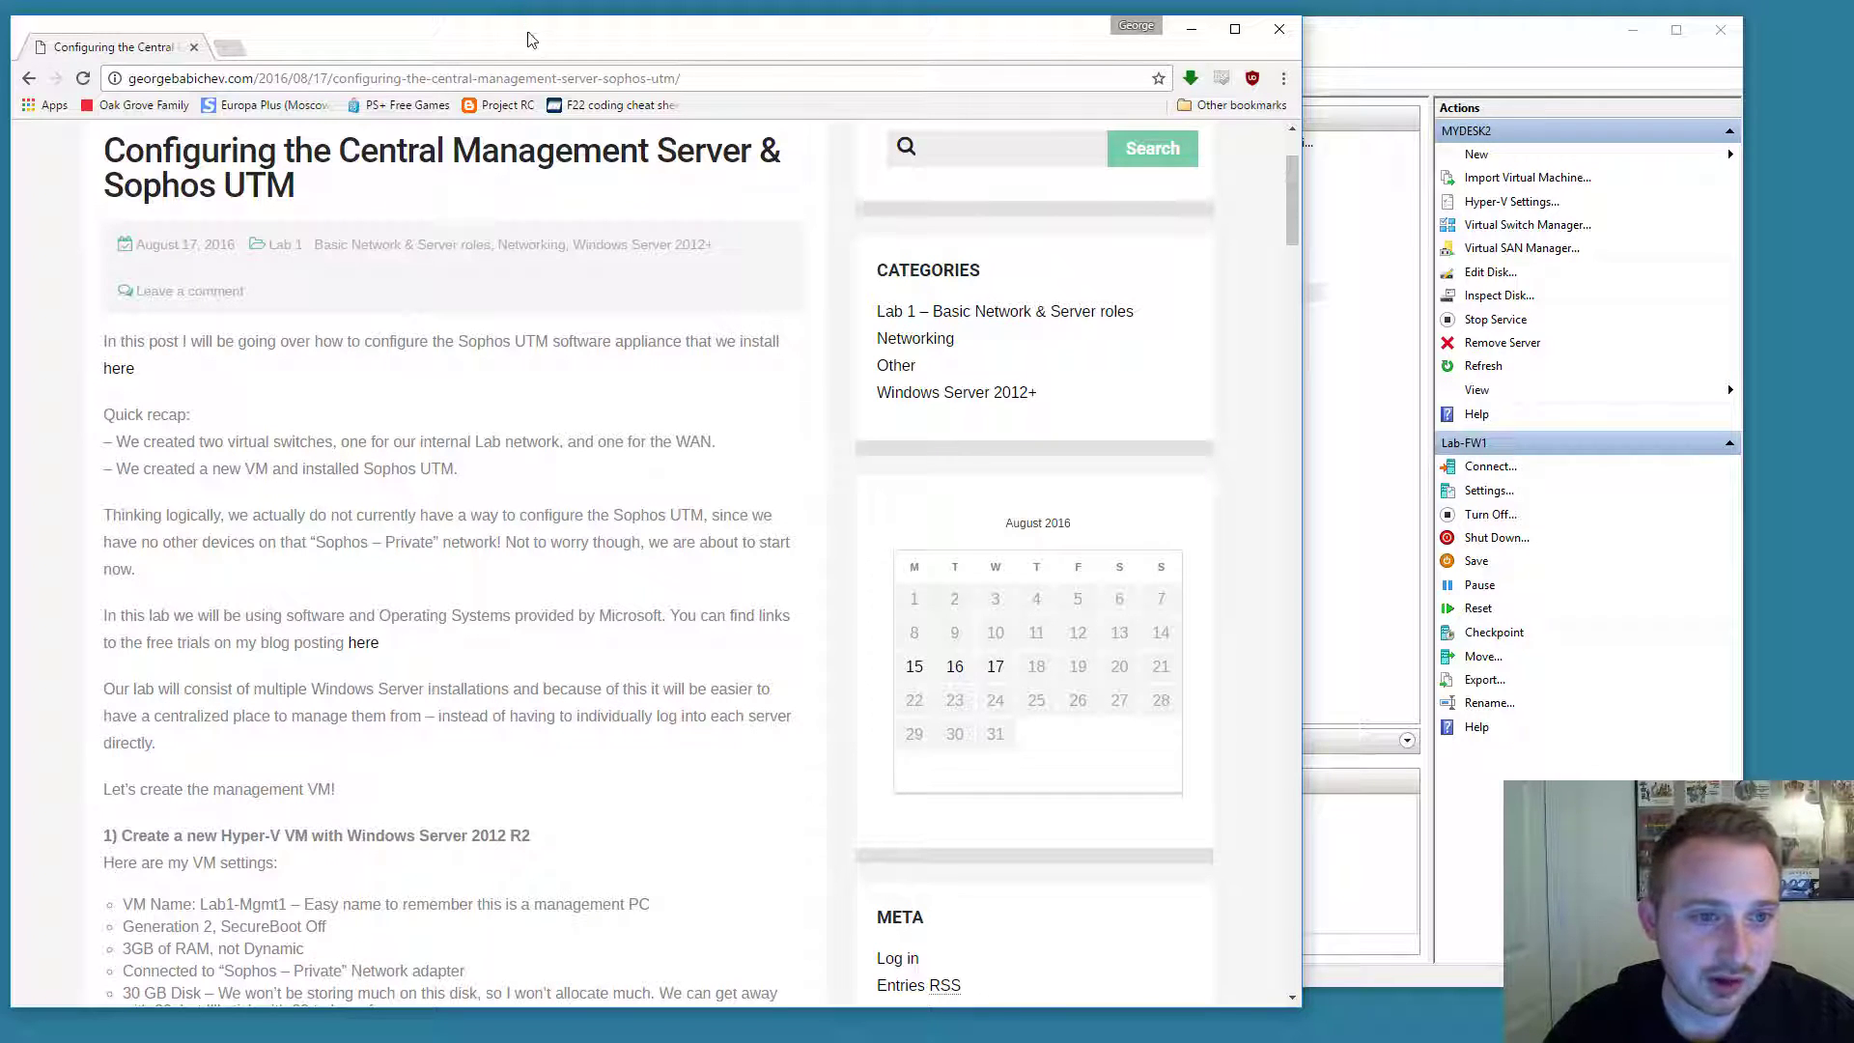
Scroll the Sophos UTM guide down to its management VM settings list.
scroll(574, 299, "down", 3)
scroll(773, 312, "down", 3)
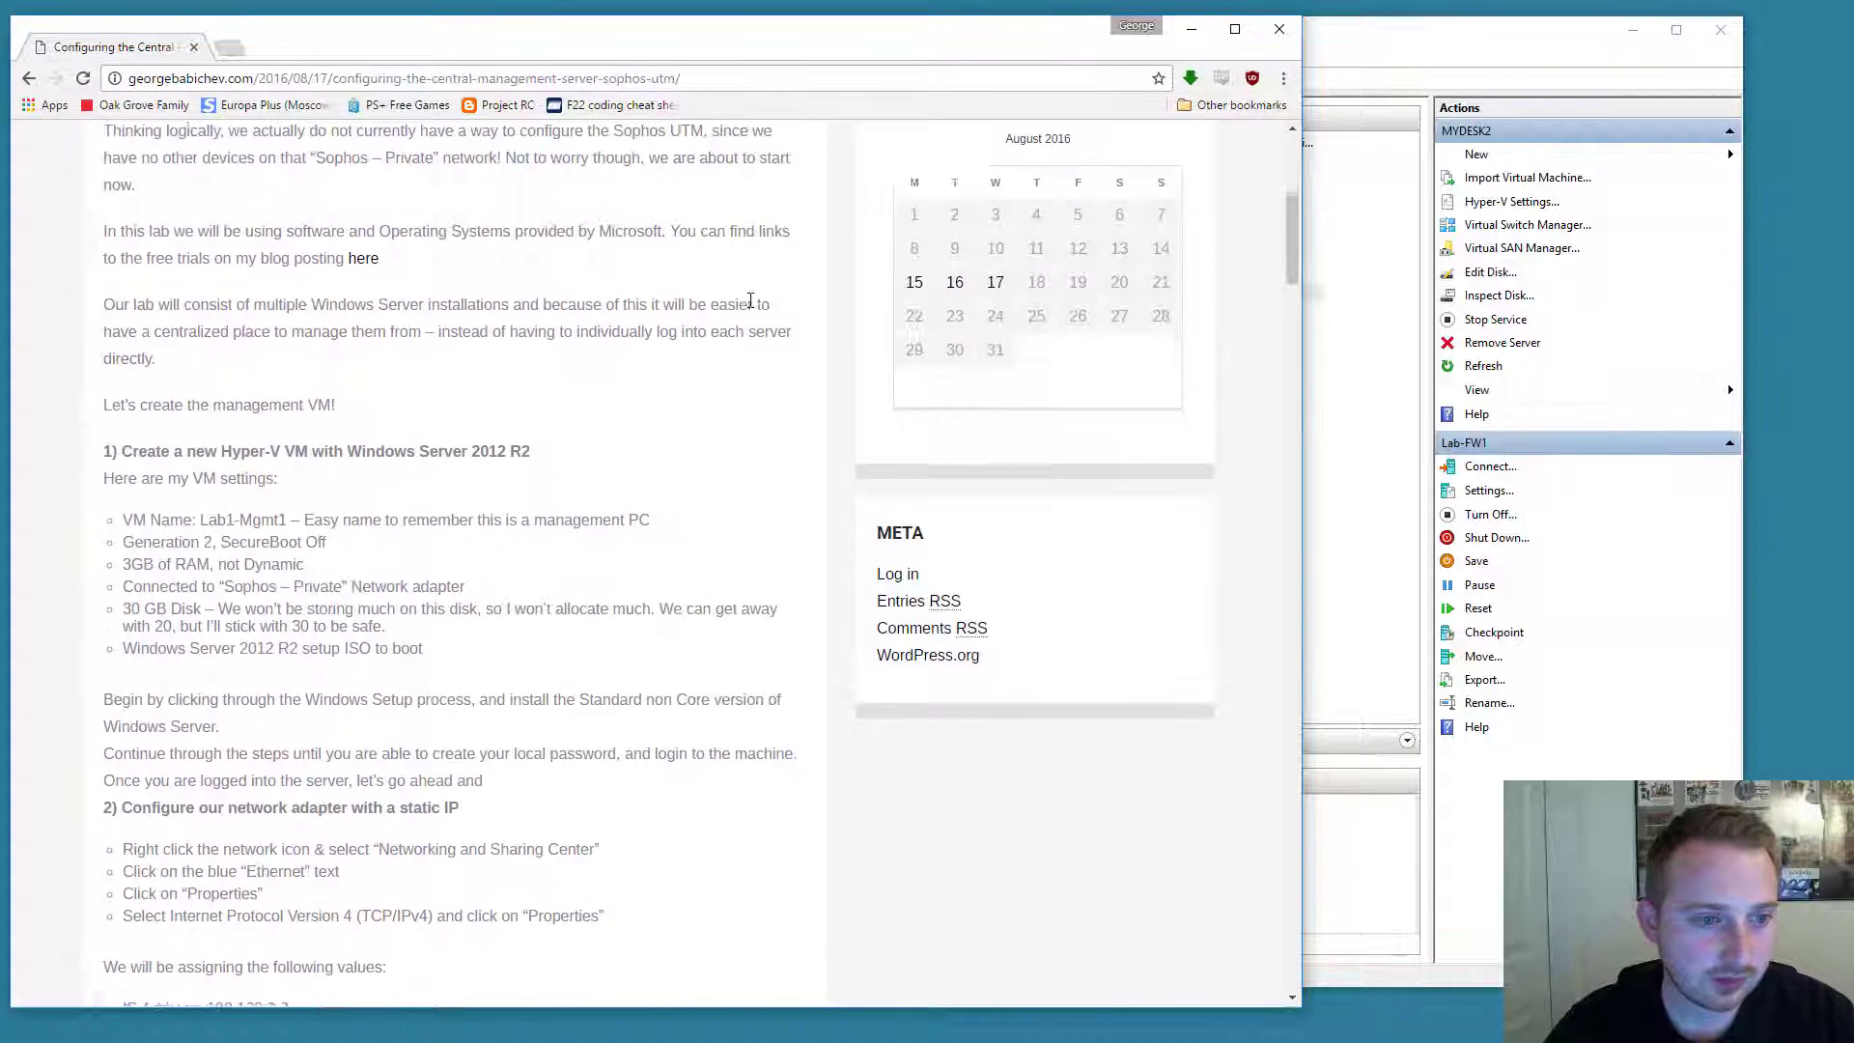
Start a new virtual machine named Lab-Mgmt1 in the New Virtual Machine Wizard.
left_click(1490, 162)
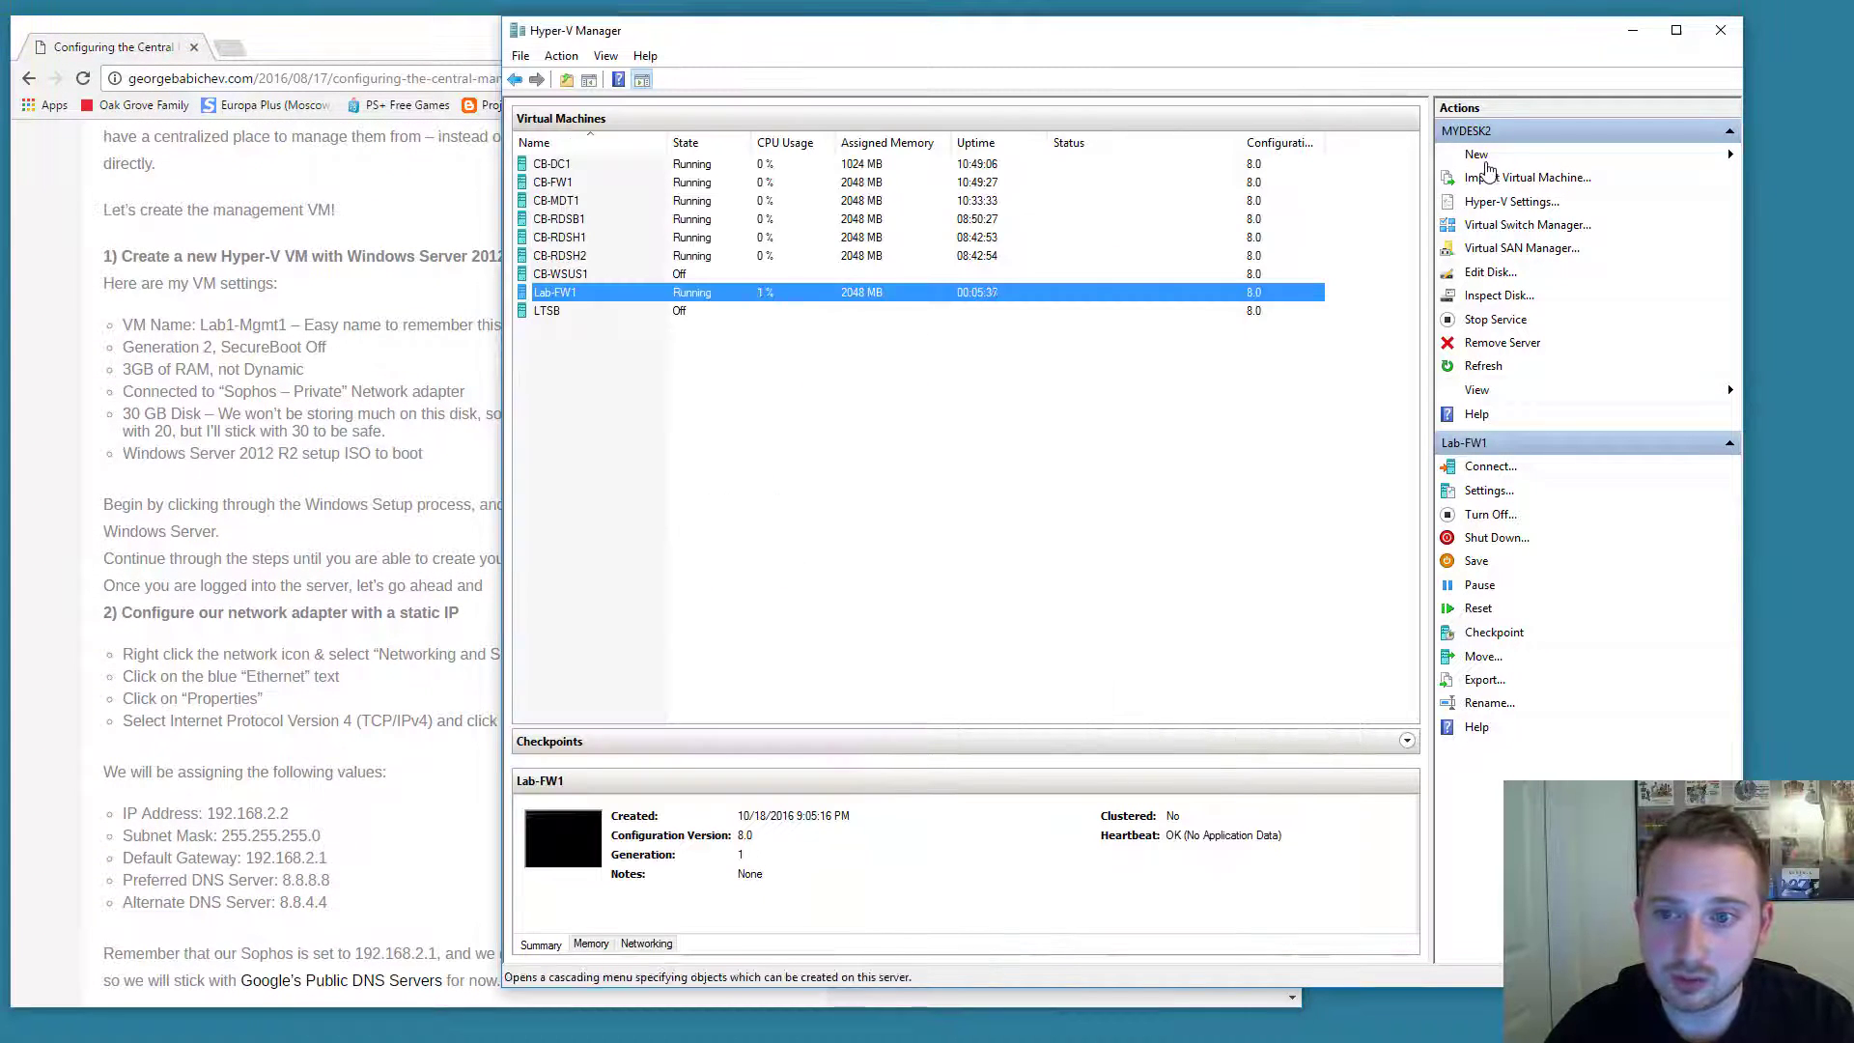
left_click(1490, 163)
left_click(1772, 157)
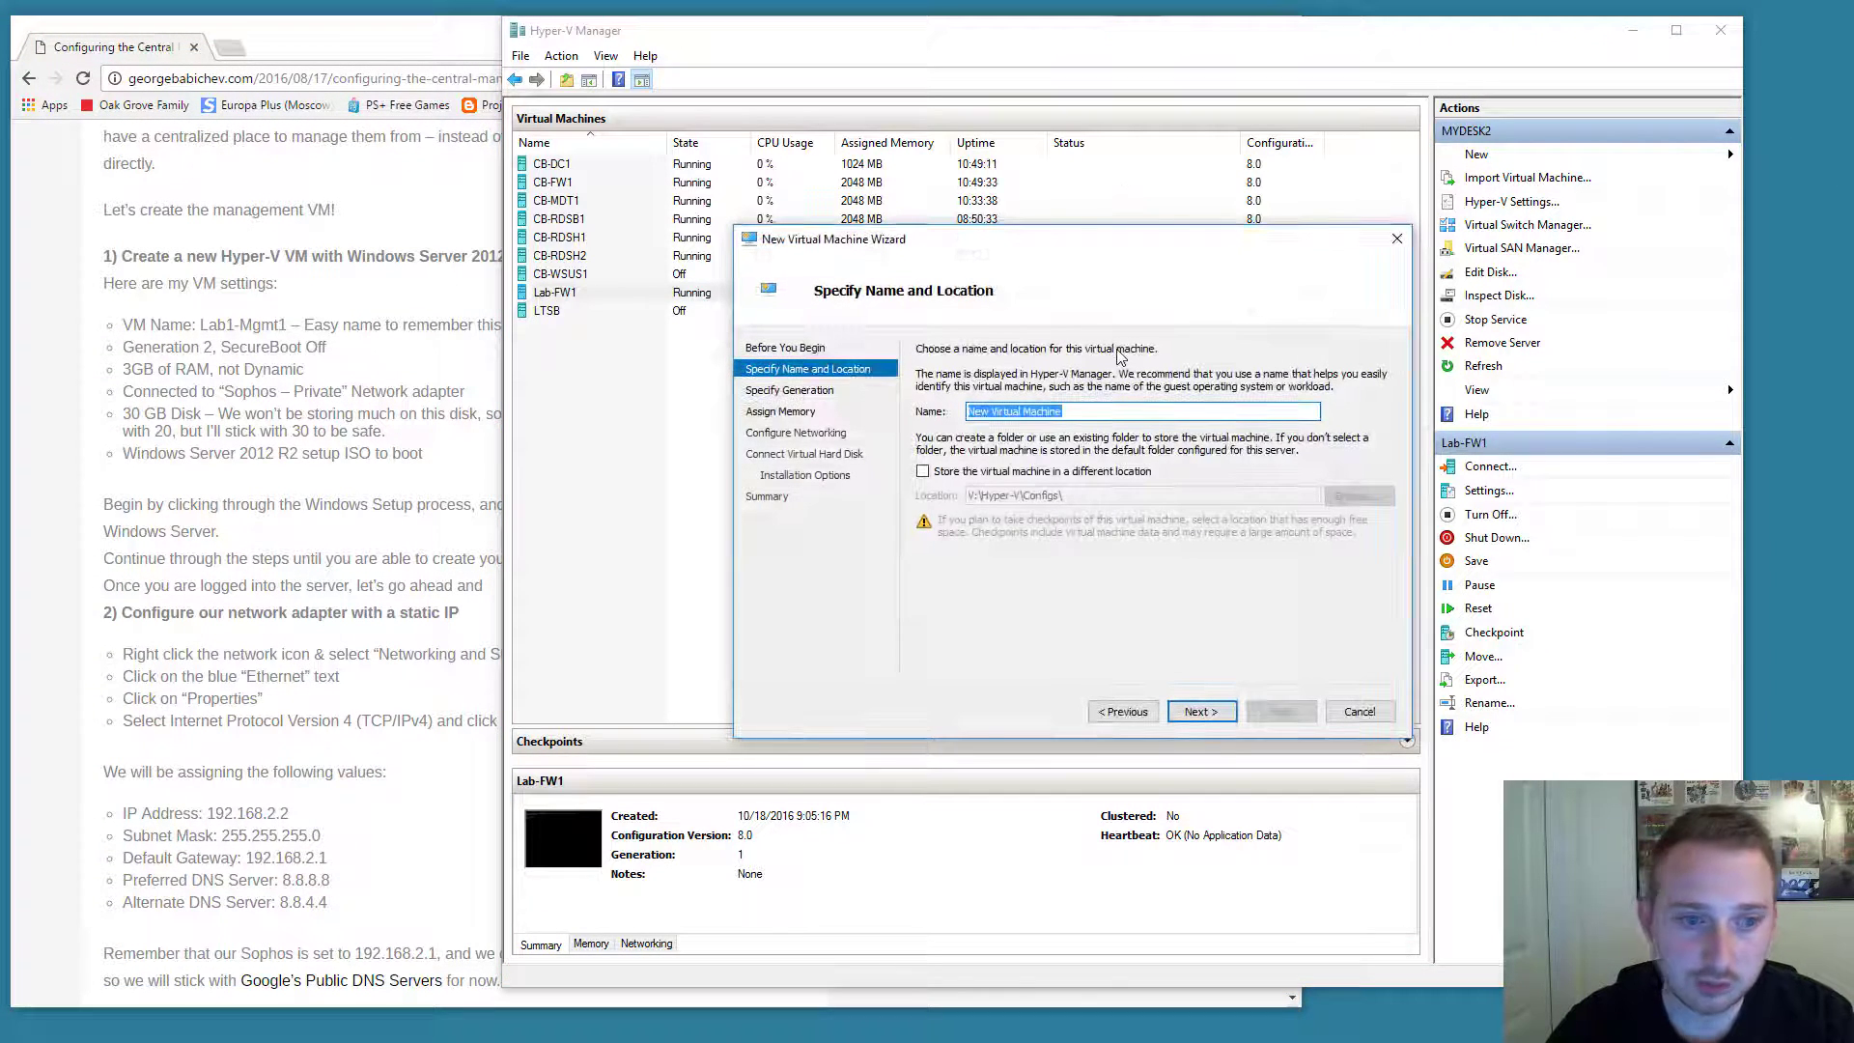
type("Lab-Mgmt1")
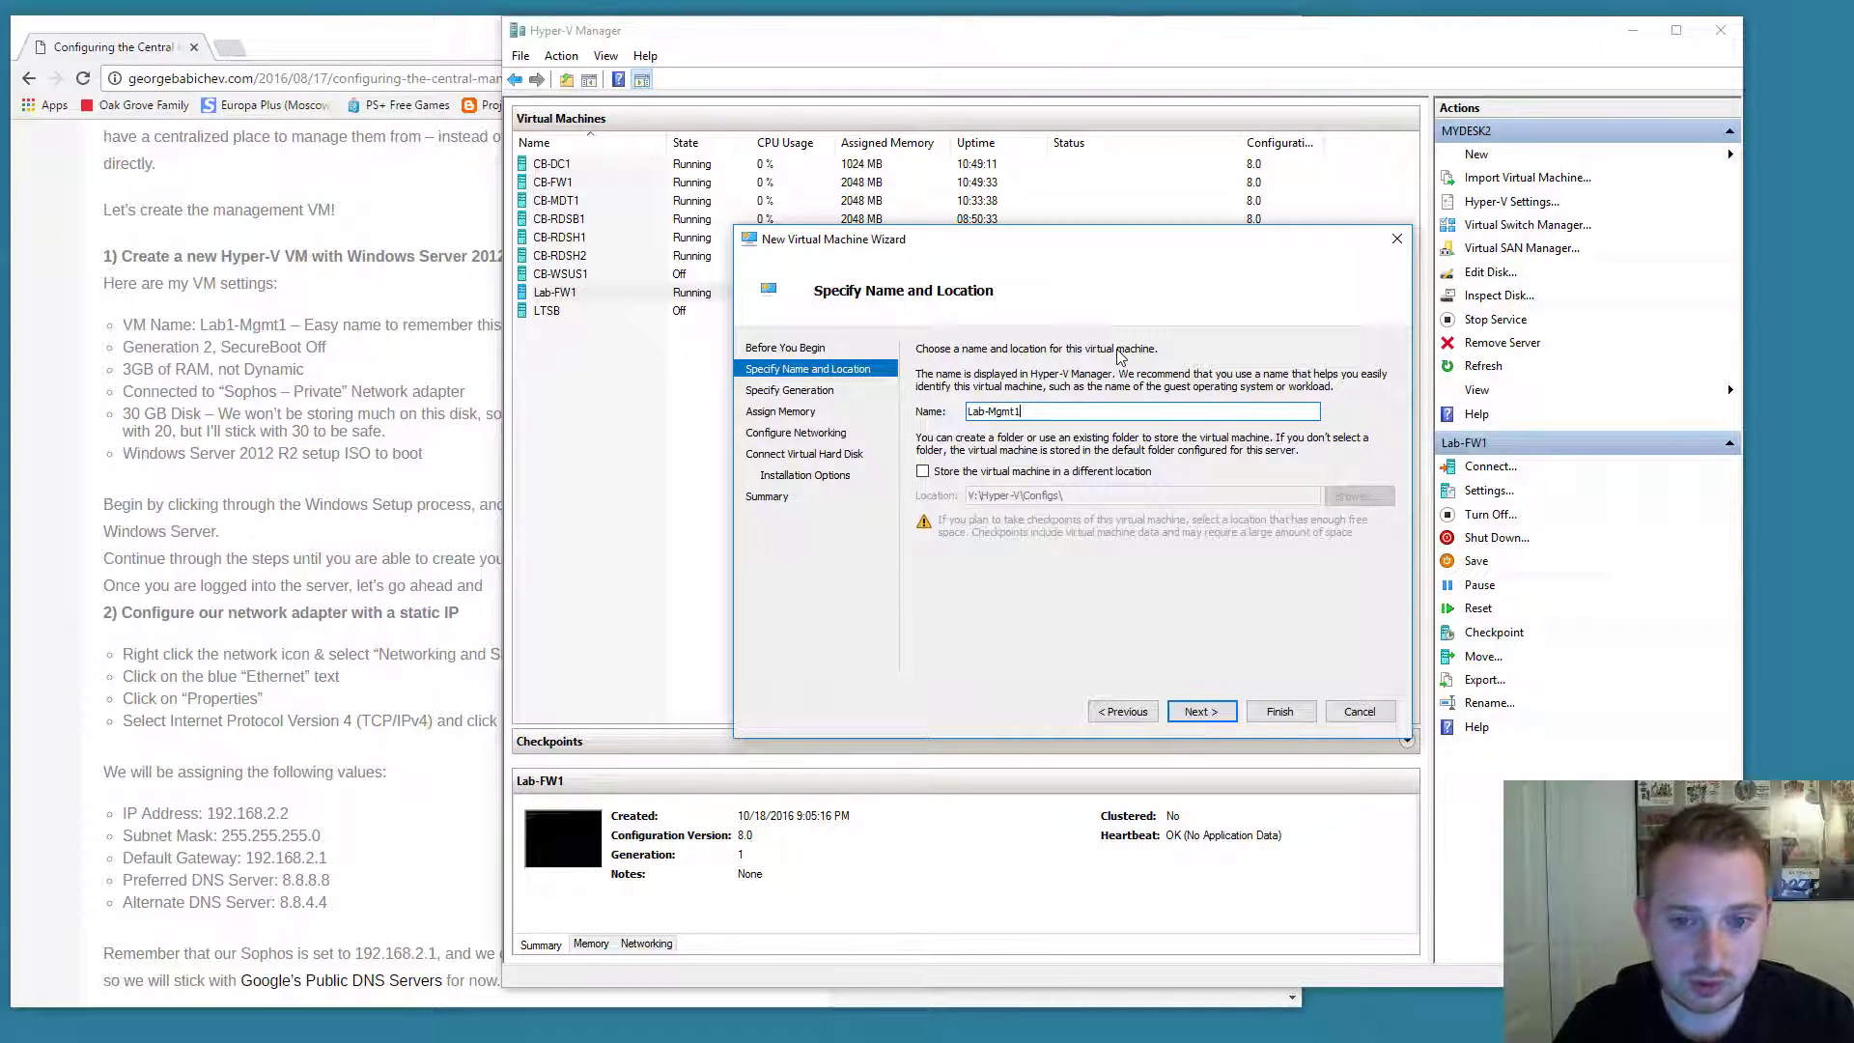
left_click(1198, 712)
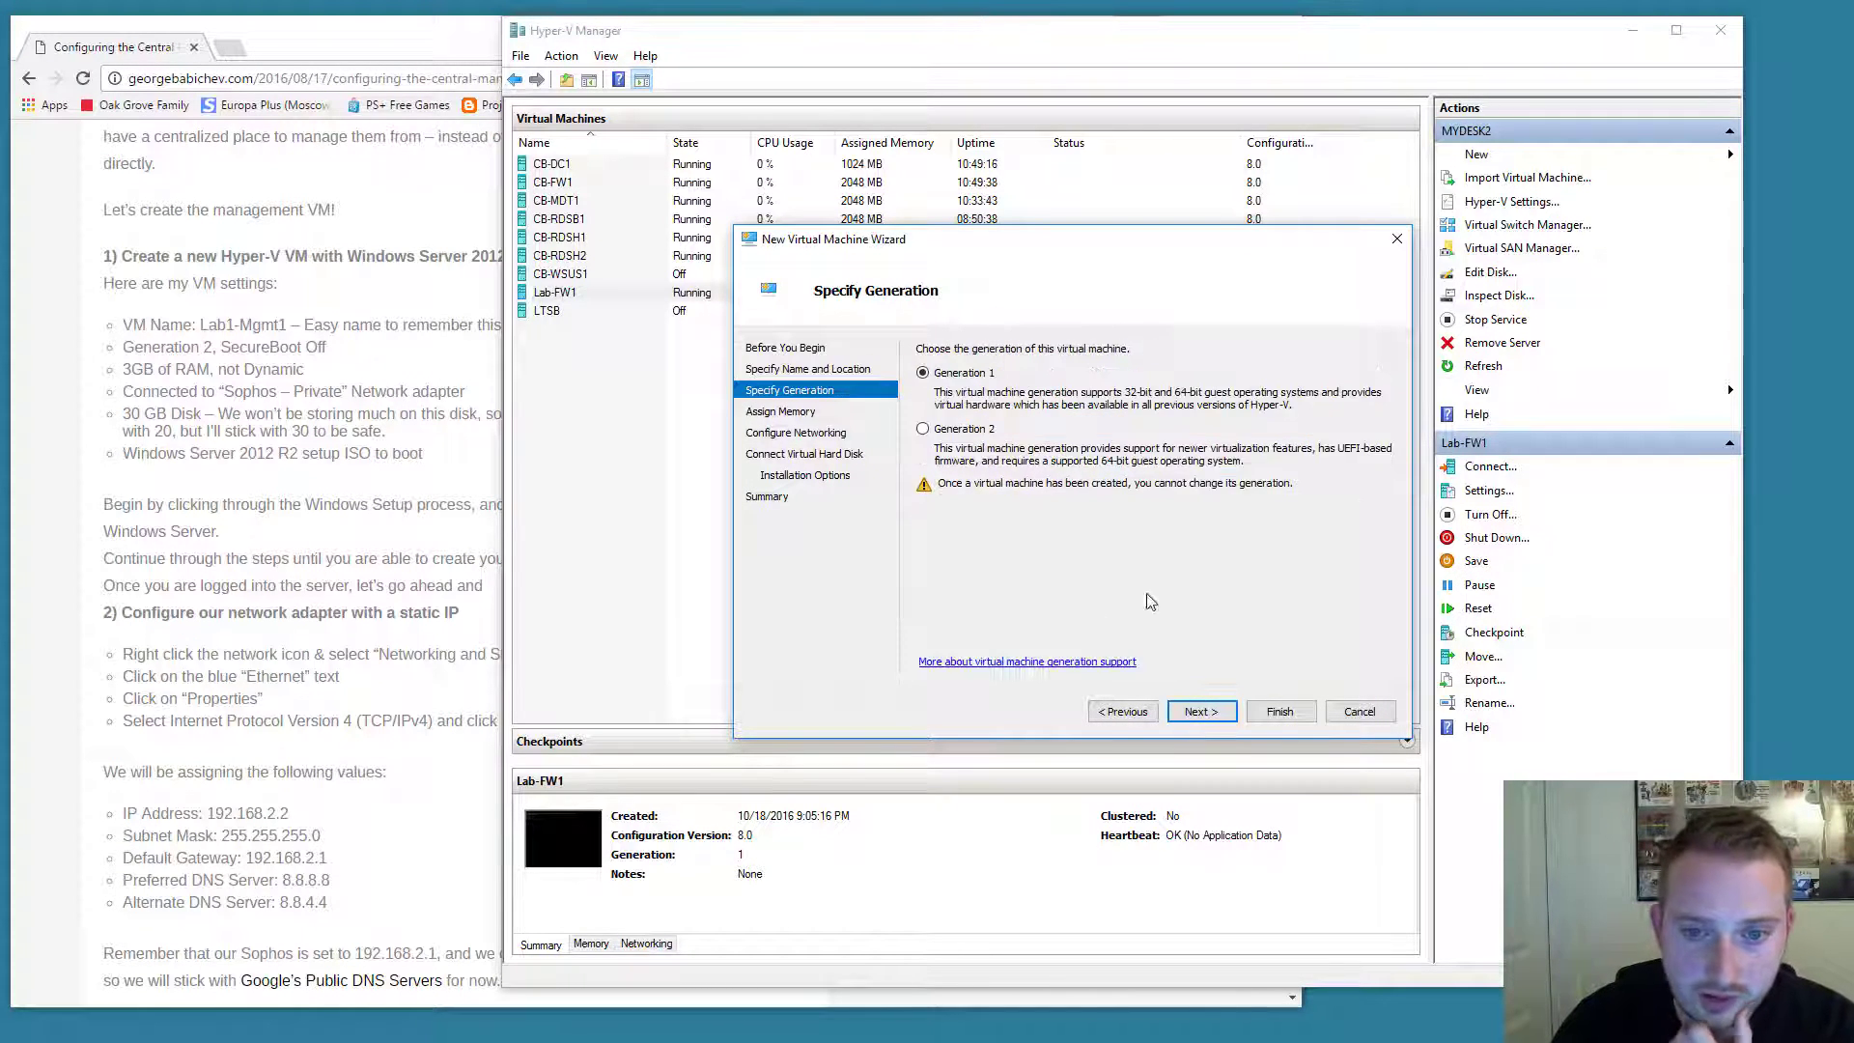
Choose Generation 2 and 2048 MB static startup memory with dynamic memory off.
left_click(979, 432)
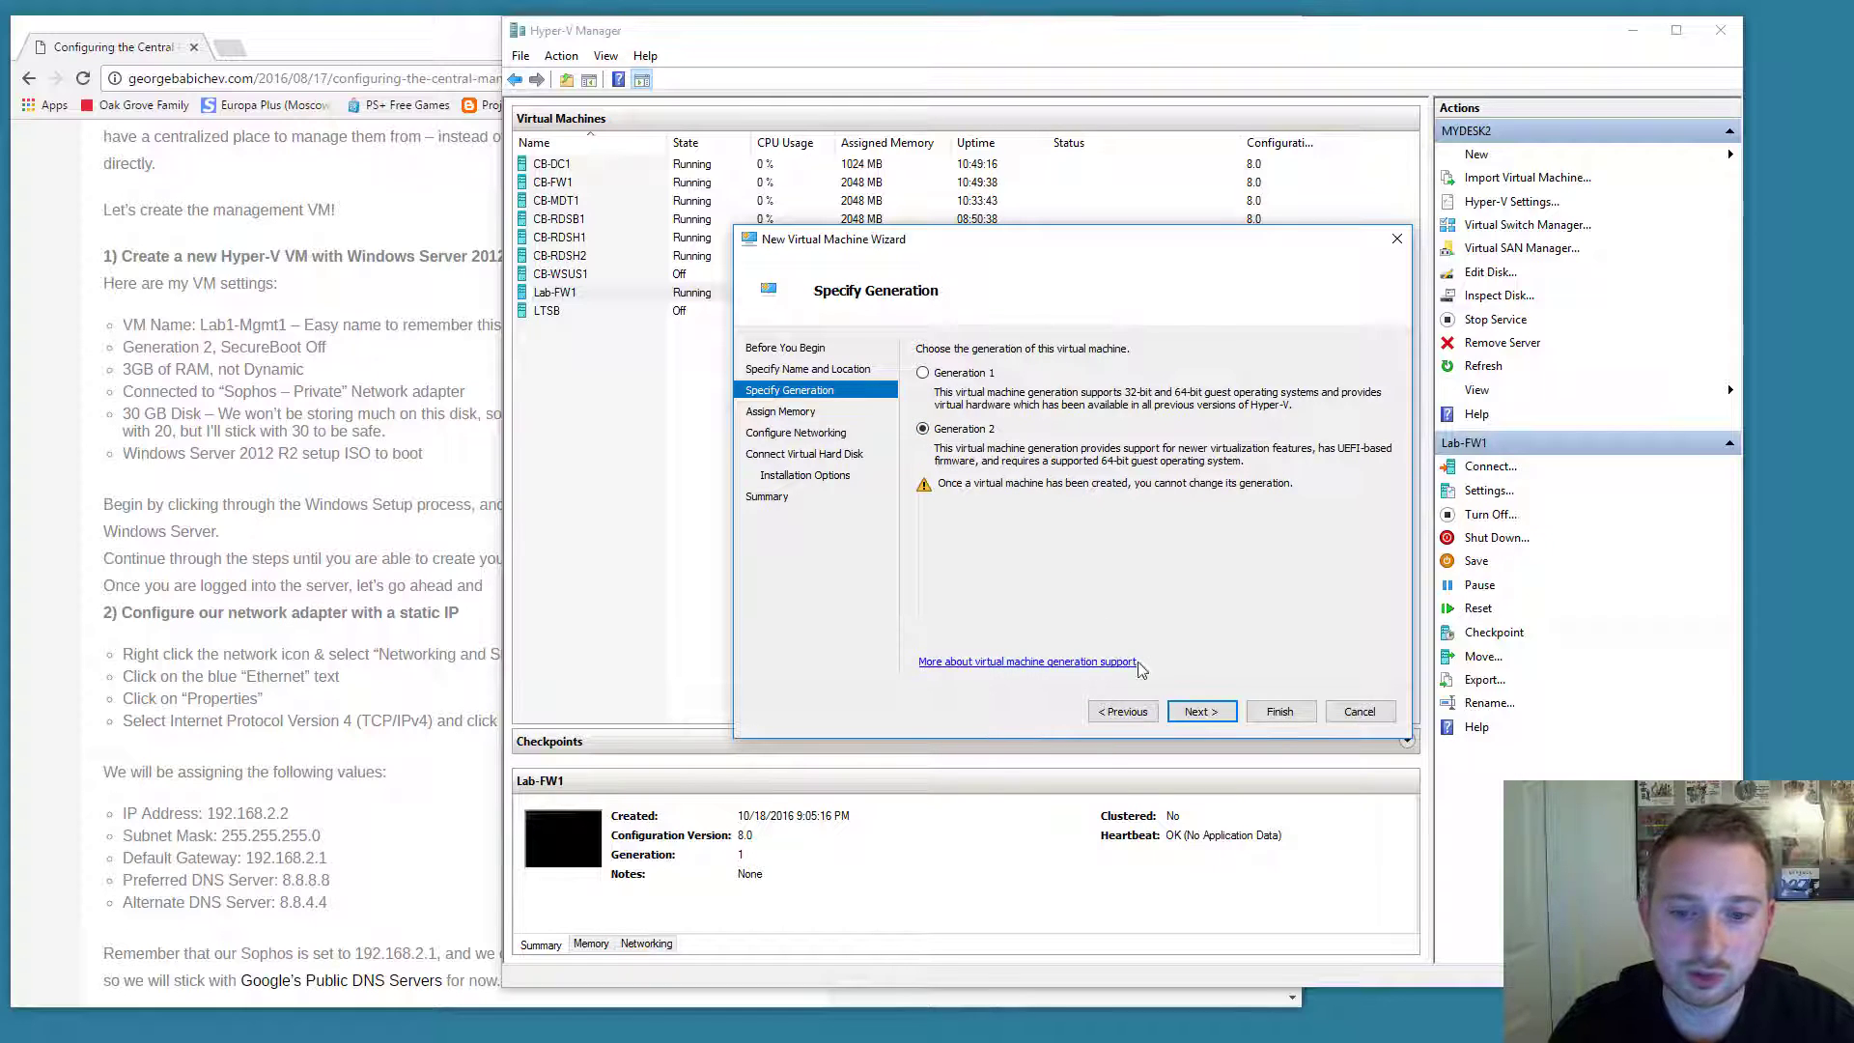
left_click(1202, 715)
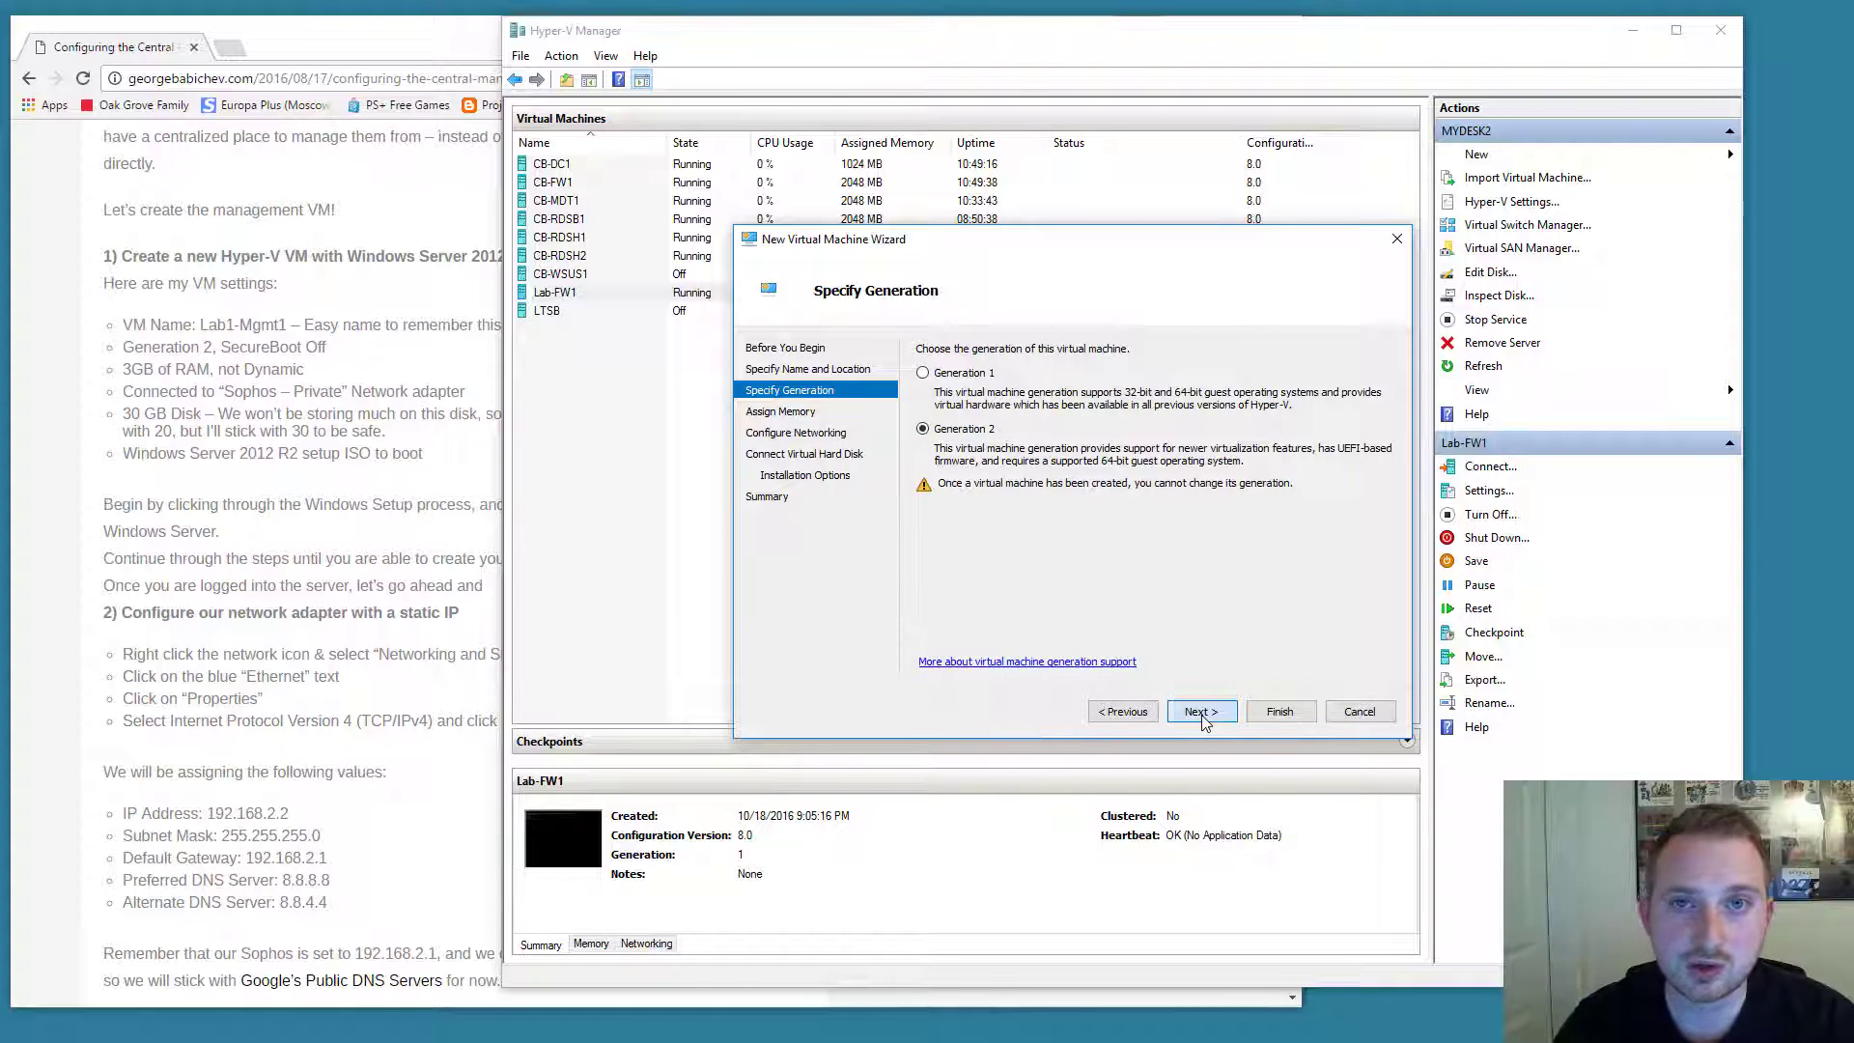
type("204")
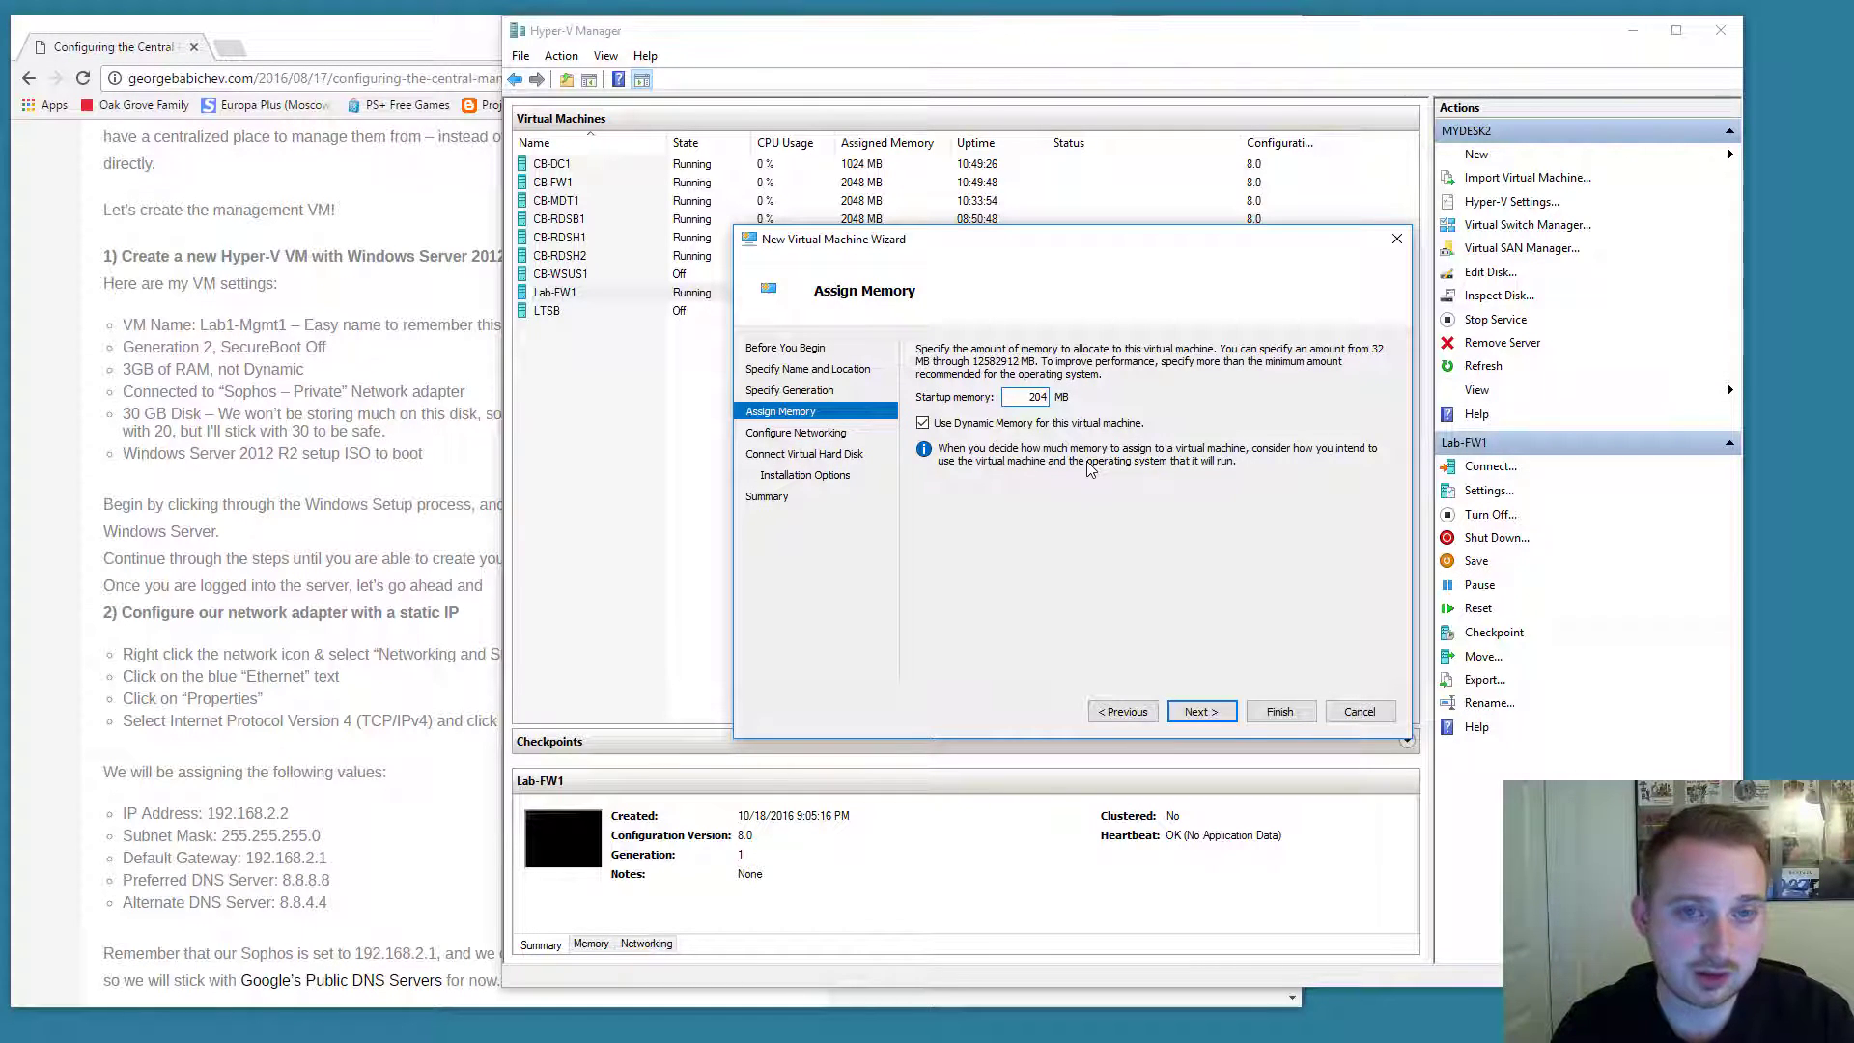
type("8")
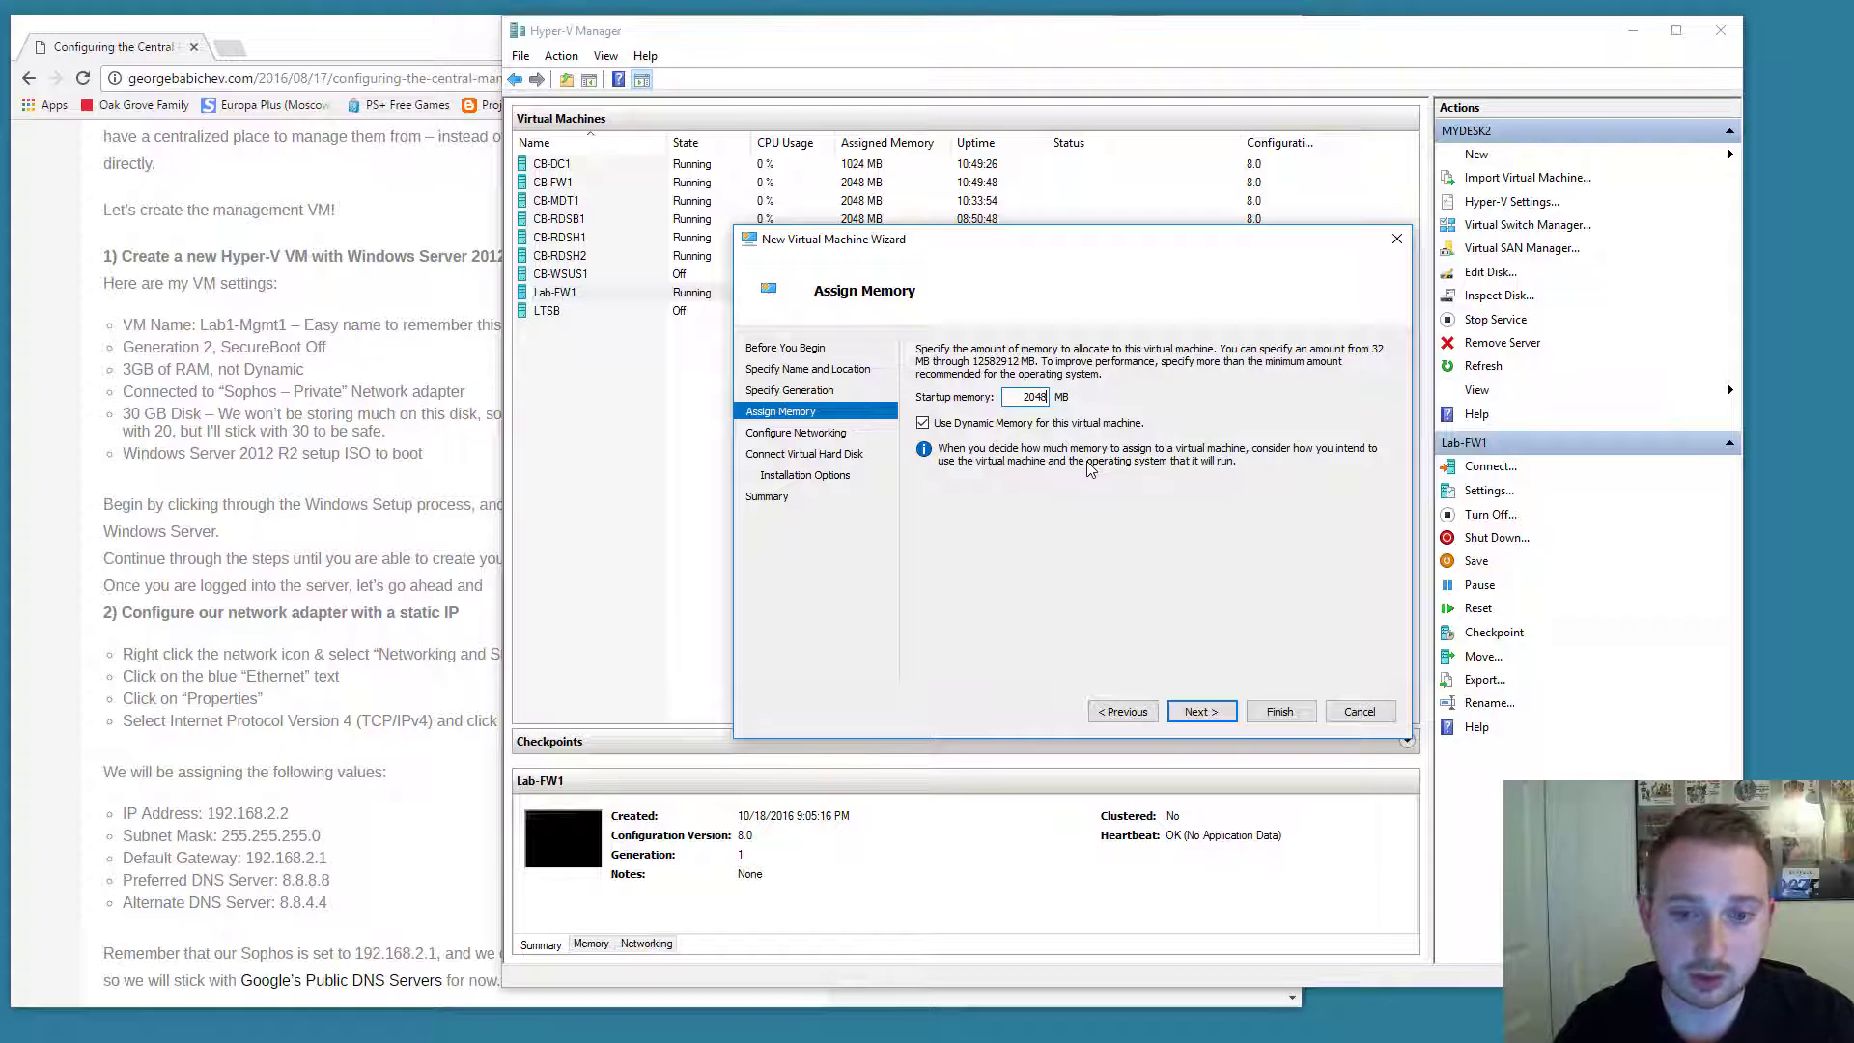
left_click(987, 425)
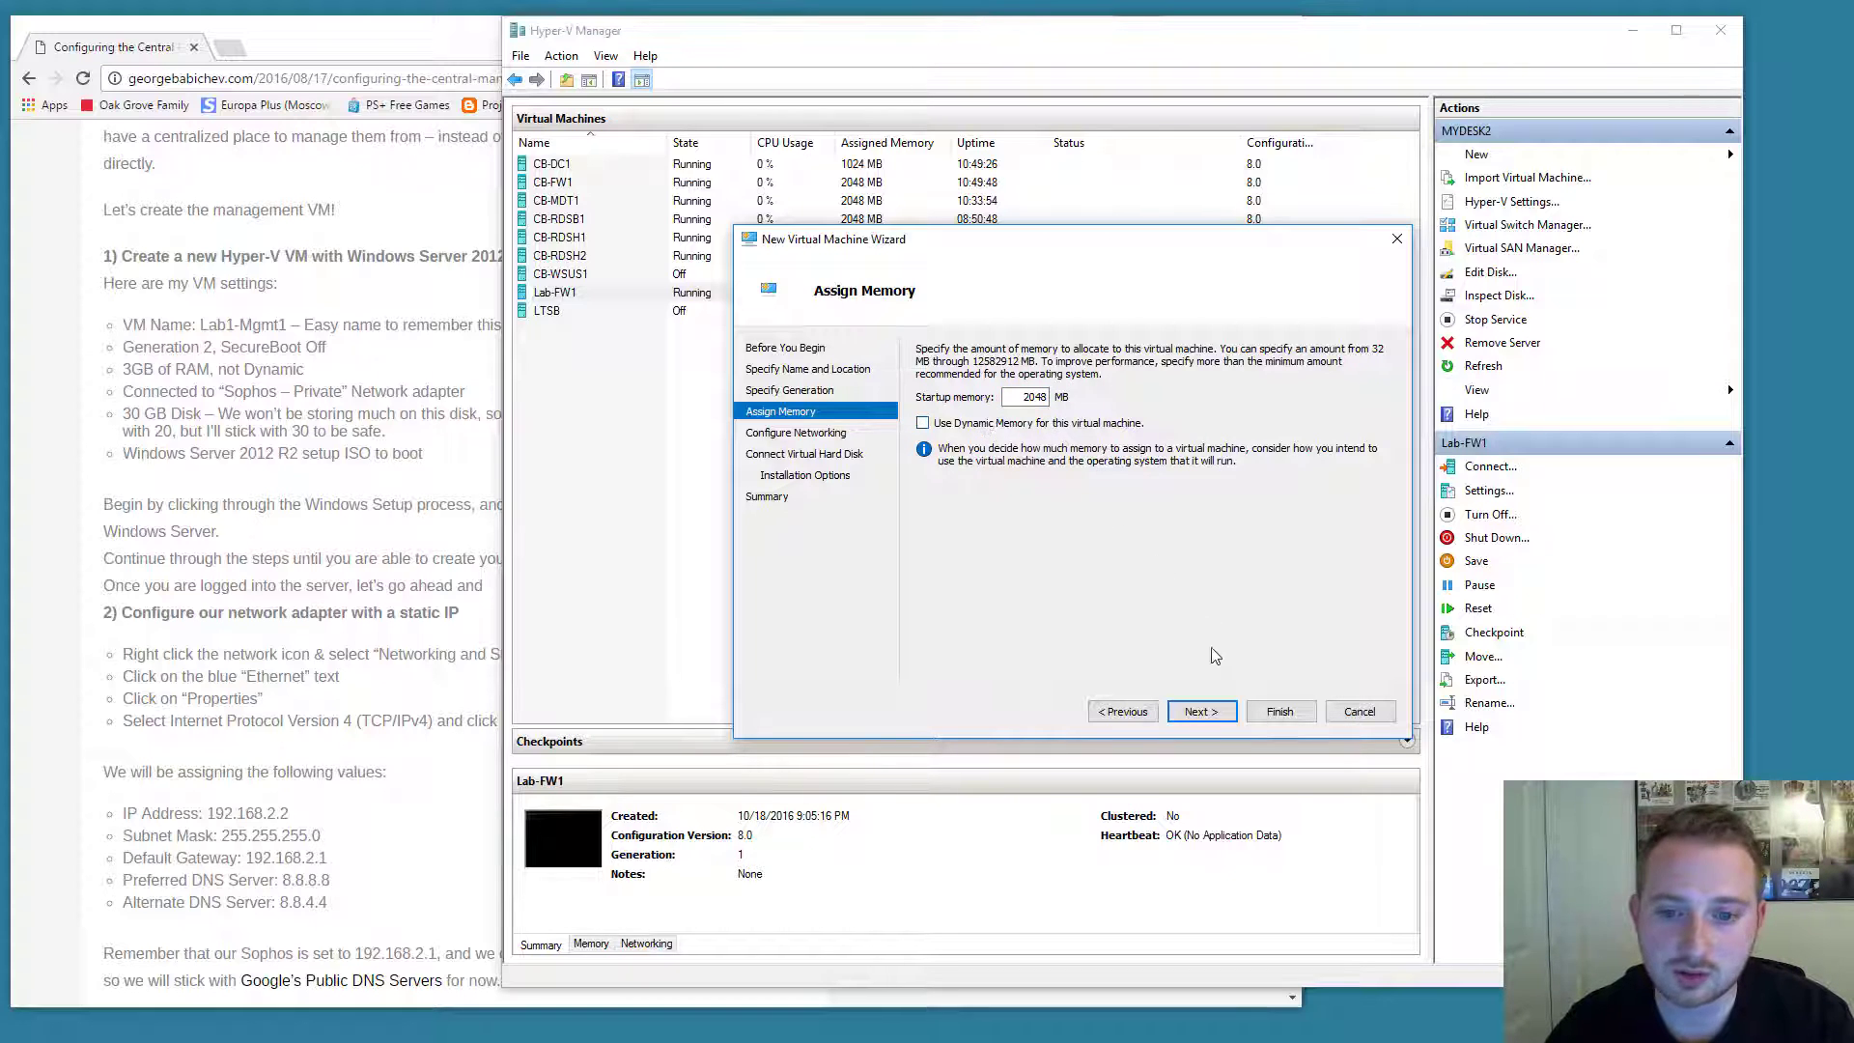
left_click(1212, 703)
Connect the network adapter to LAB LAN and set a 30 GB virtual hard disk.
left_click(1062, 387)
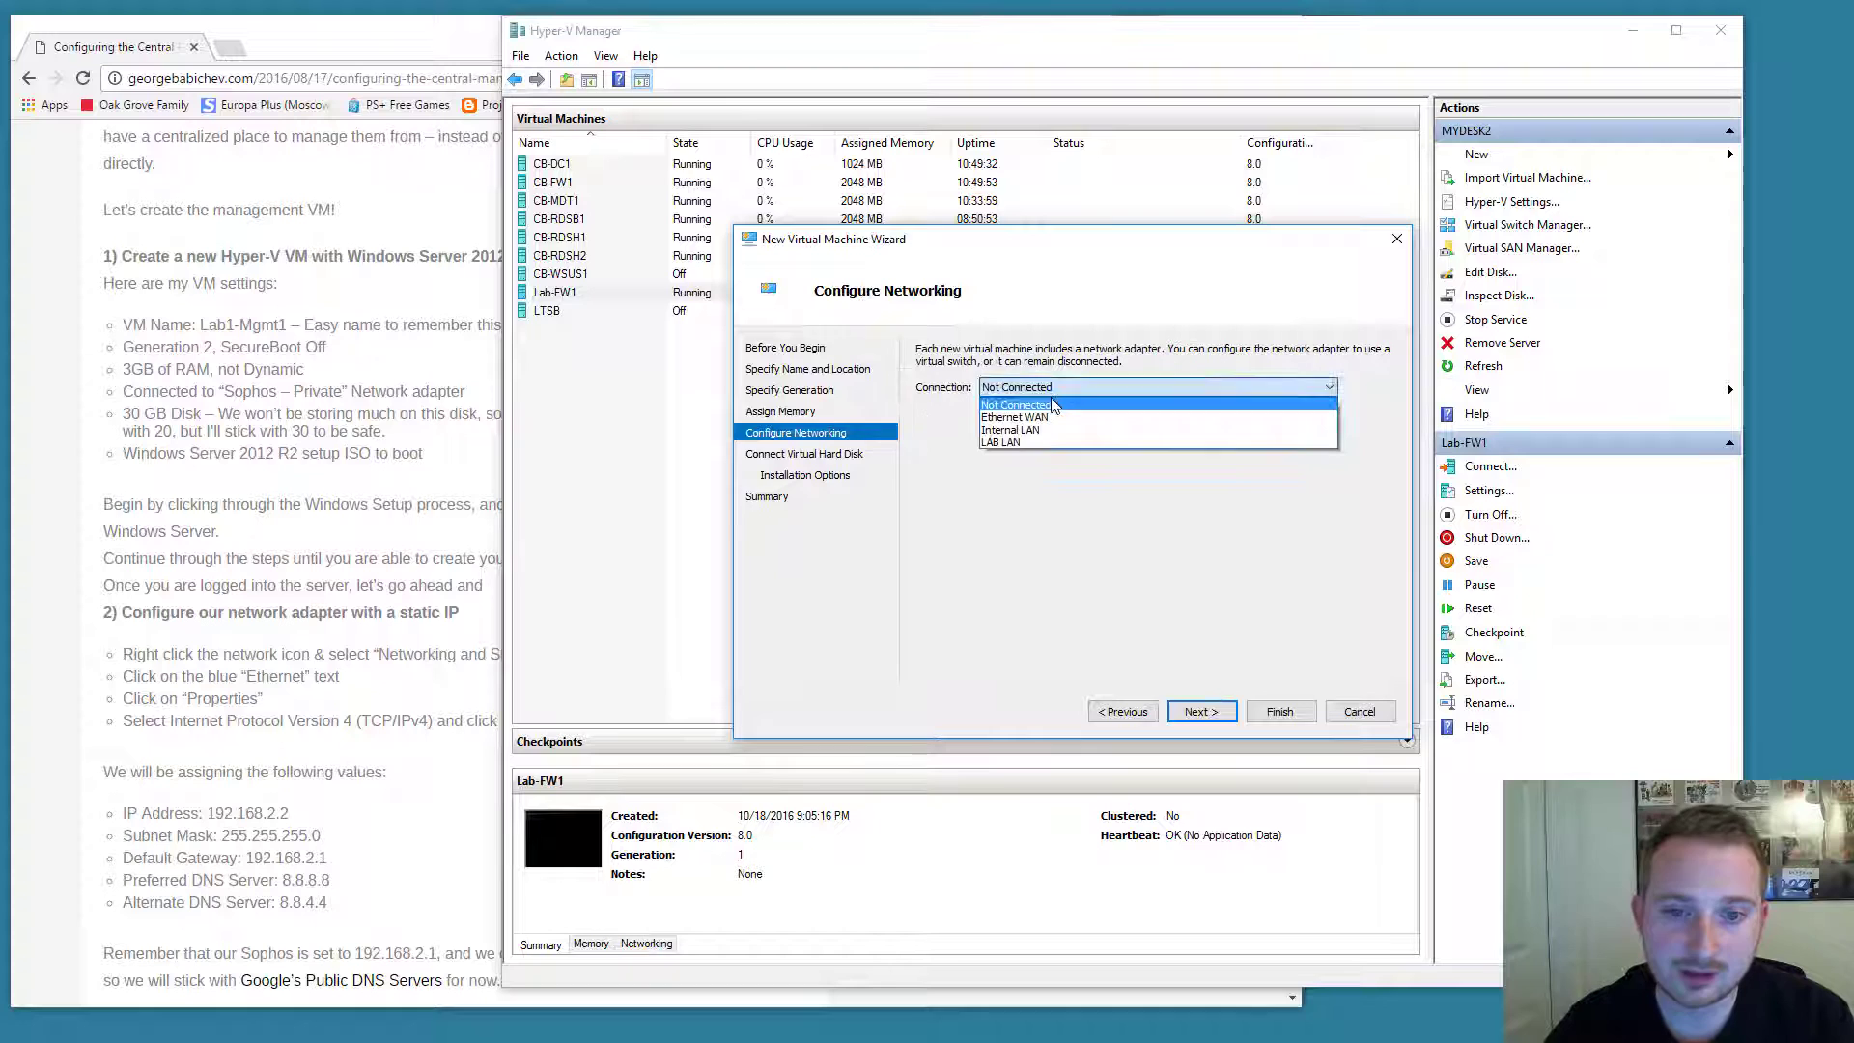
left_click(1004, 442)
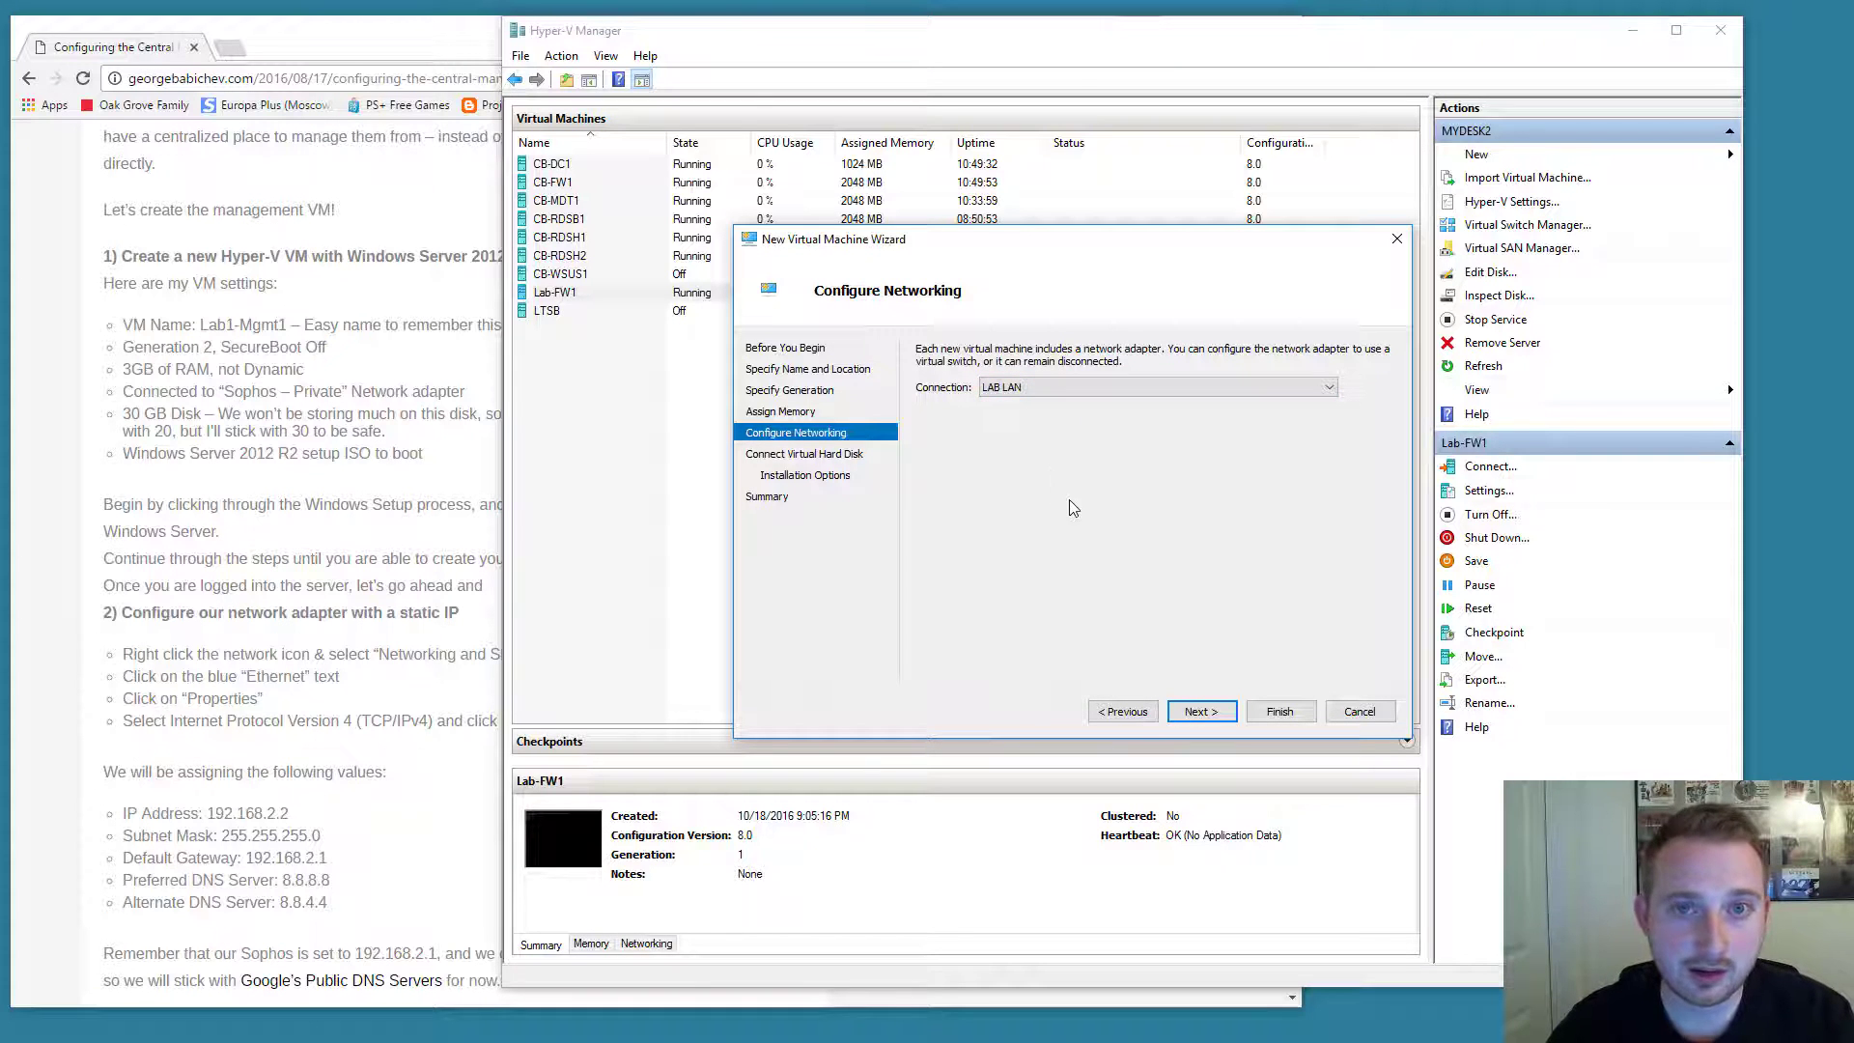
left_click(1197, 712)
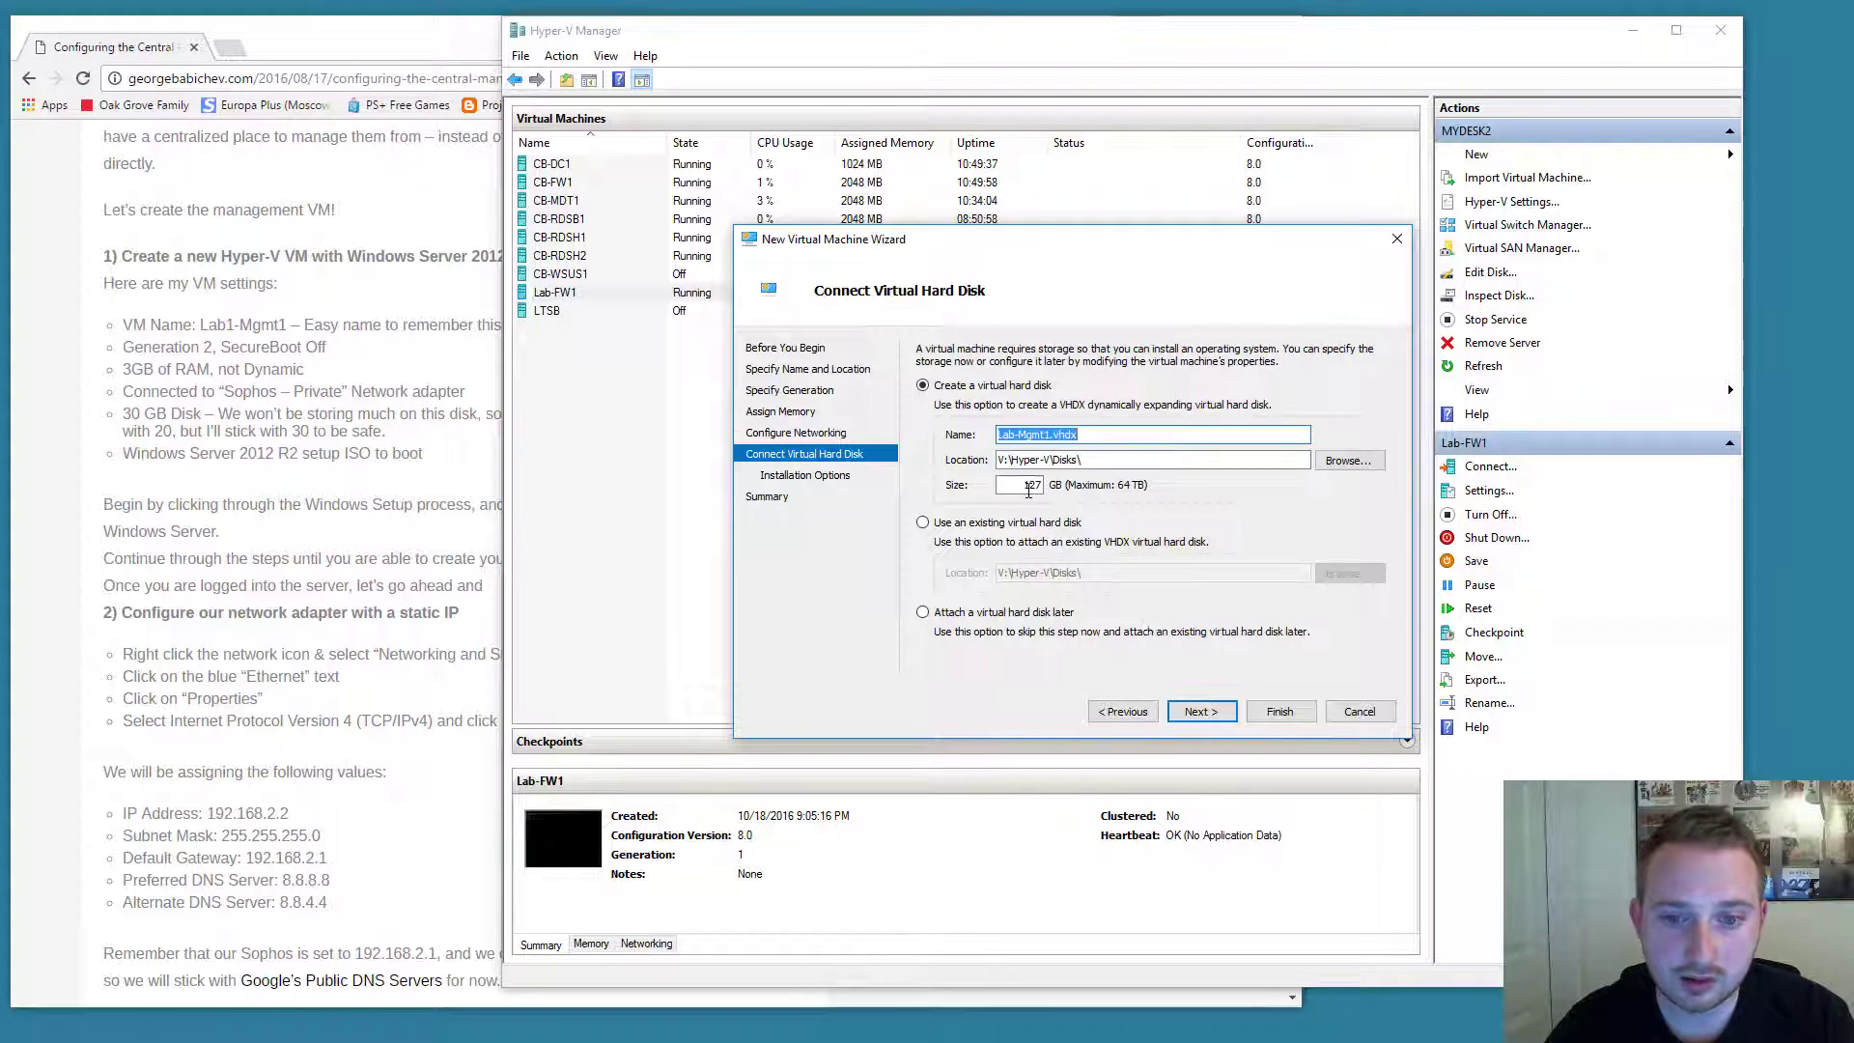
double_click(1025, 484)
type("30")
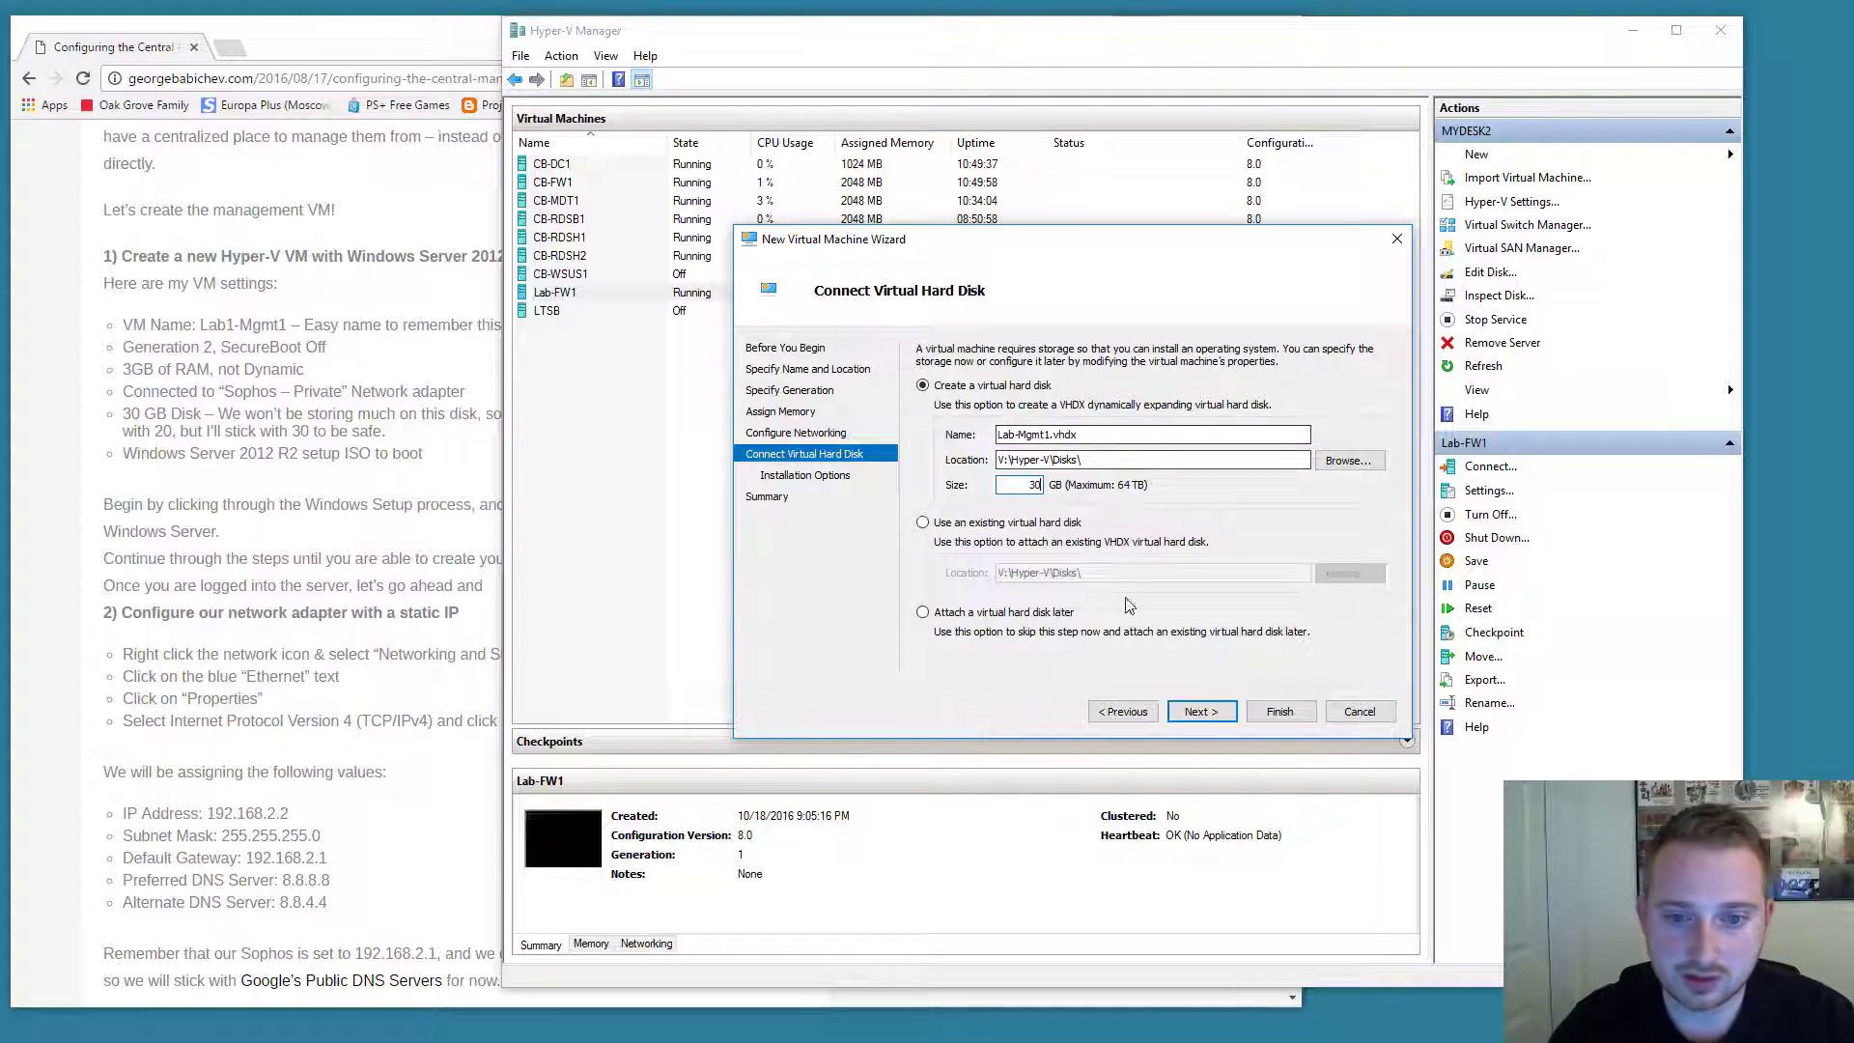
left_click(1197, 712)
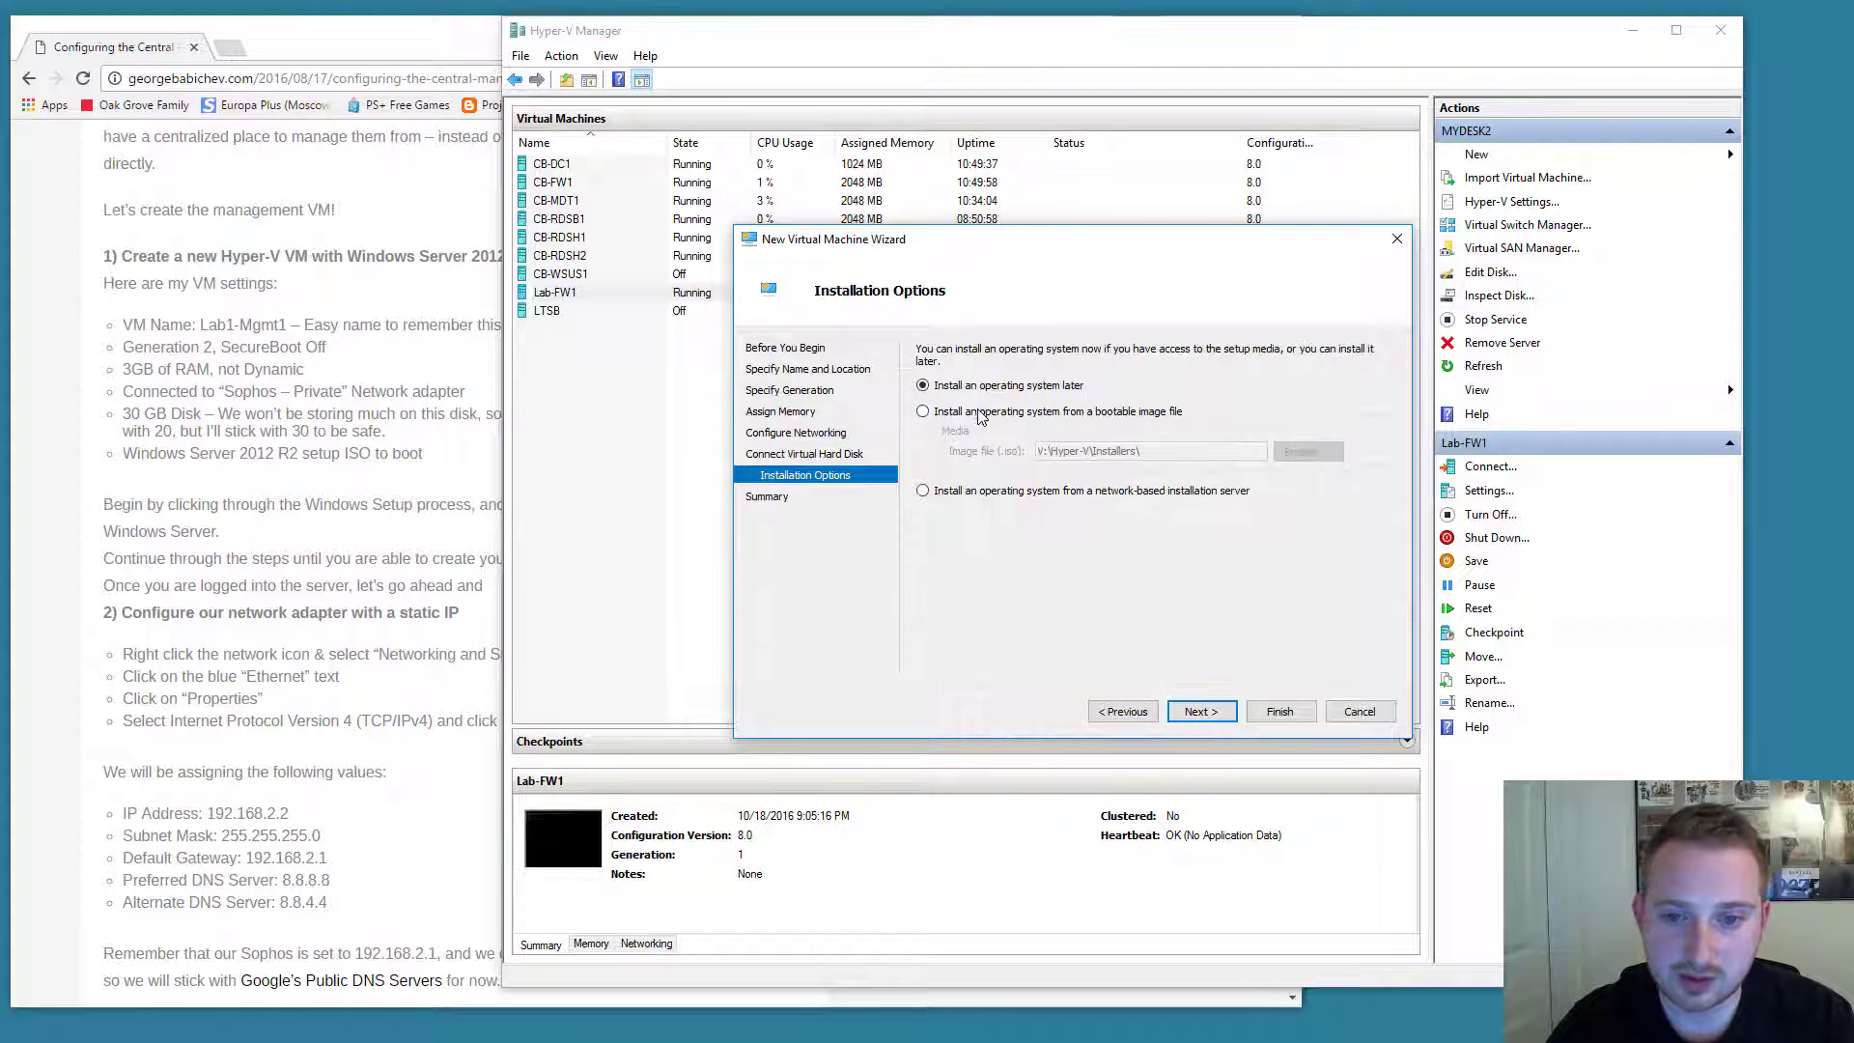
Install from the s2012-R2-0816 bootable image file and finish creating Lab-Mgmt1.
left_click(980, 412)
left_click(1306, 452)
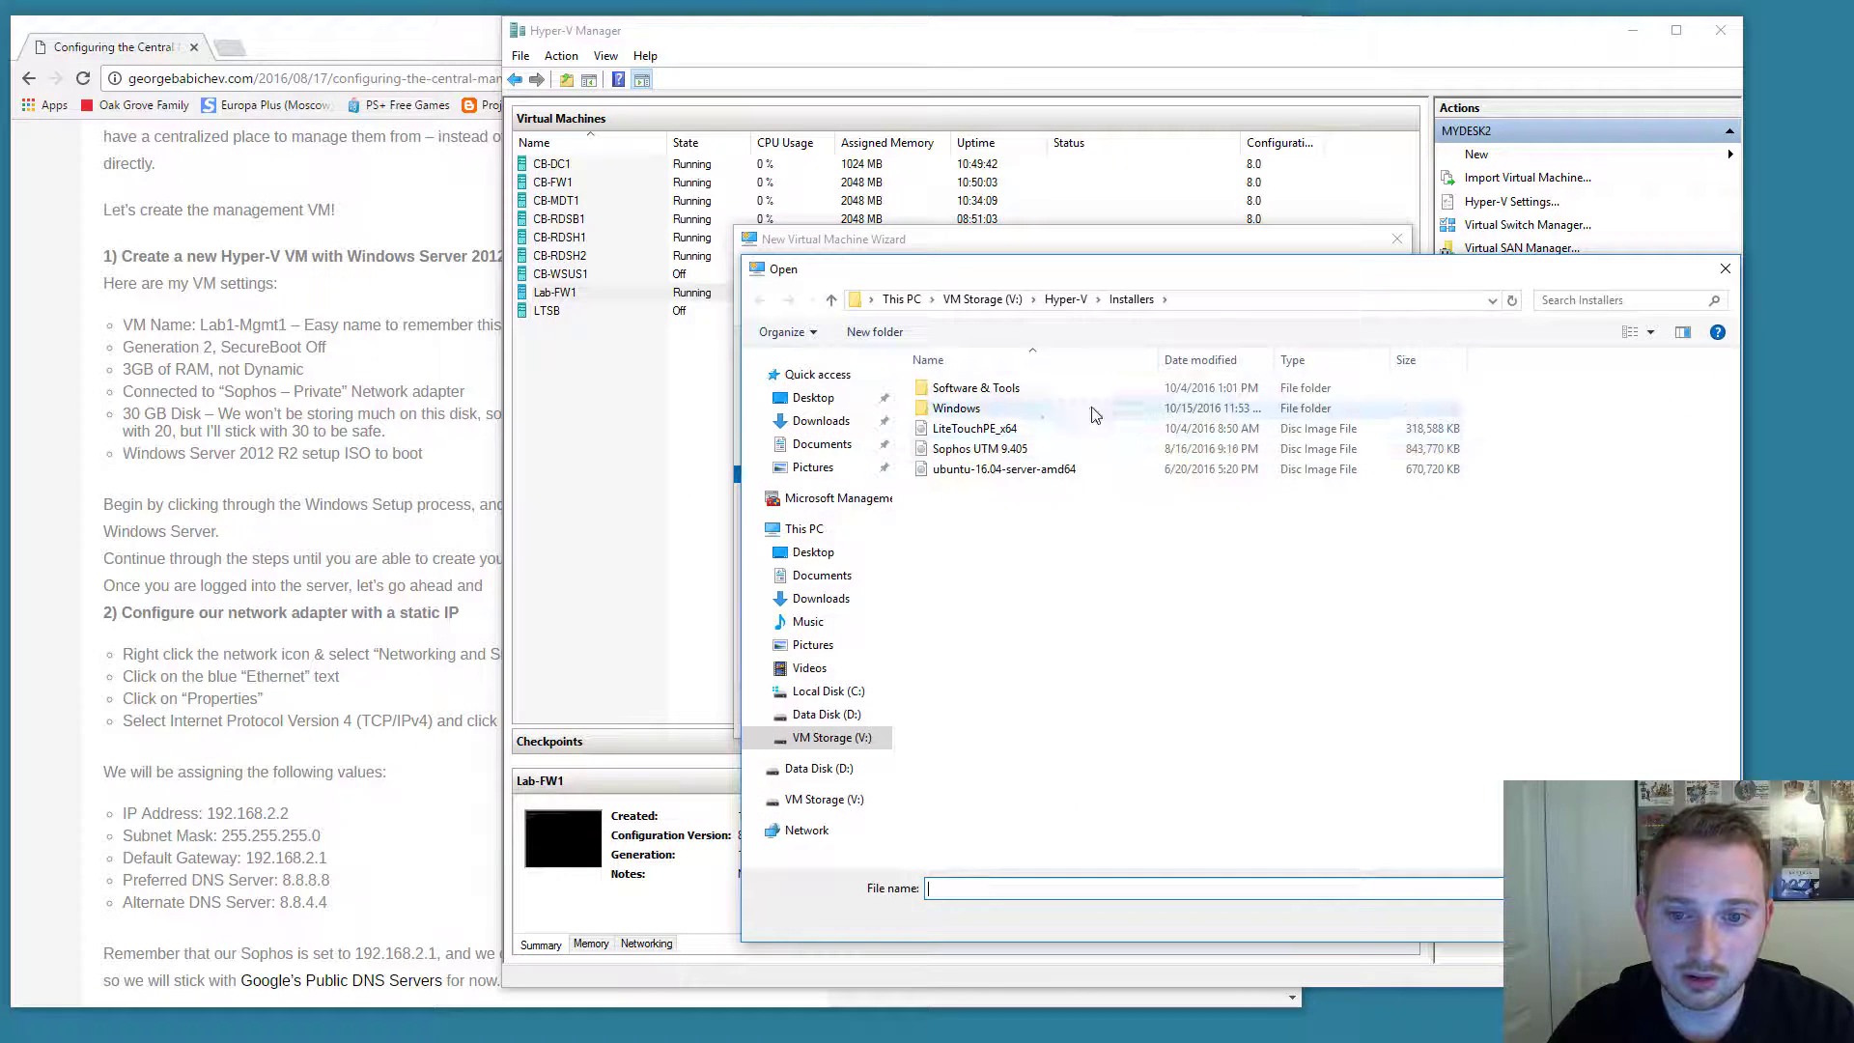
double_click(970, 407)
left_click(983, 391)
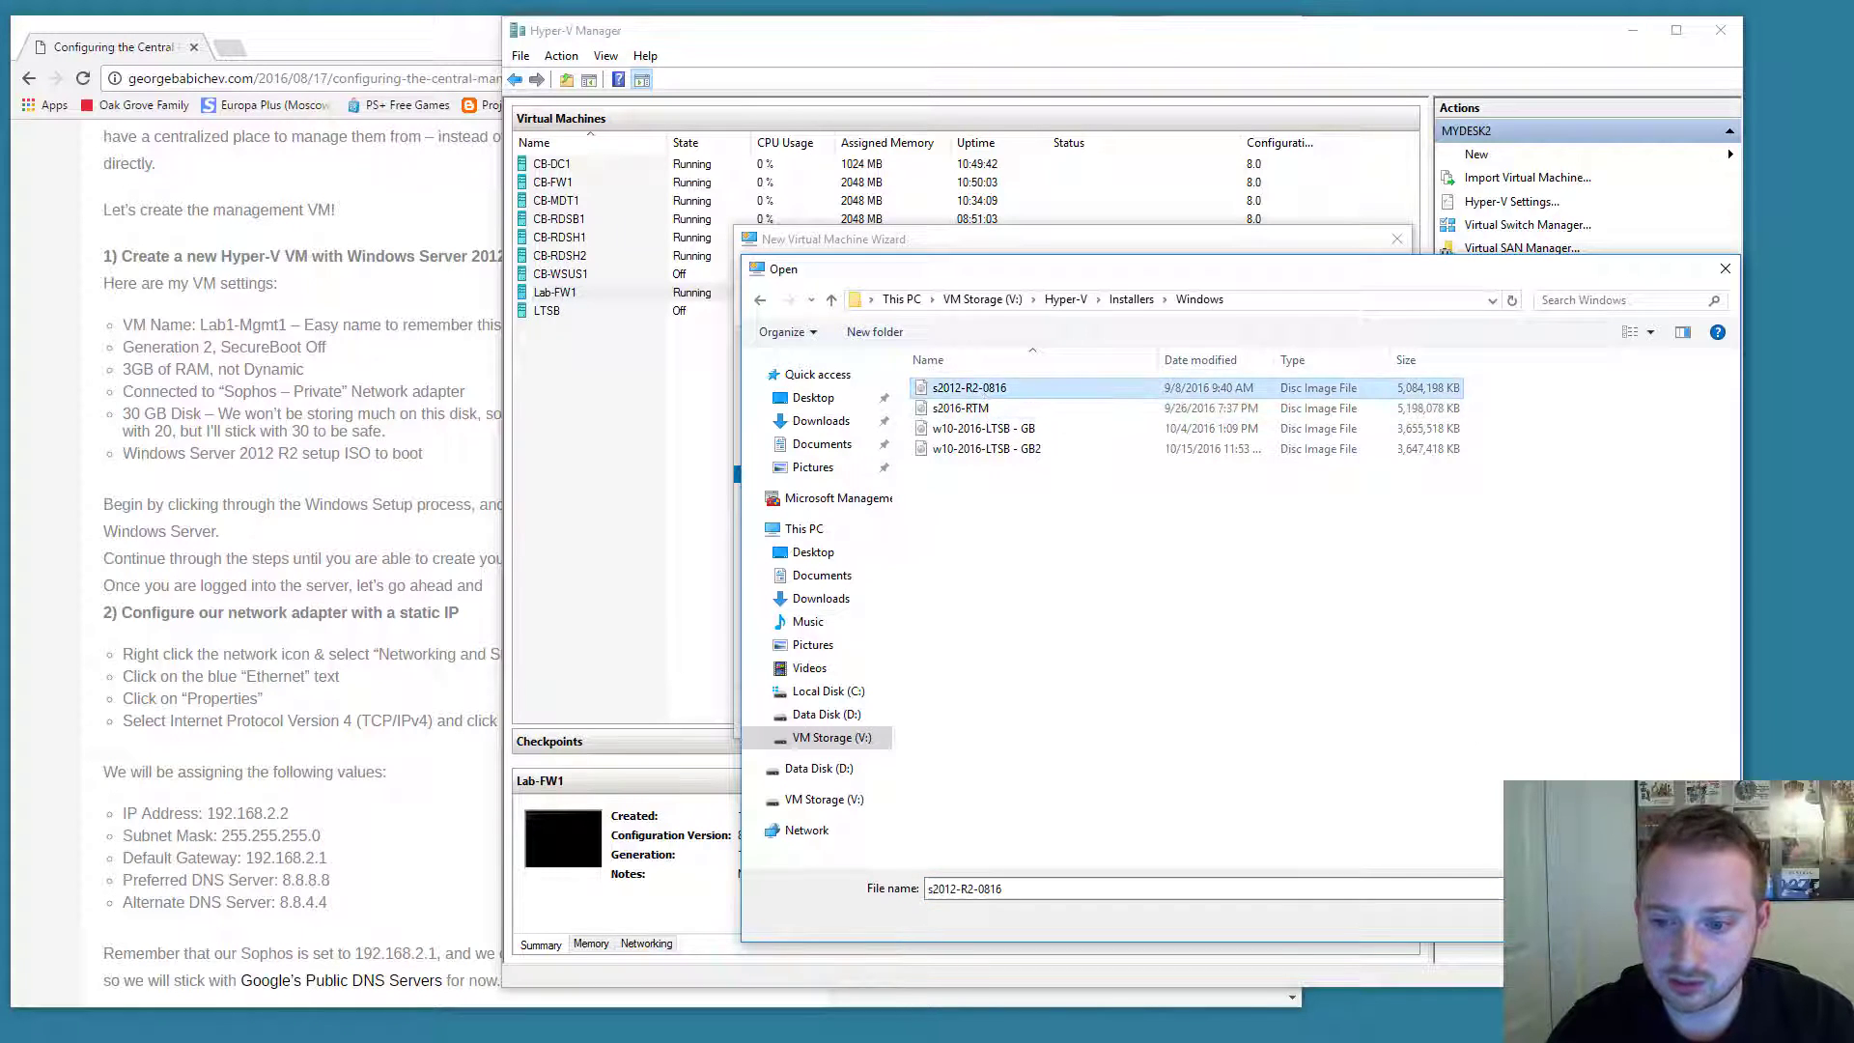
key("Return")
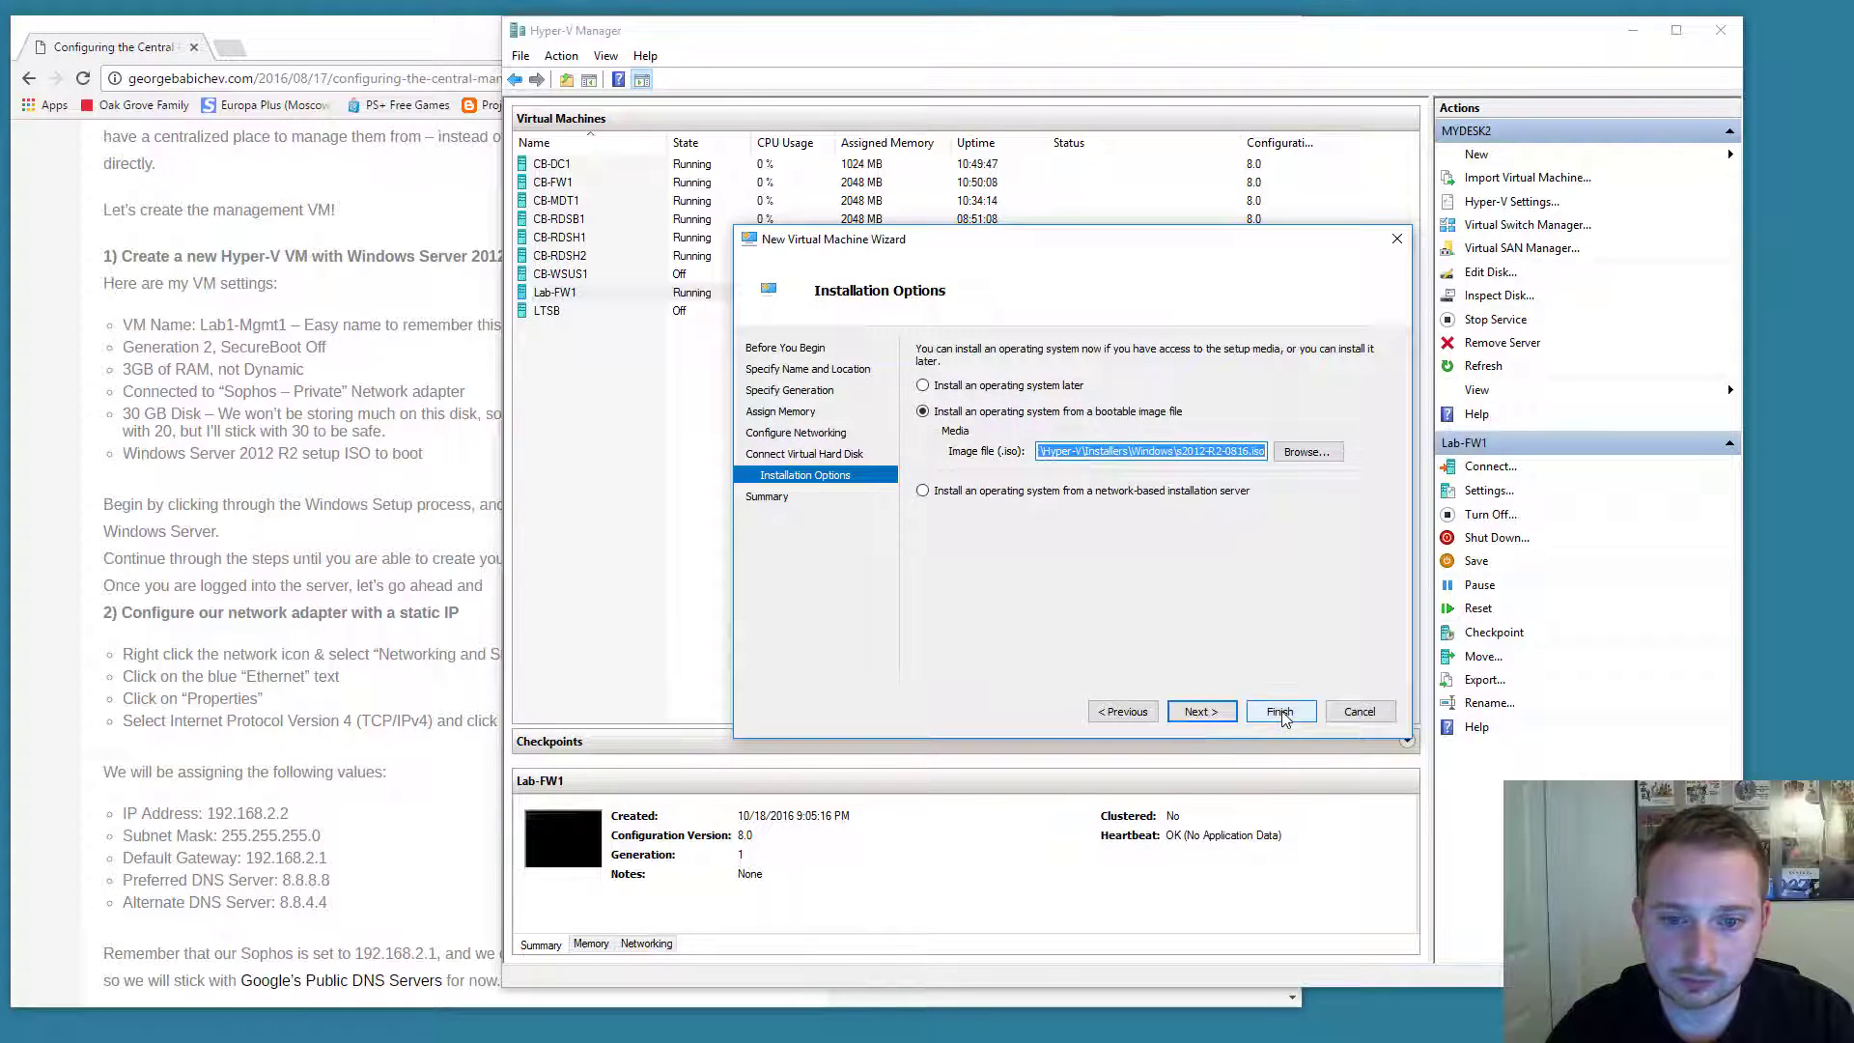
left_click(1280, 712)
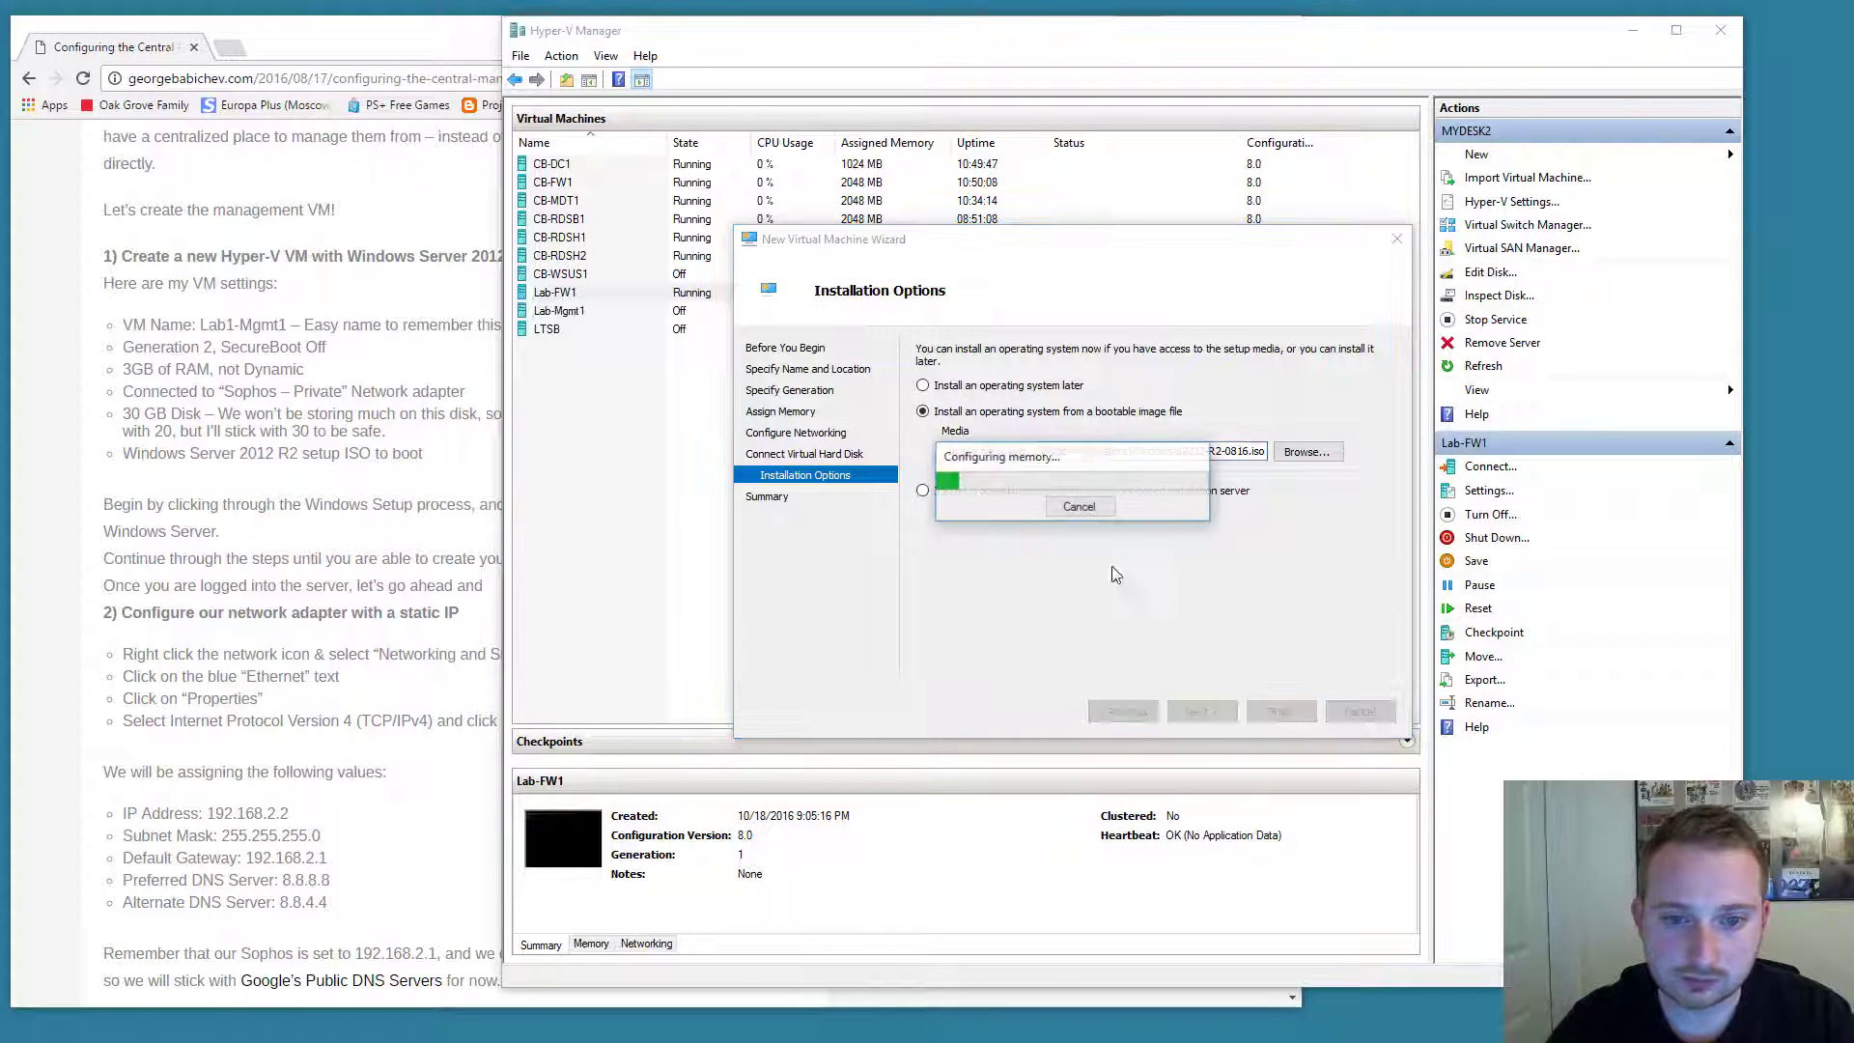
Open Lab-Mgmt1's console, start the VM and boot from the installation disc.
double_click(580, 310)
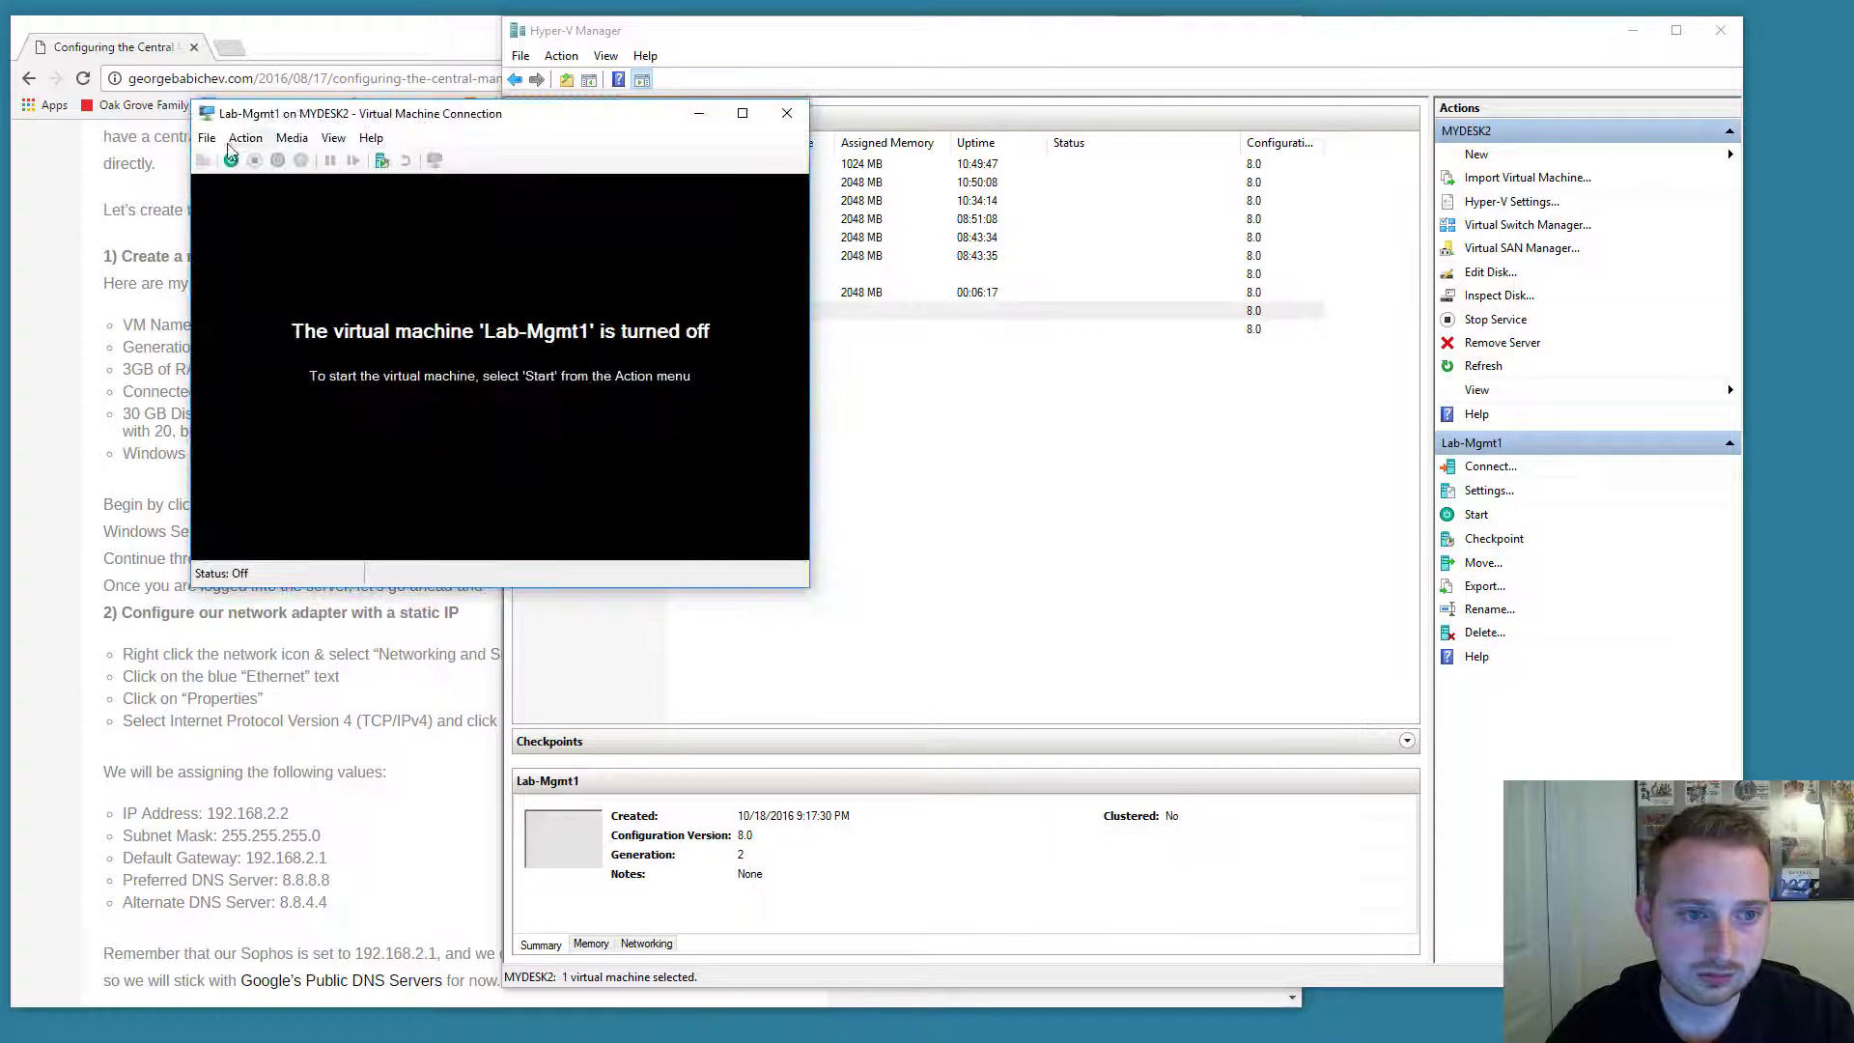
left_click(231, 158)
left_click_drag(259, 101, 698, 104)
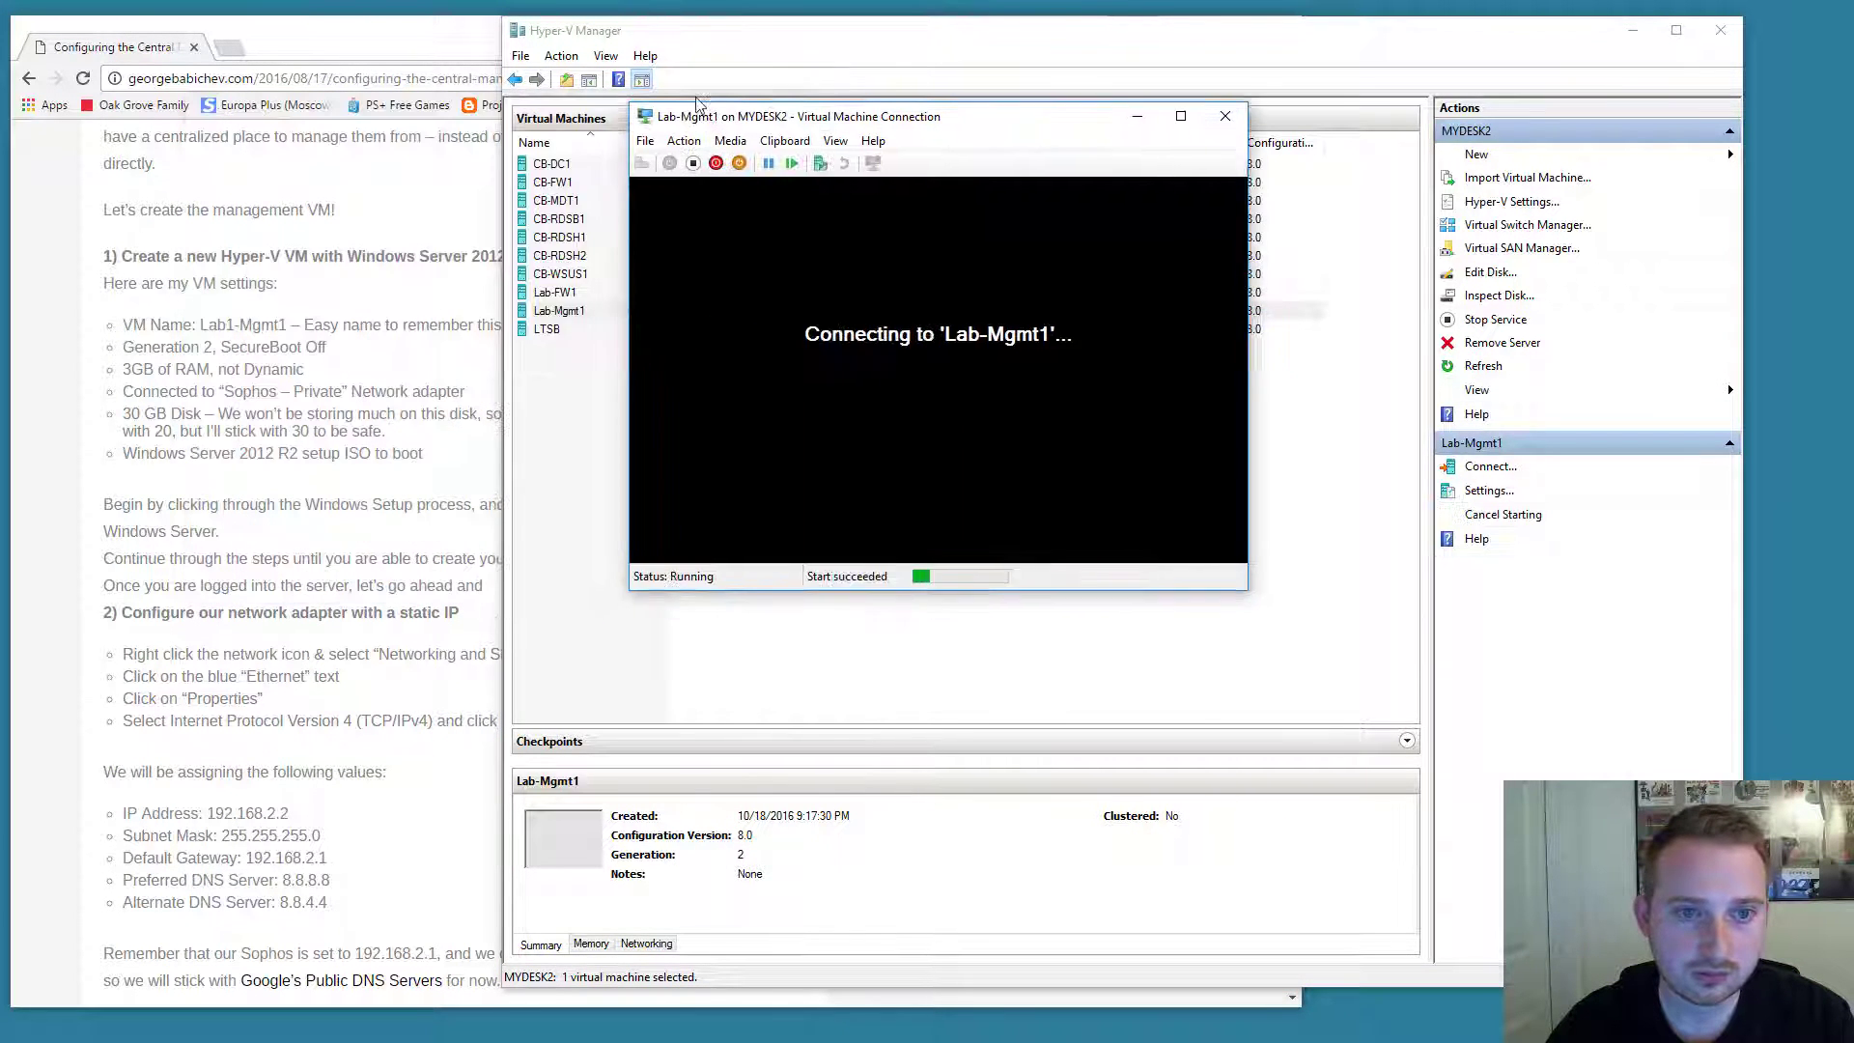
key("Return")
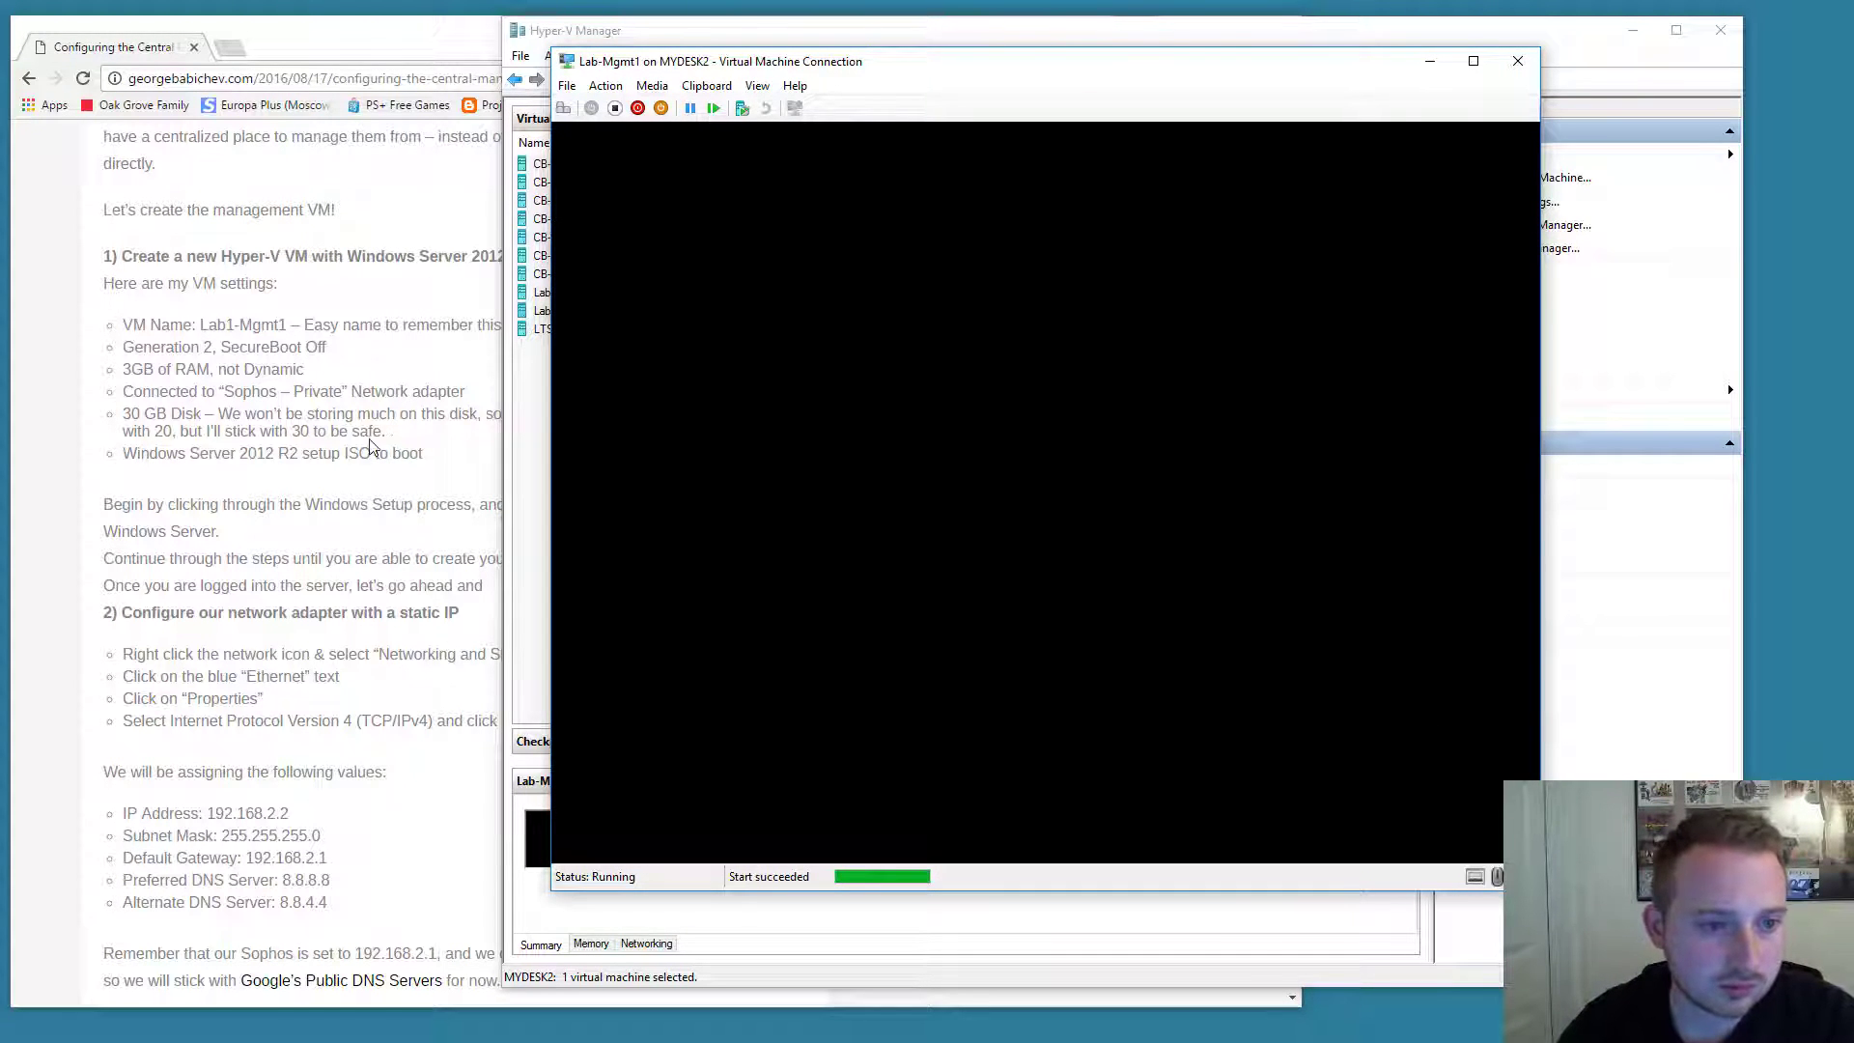
Accept the default language settings and begin the Windows Server 2012 R2 install.
scroll(370, 447, "down", 3)
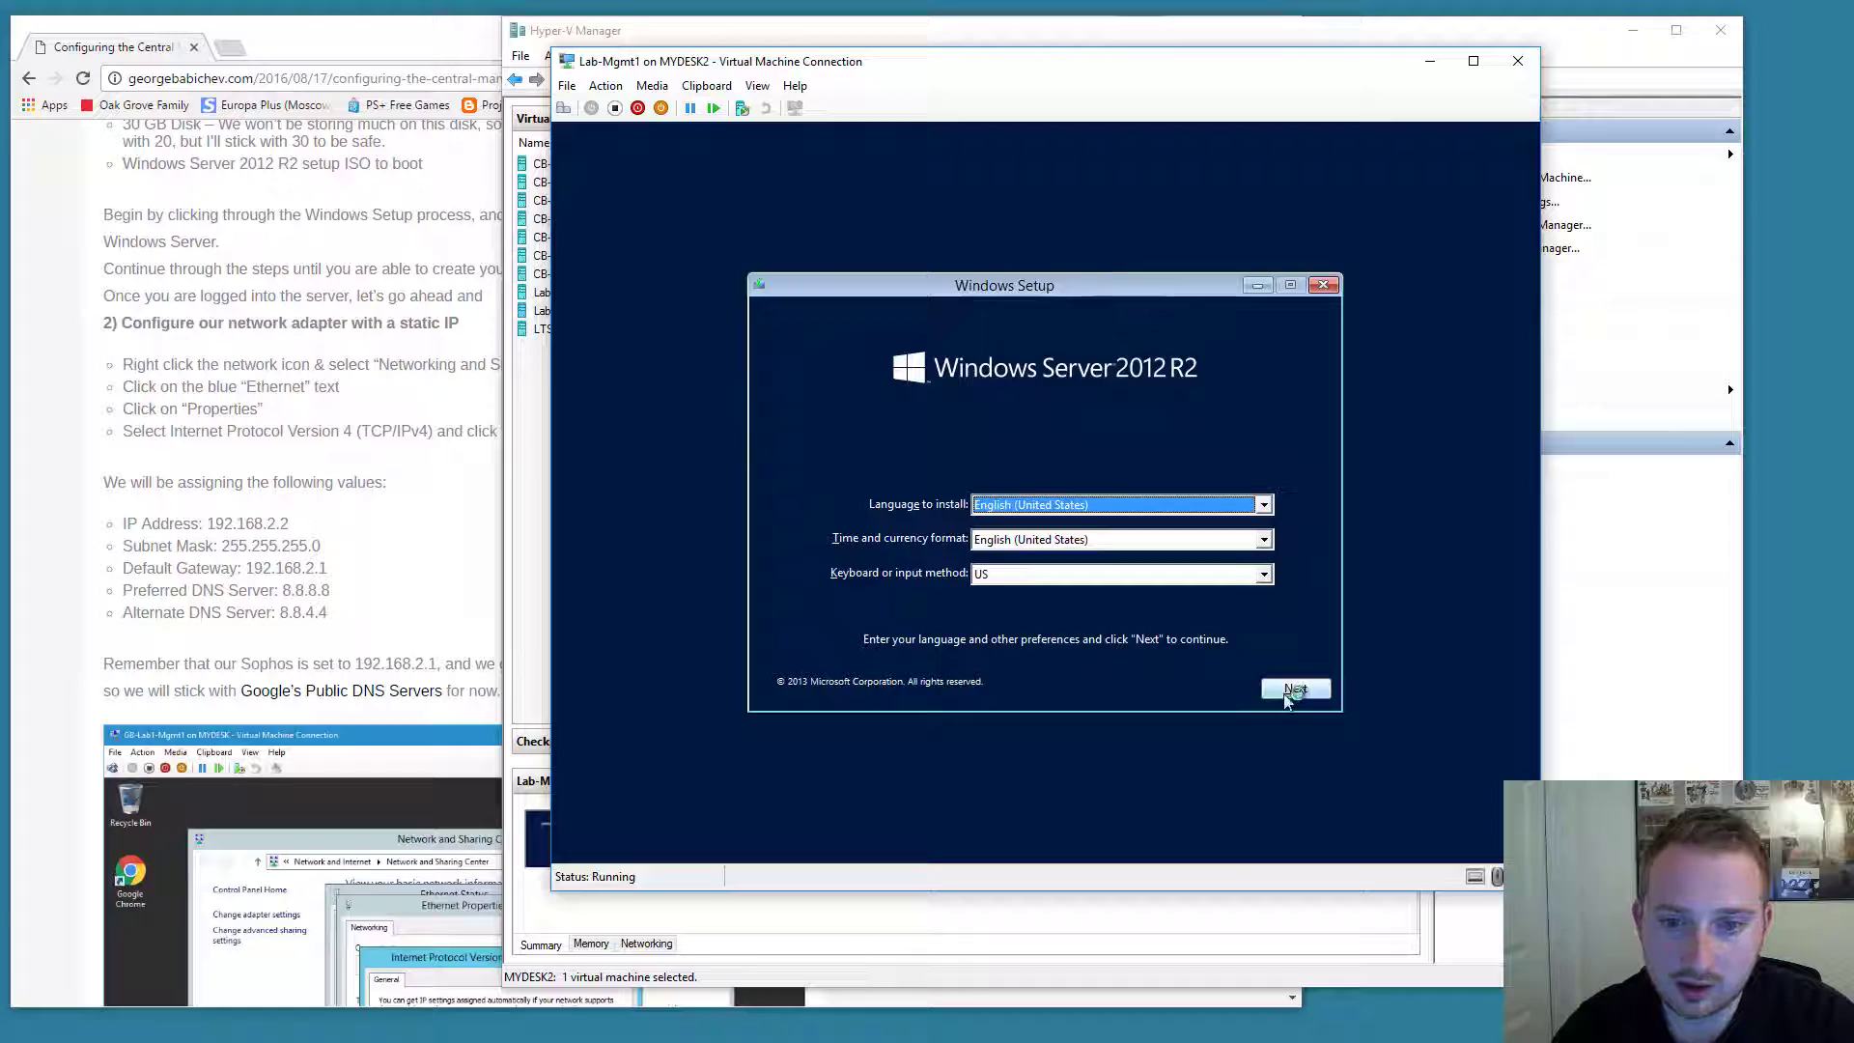
left_click(1294, 689)
left_click(1088, 489)
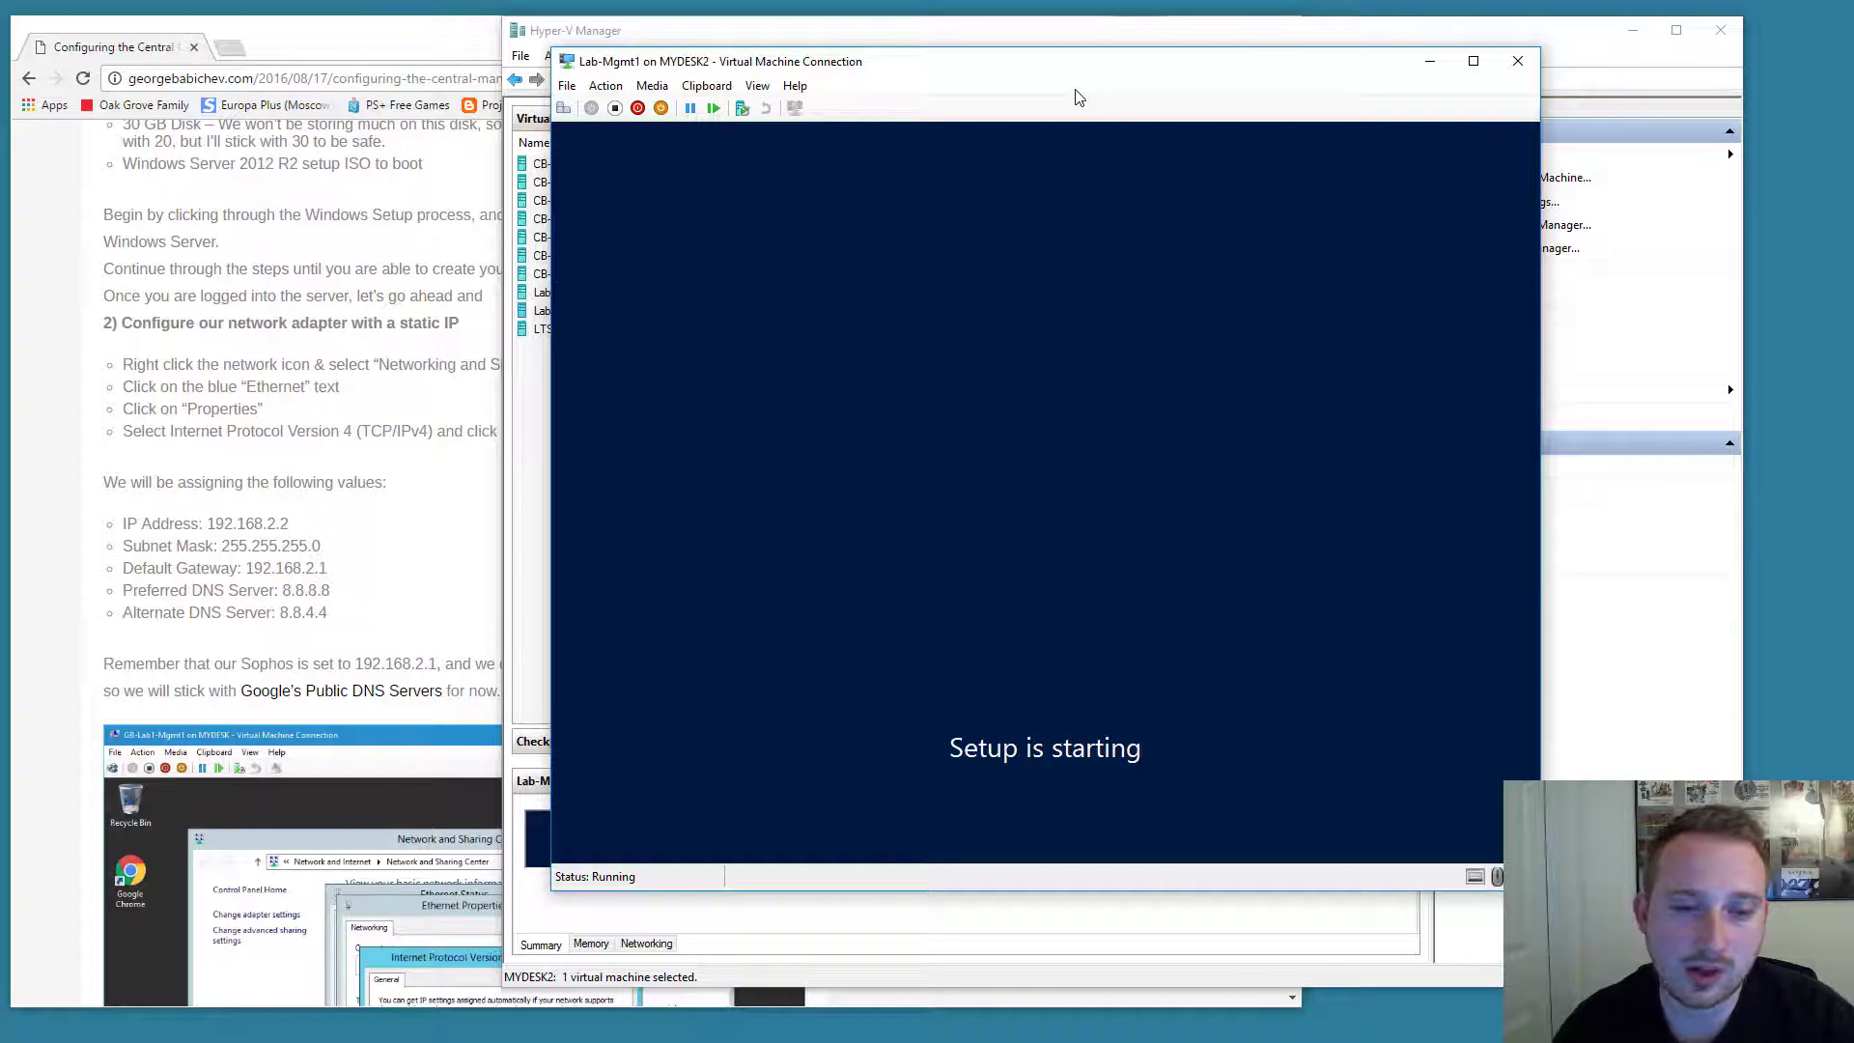
Accept the licence terms and choose a custom install onto Drive 0's unallocated space.
left_click_drag(1064, 70, 1088, 100)
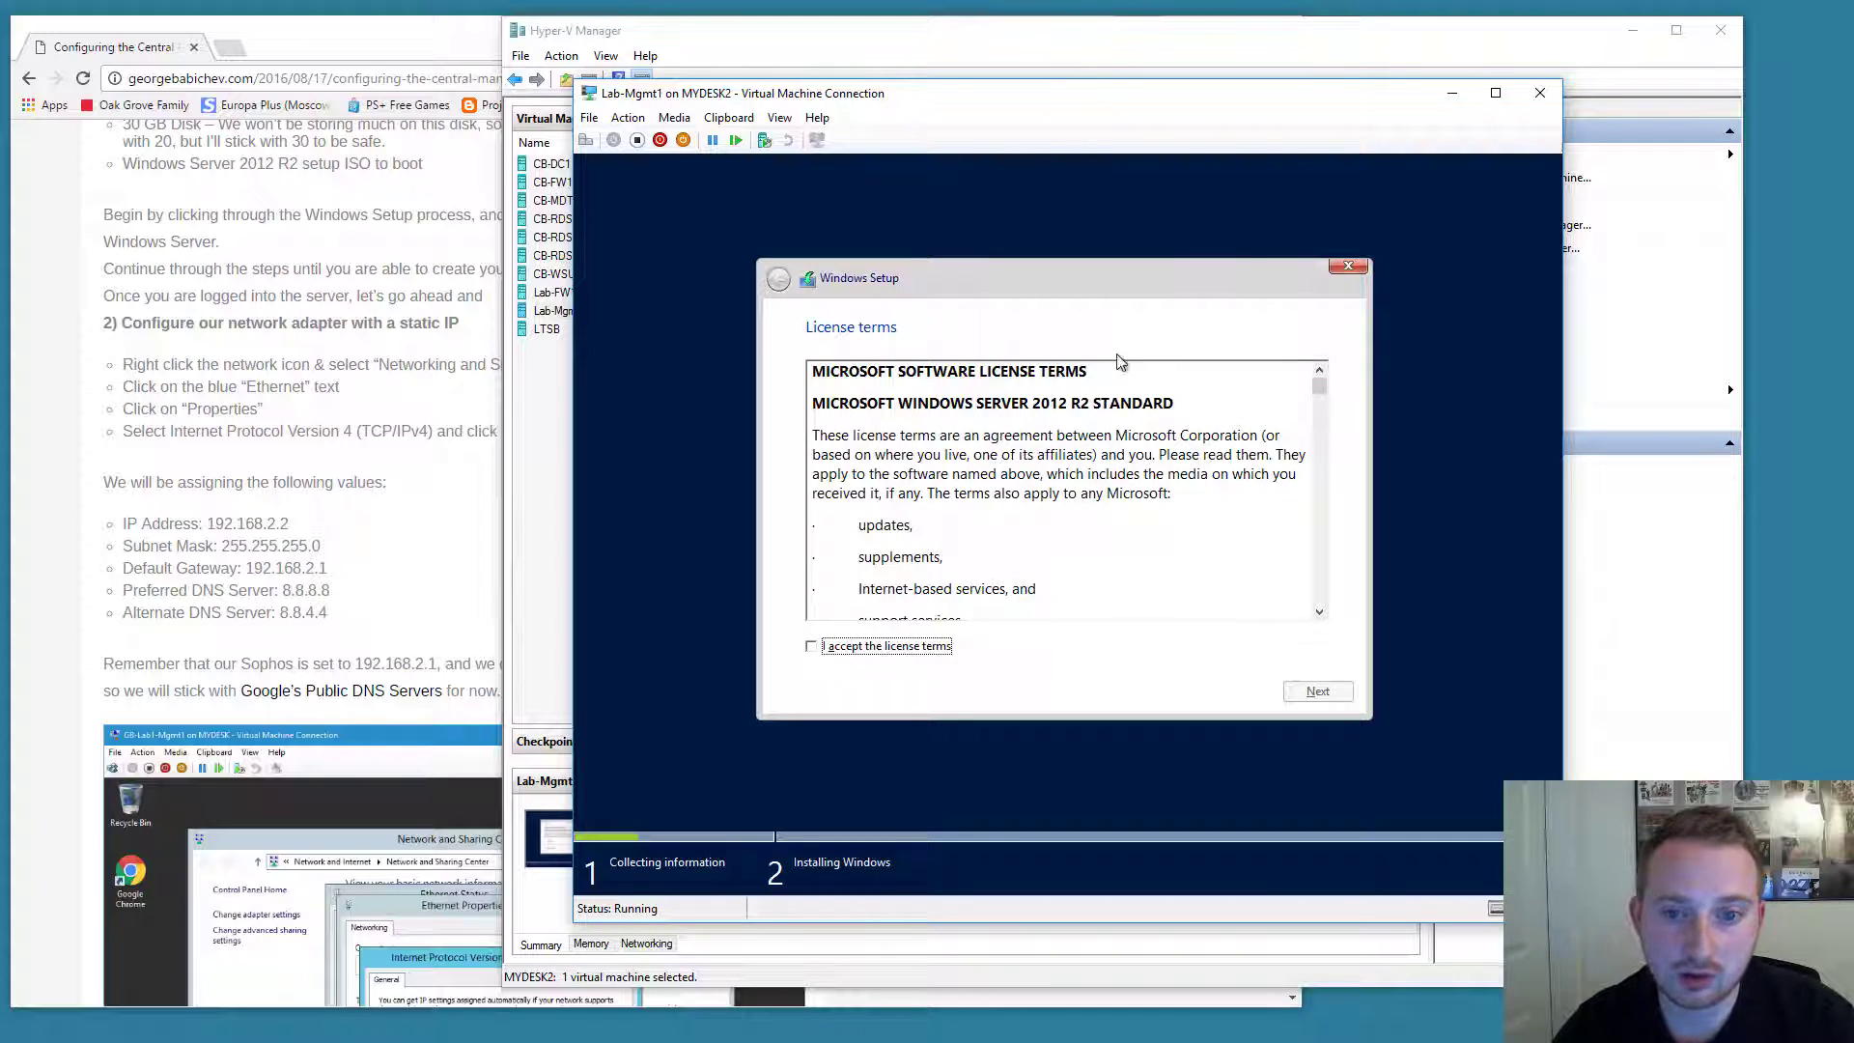
left_click(811, 646)
left_click(1322, 693)
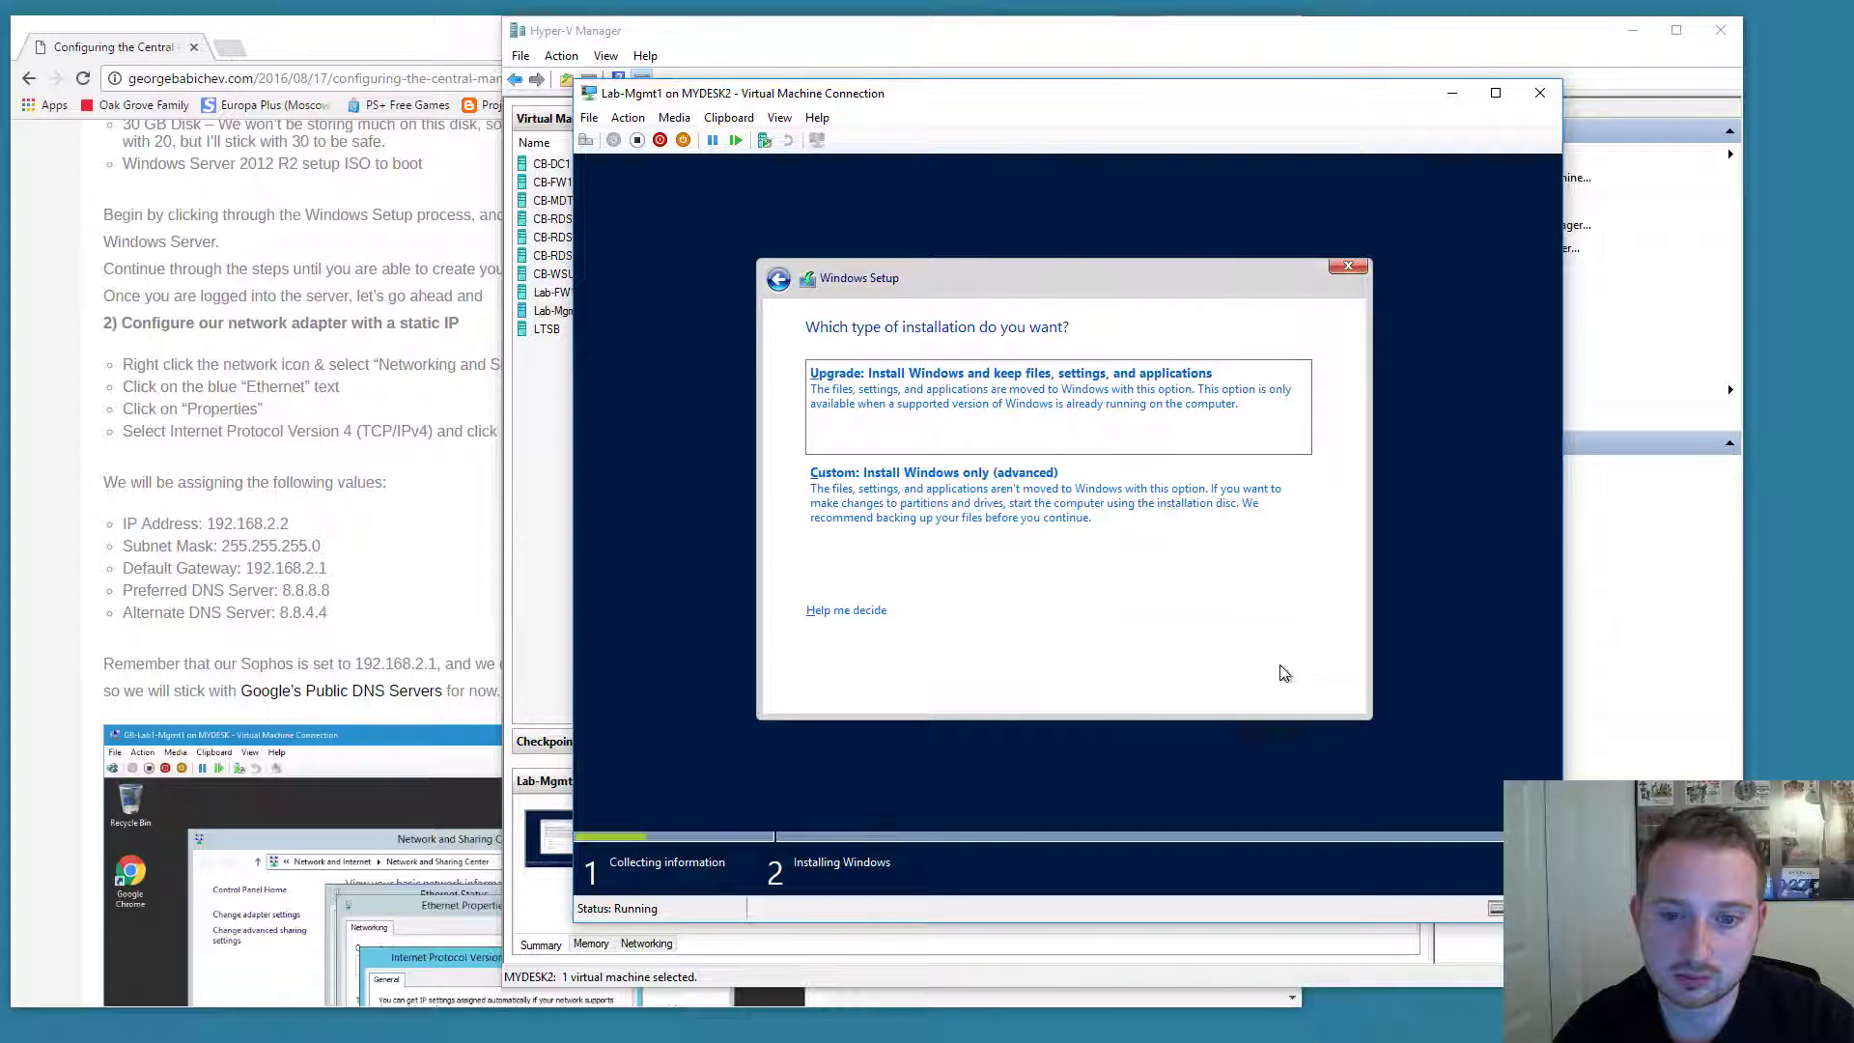
left_click(1039, 521)
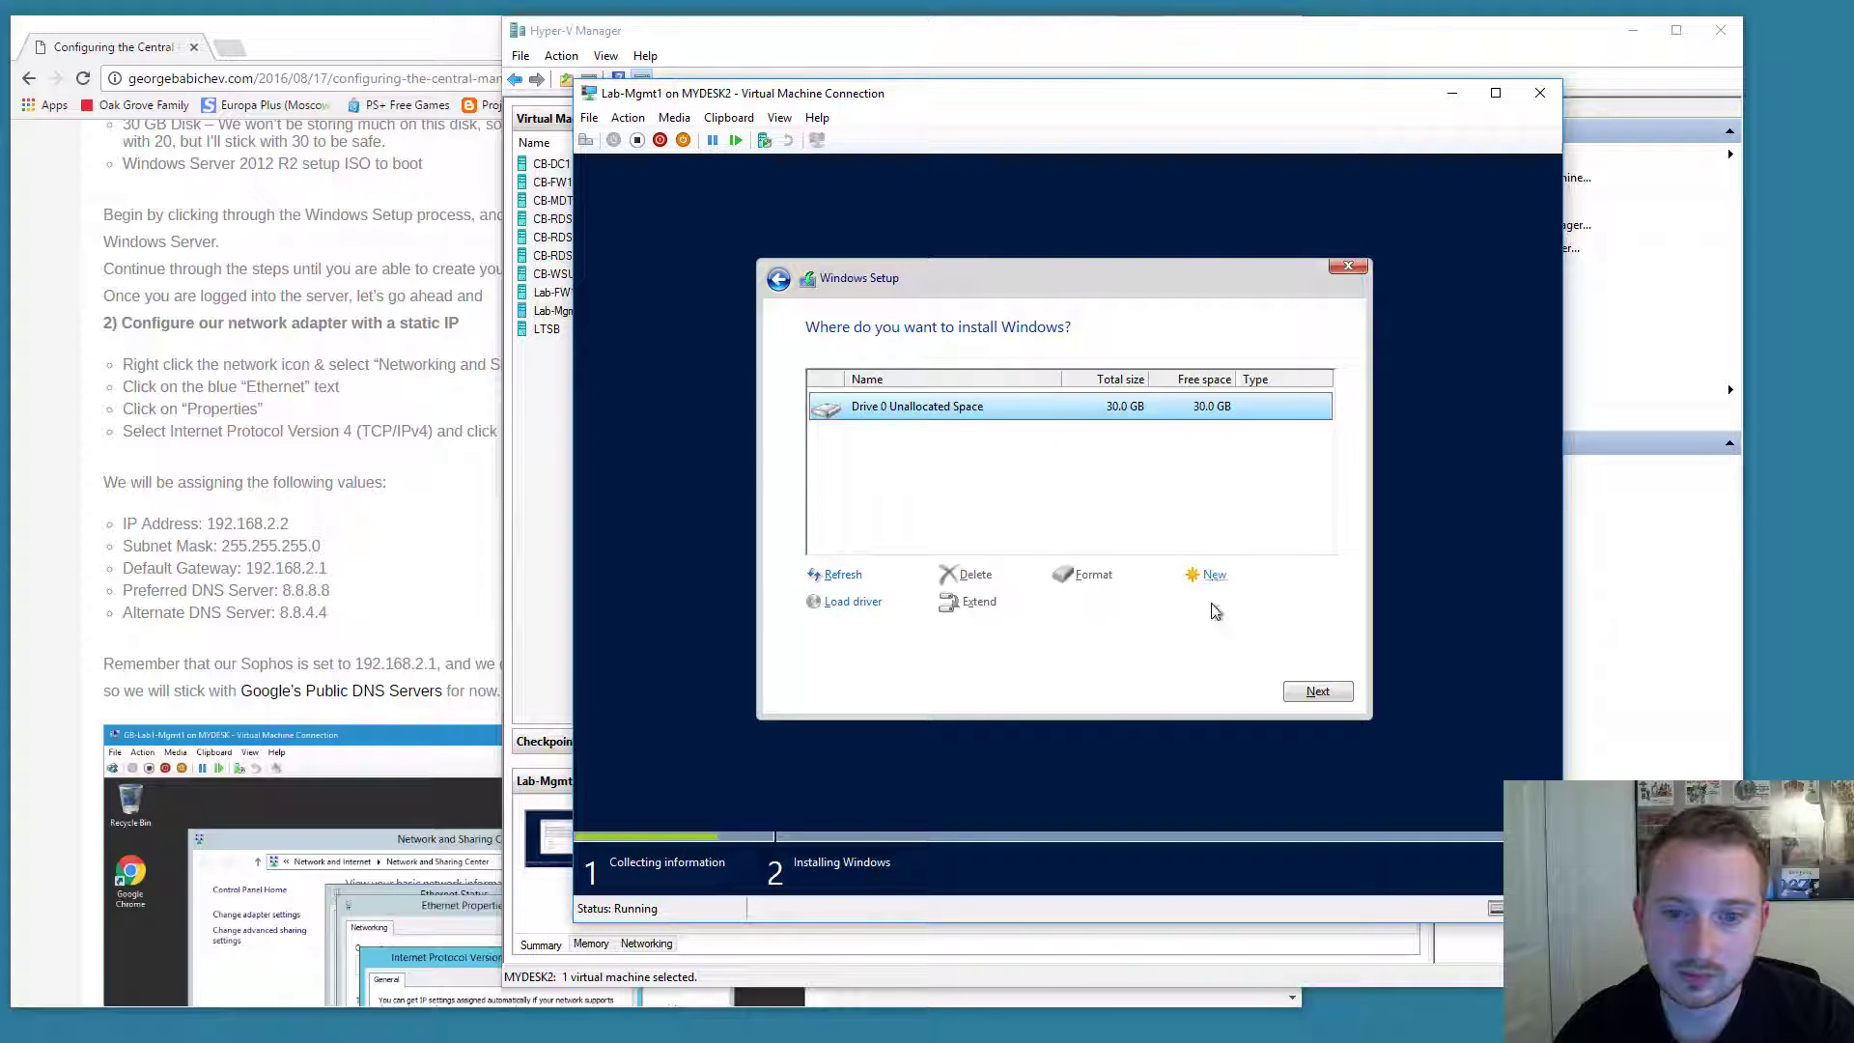
left_click(1299, 691)
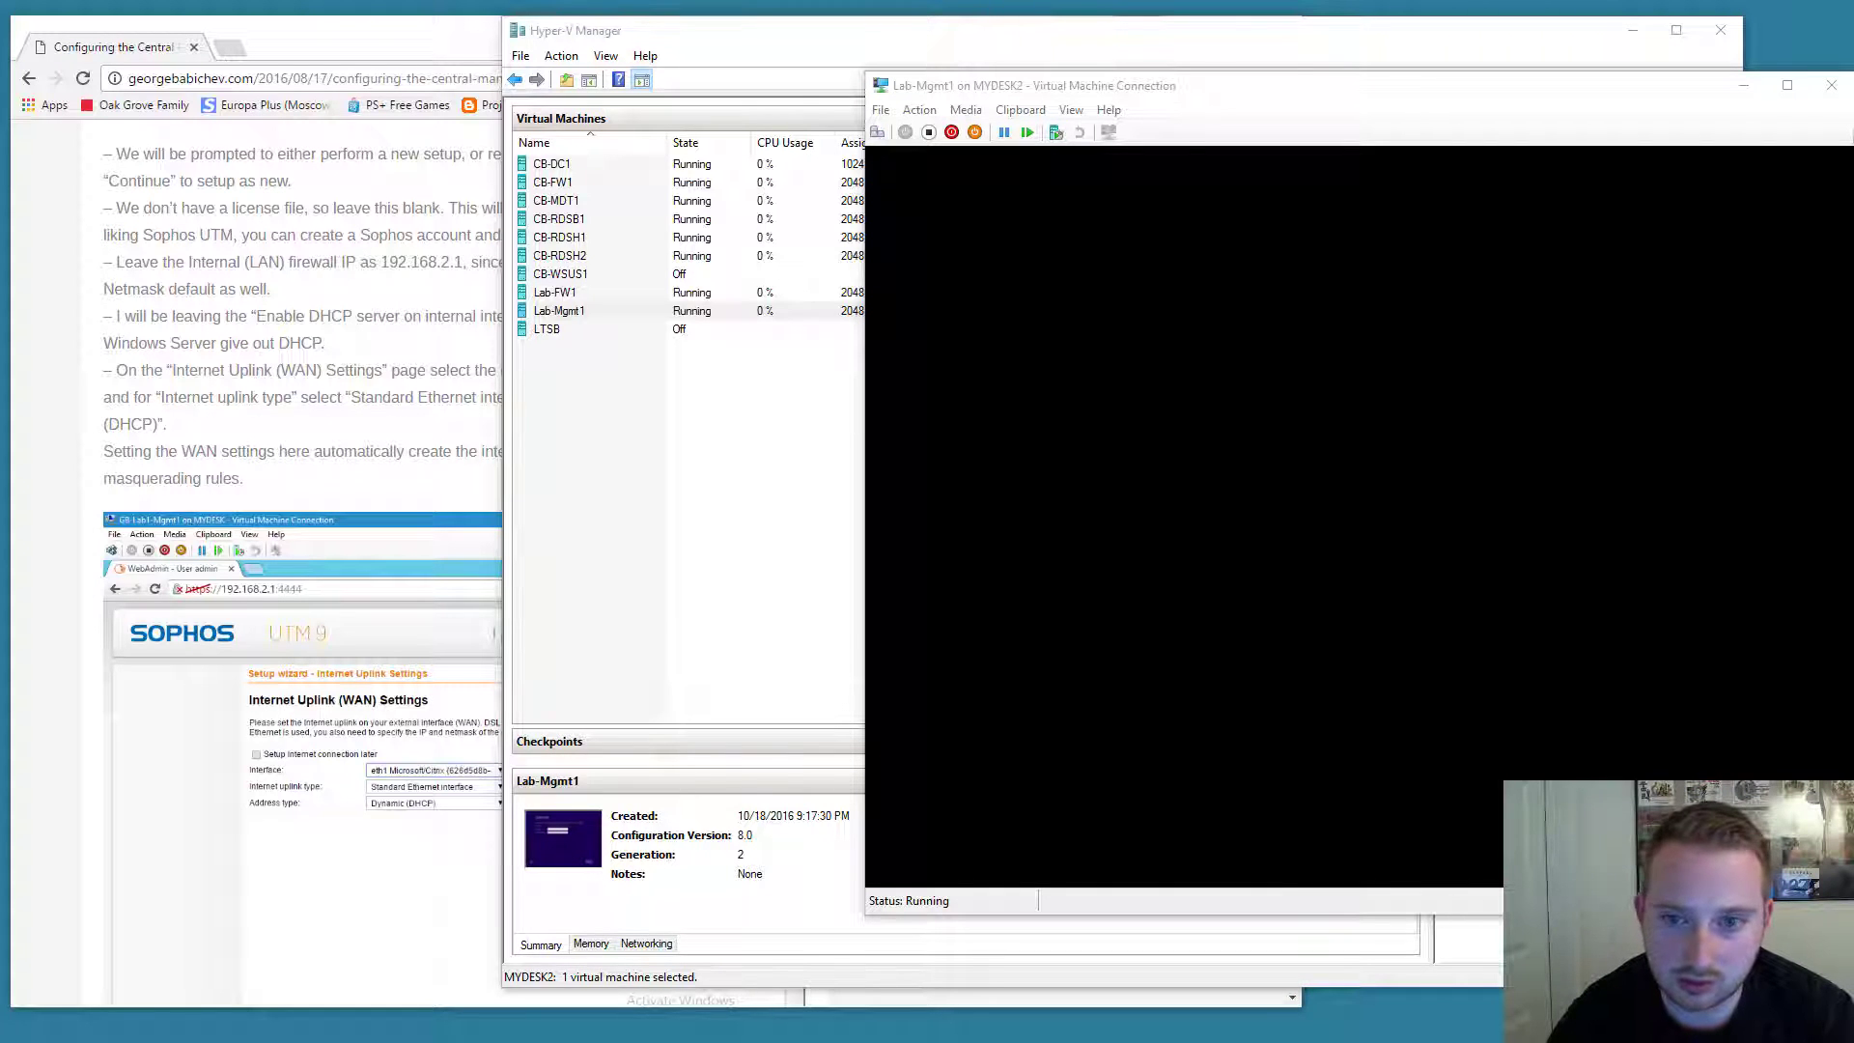
Reopen Lab-Mgmt1's console and make a first attempt at the Administrator password.
left_click(1816, 85)
double_click(570, 311)
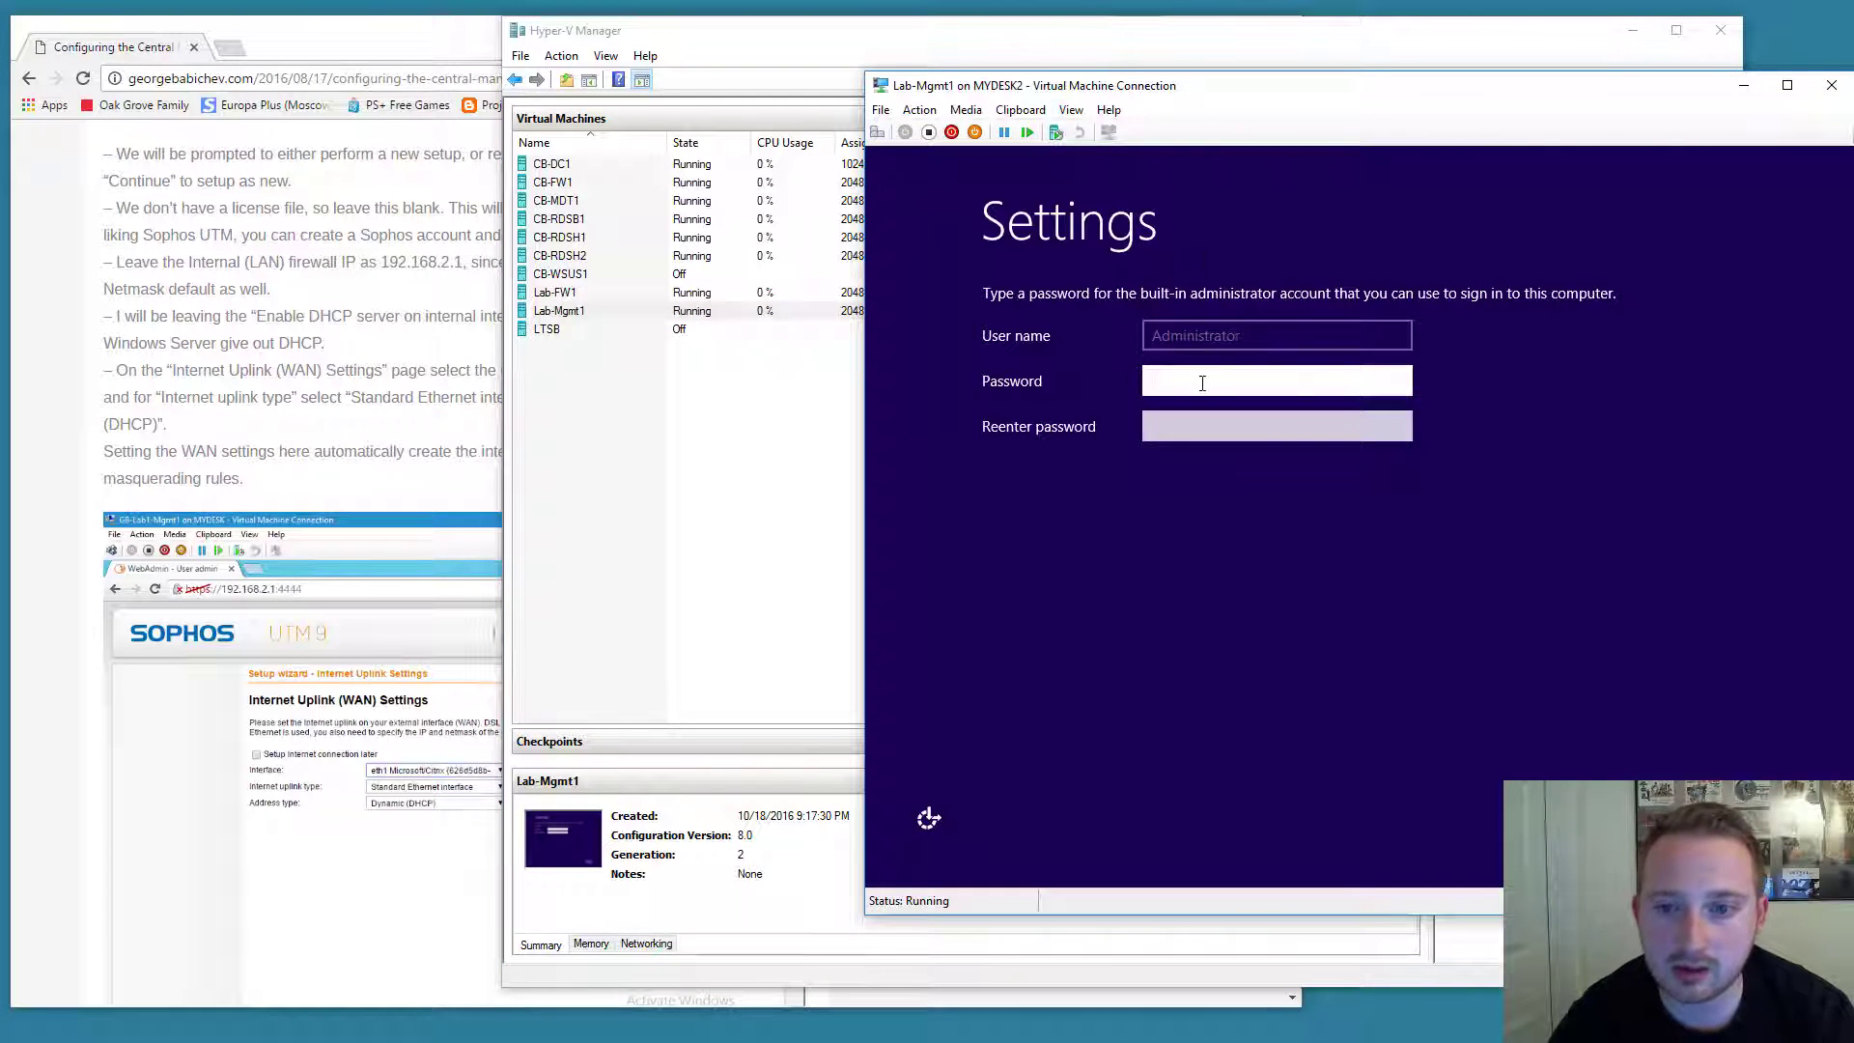
left_click(1632, 30)
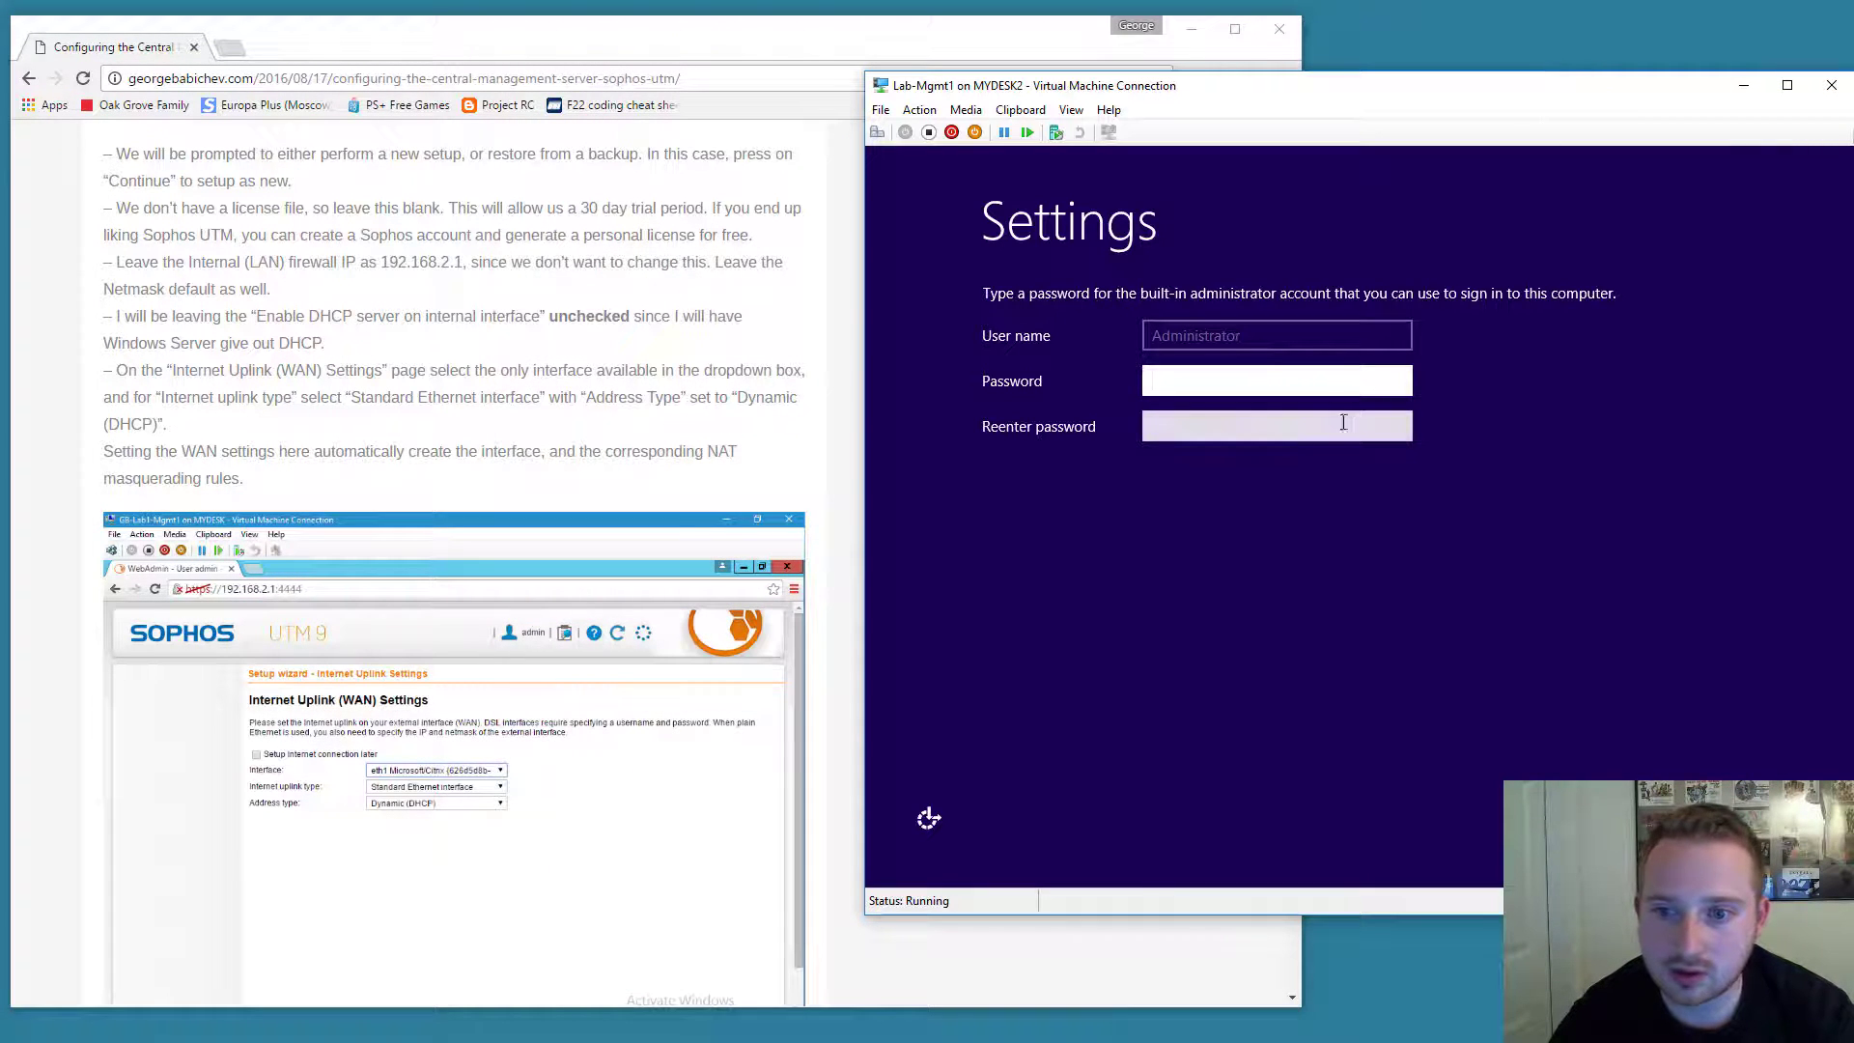
type("P@ssw")
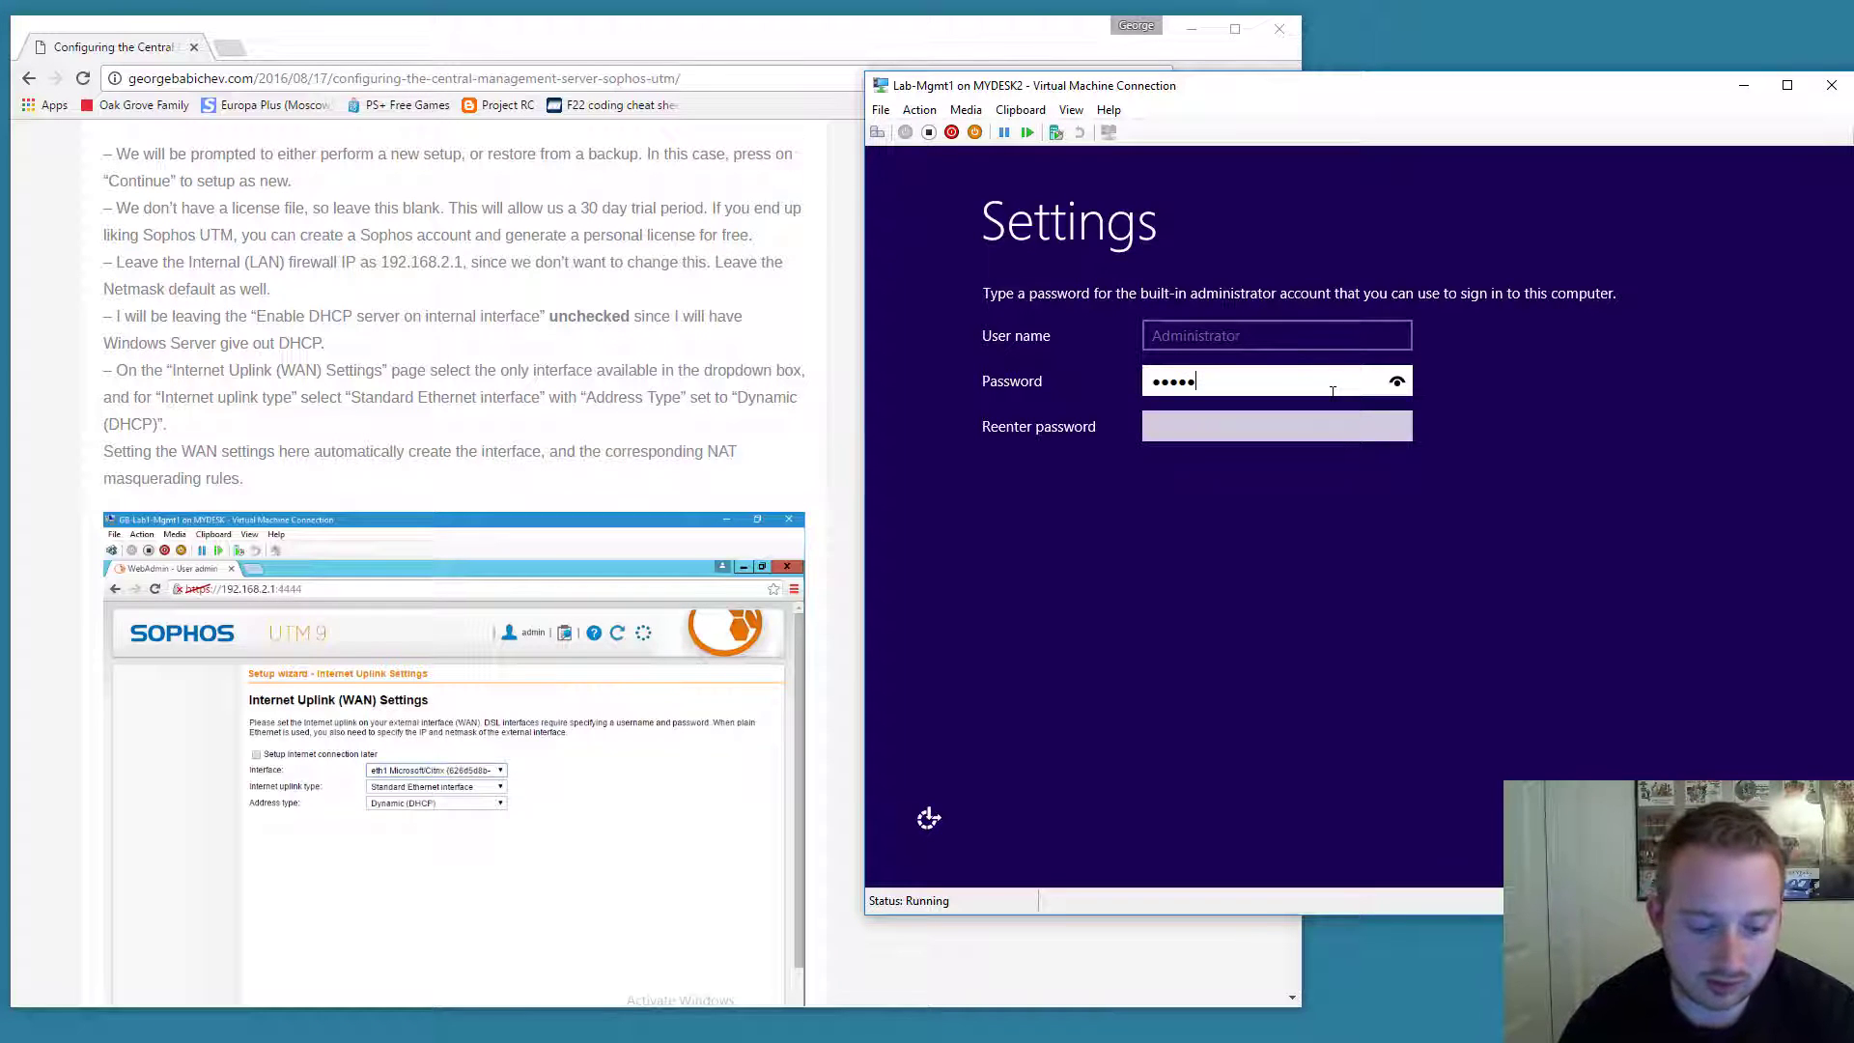
type("0rd")
key("Tab")
type("P@ssw0rd")
key("Return")
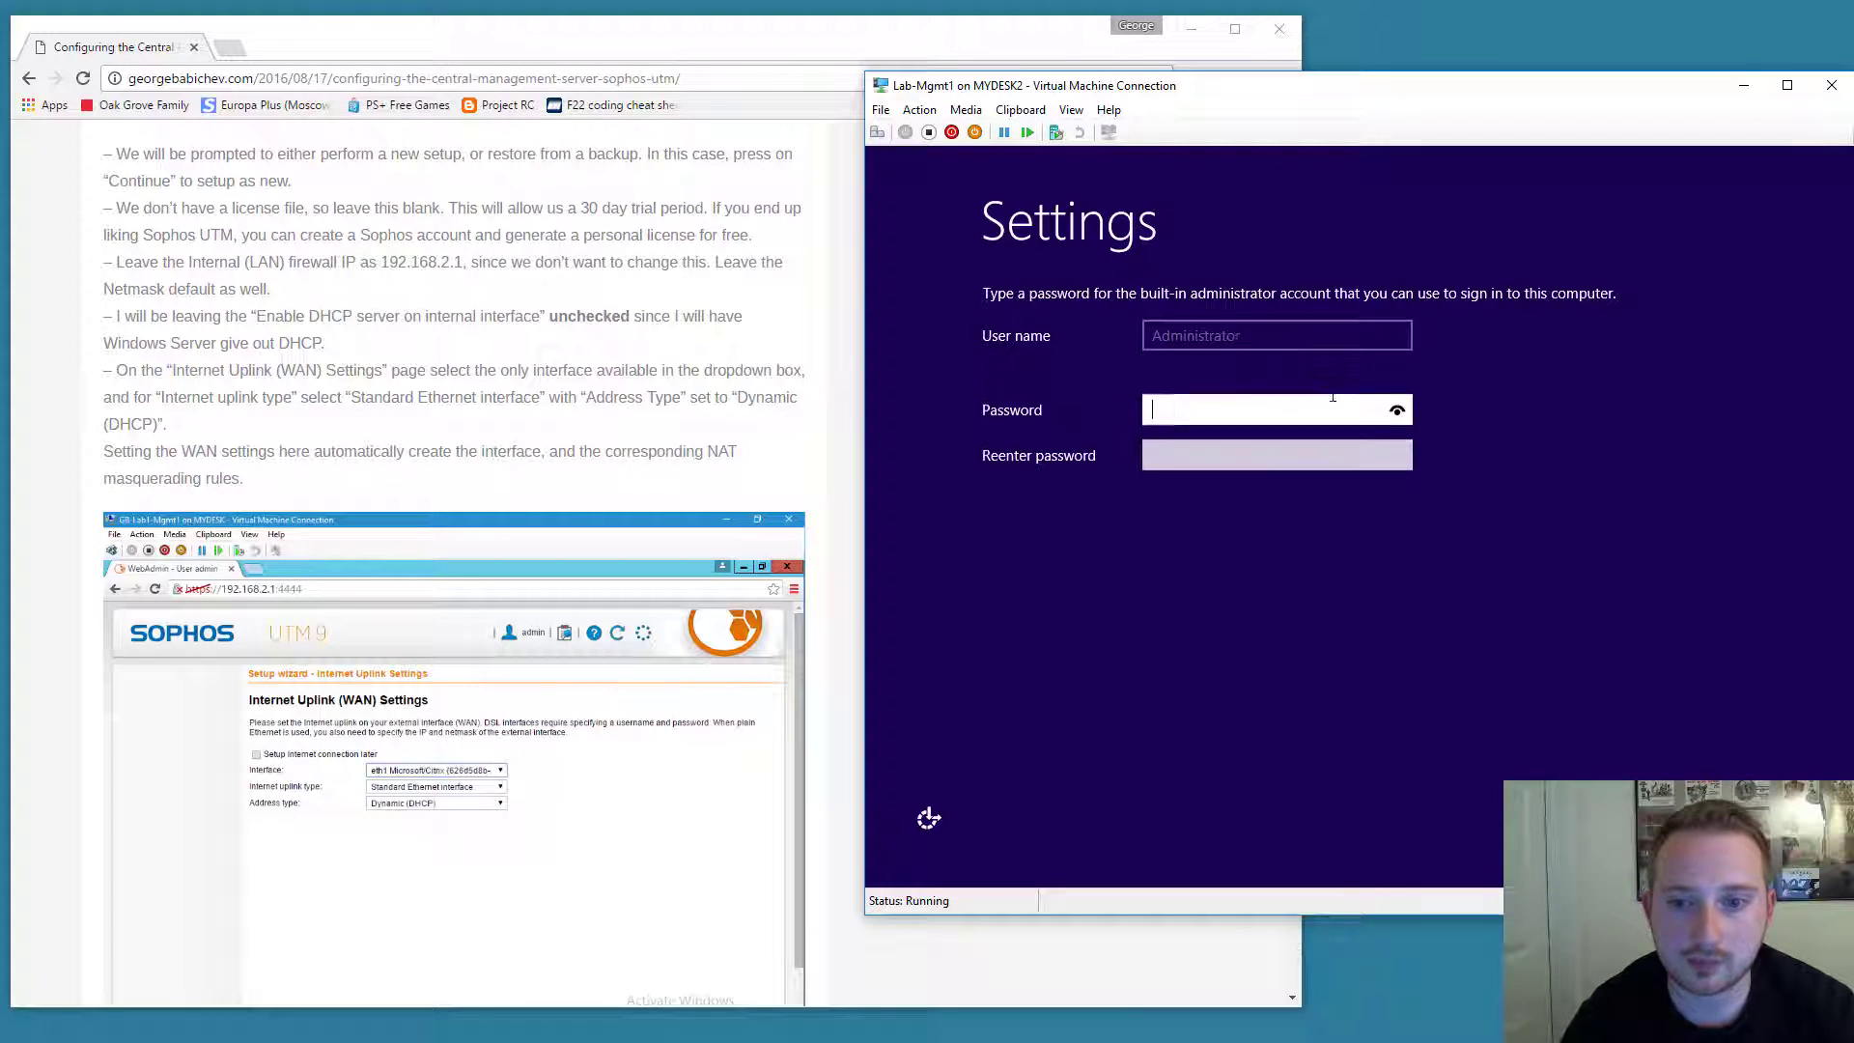
Re-enter the Administrator password identically in both fields until setup accepts it.
type("P@ssw0rd12")
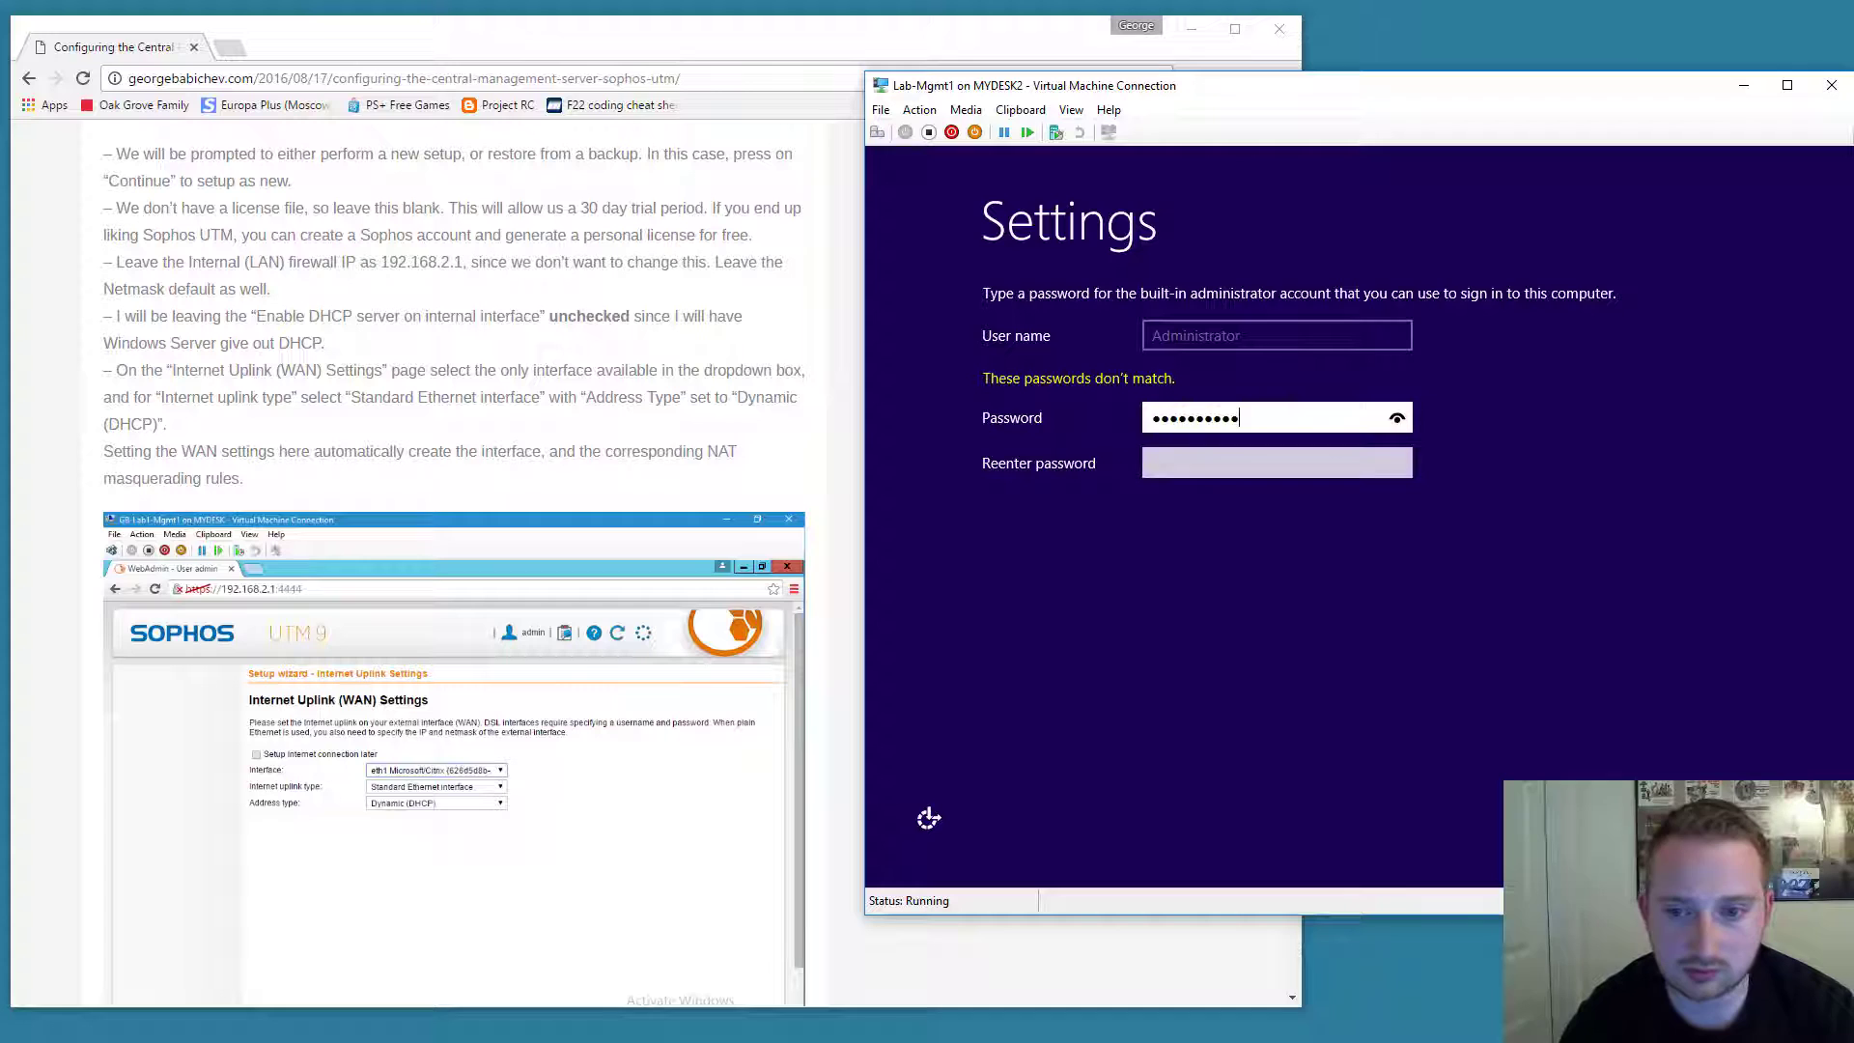
key("Tab")
type("P@ssw0r")
key("Return")
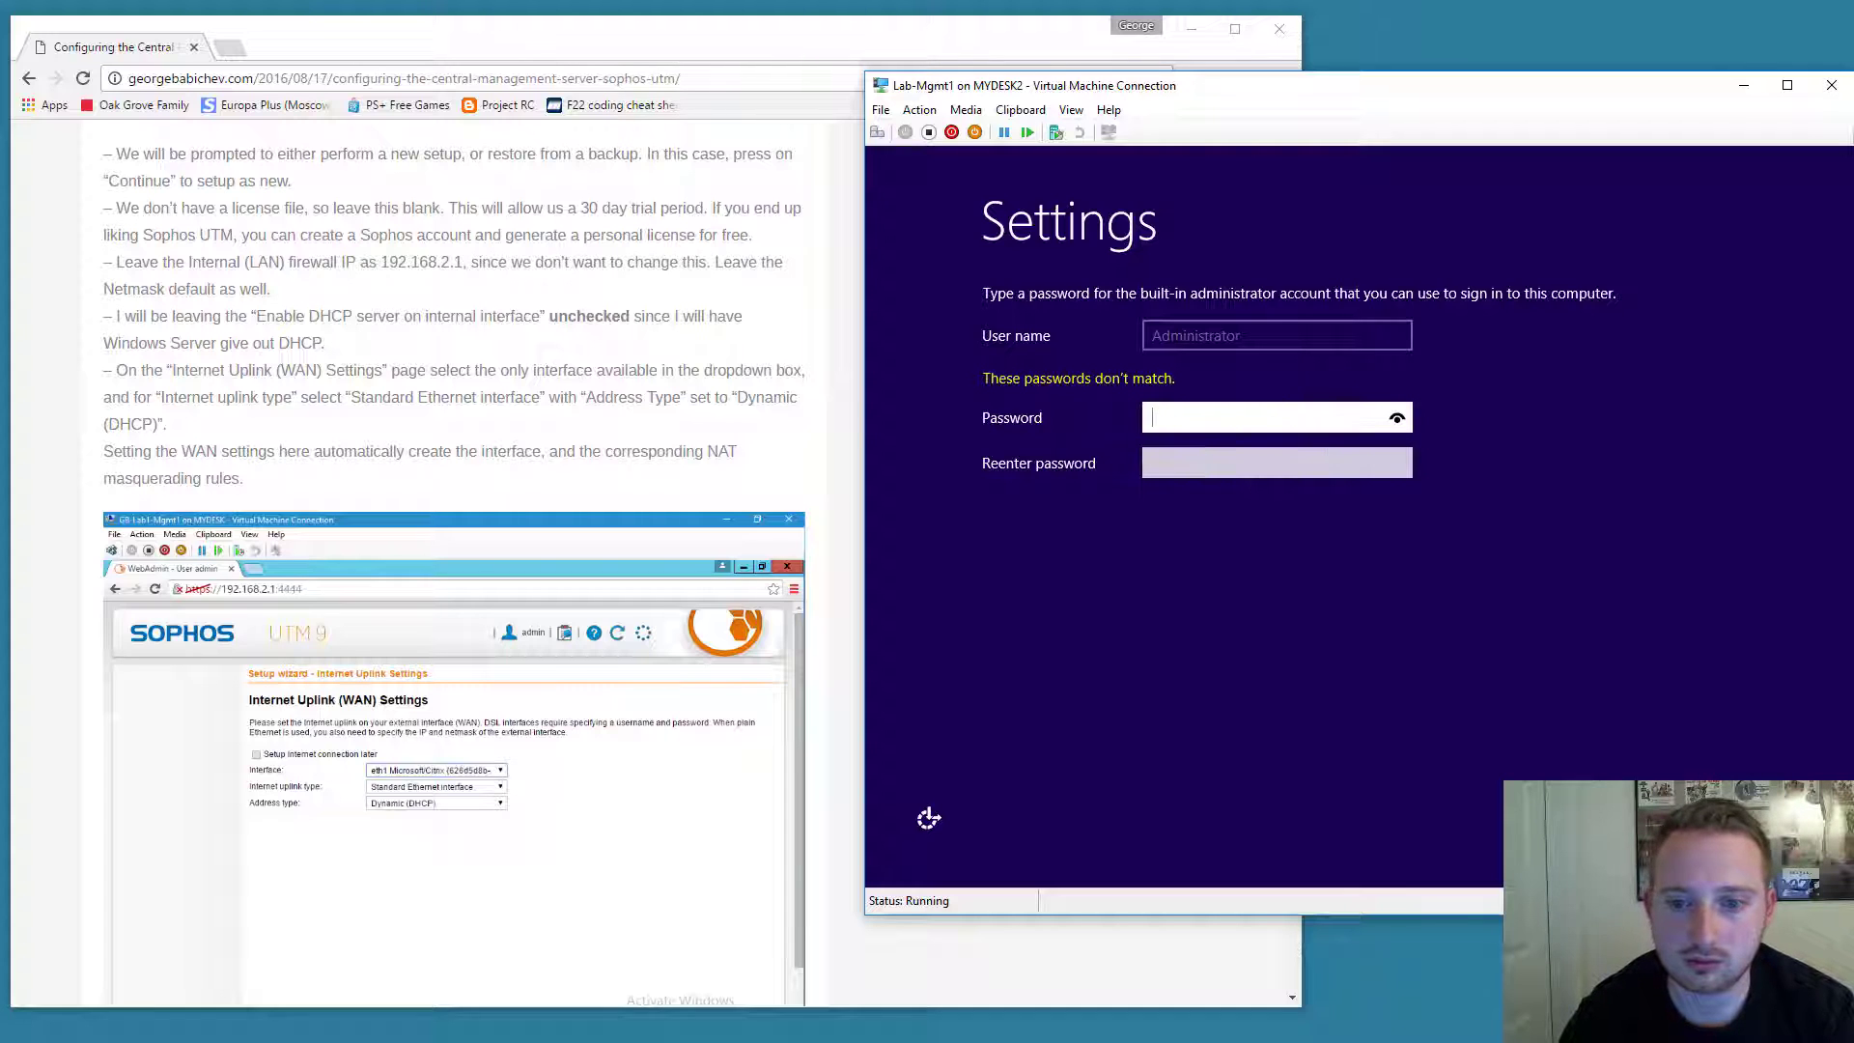
type("P@ssw0rd12")
key("Tab")
type("P@ssw")
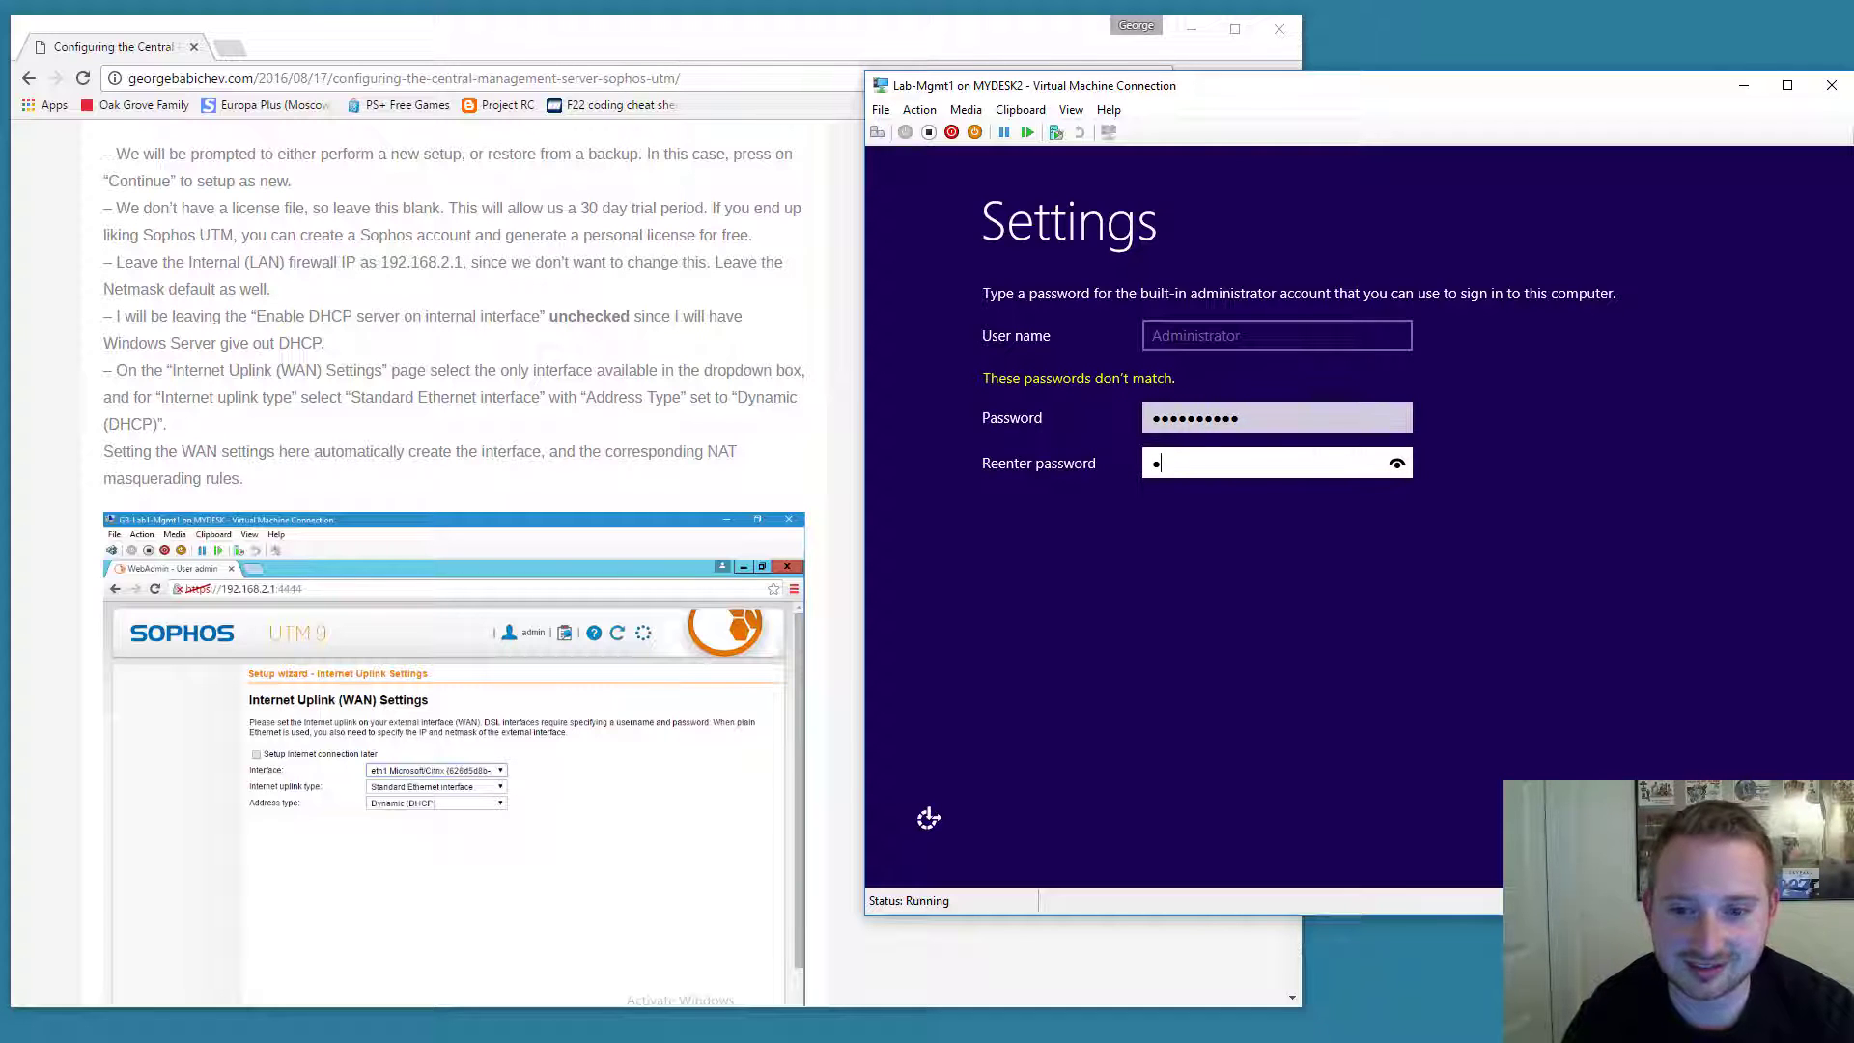
type("0rd12")
key("Return")
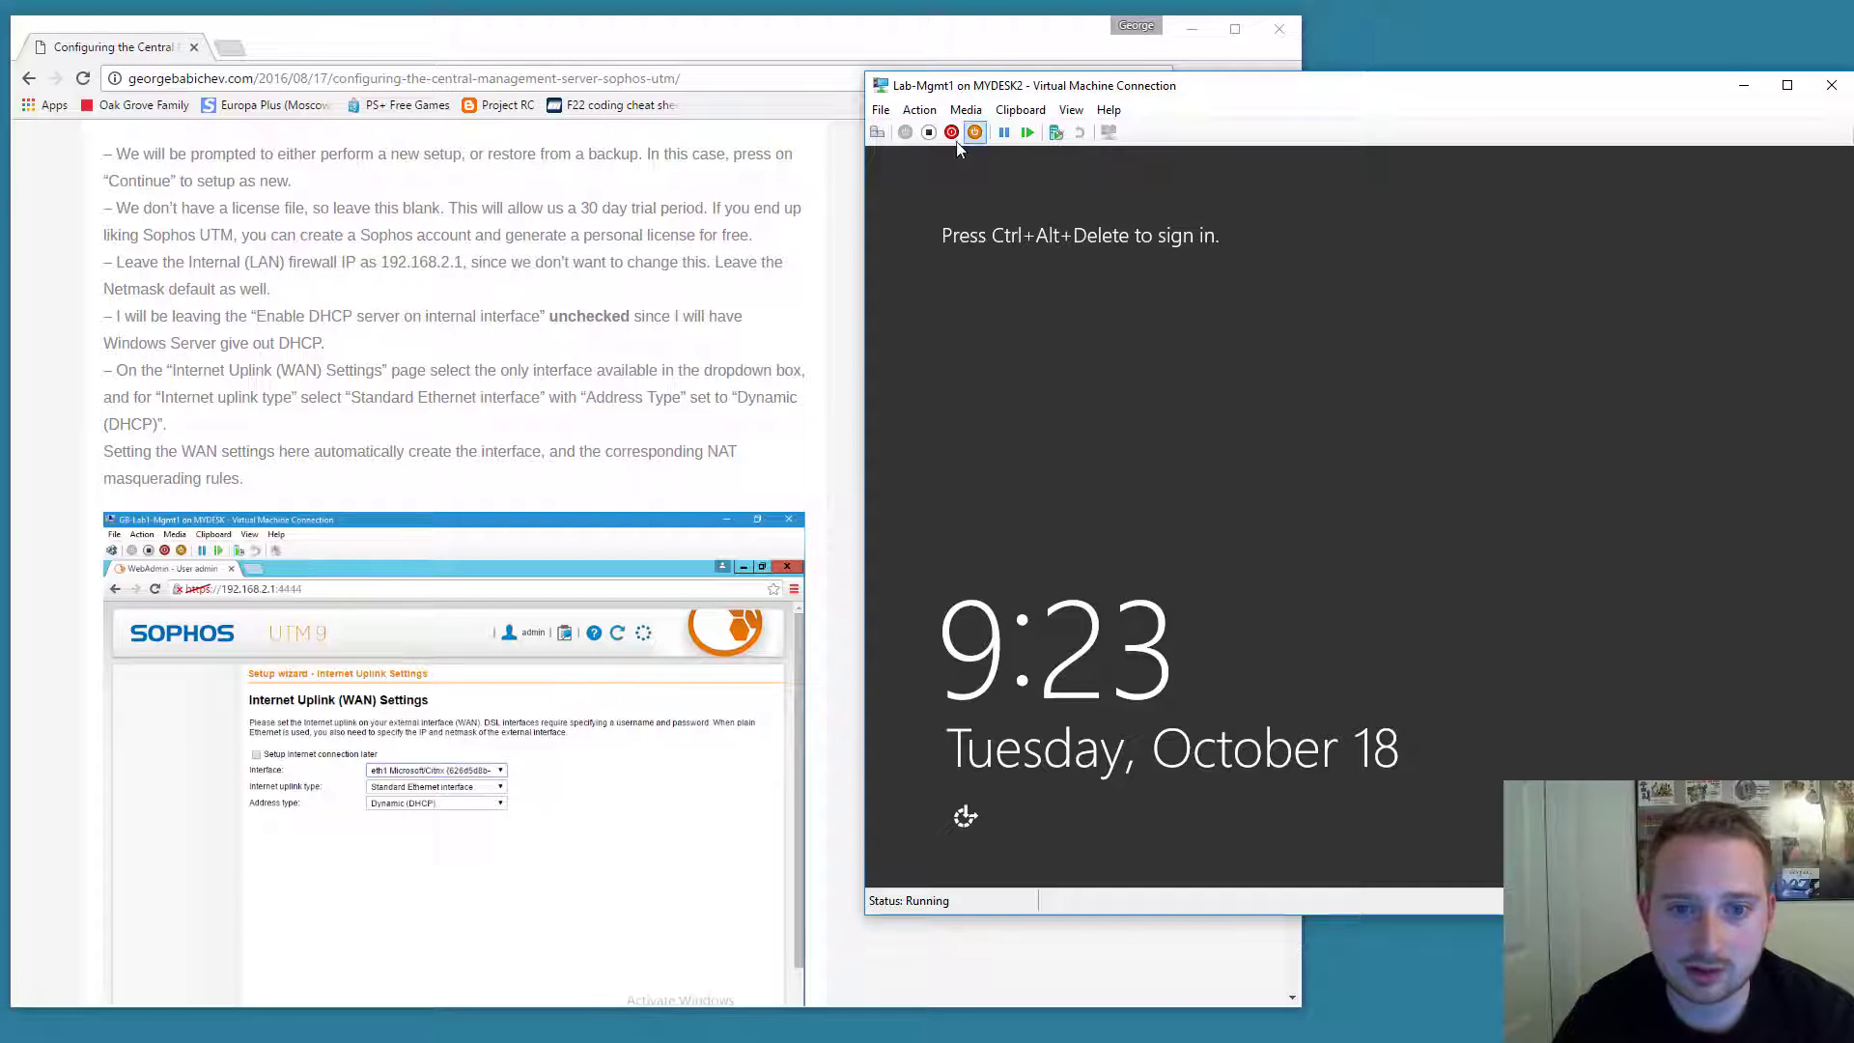
Send Ctrl+Alt+Delete and sign in as Administrator with the account password.
left_click(877, 132)
type("P@ssw0rd12")
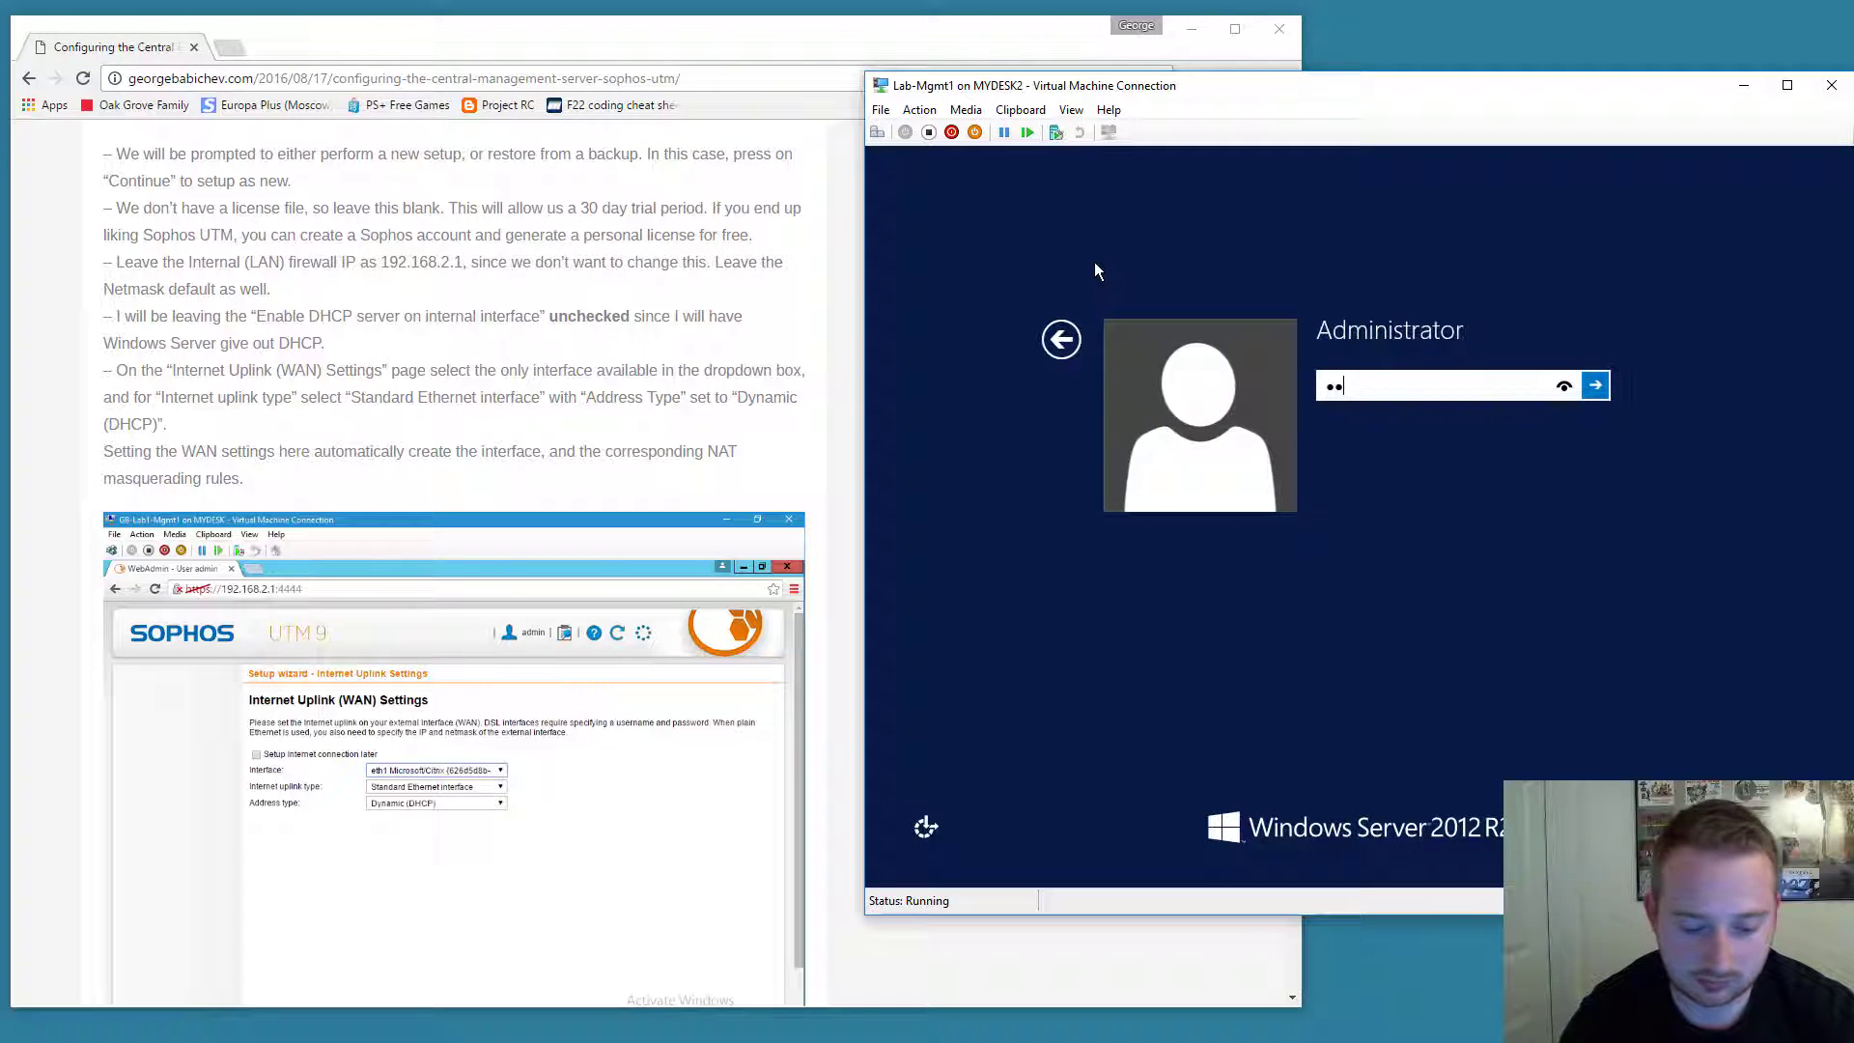
key("Return")
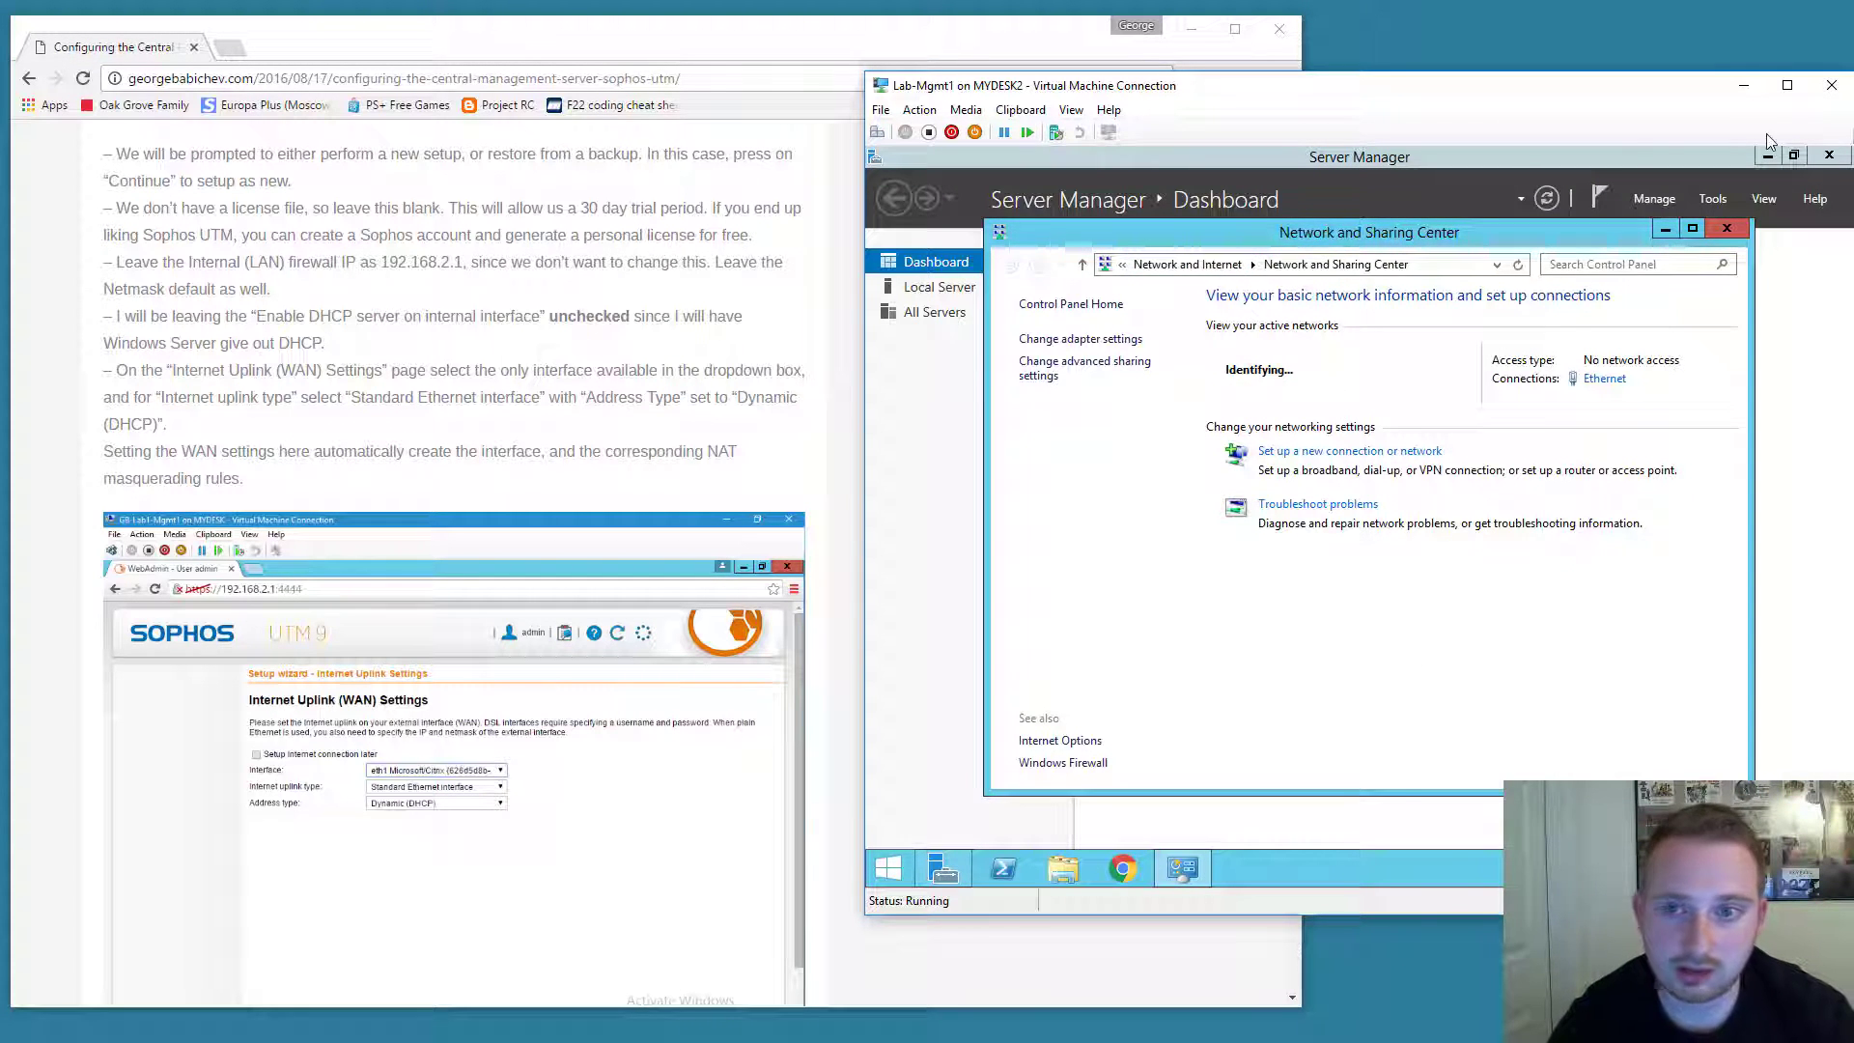
Open the Internet Protocol Version 4 properties of the VM's Ethernet adapter.
left_click(1769, 154)
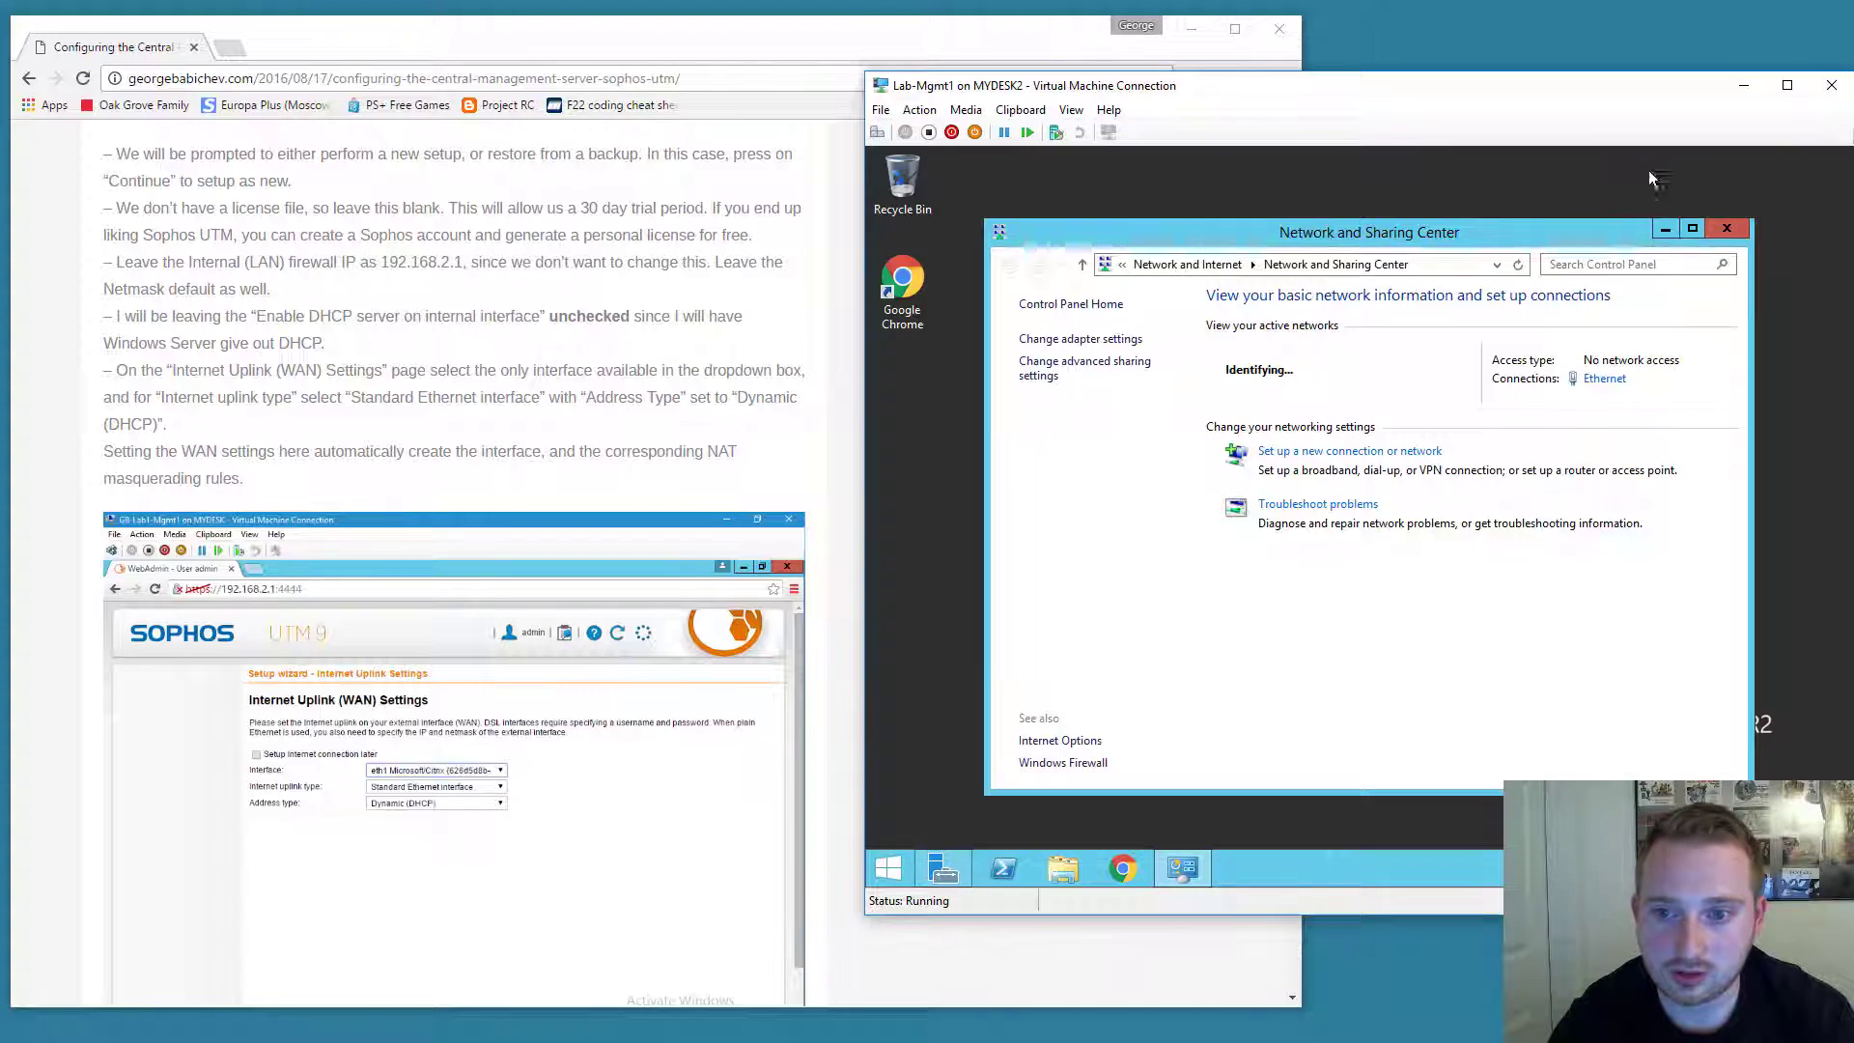
left_click(1602, 378)
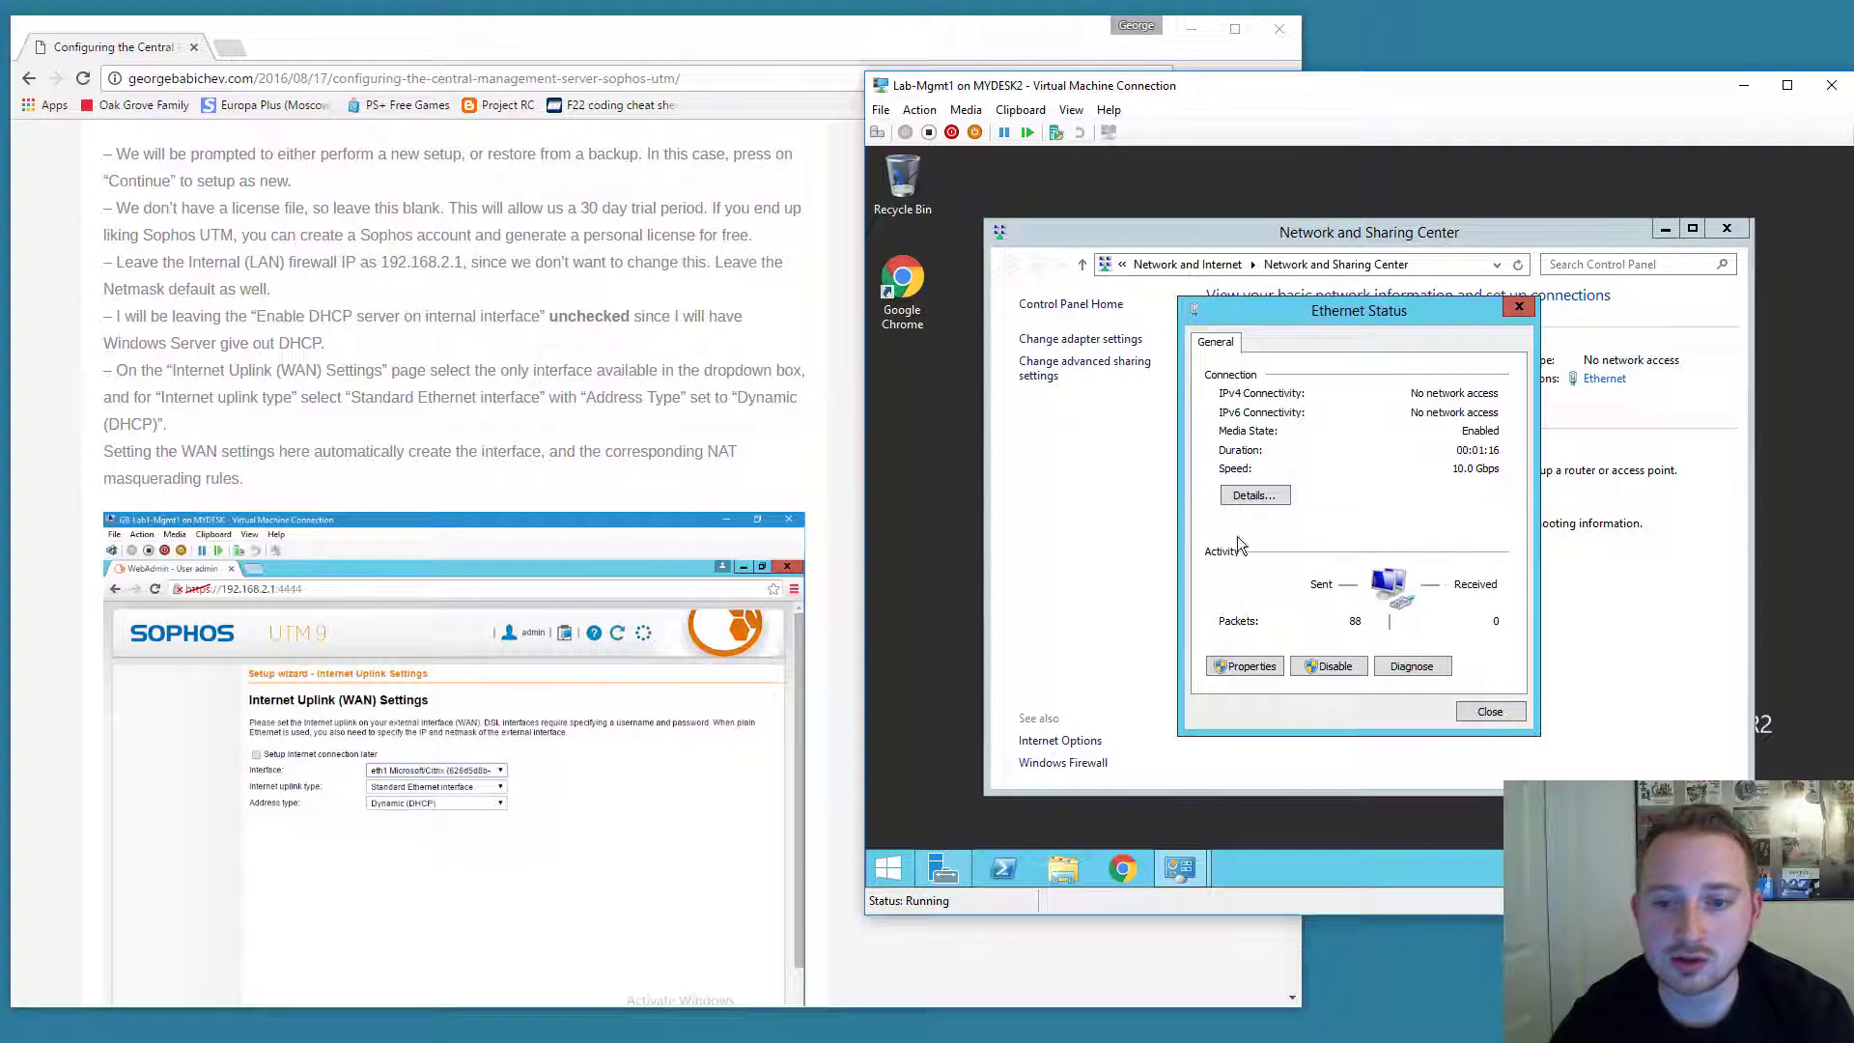
left_click(1251, 666)
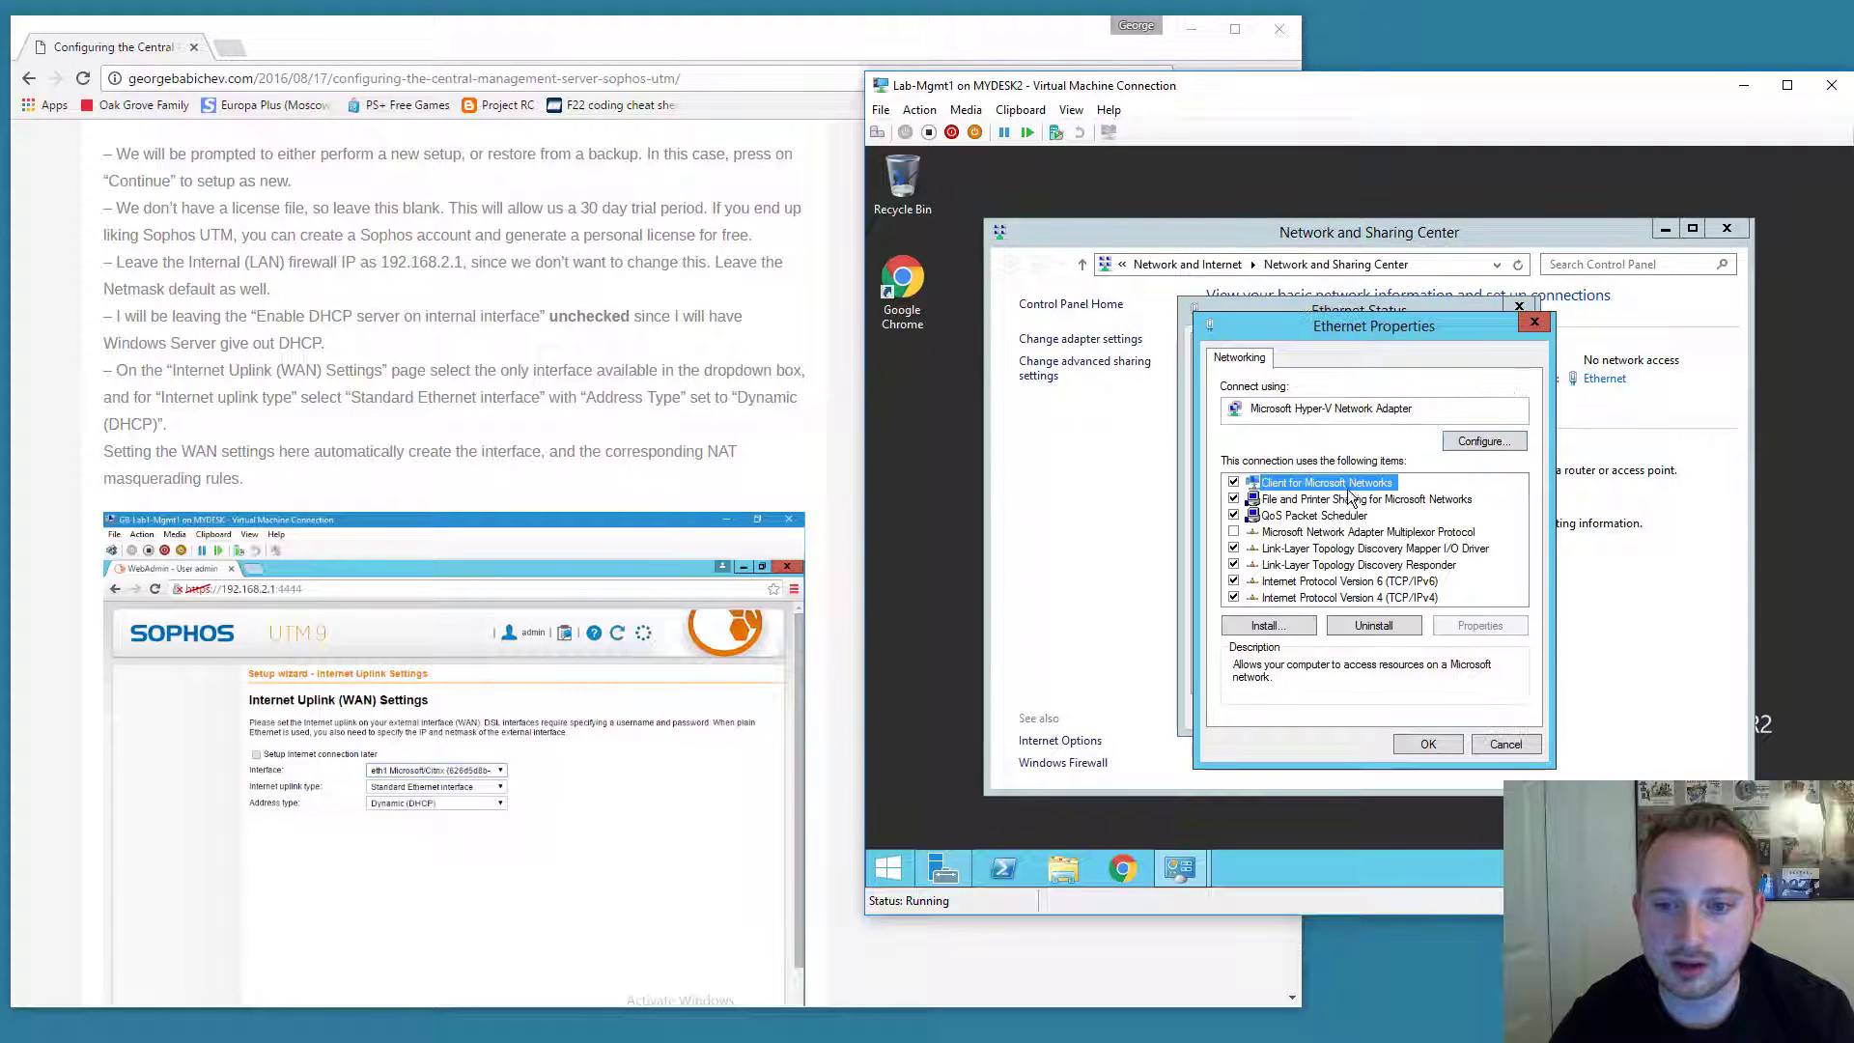
left_click(1387, 585)
left_click(1394, 596)
left_click(1448, 624)
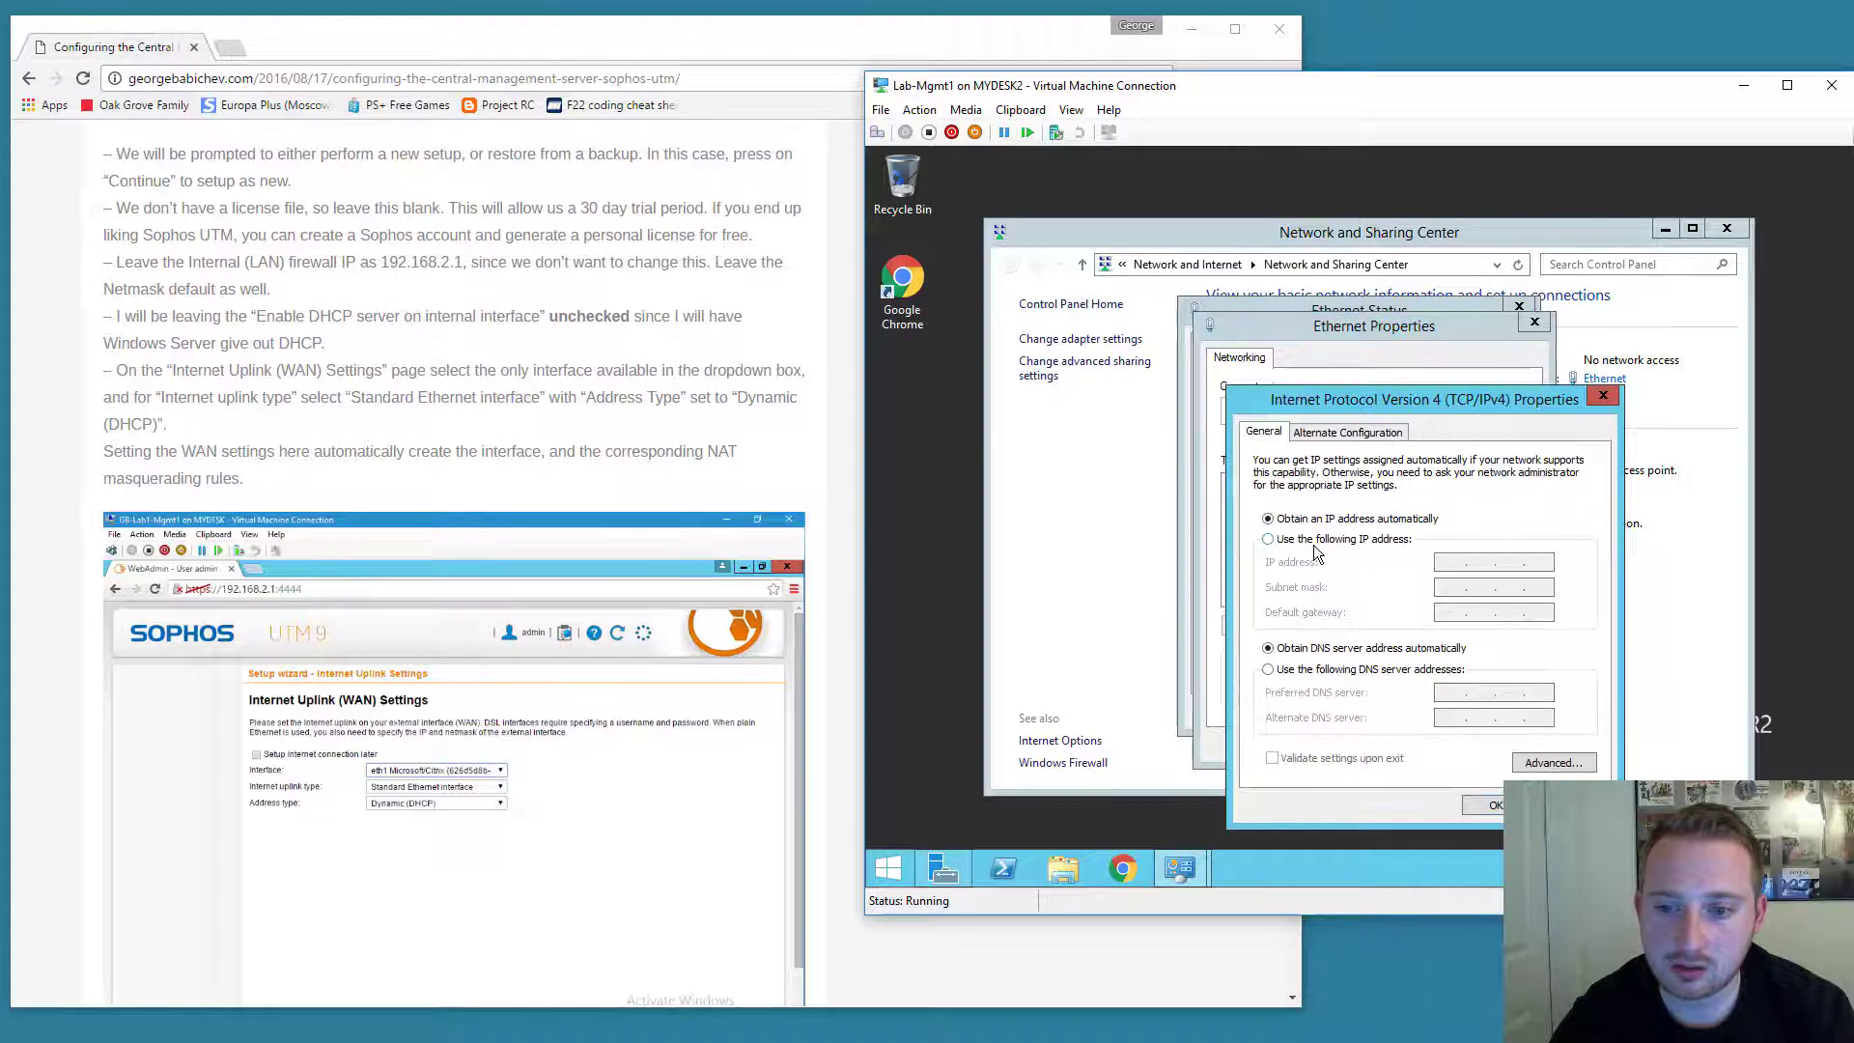
Set static IP 192.168.2.2, mask 255.255.255.0, gateway 192.168.2.1, DNS 8.8.8.8/8.8.4.4, and save.
left_click(1315, 541)
type("192.")
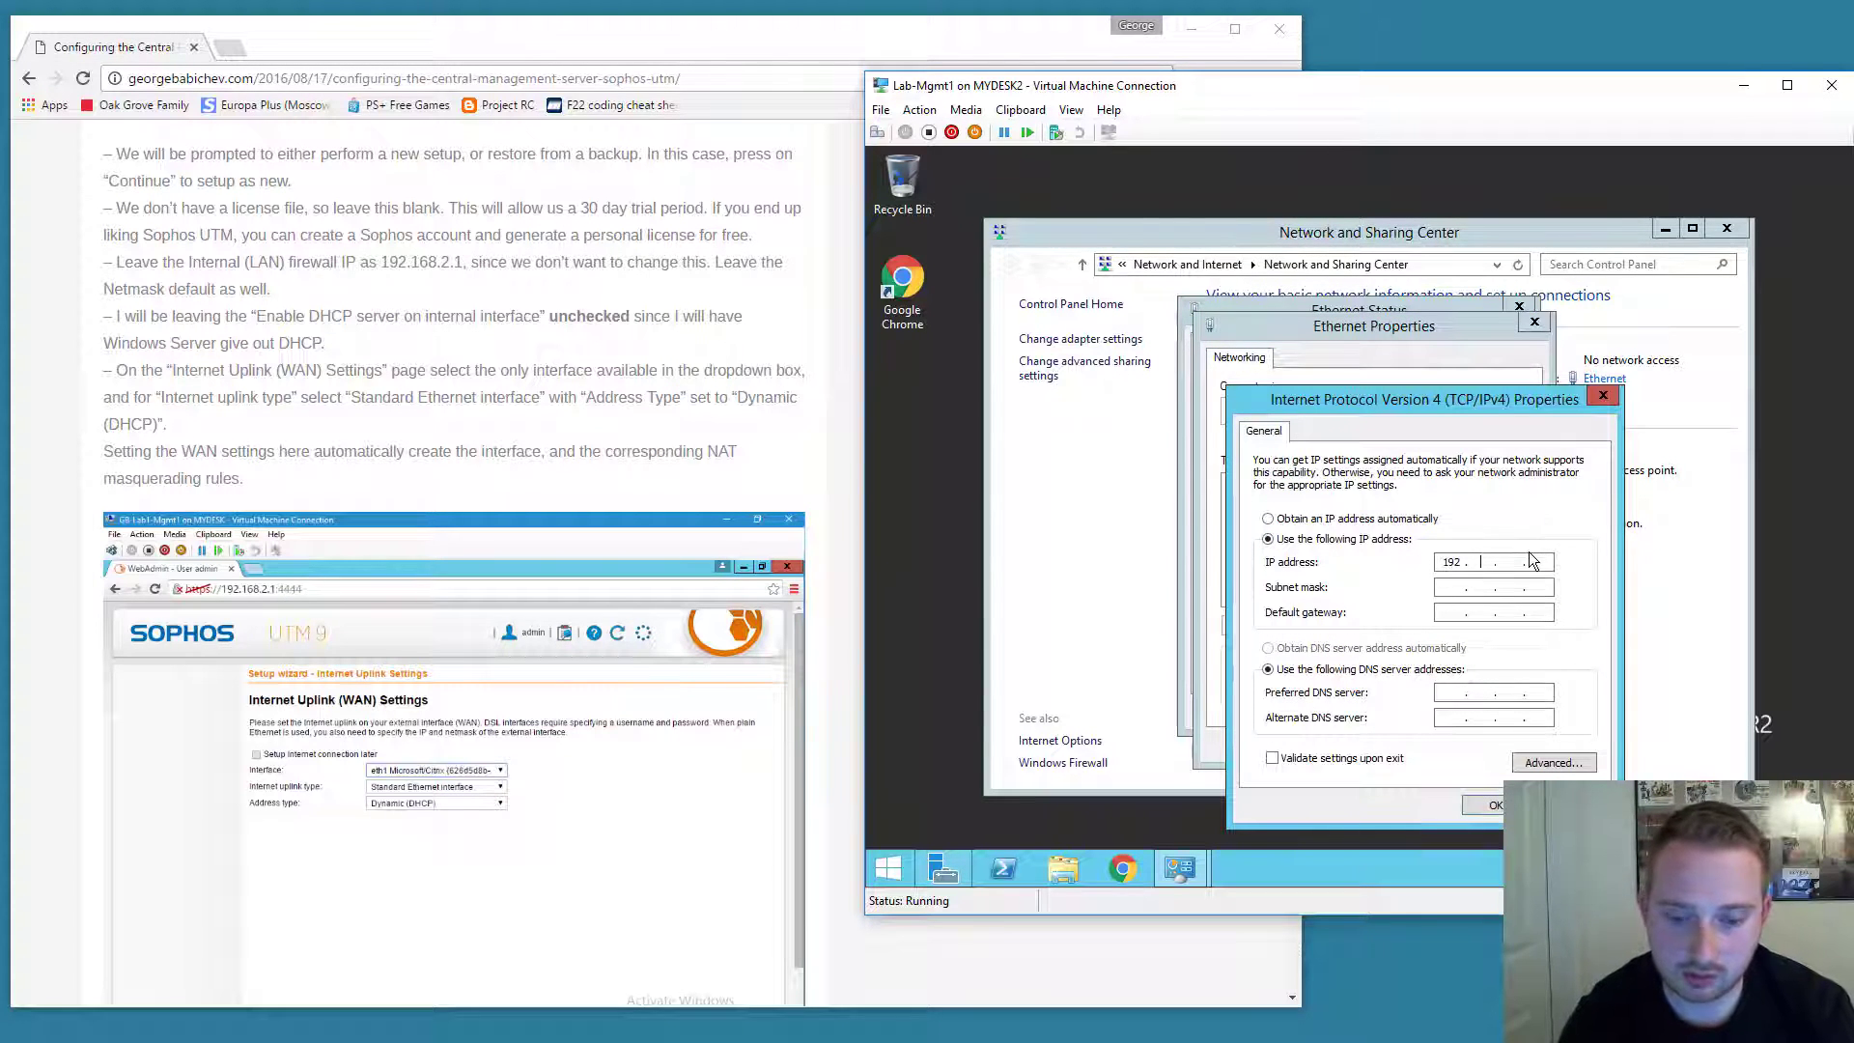
type("168.2.")
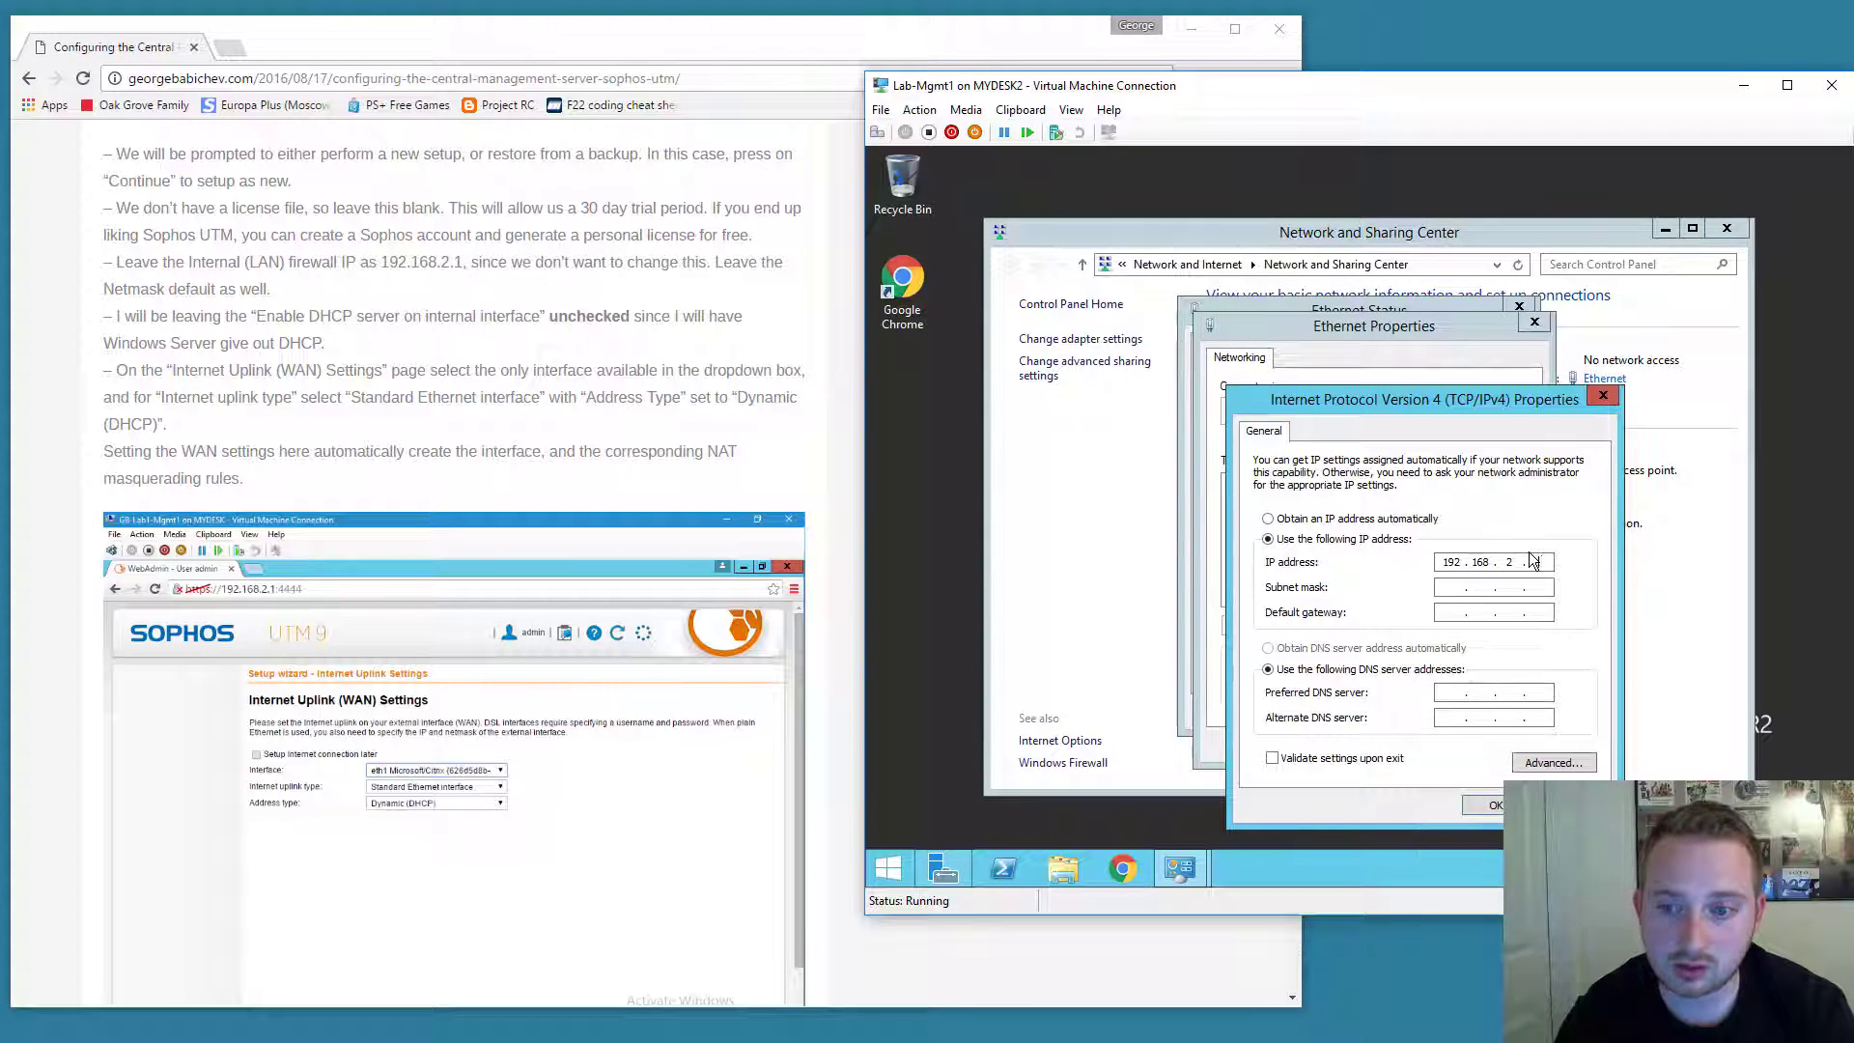
type("2")
key("Tab")
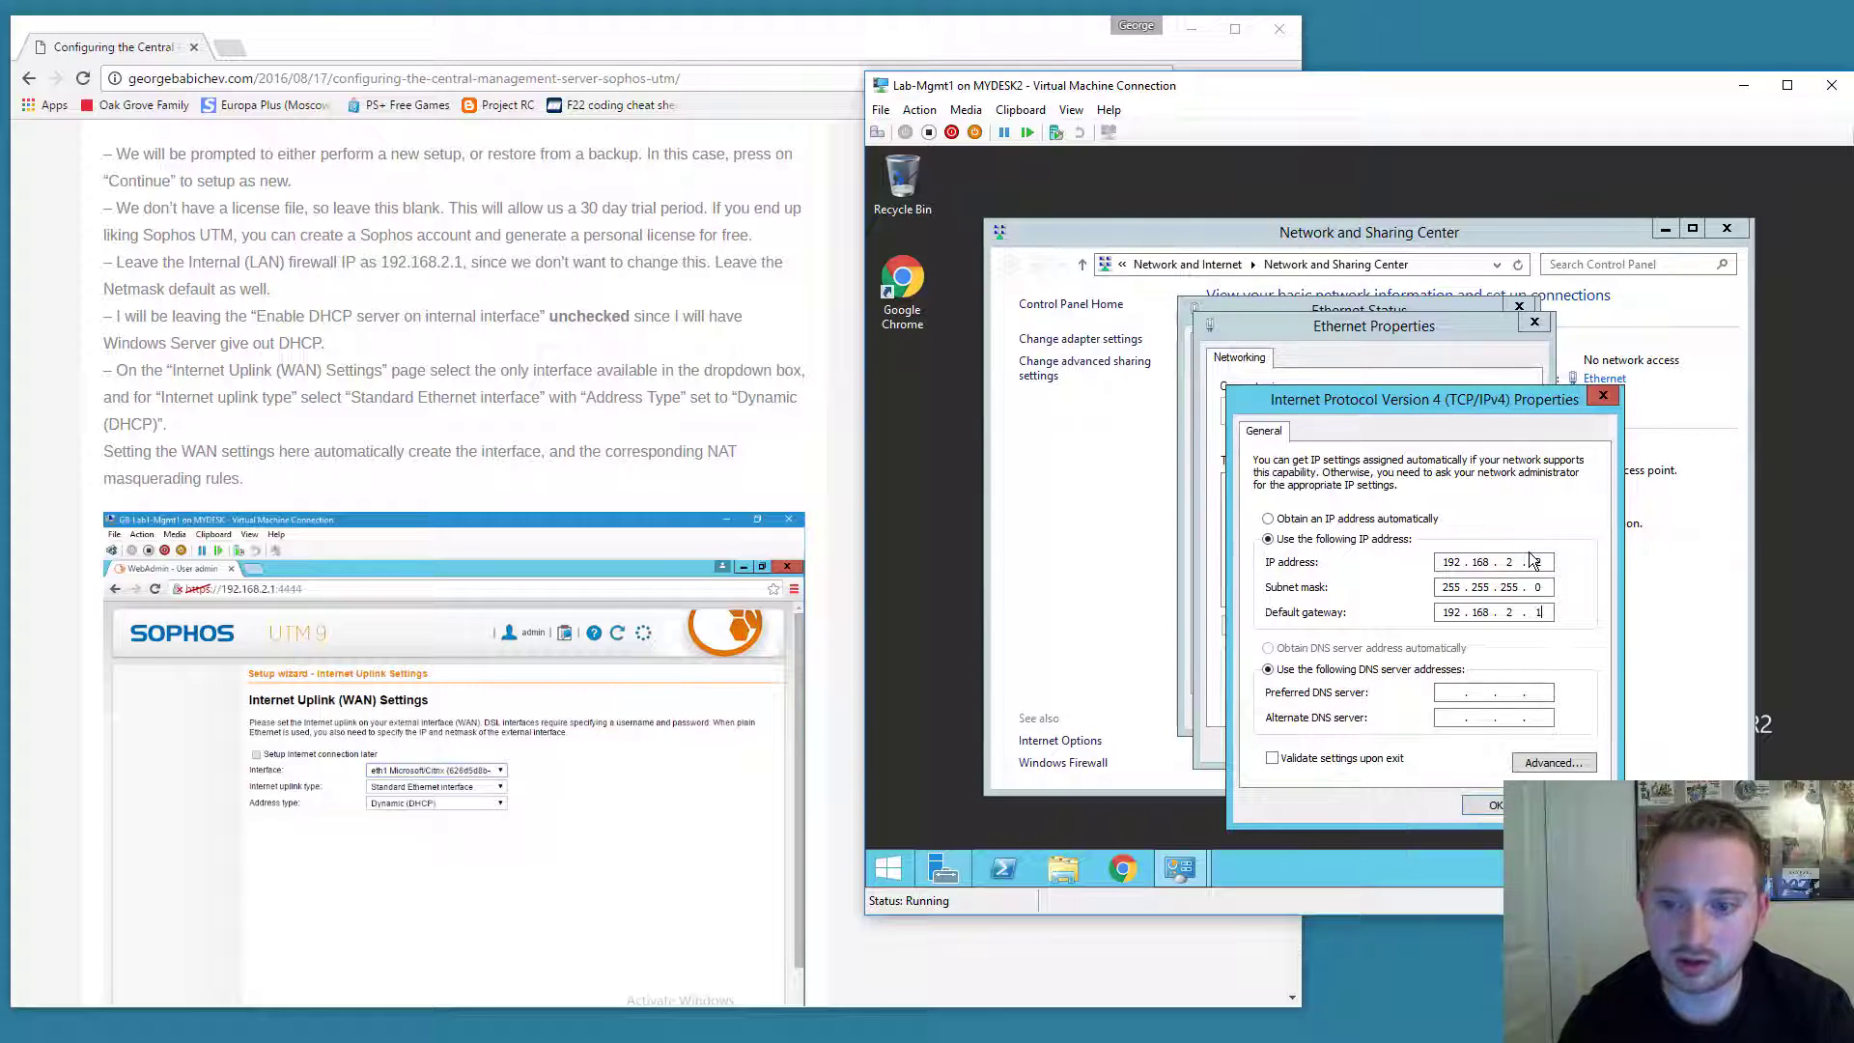
key("Tab")
key("Tab")
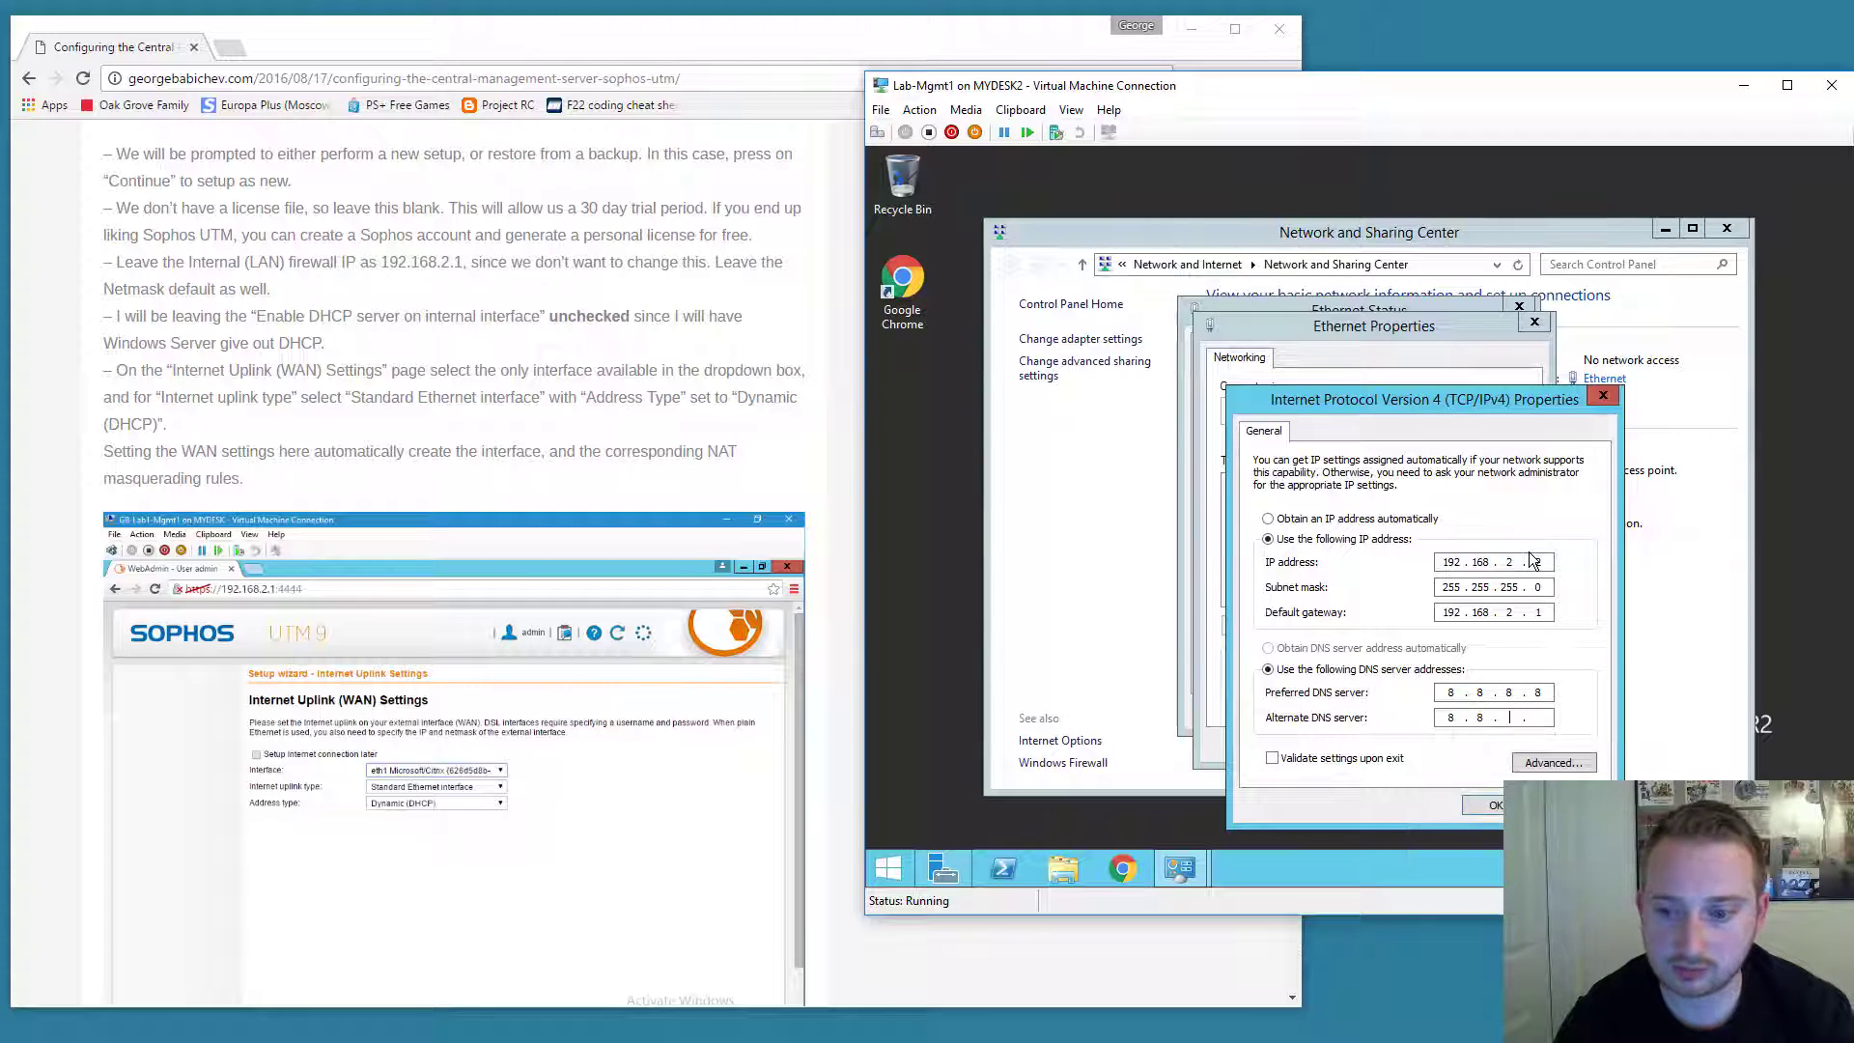
left_click(1487, 803)
left_click(1433, 749)
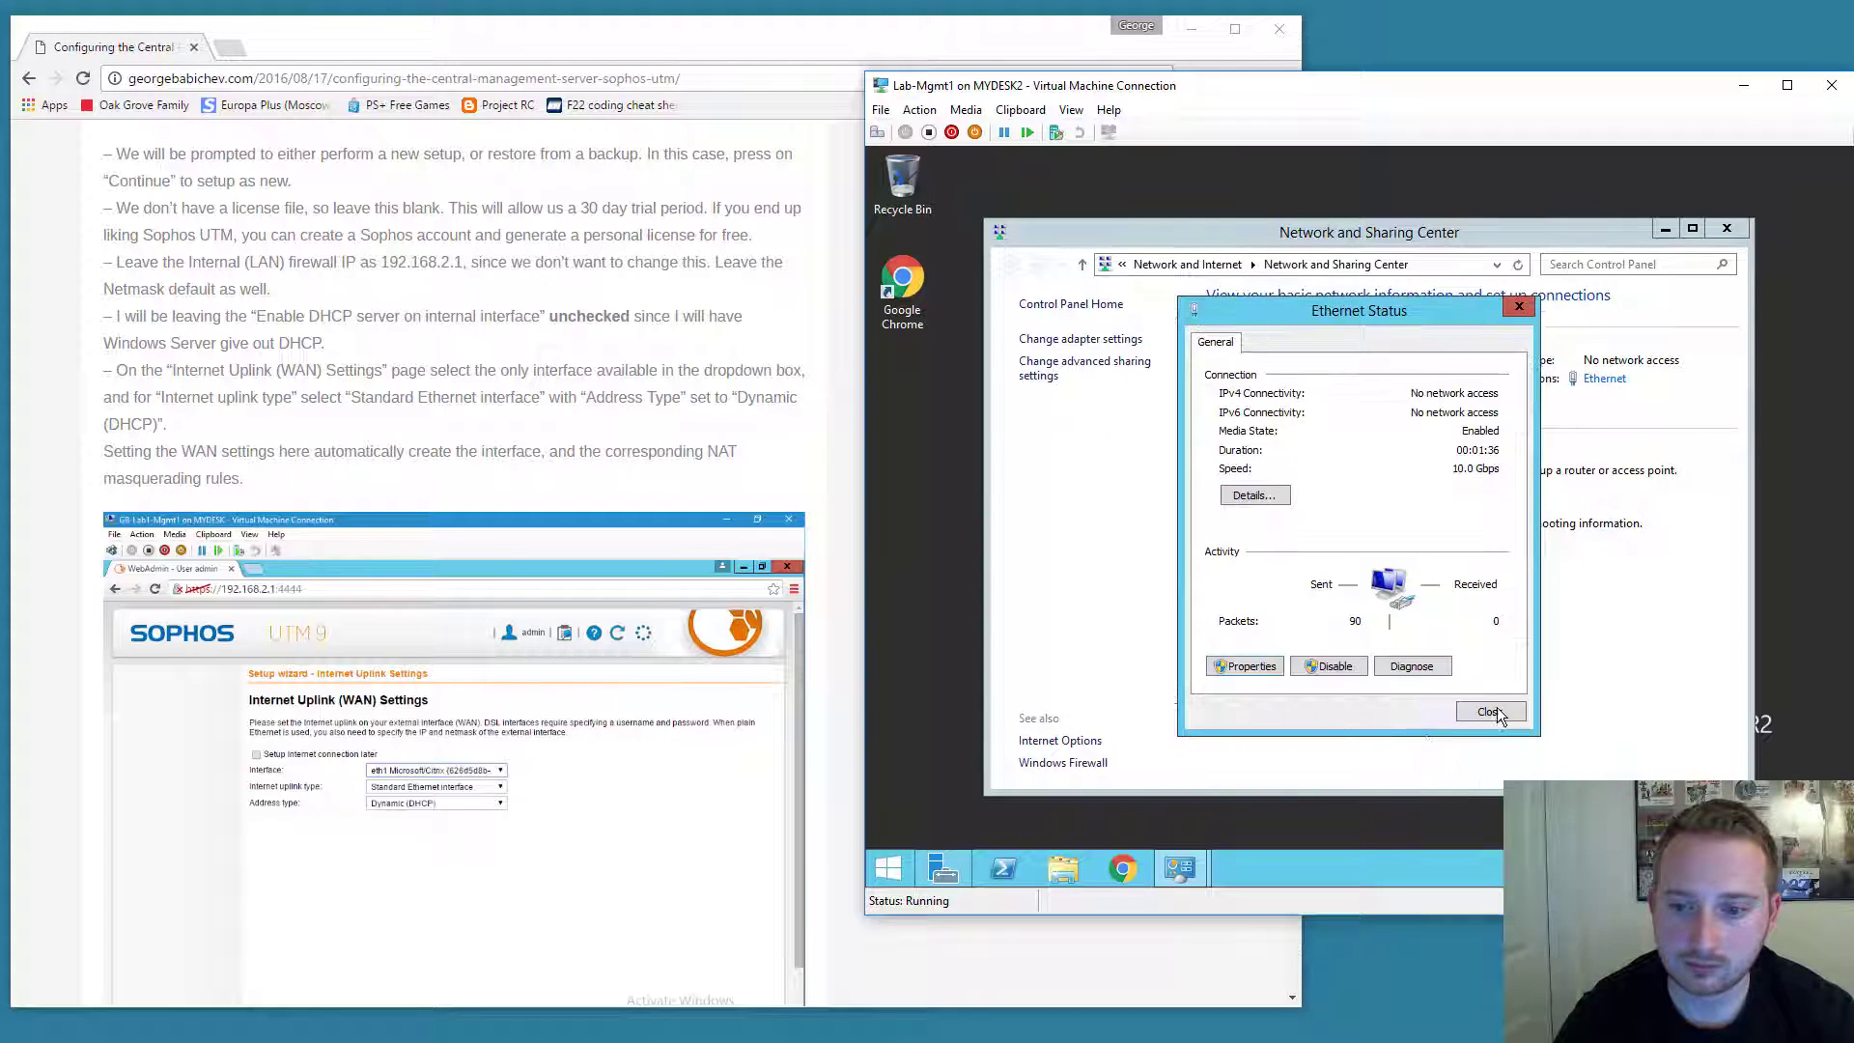
left_click(1507, 714)
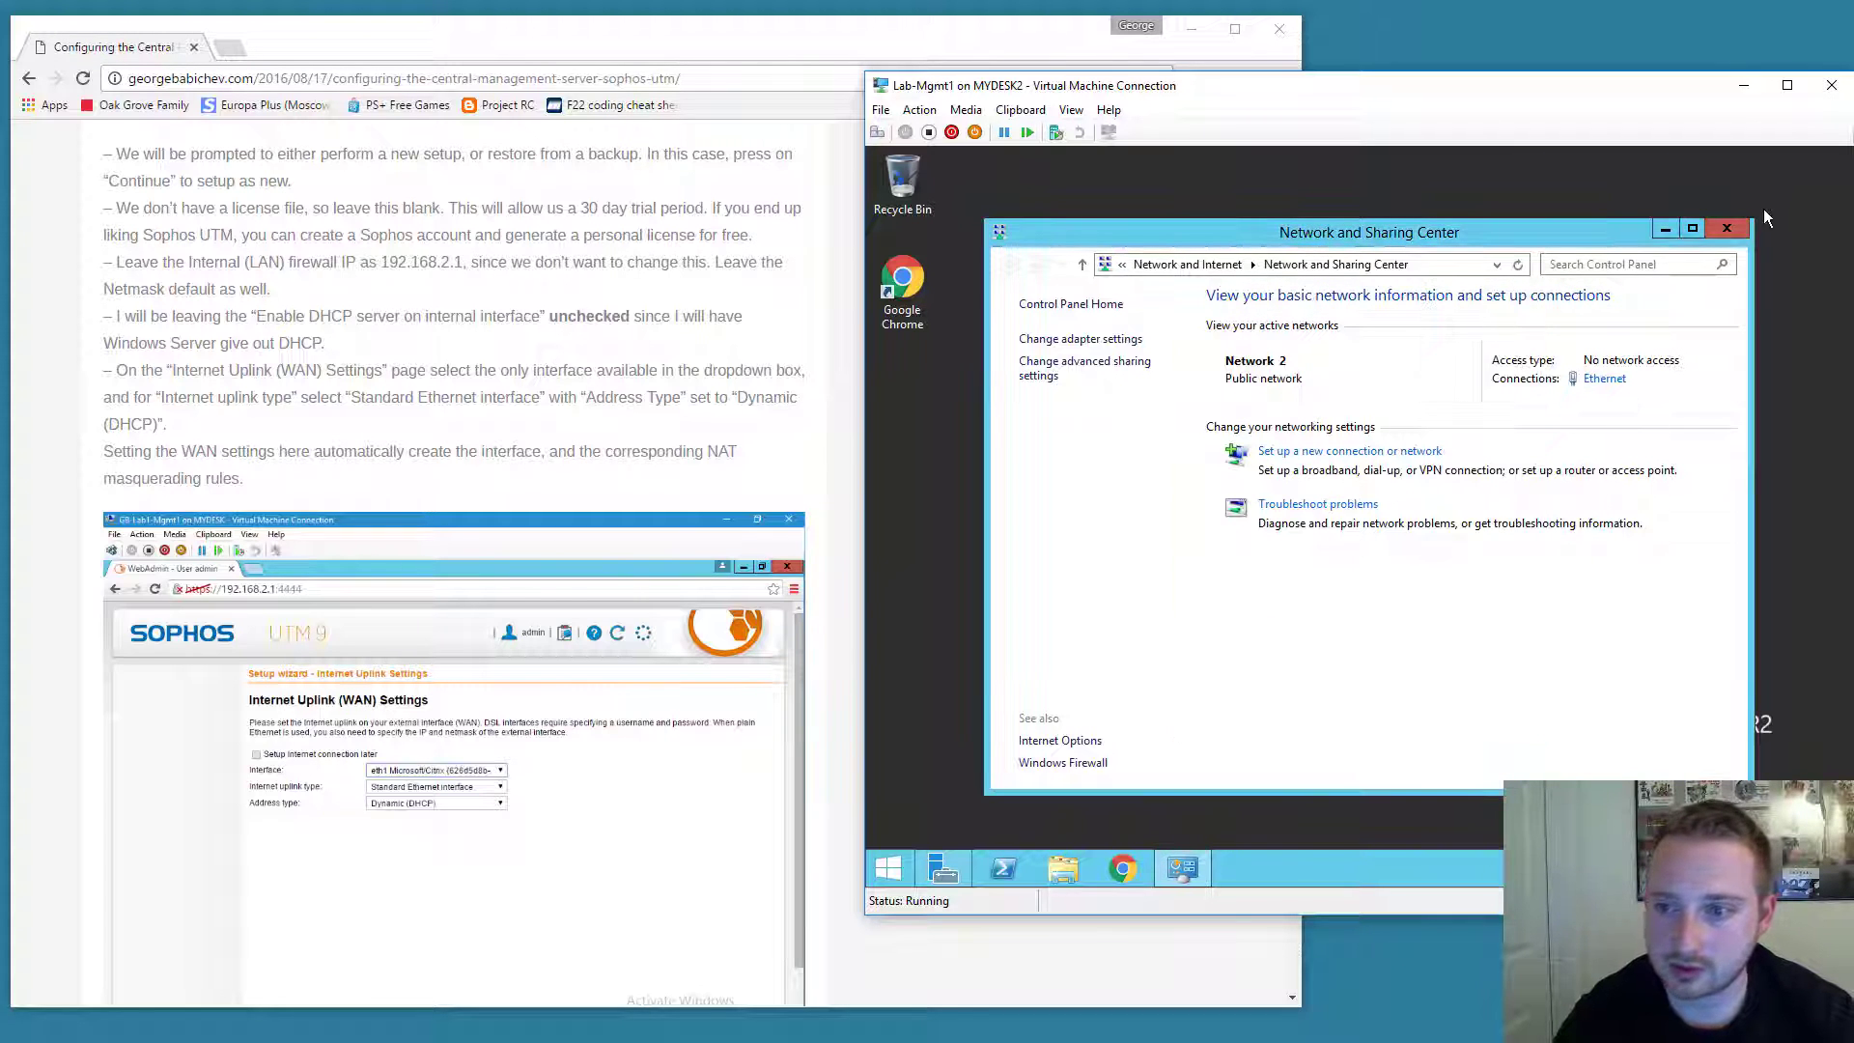
Launch Chrome in the VM, finish first-run setup, maximise it and close the sign-in tab.
left_click(1668, 232)
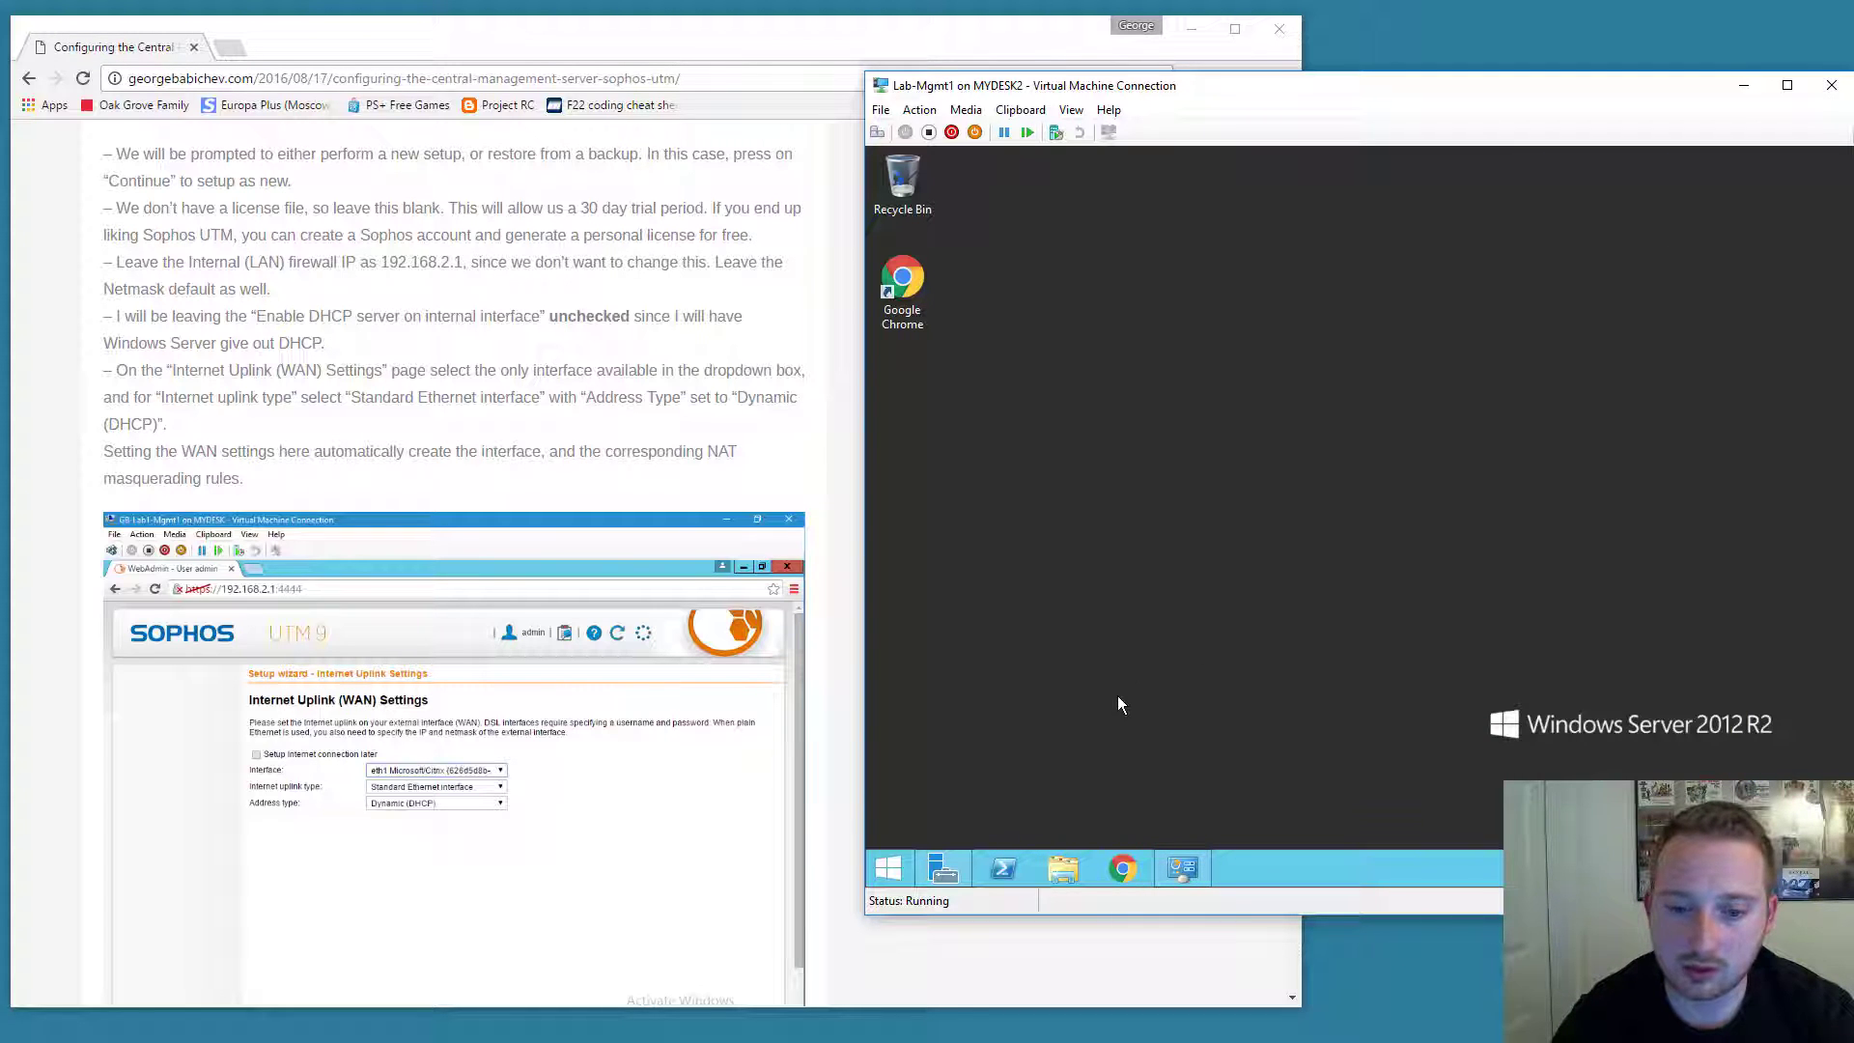
left_click(1125, 867)
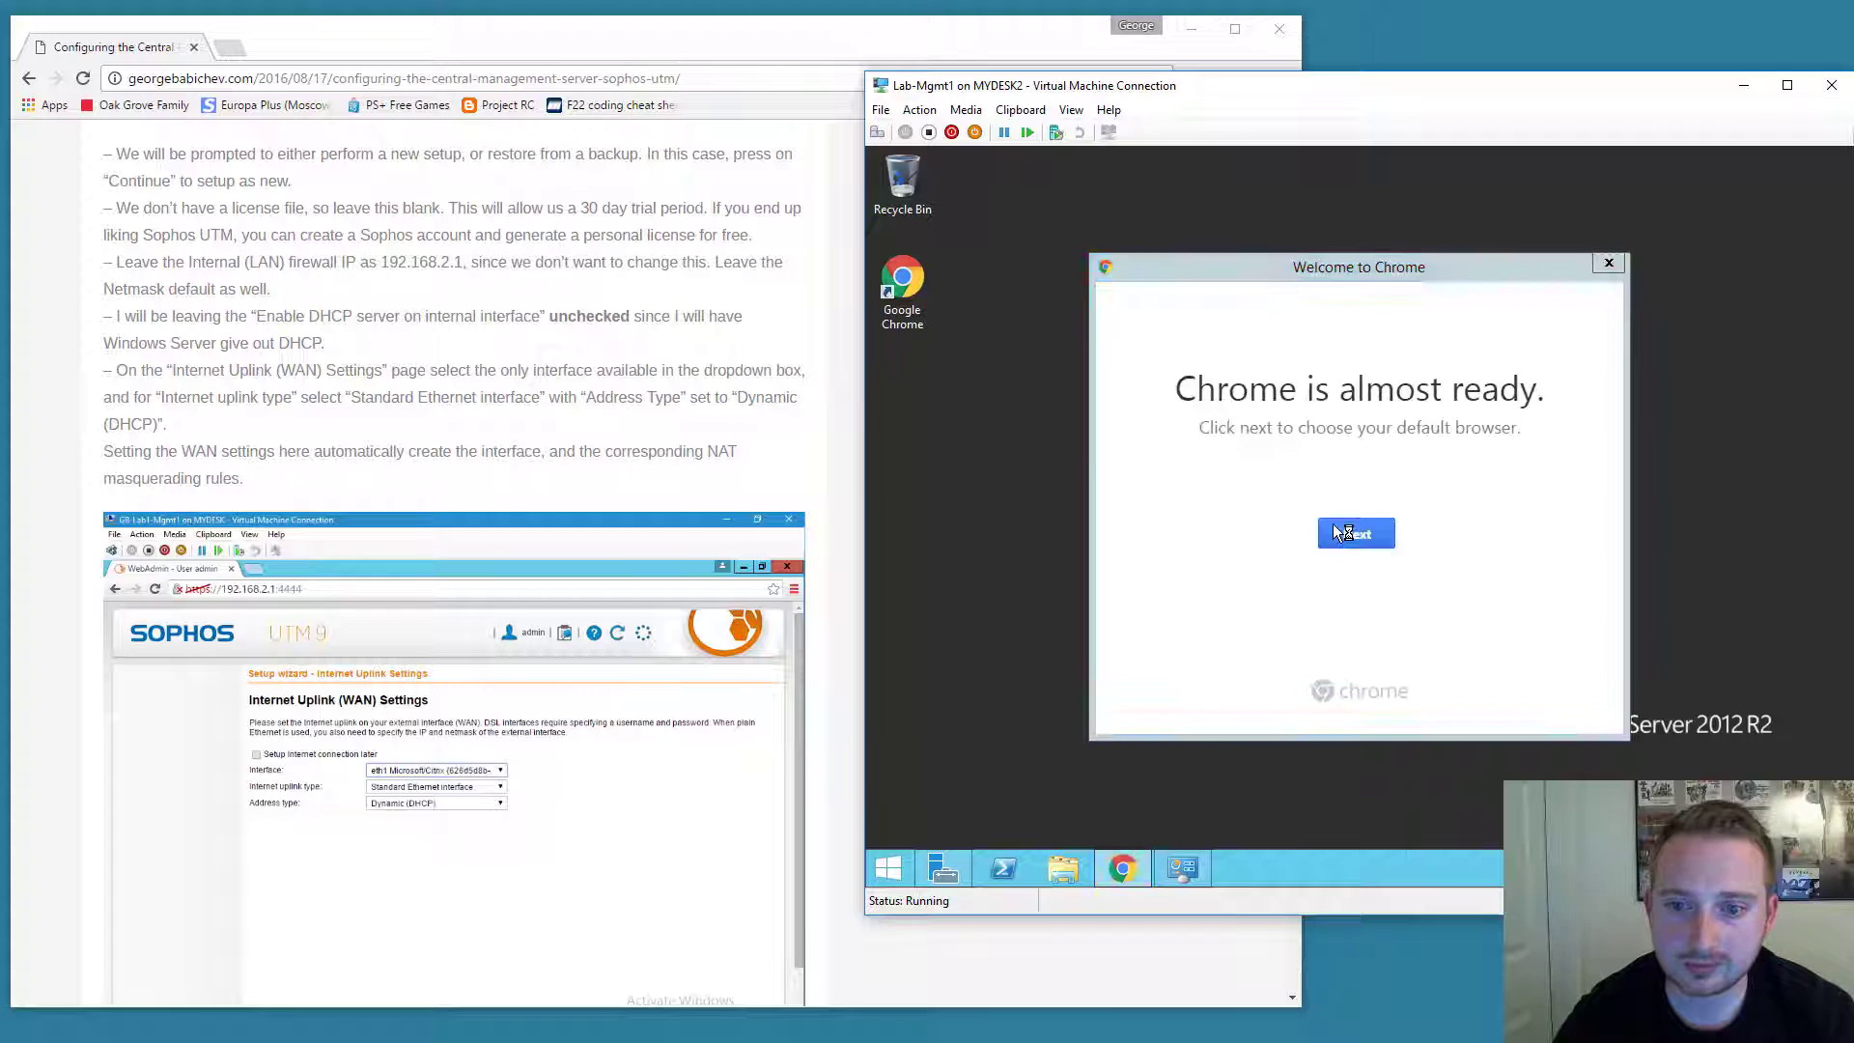
left_click(1347, 531)
left_click(1284, 479)
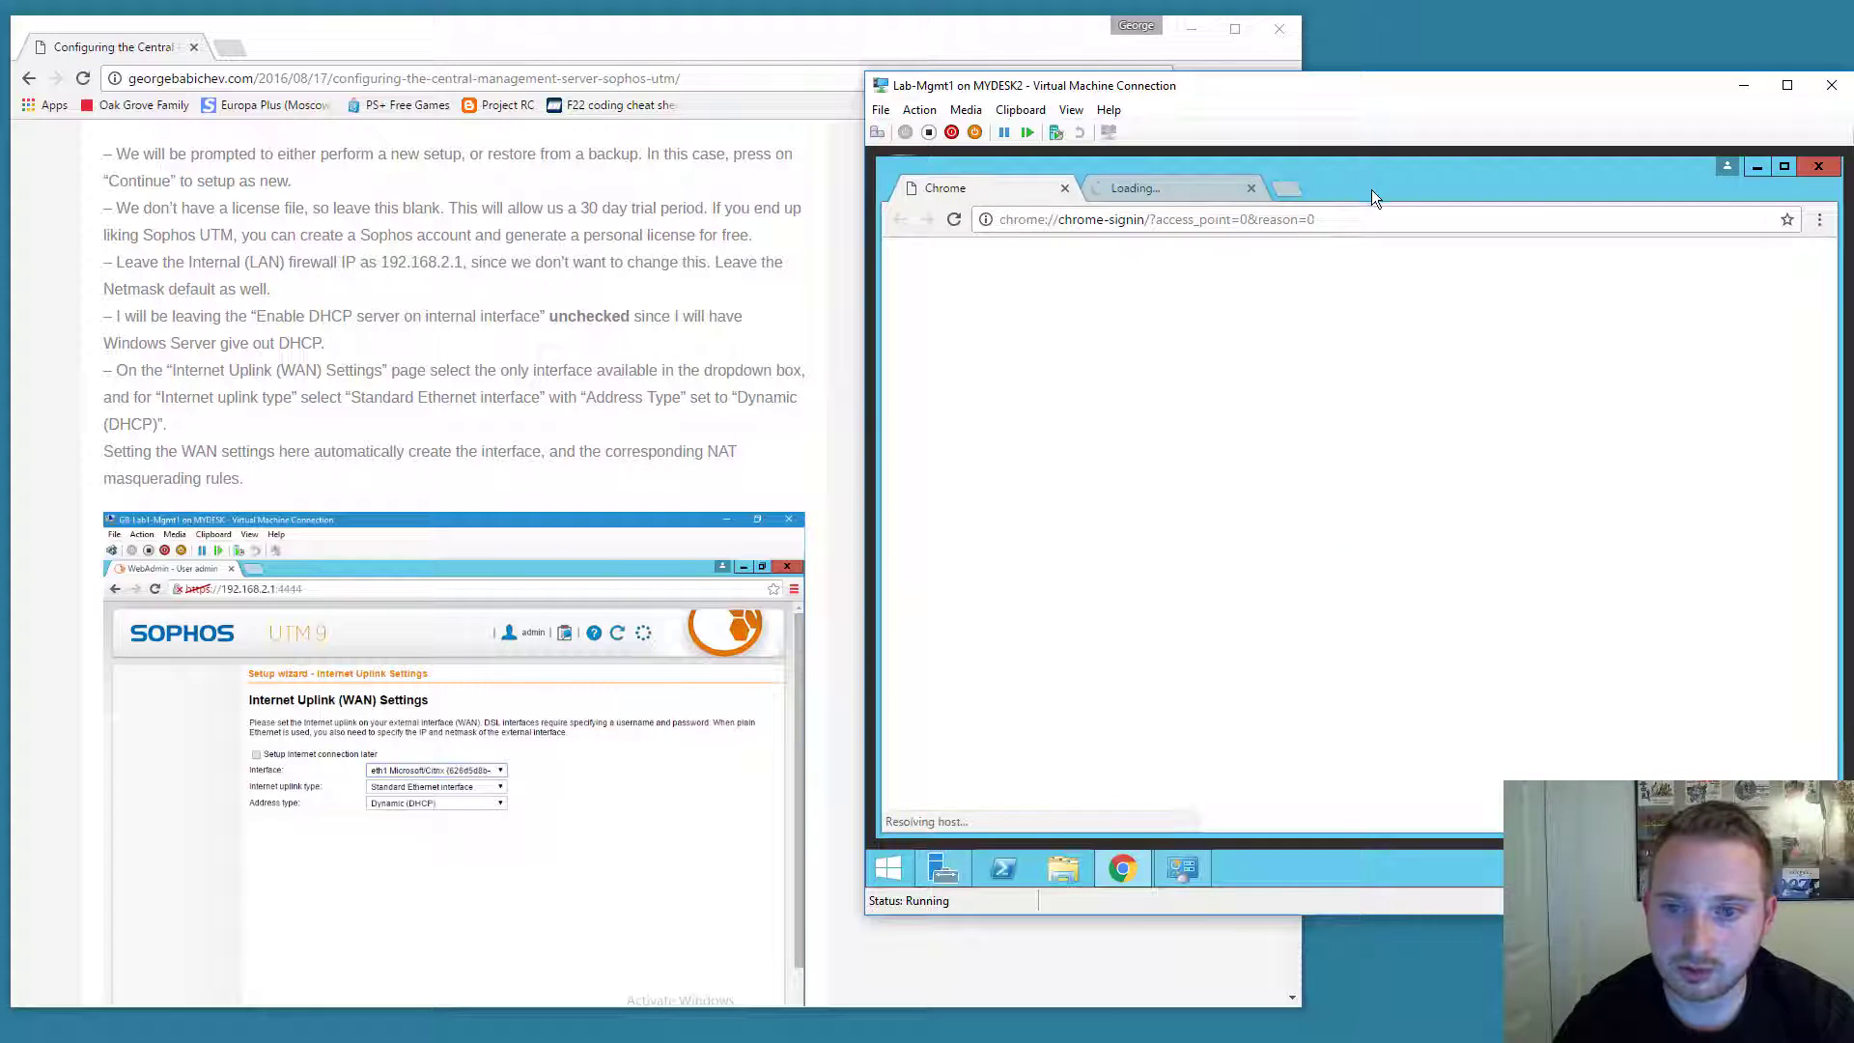
double_click(1371, 190)
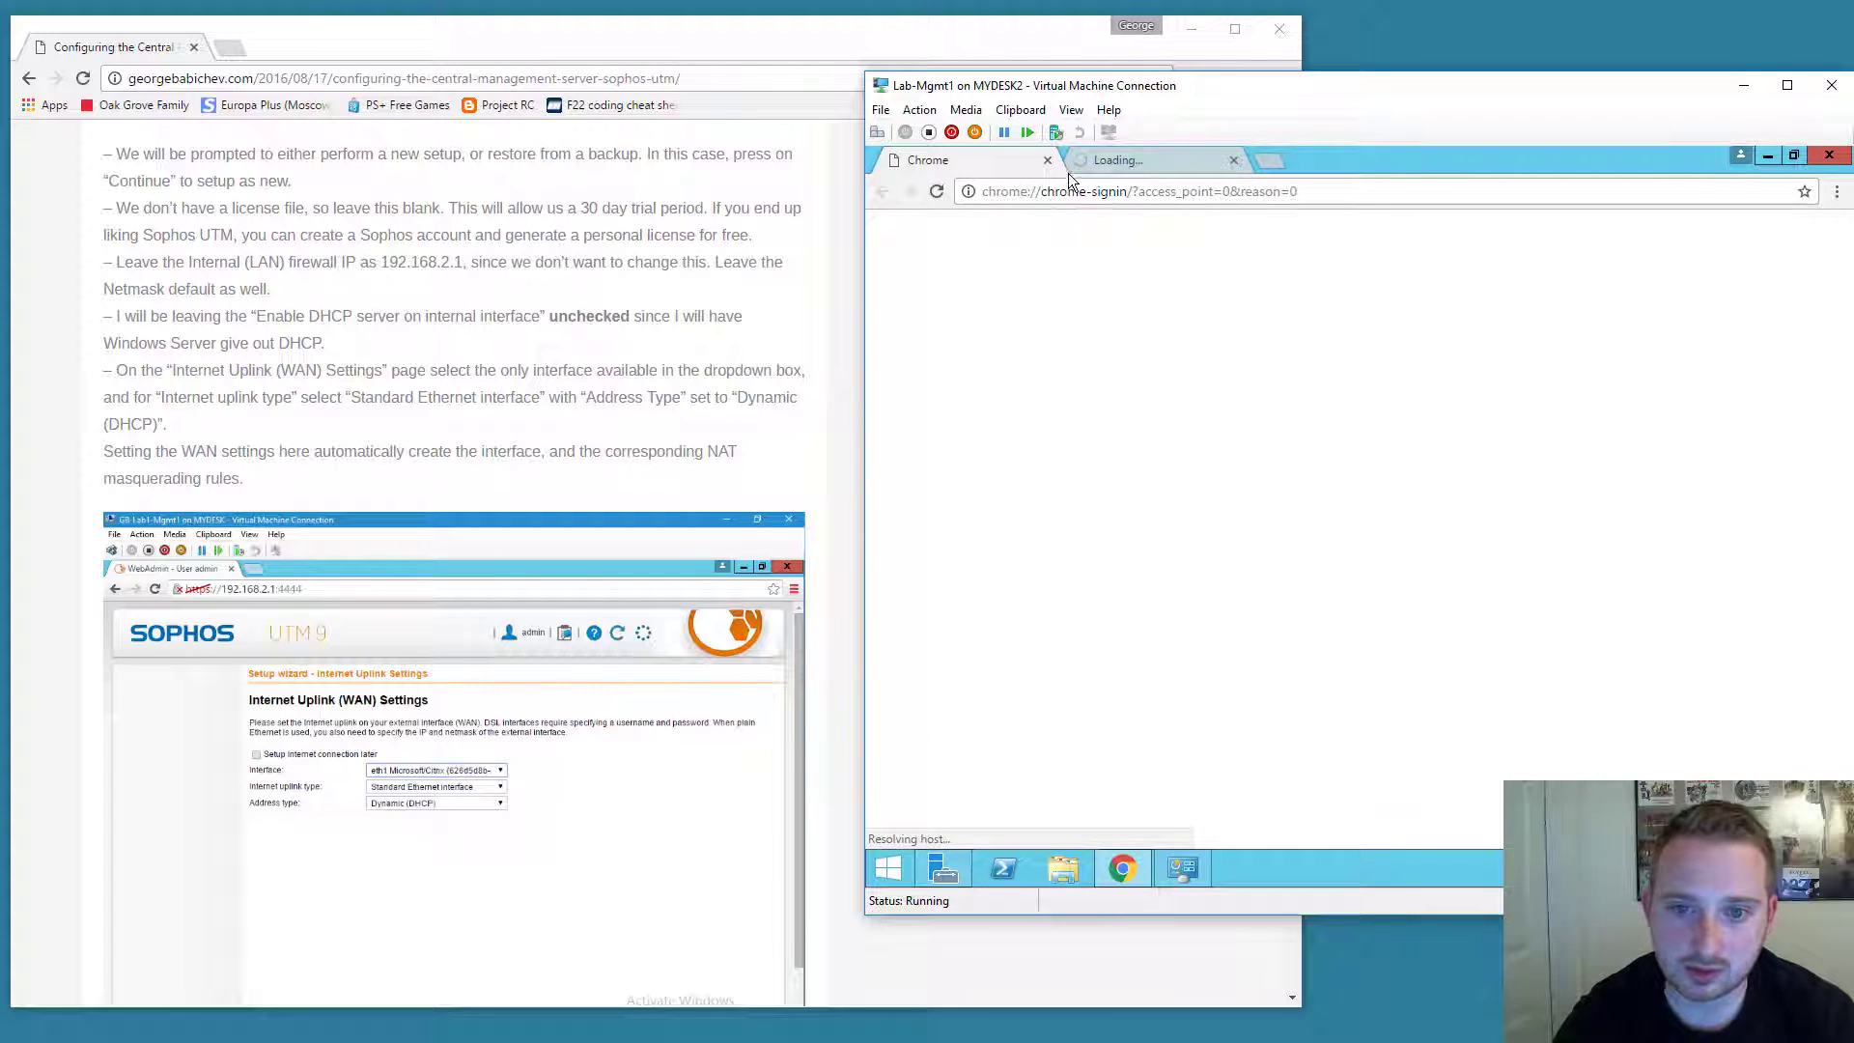
left_click(1047, 161)
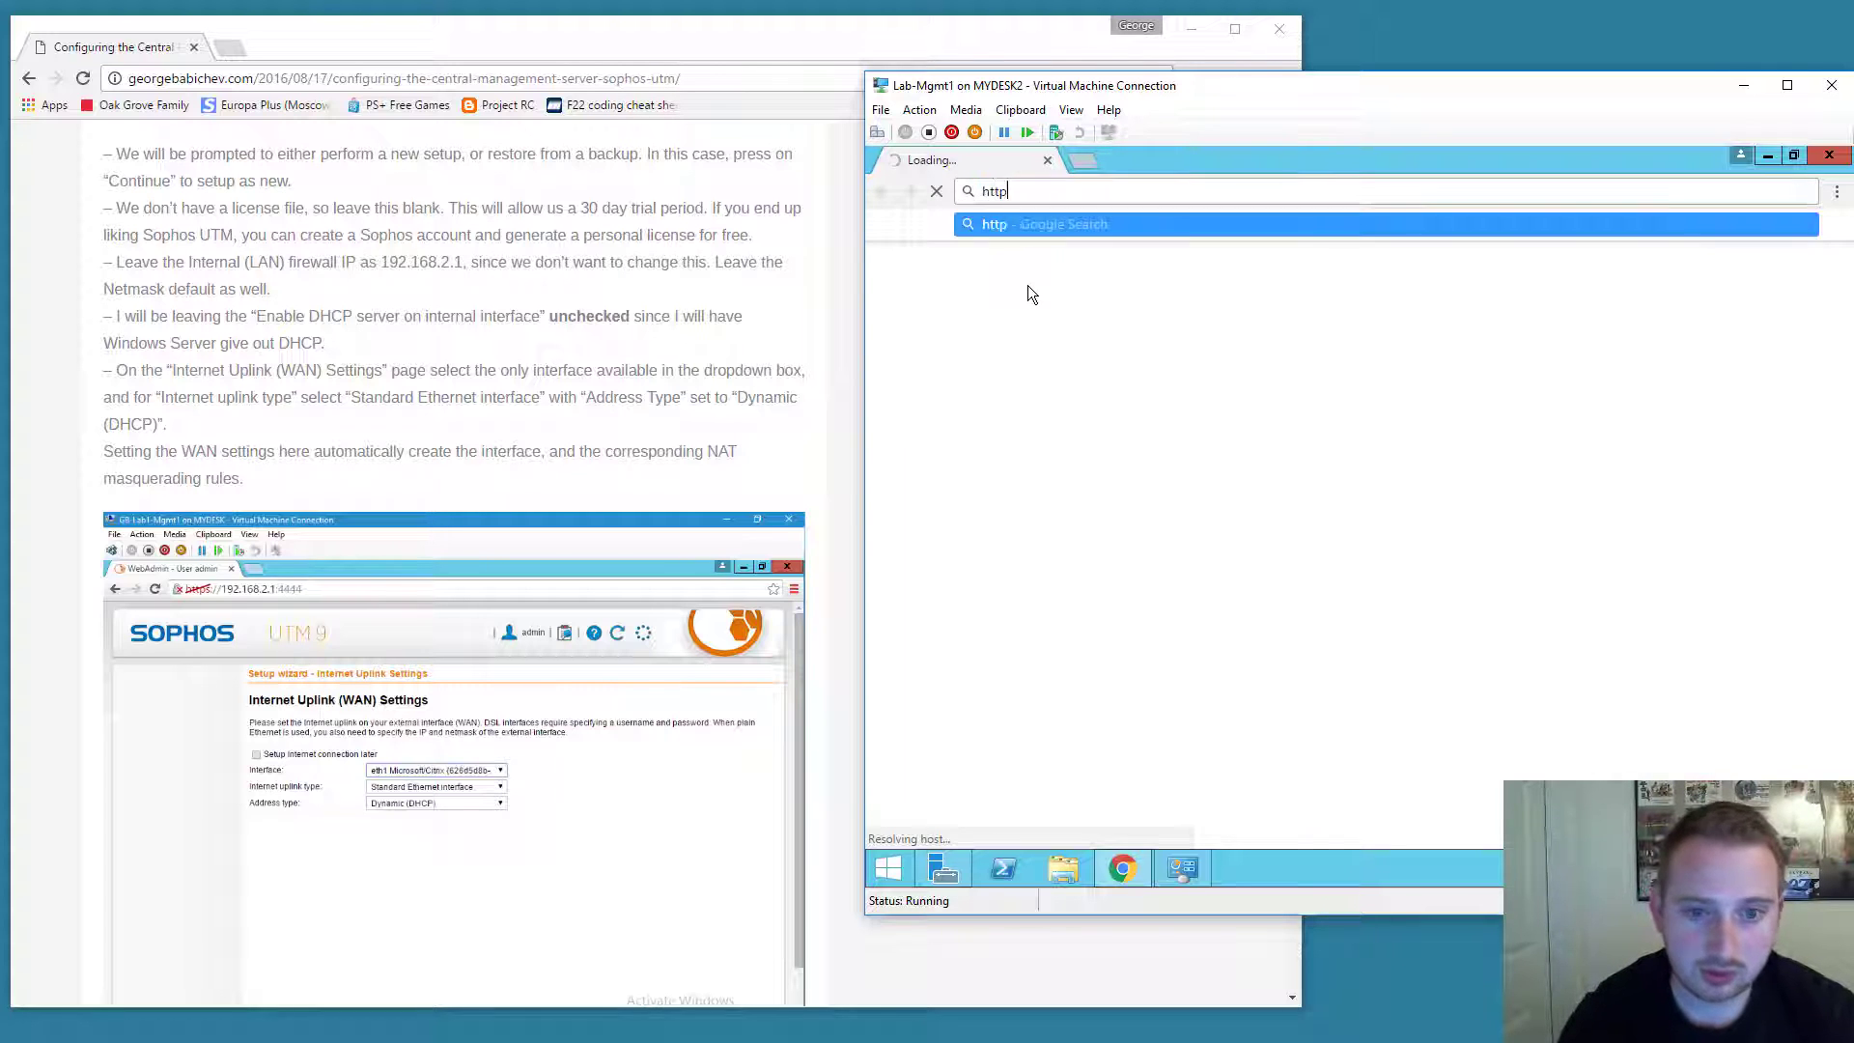
type("s://")
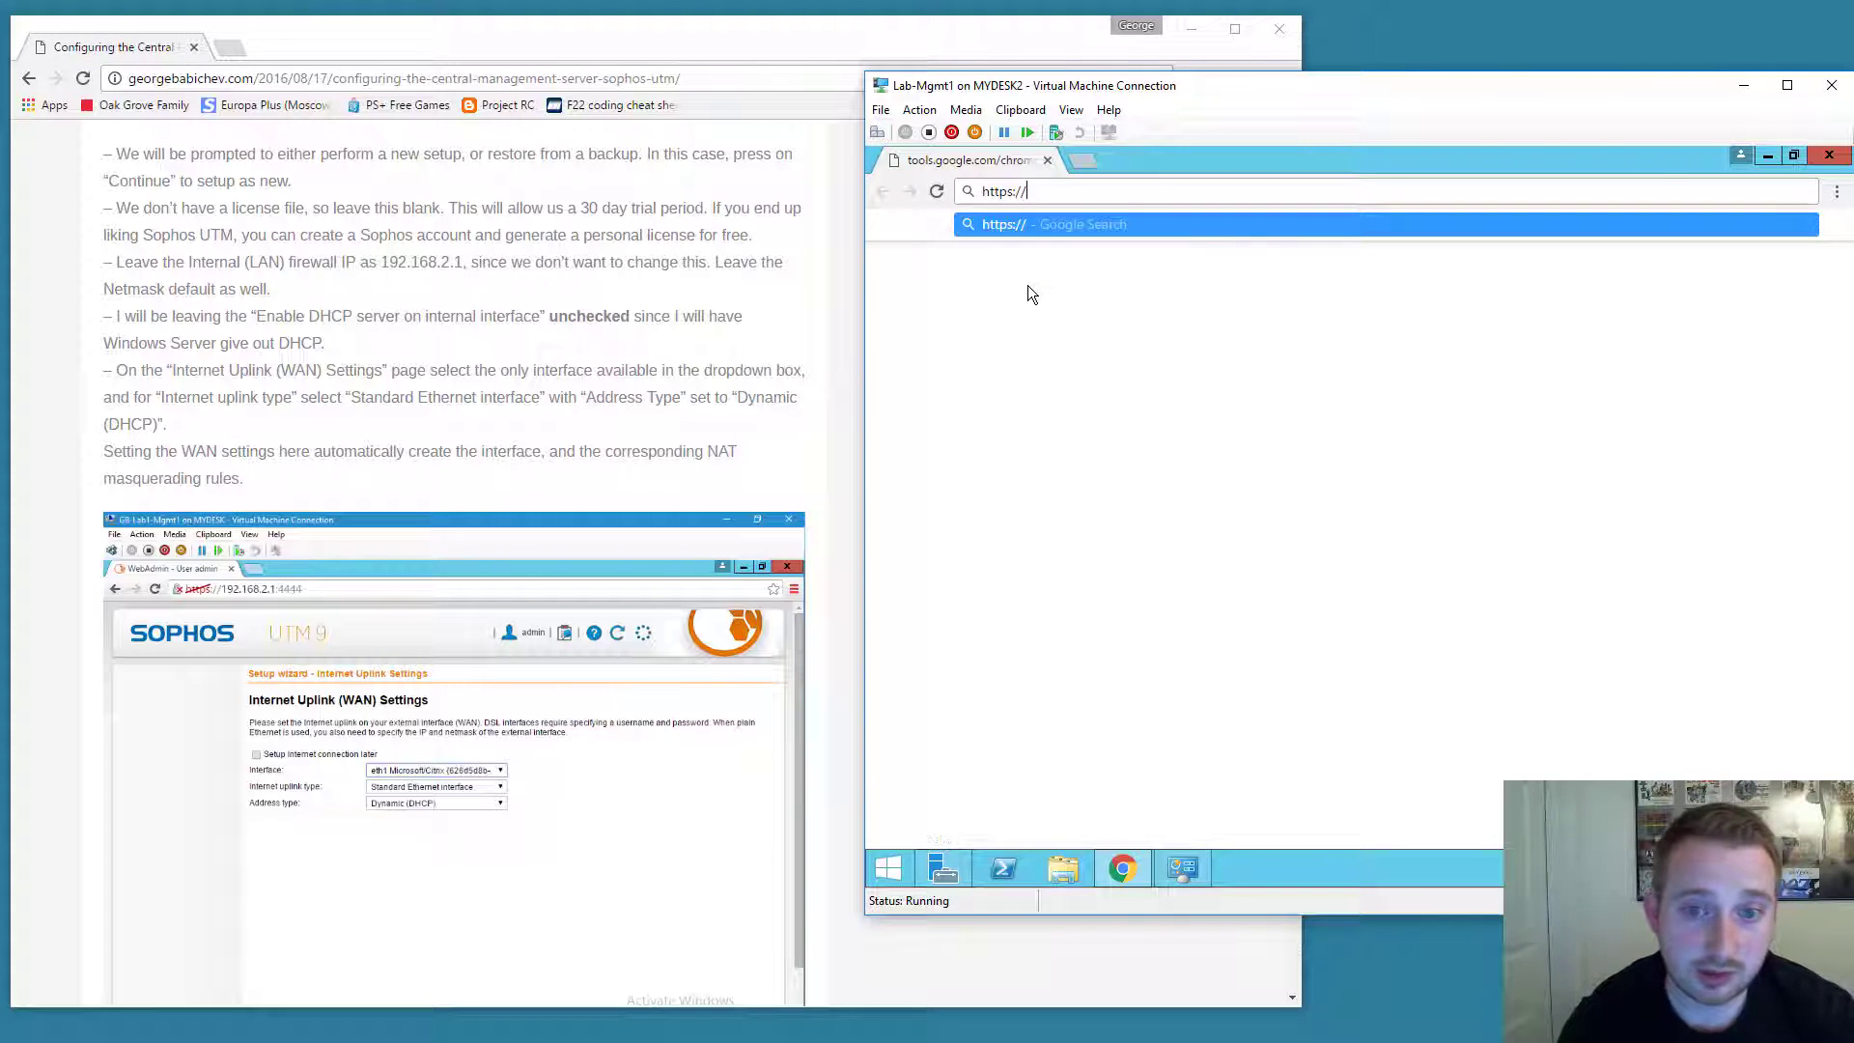
type("192.168.2.1")
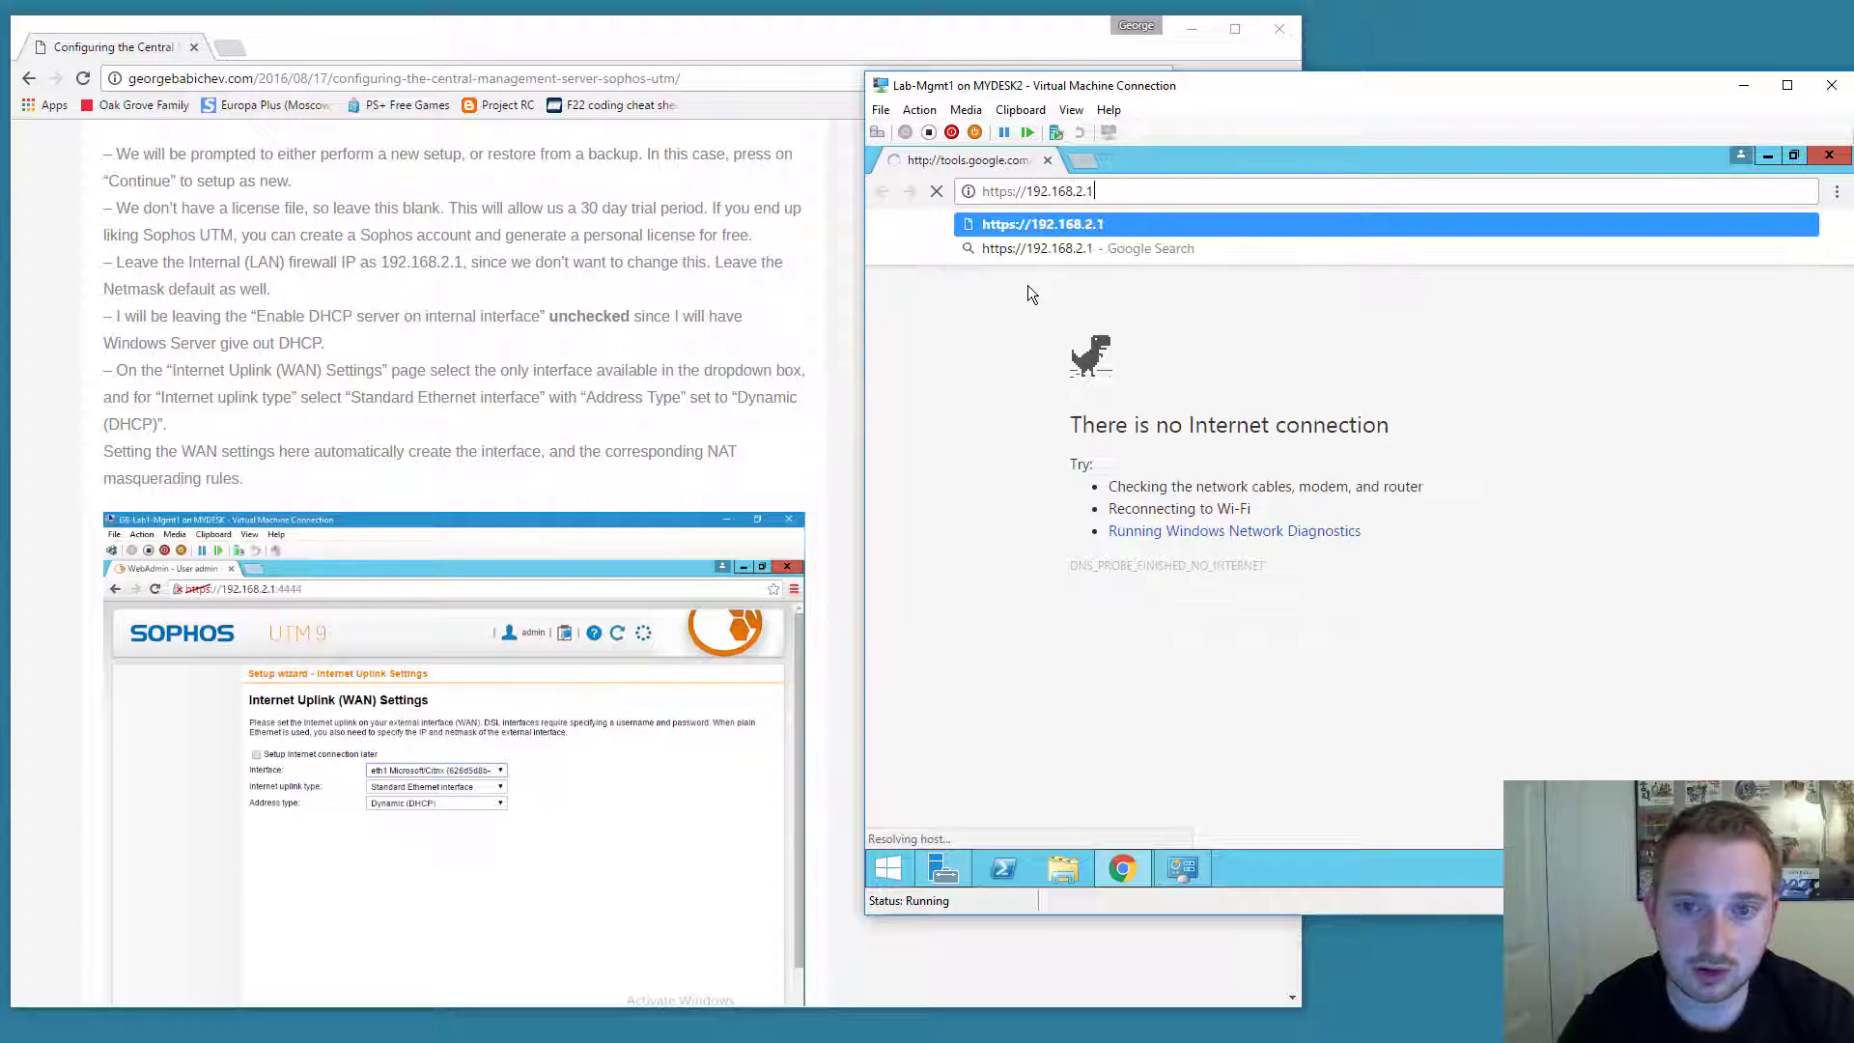
type(":4444")
key("Return")
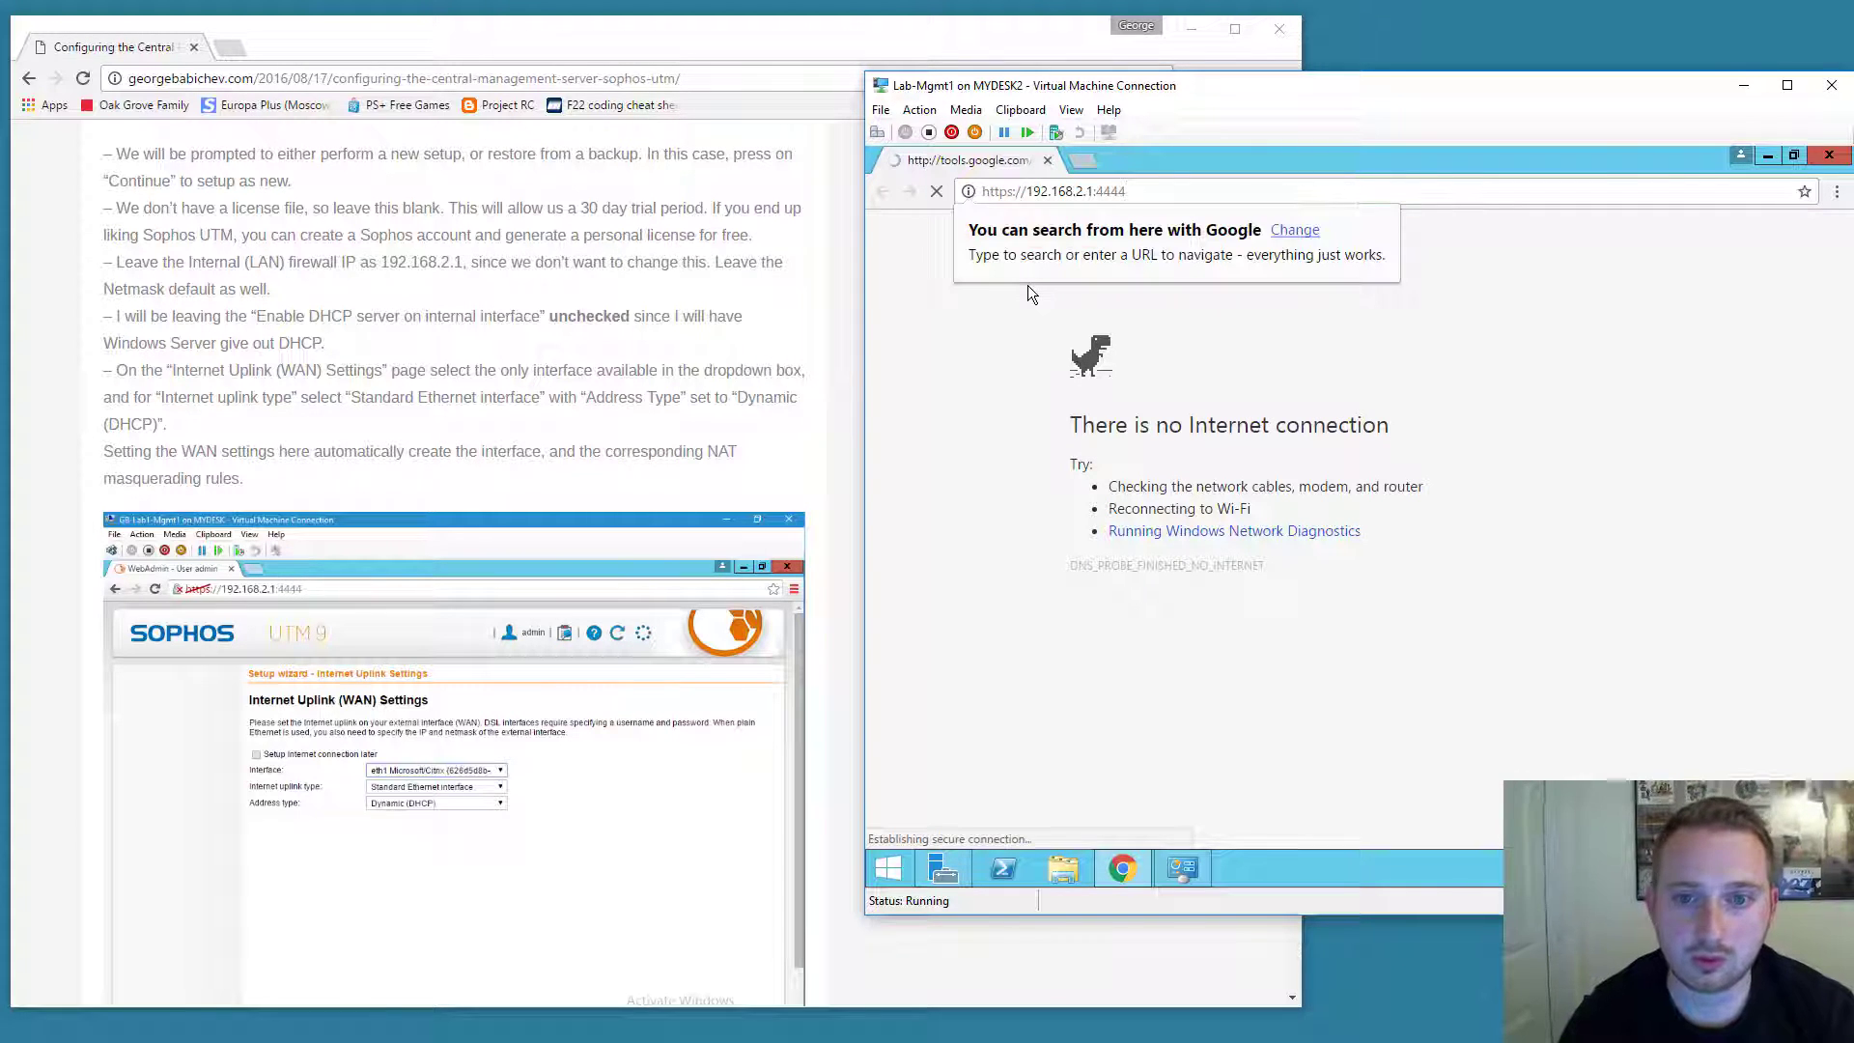
left_click(1340, 166)
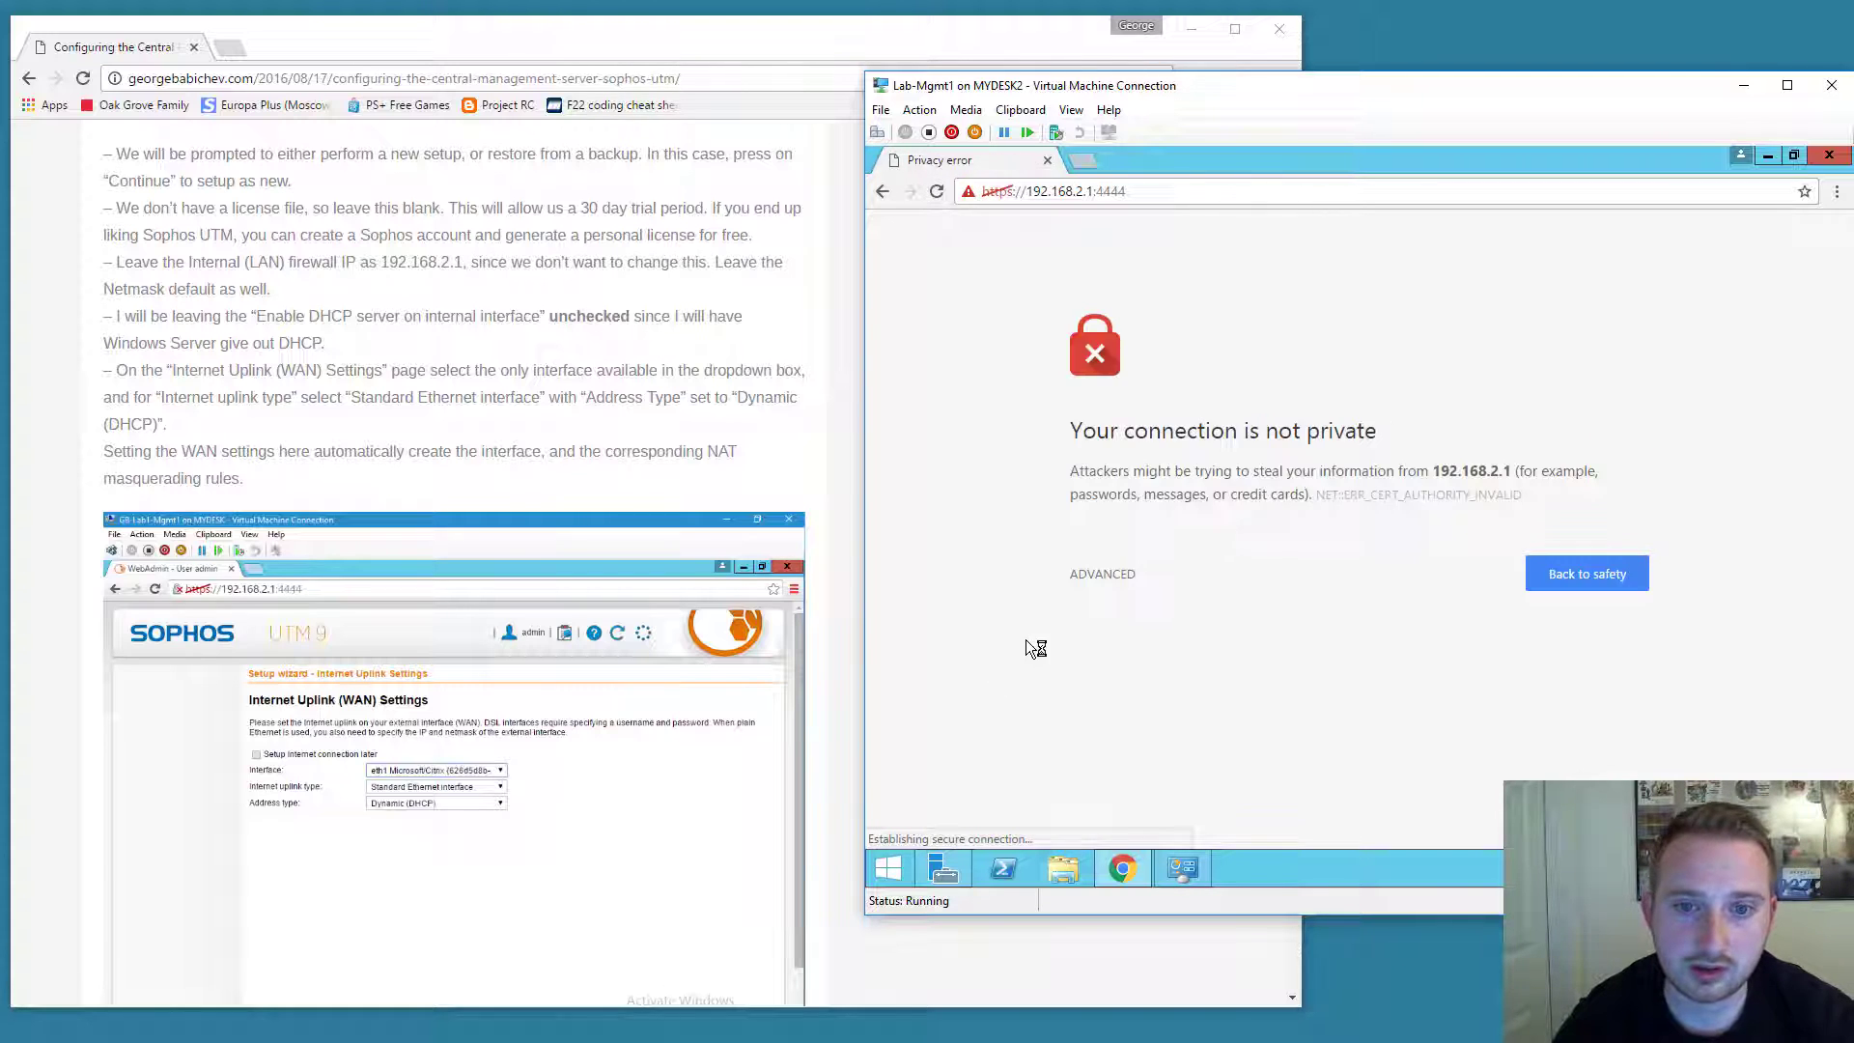
left_click(1110, 578)
Proceed to WebAdmin and enter hostname lab, organization Lab and city Laberton.
left_click(1151, 733)
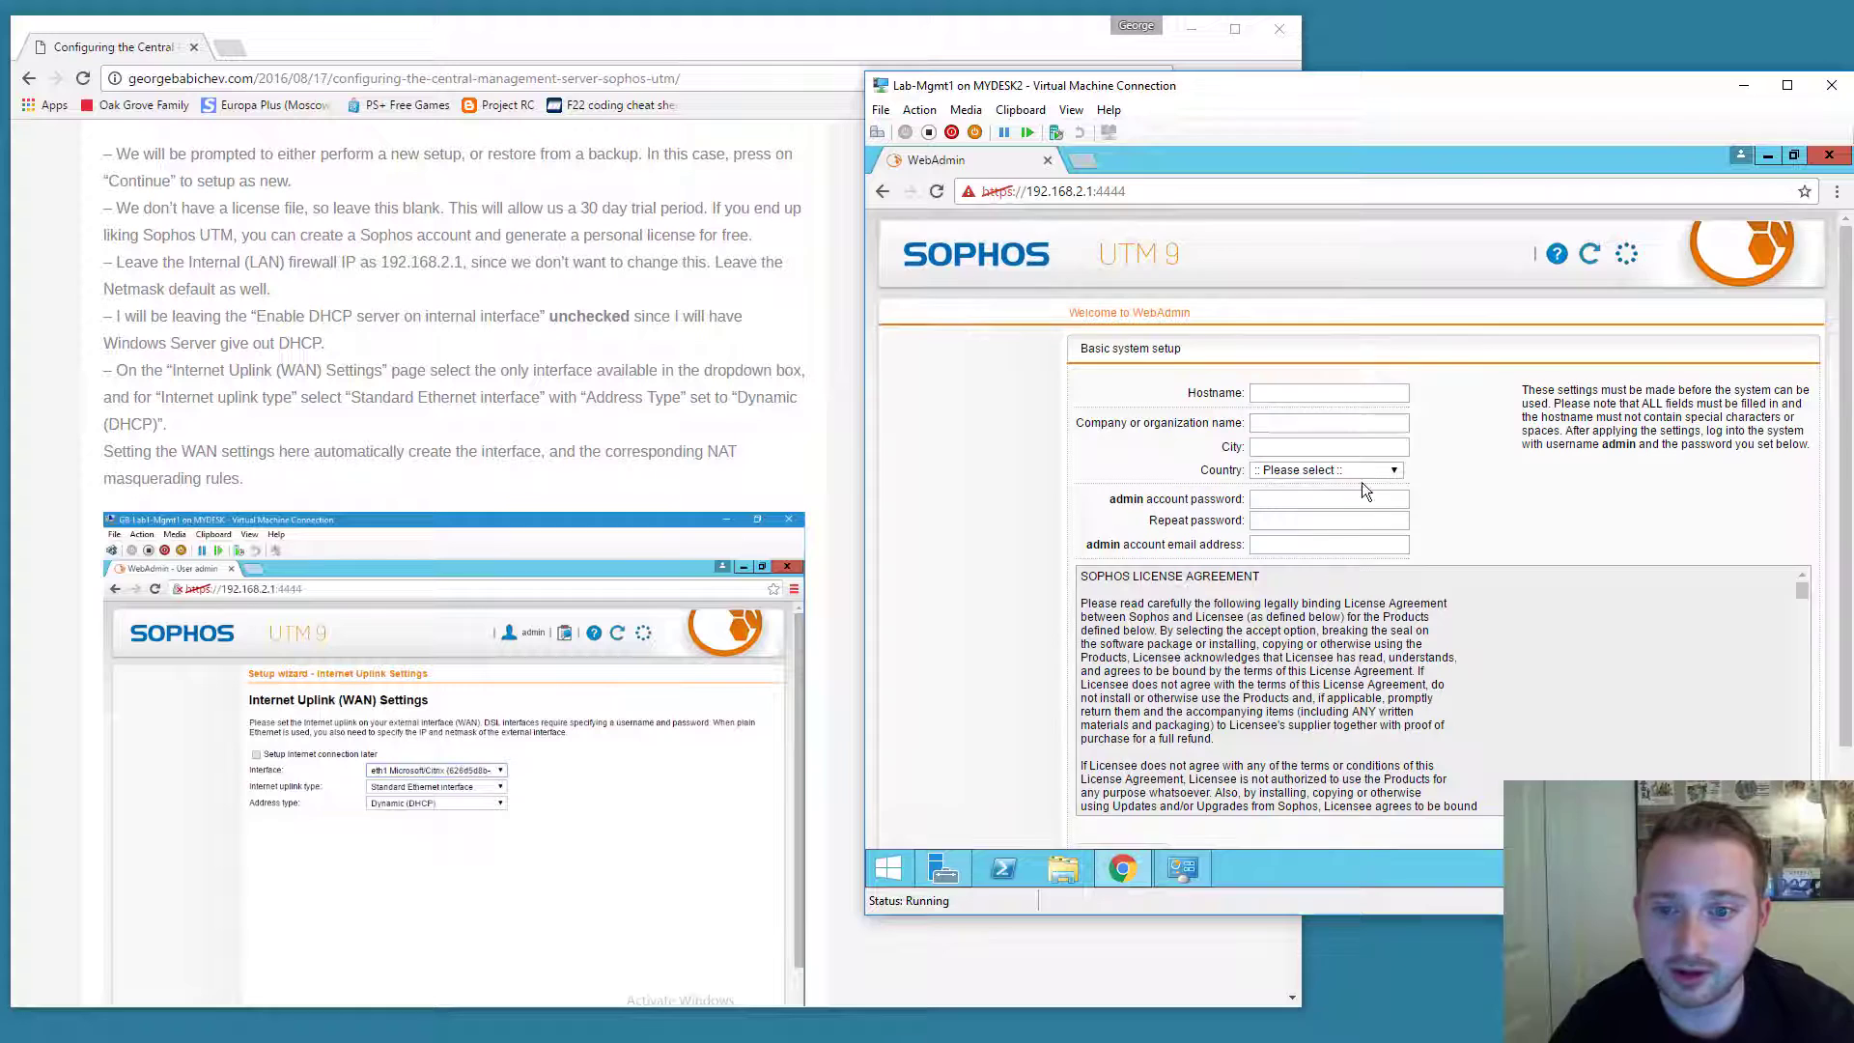
scroll(1533, 396, "down", 1)
scroll(1533, 396, "up", 1)
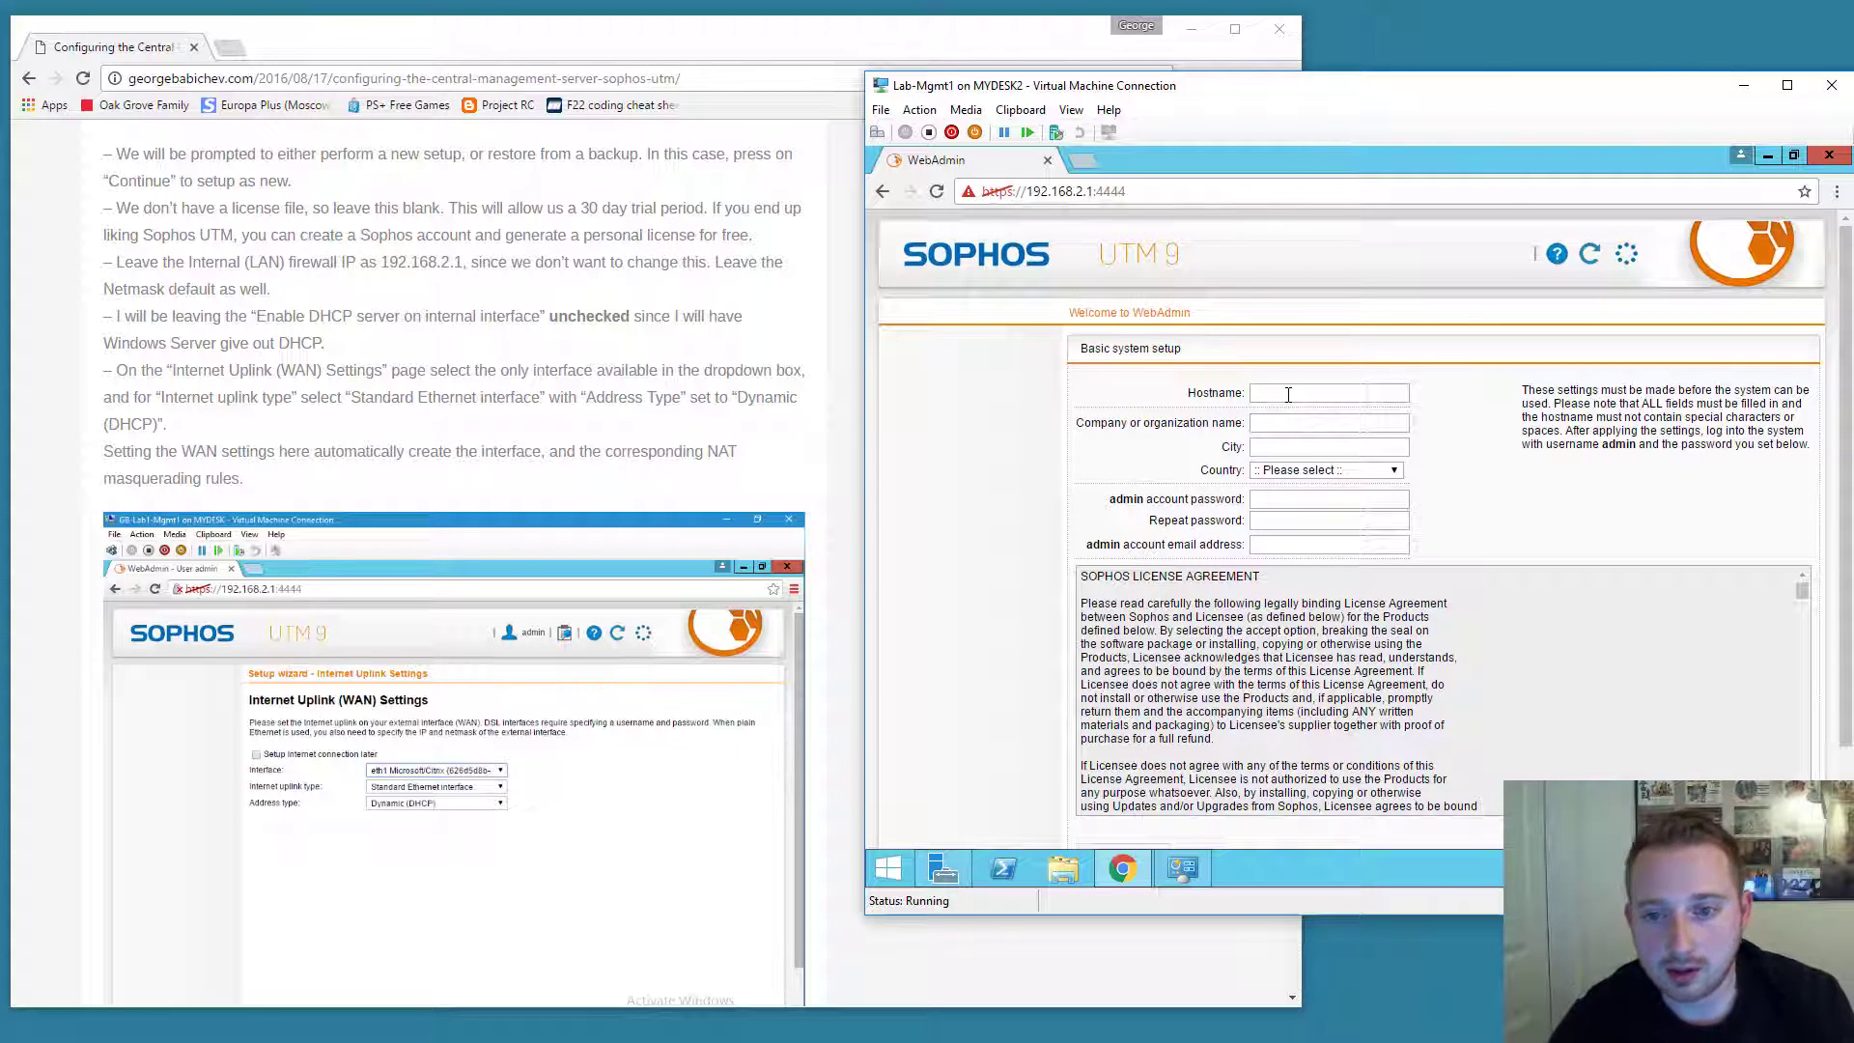
left_click(1354, 393)
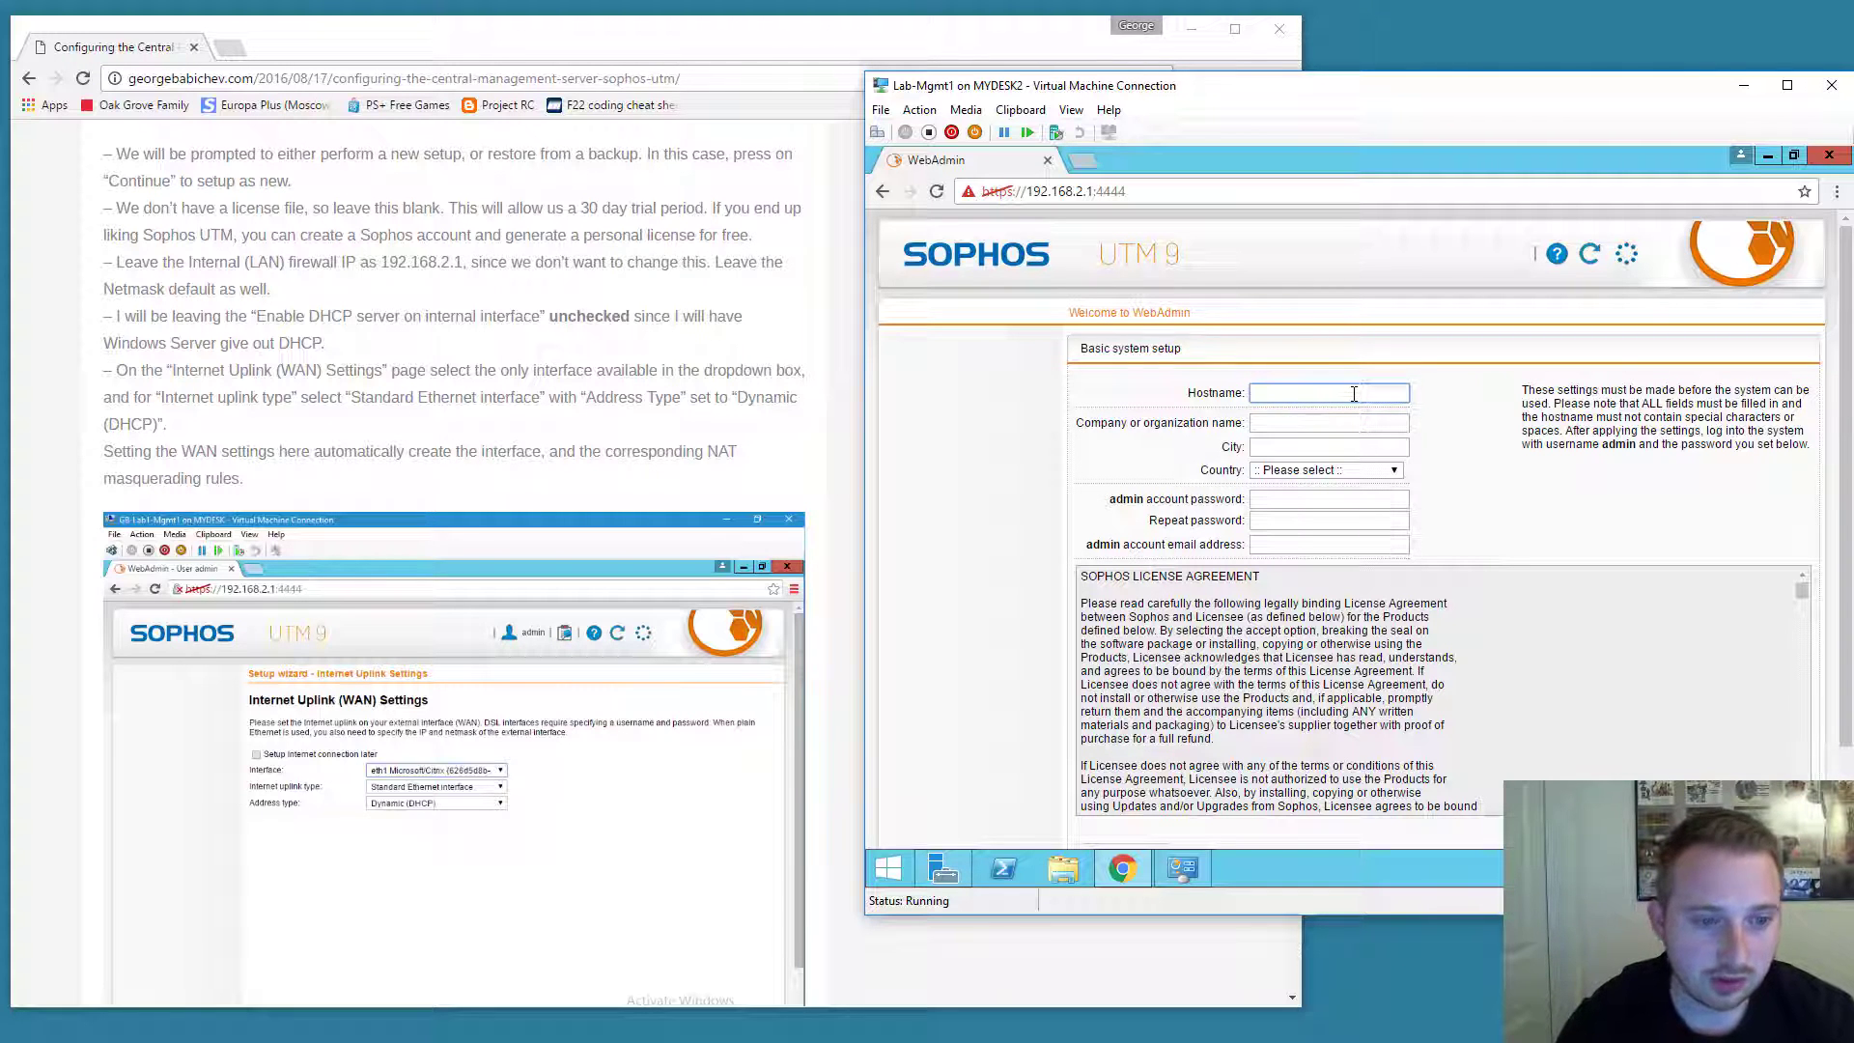
scroll(360, 386, "up", 2)
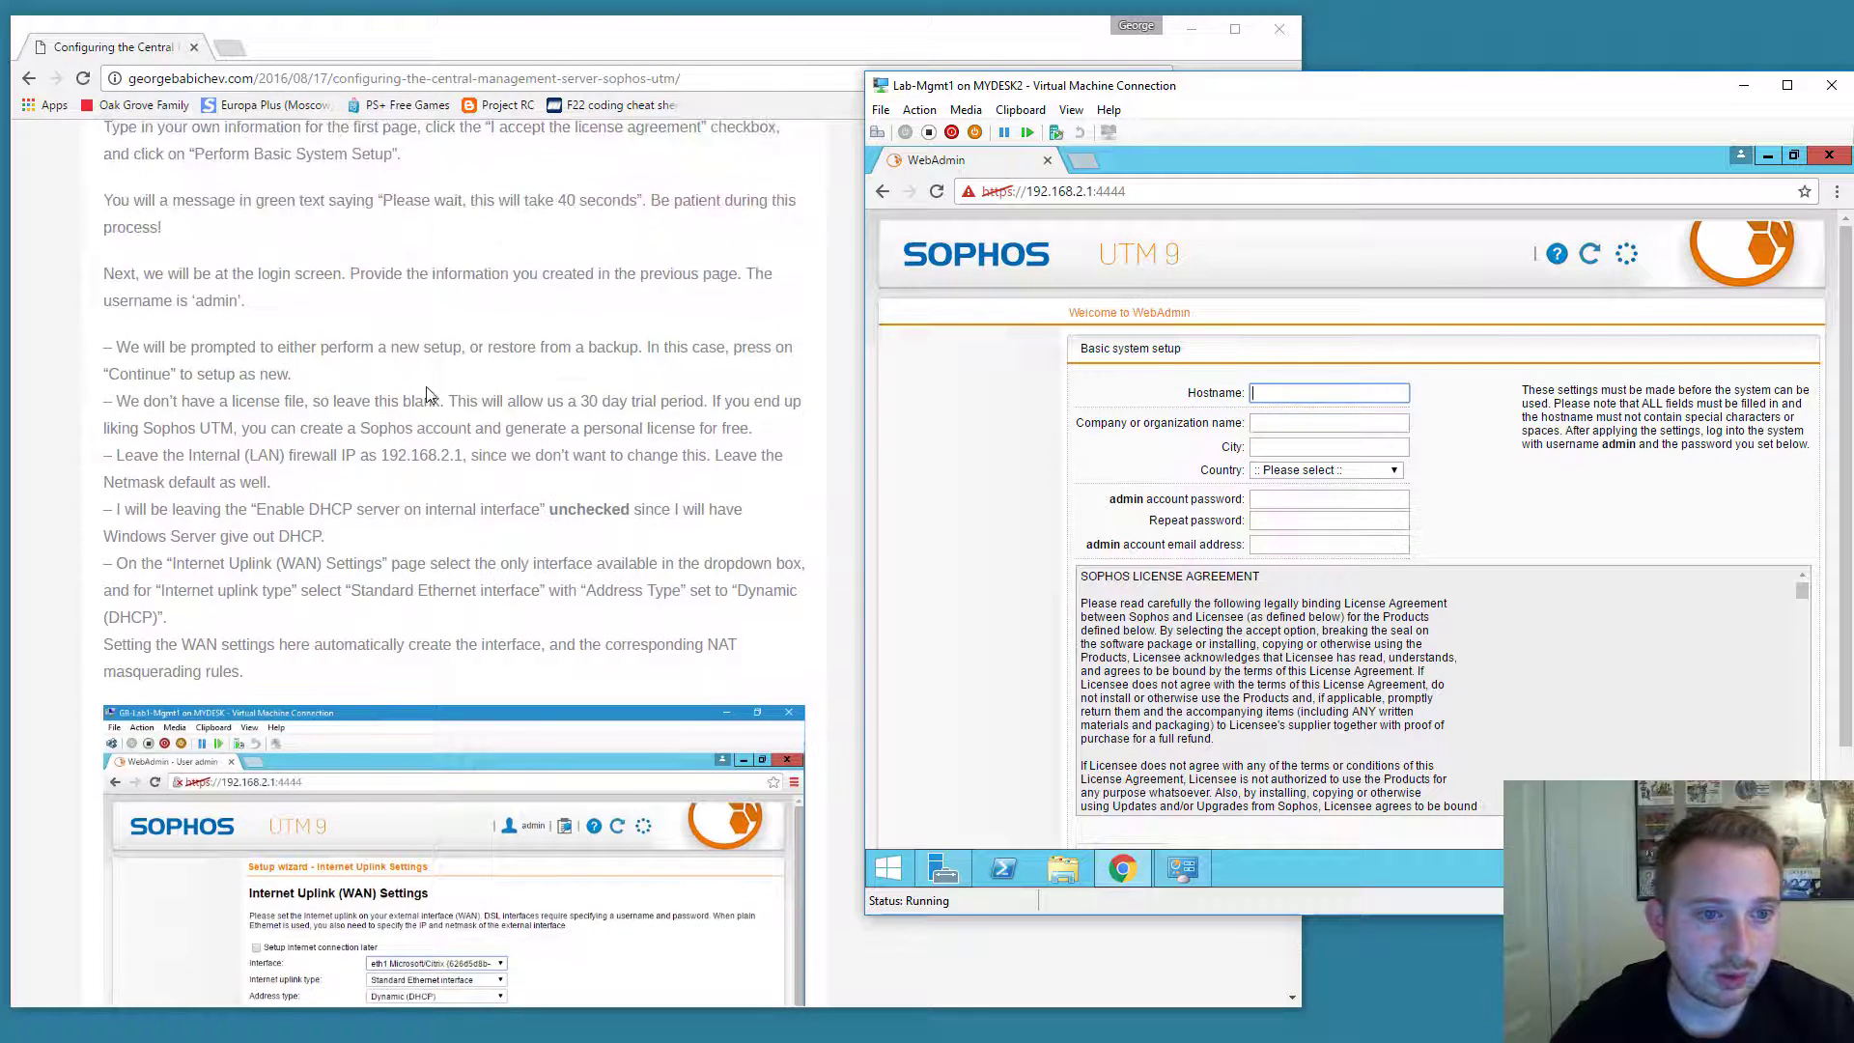
type("lab")
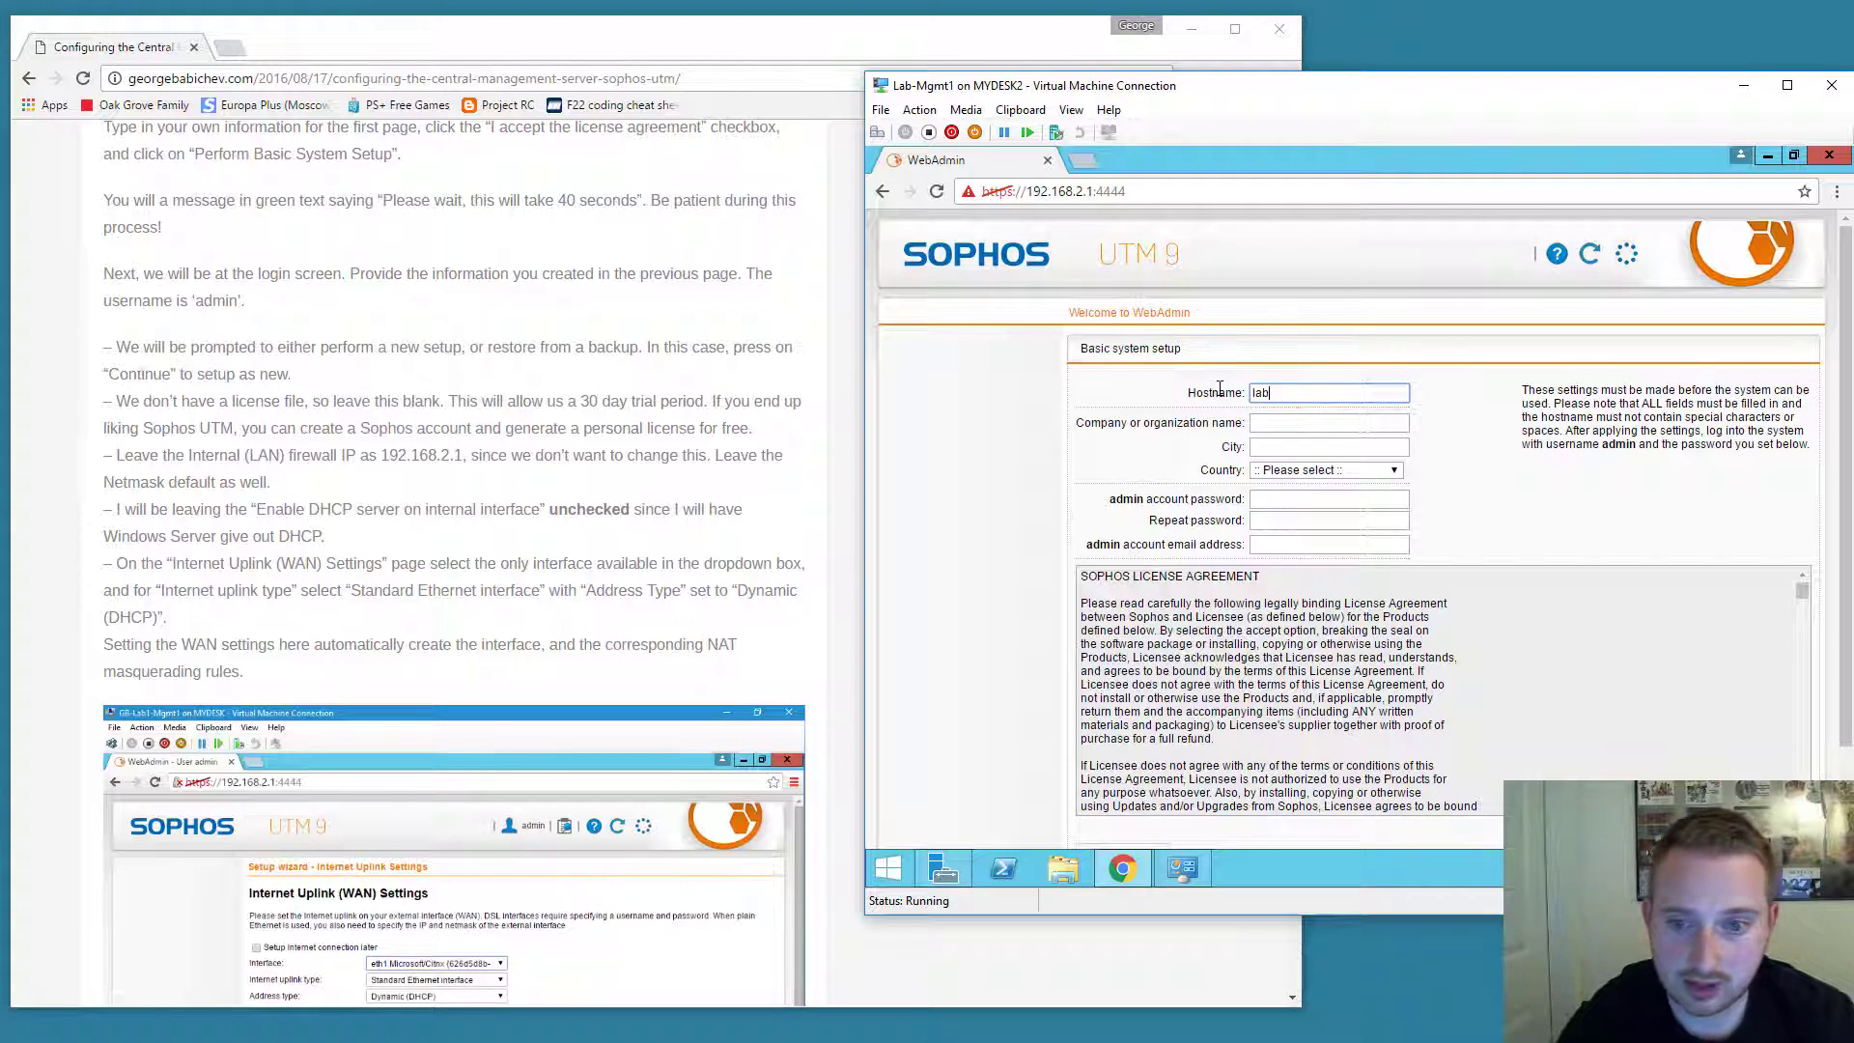
key("Tab")
type("Lab")
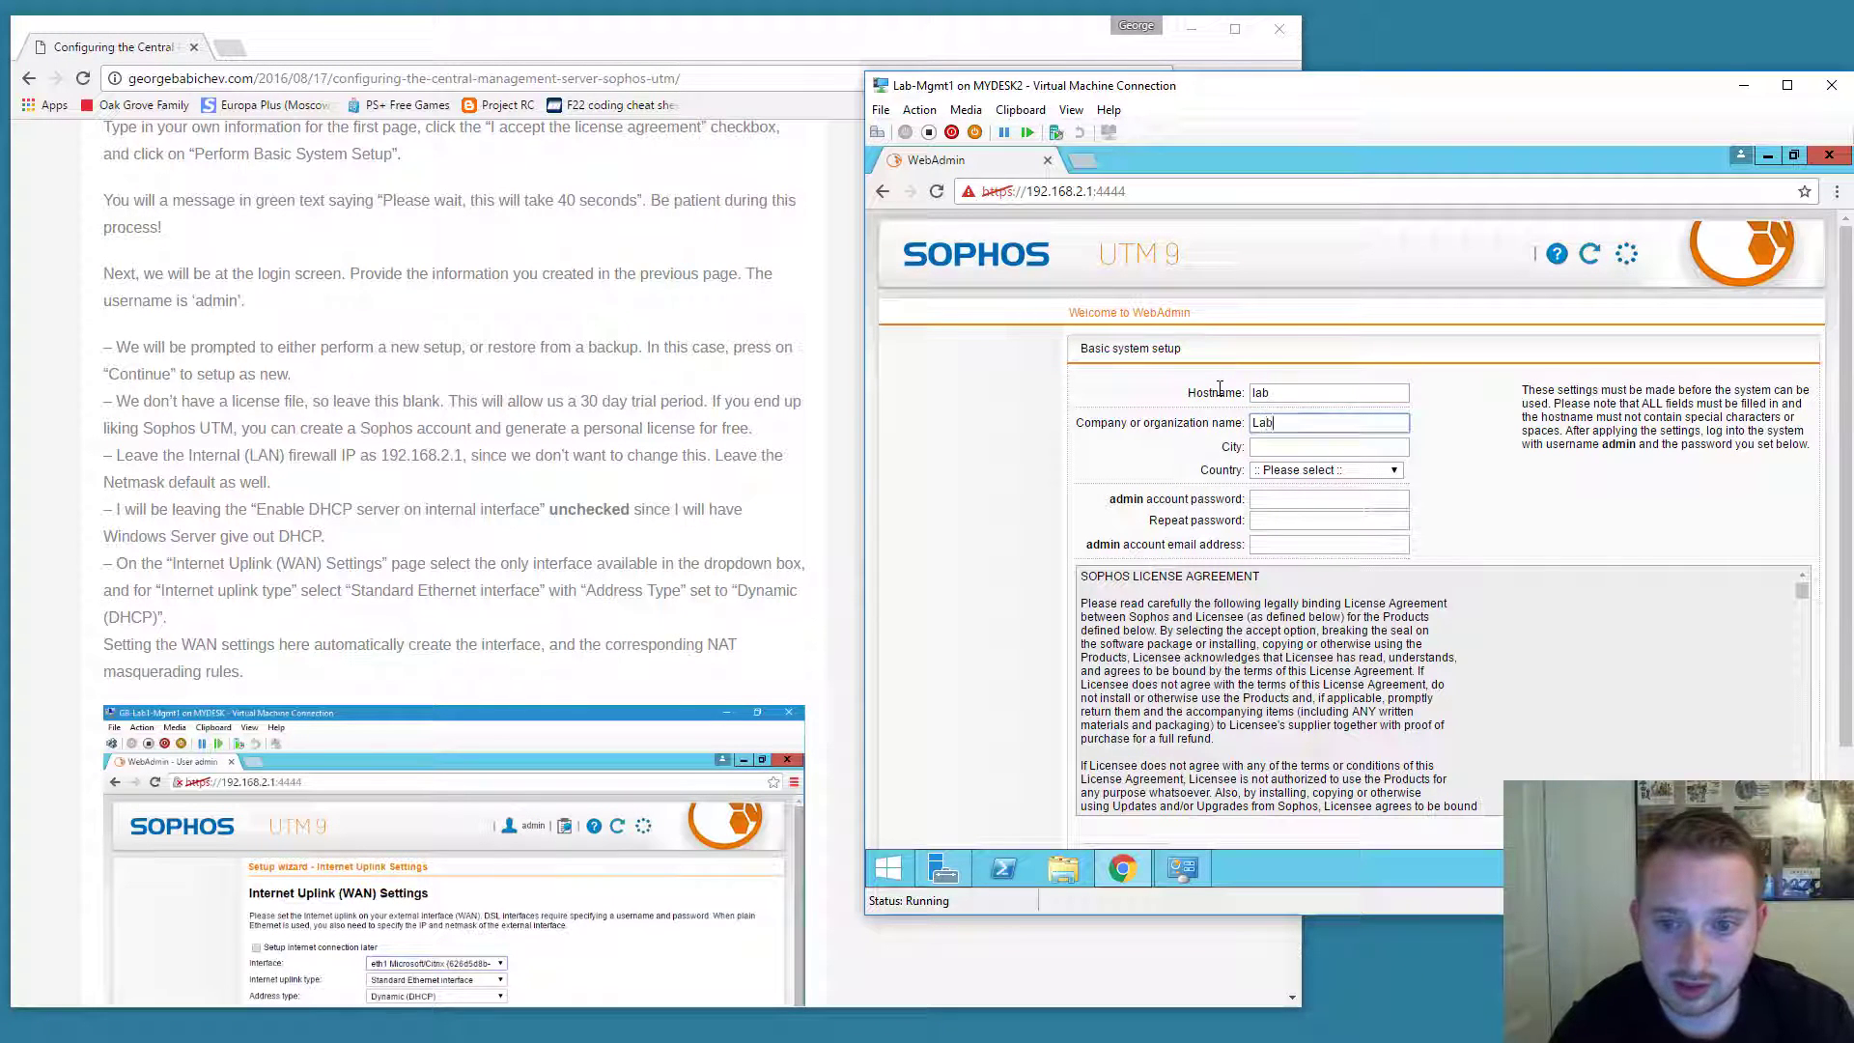
key("Tab")
type("Laberton")
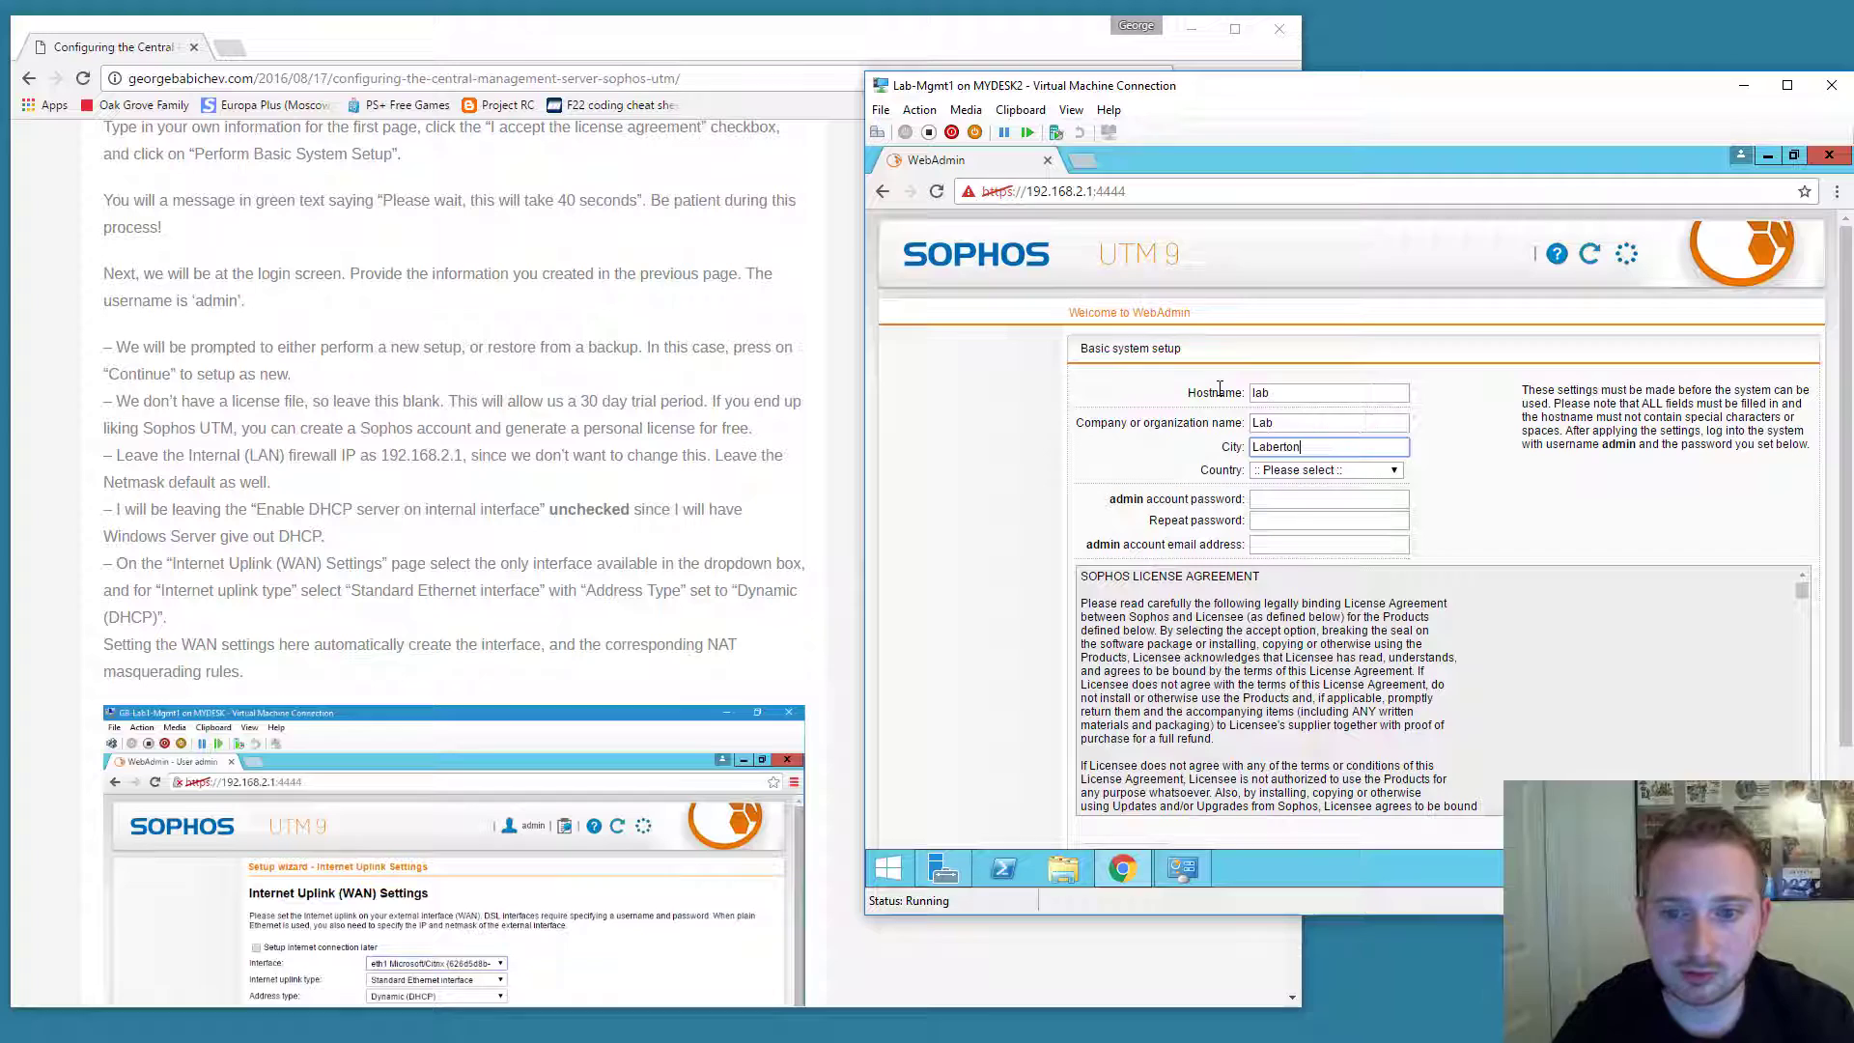
key("Tab")
Set country to United States and fill in the admin password and admin e-mail.
type("un")
key("Down")
key("Down")
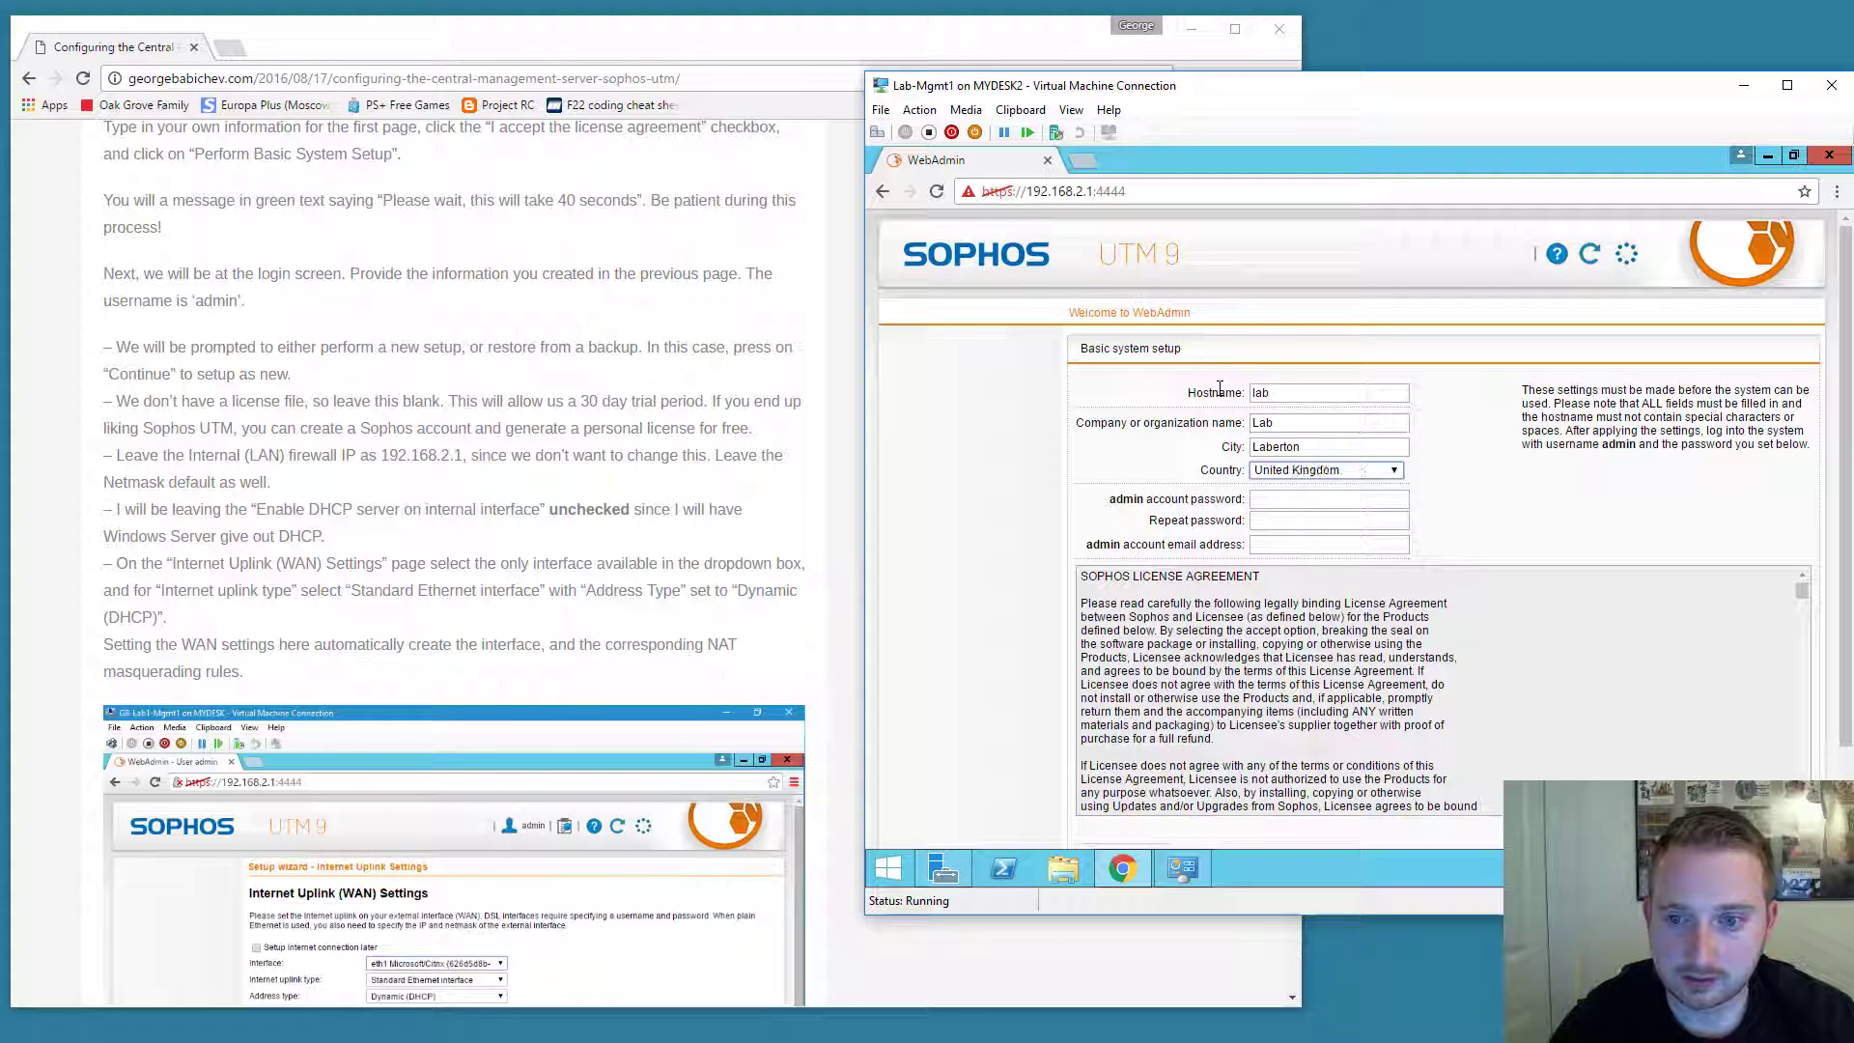
key("Tab")
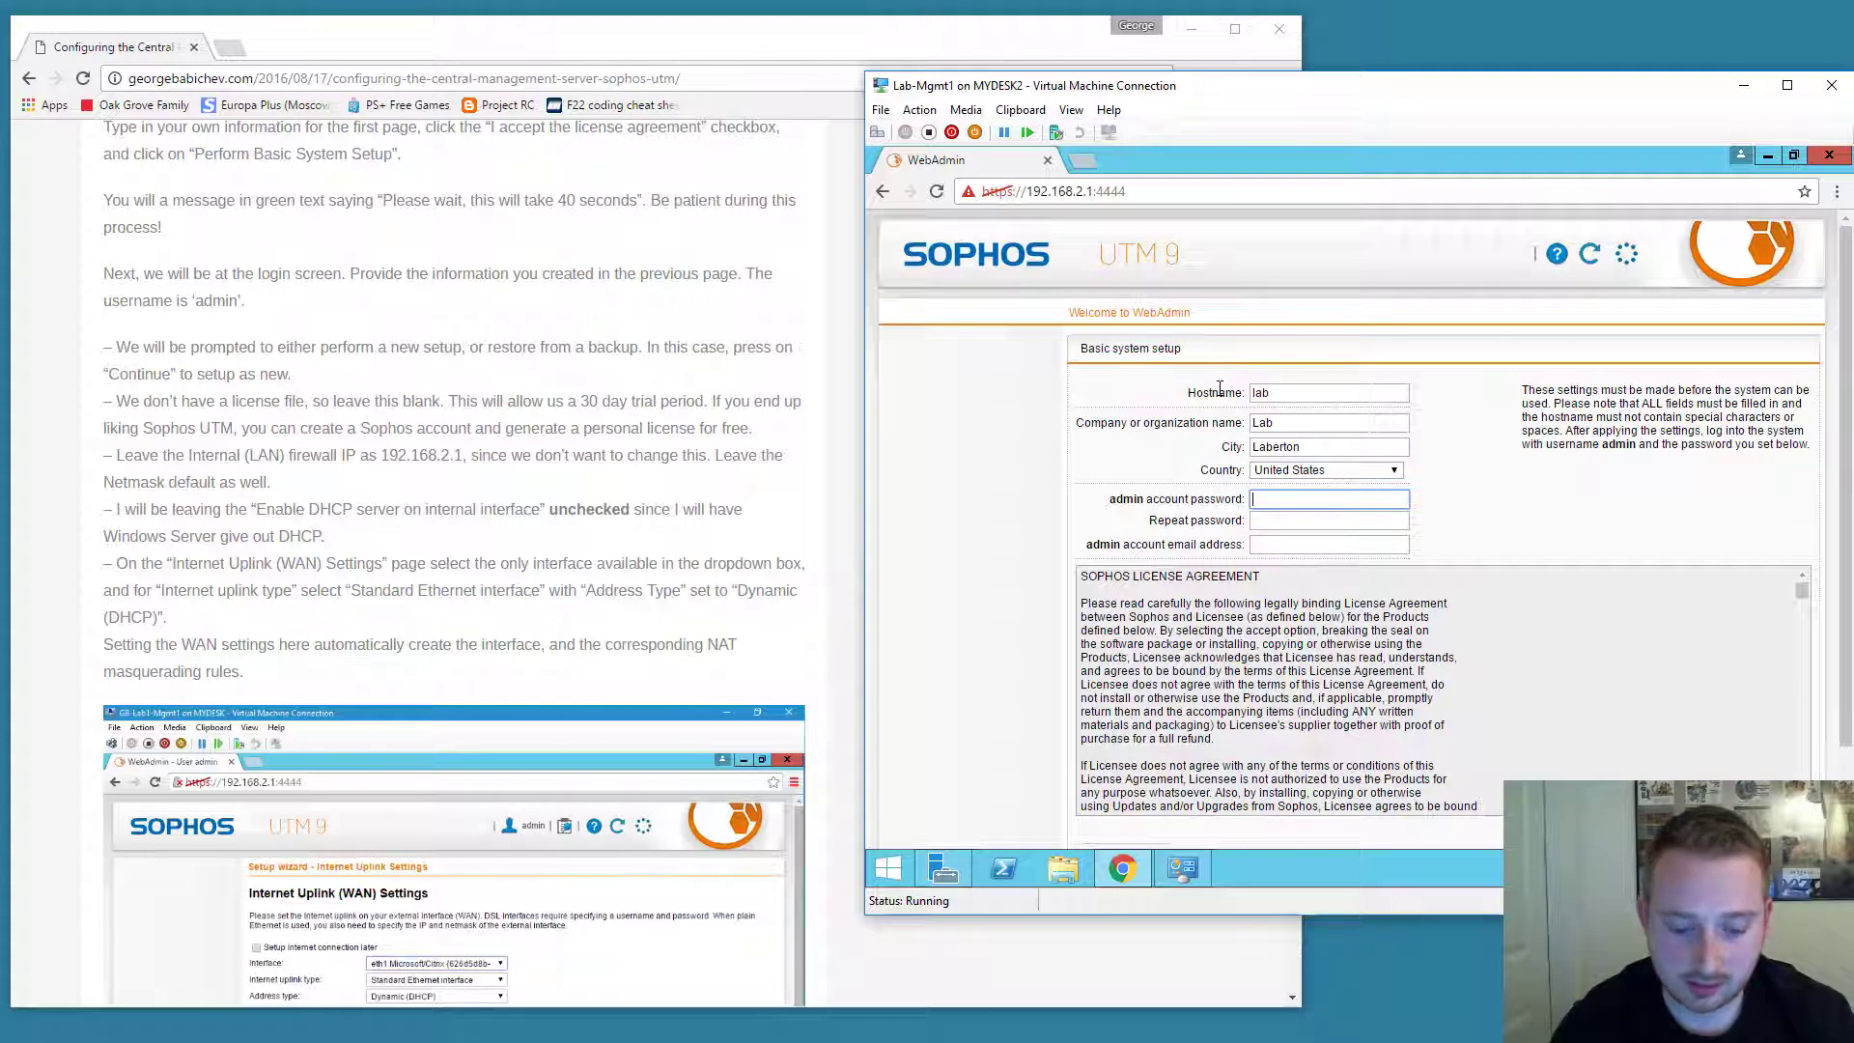
key("Tab")
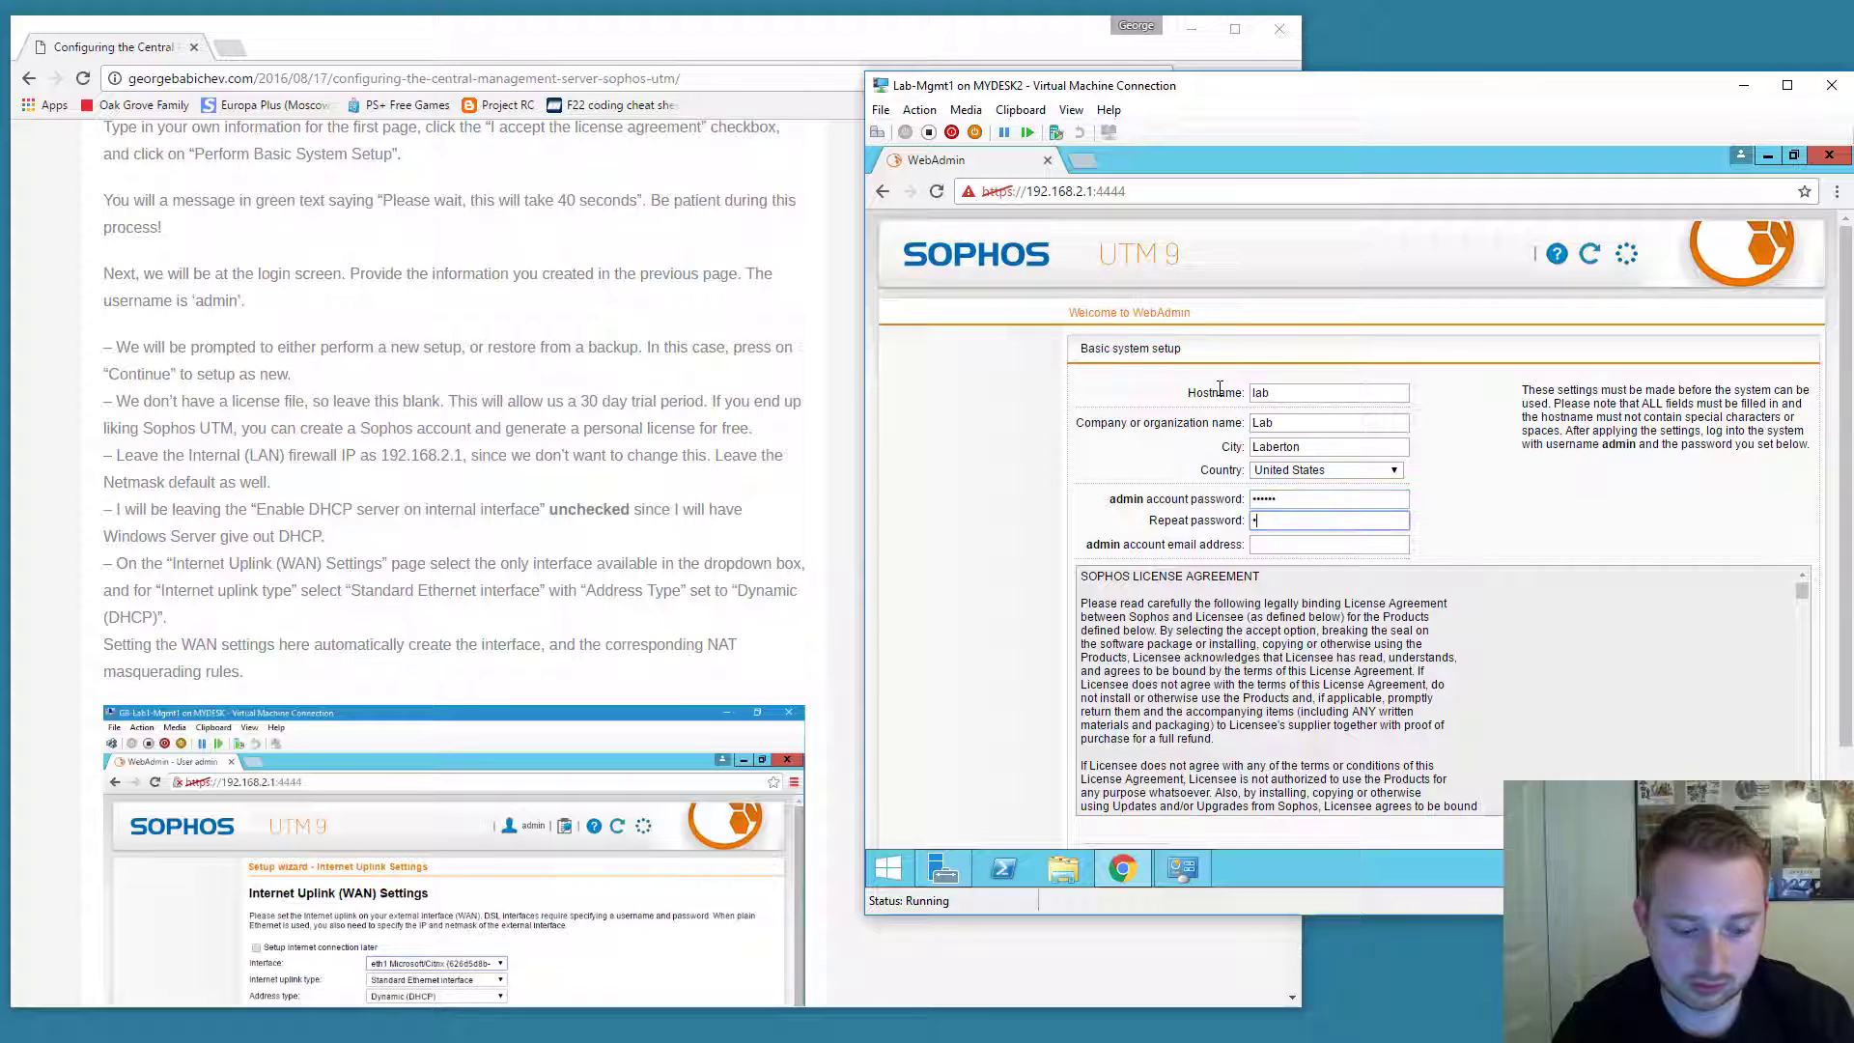
type("******")
key("Tab")
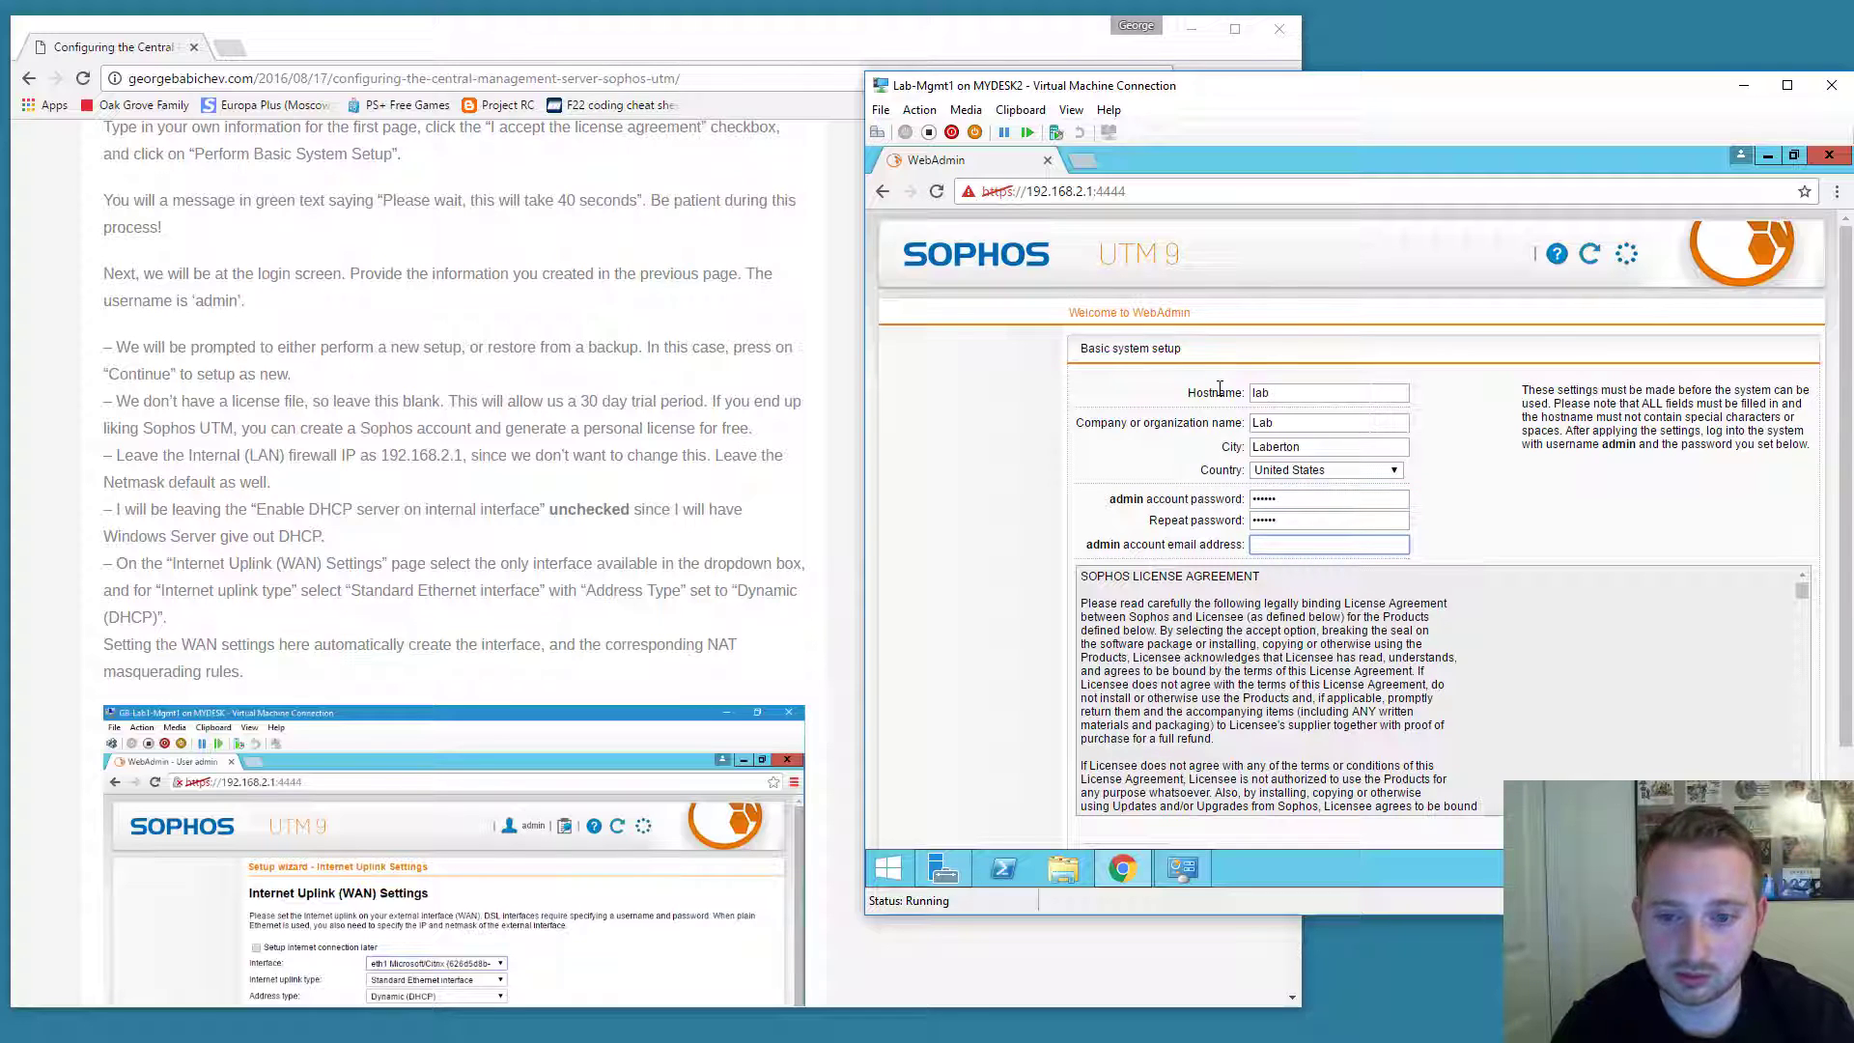
type("a")
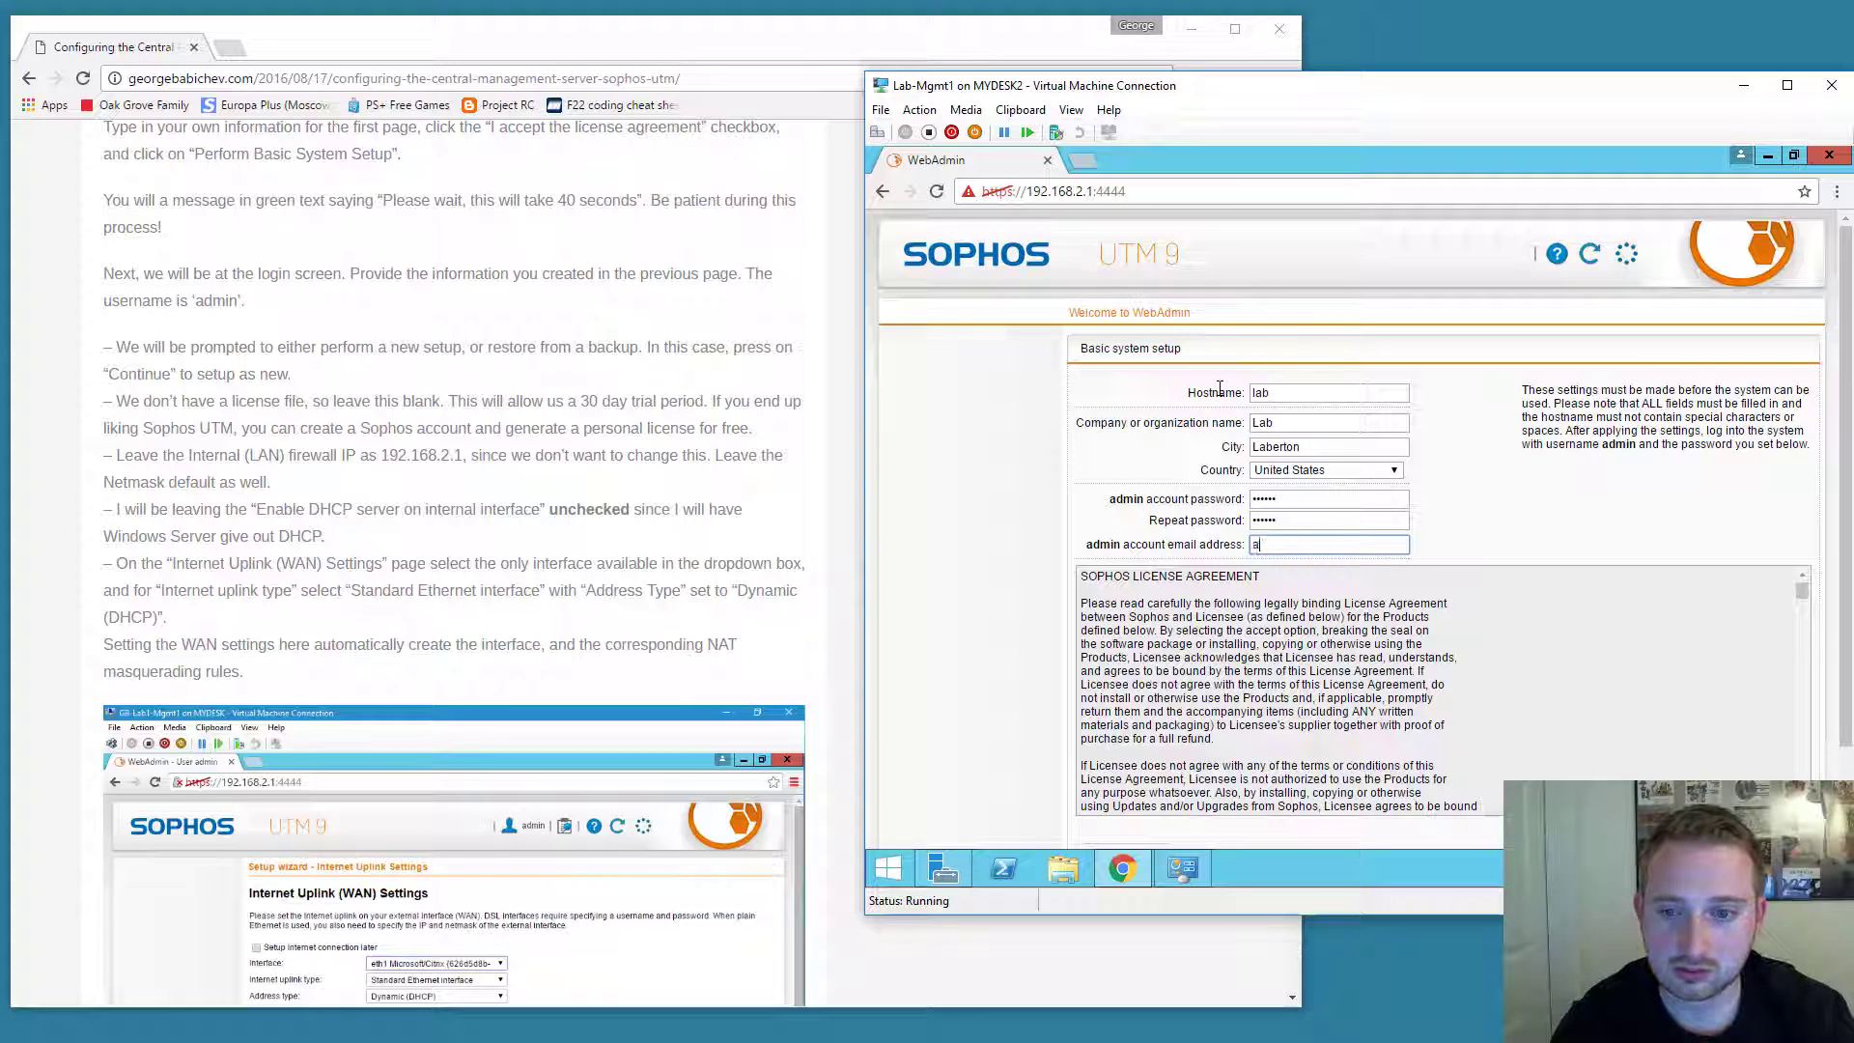
type("dmin@lab.local")
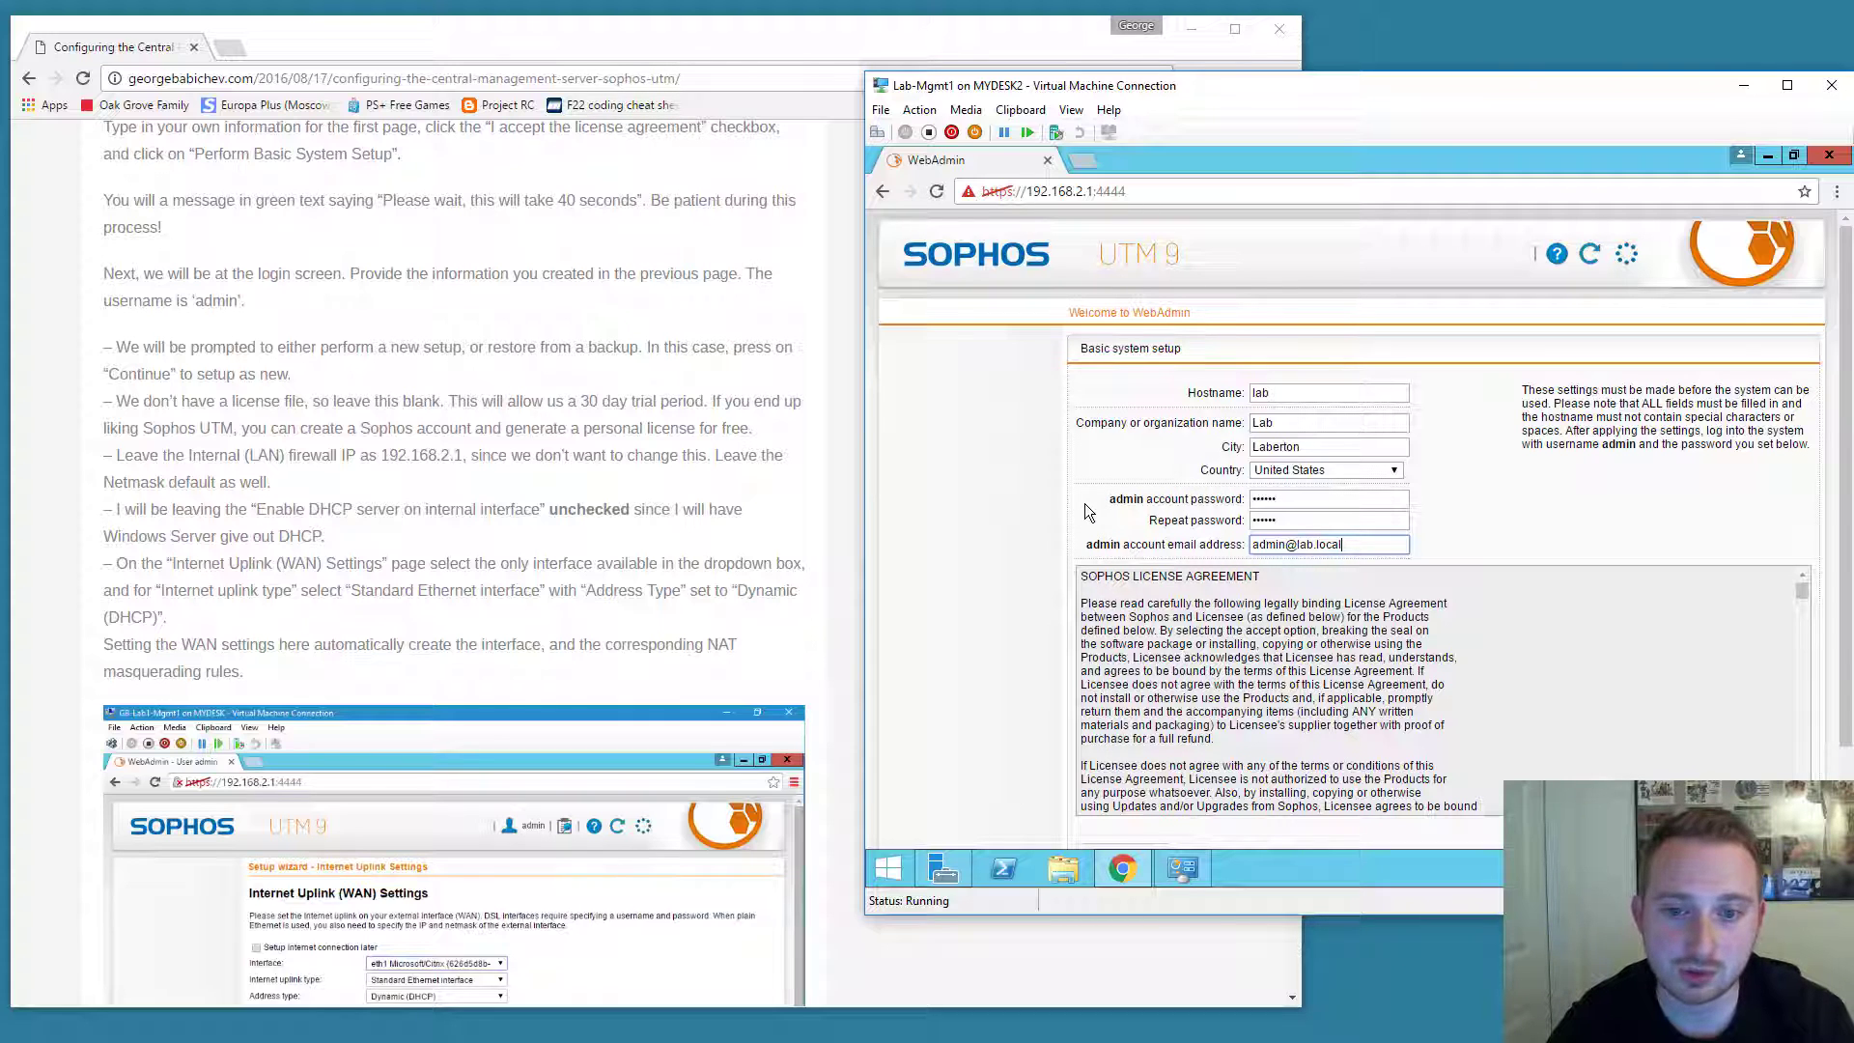
left_click(1136, 499)
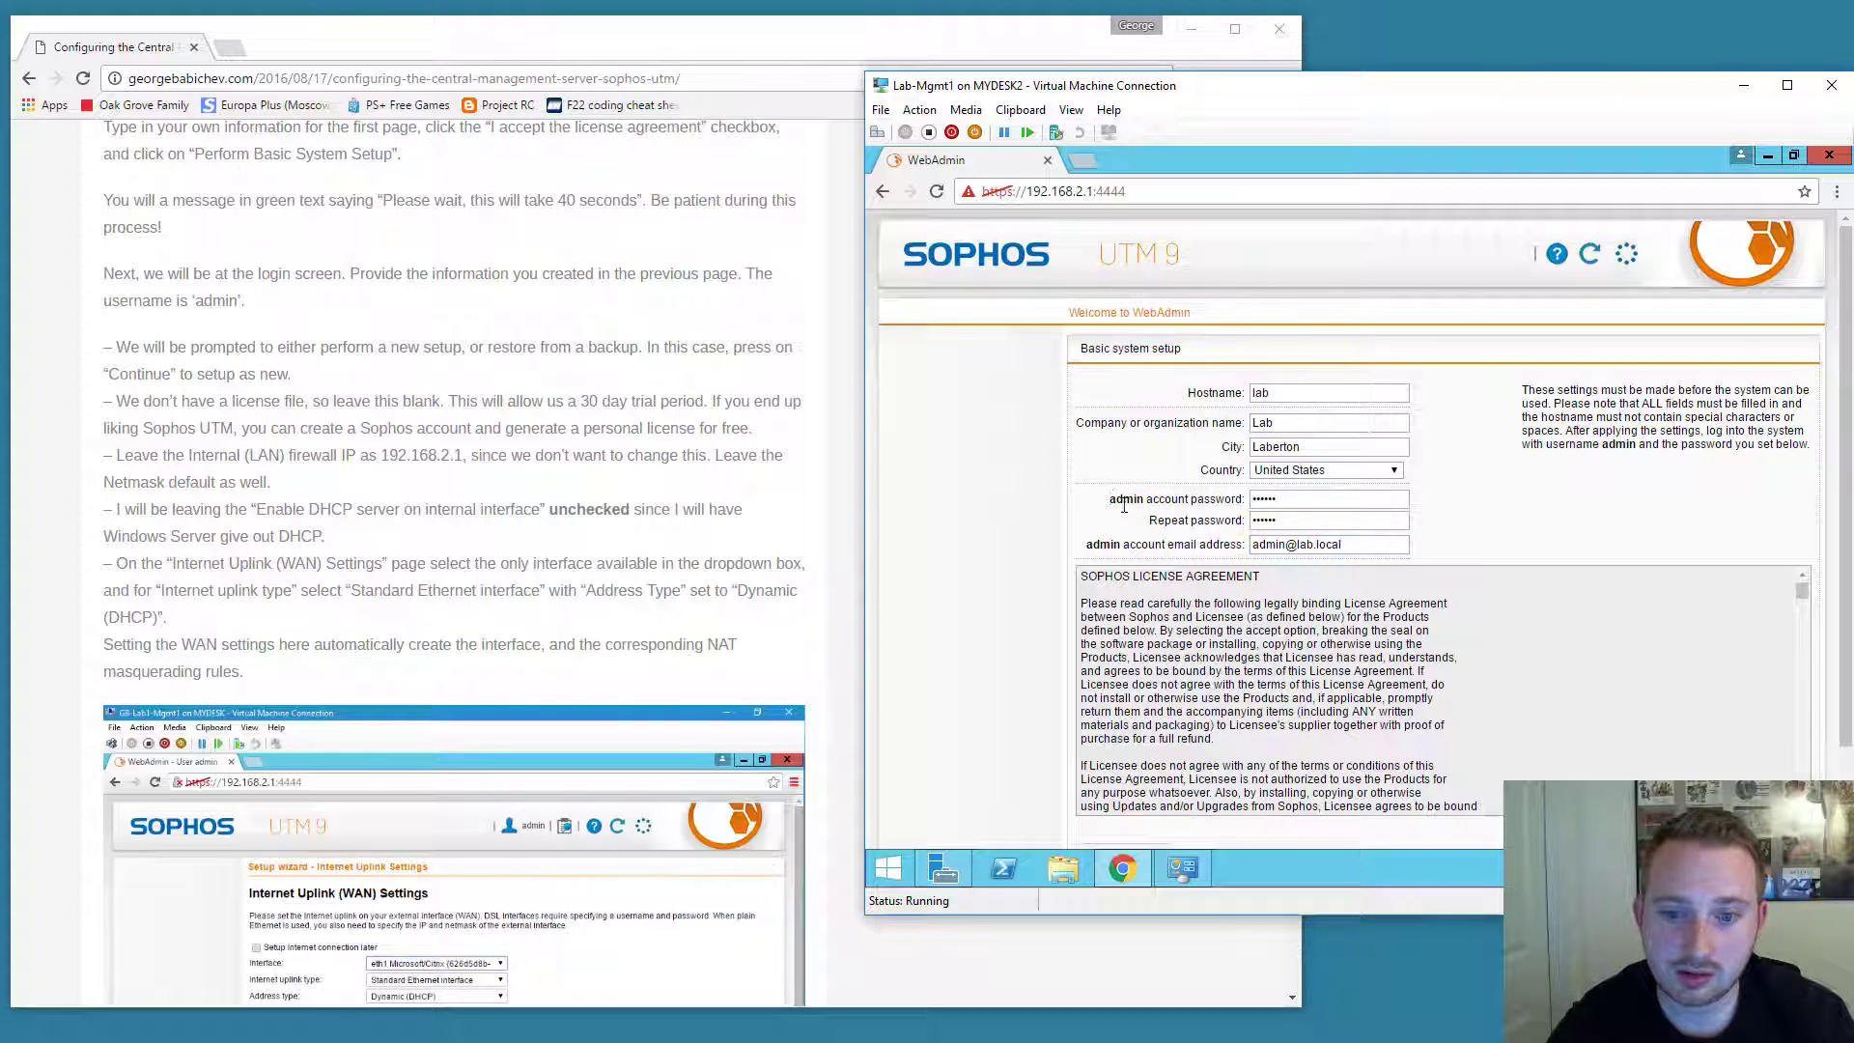
scroll(1021, 480, "down", 2)
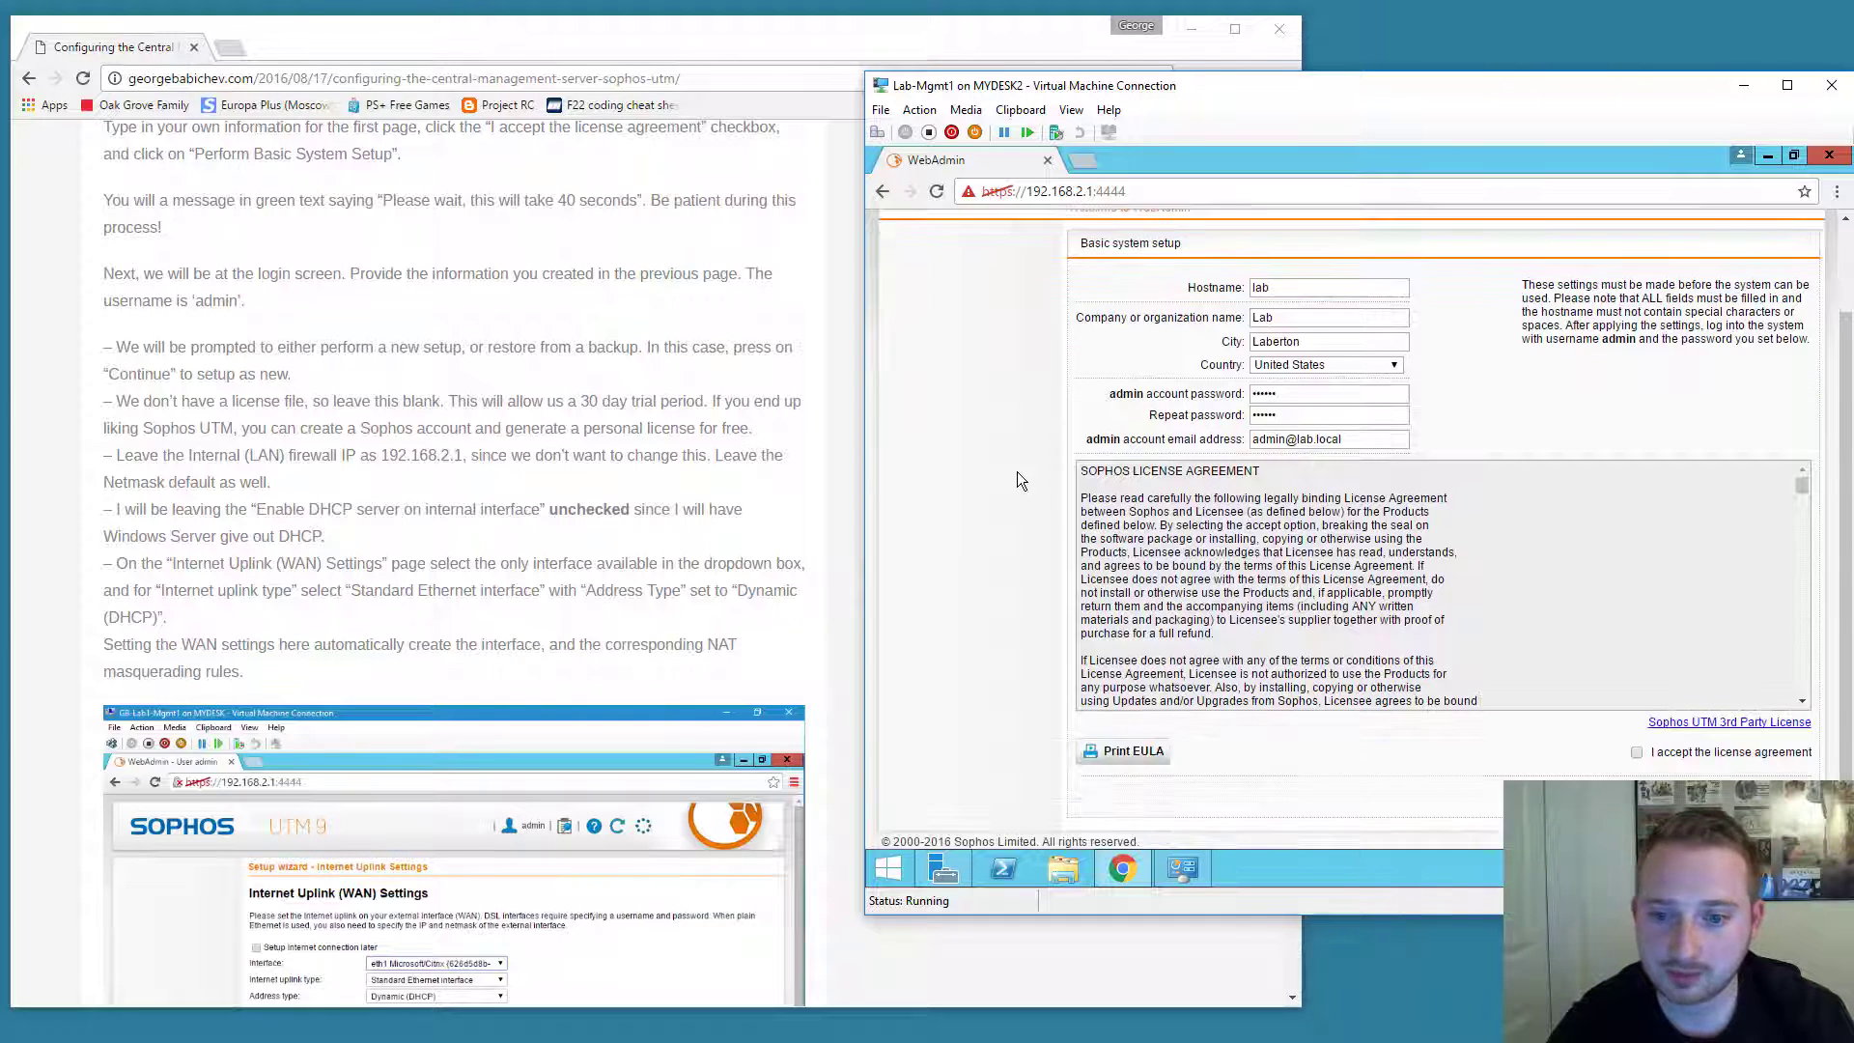
Accept the license agreement, proceed past the certificate warning, and enter username admin.
left_click(1637, 752)
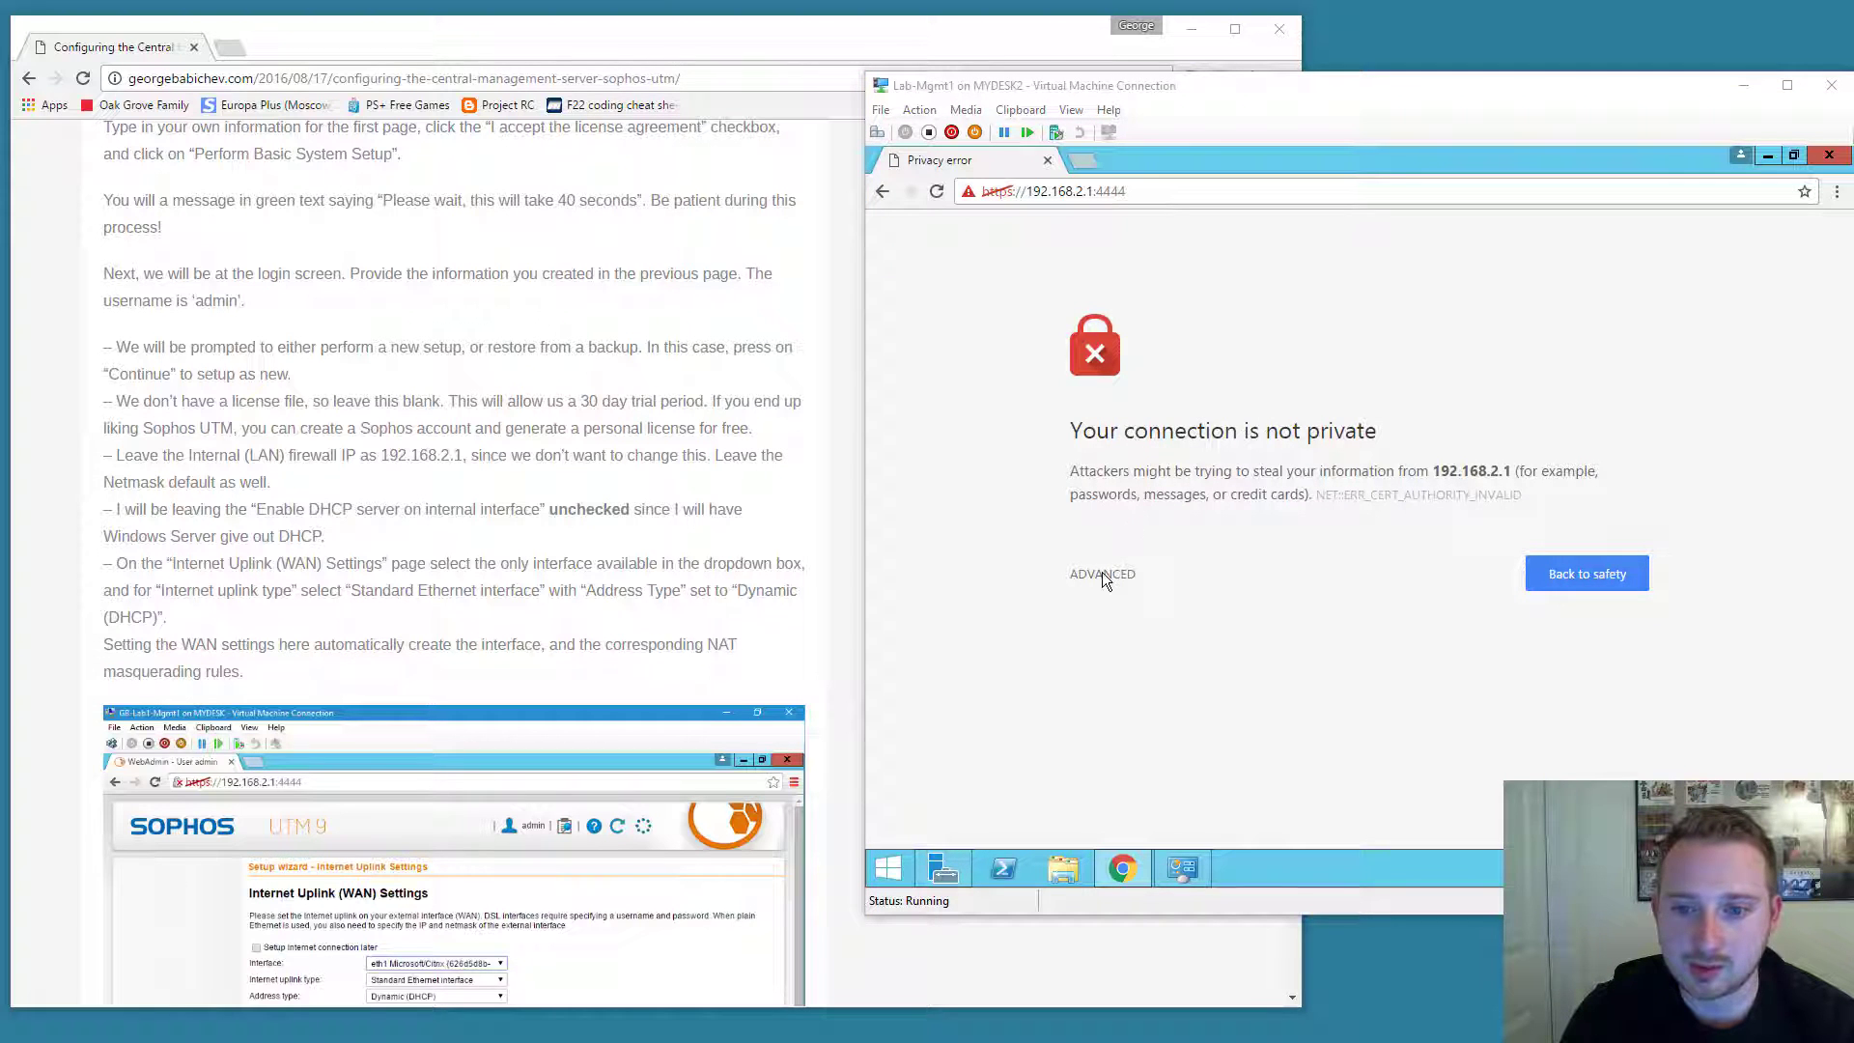
left_click(1103, 576)
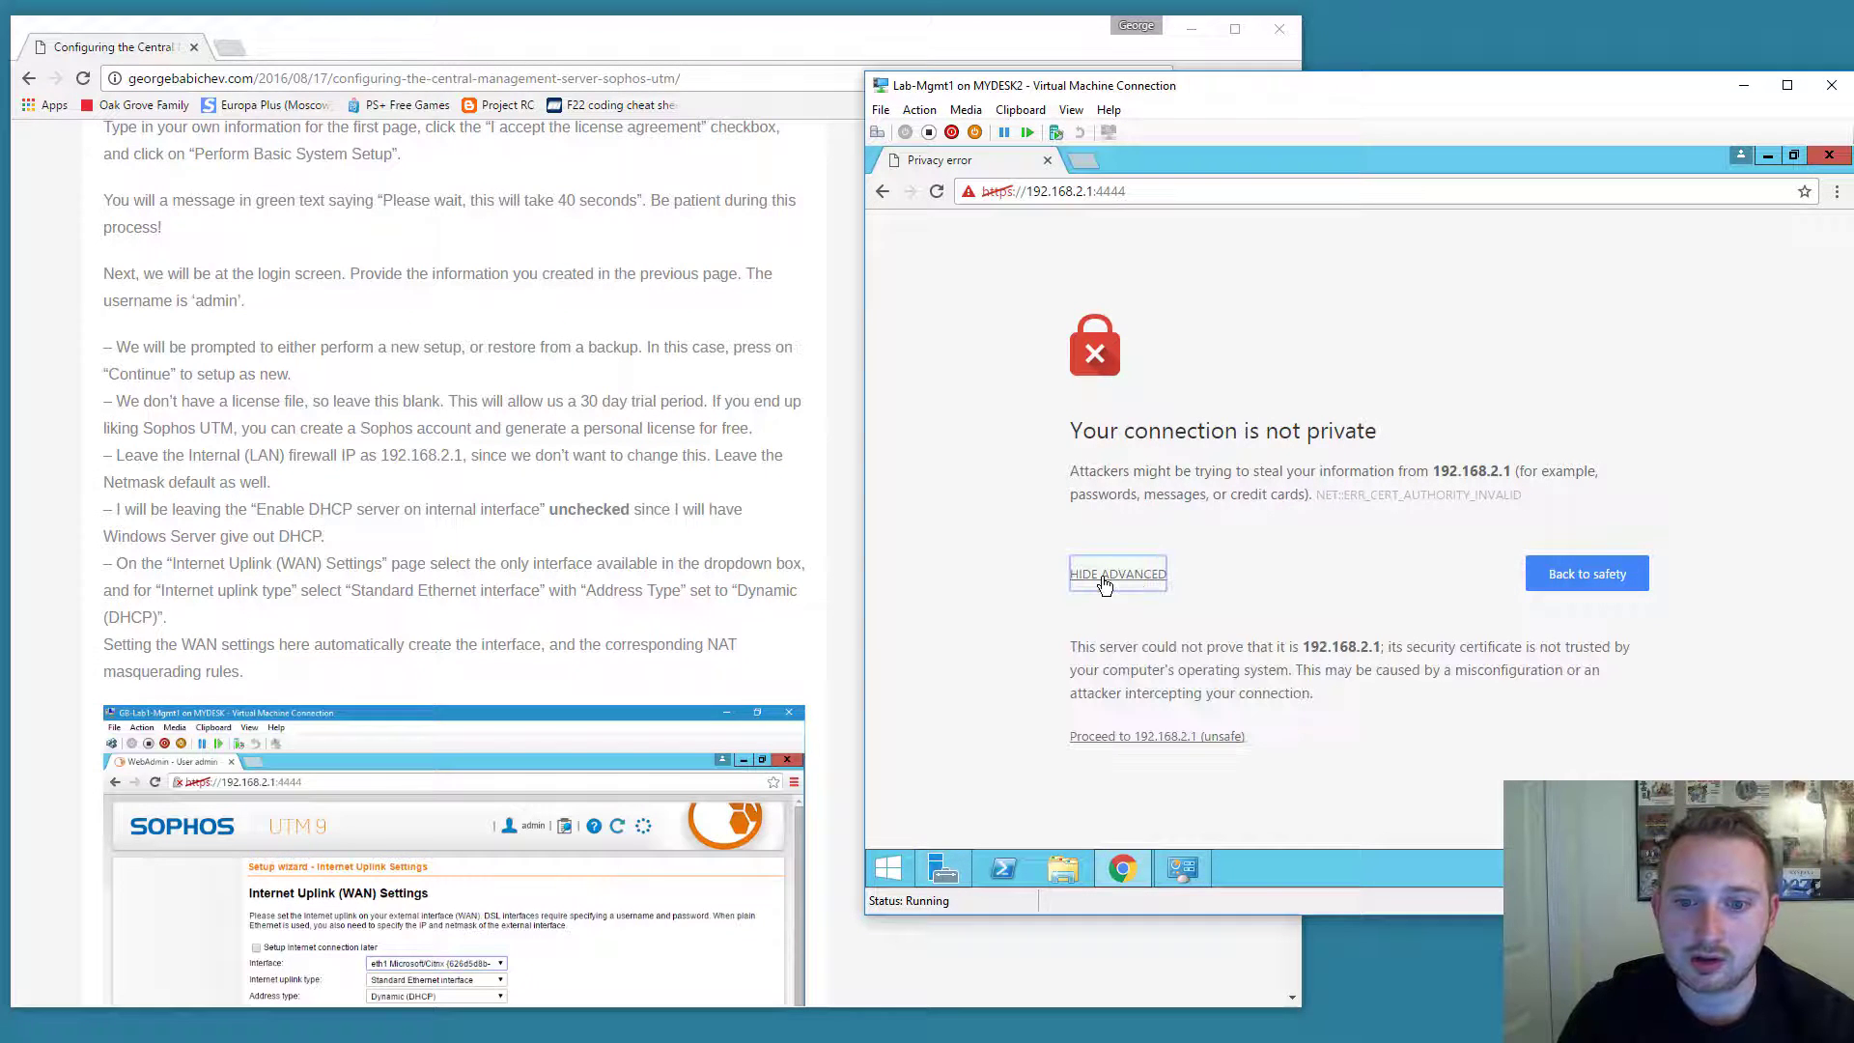
left_click(1168, 736)
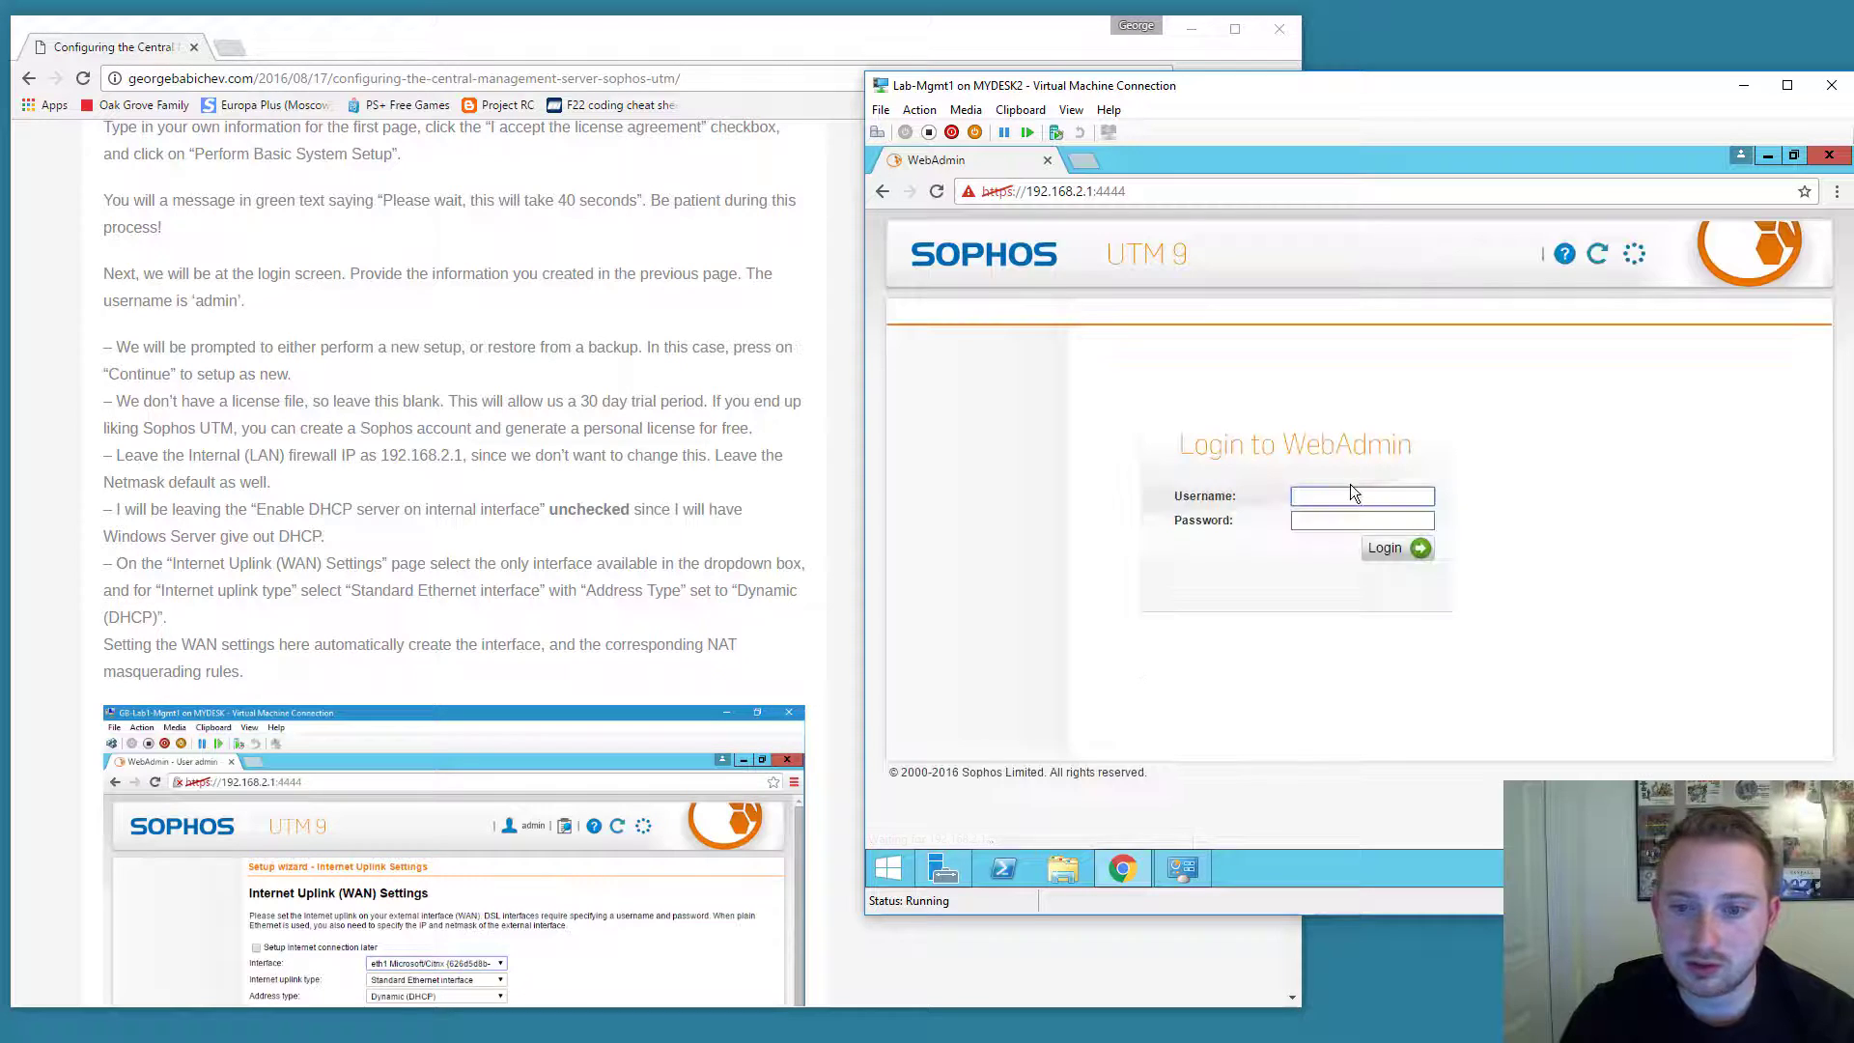
type("admin")
key("Tab")
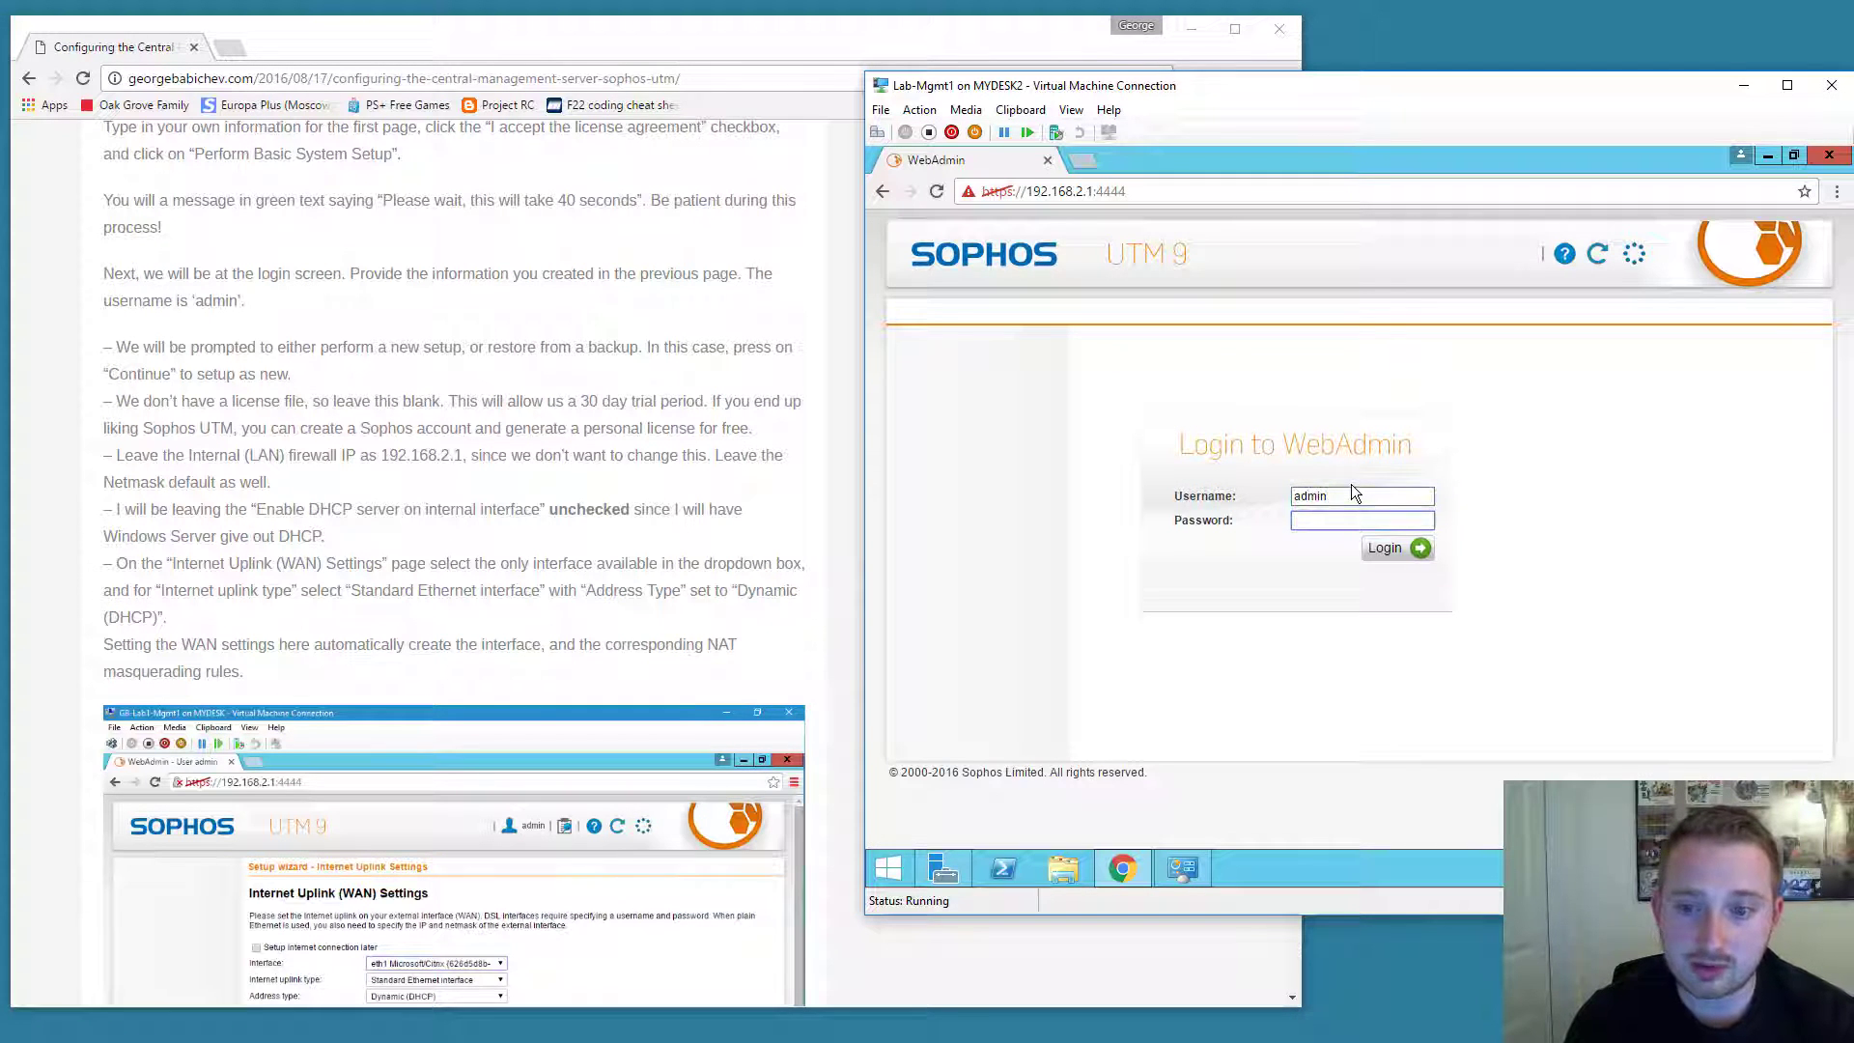
Enter the admin password, log in, and skip installing a license file.
type("•")
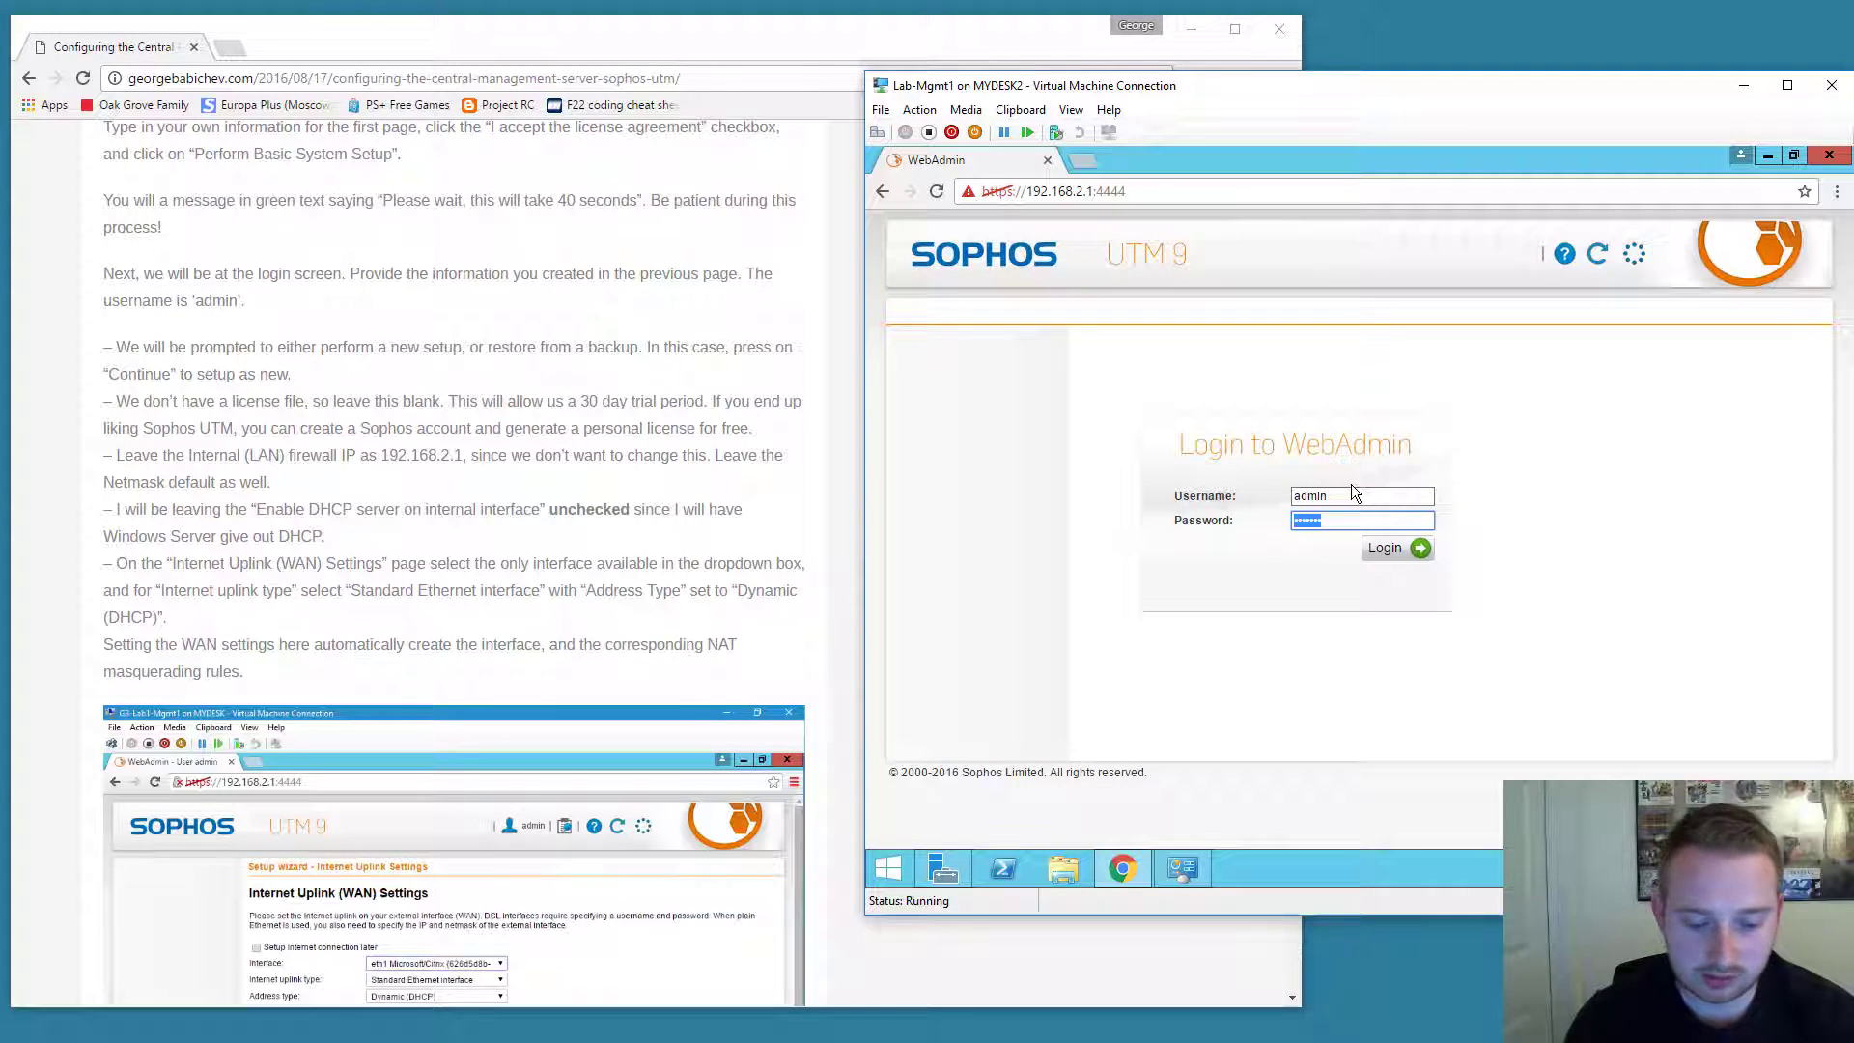
left_click(1391, 547)
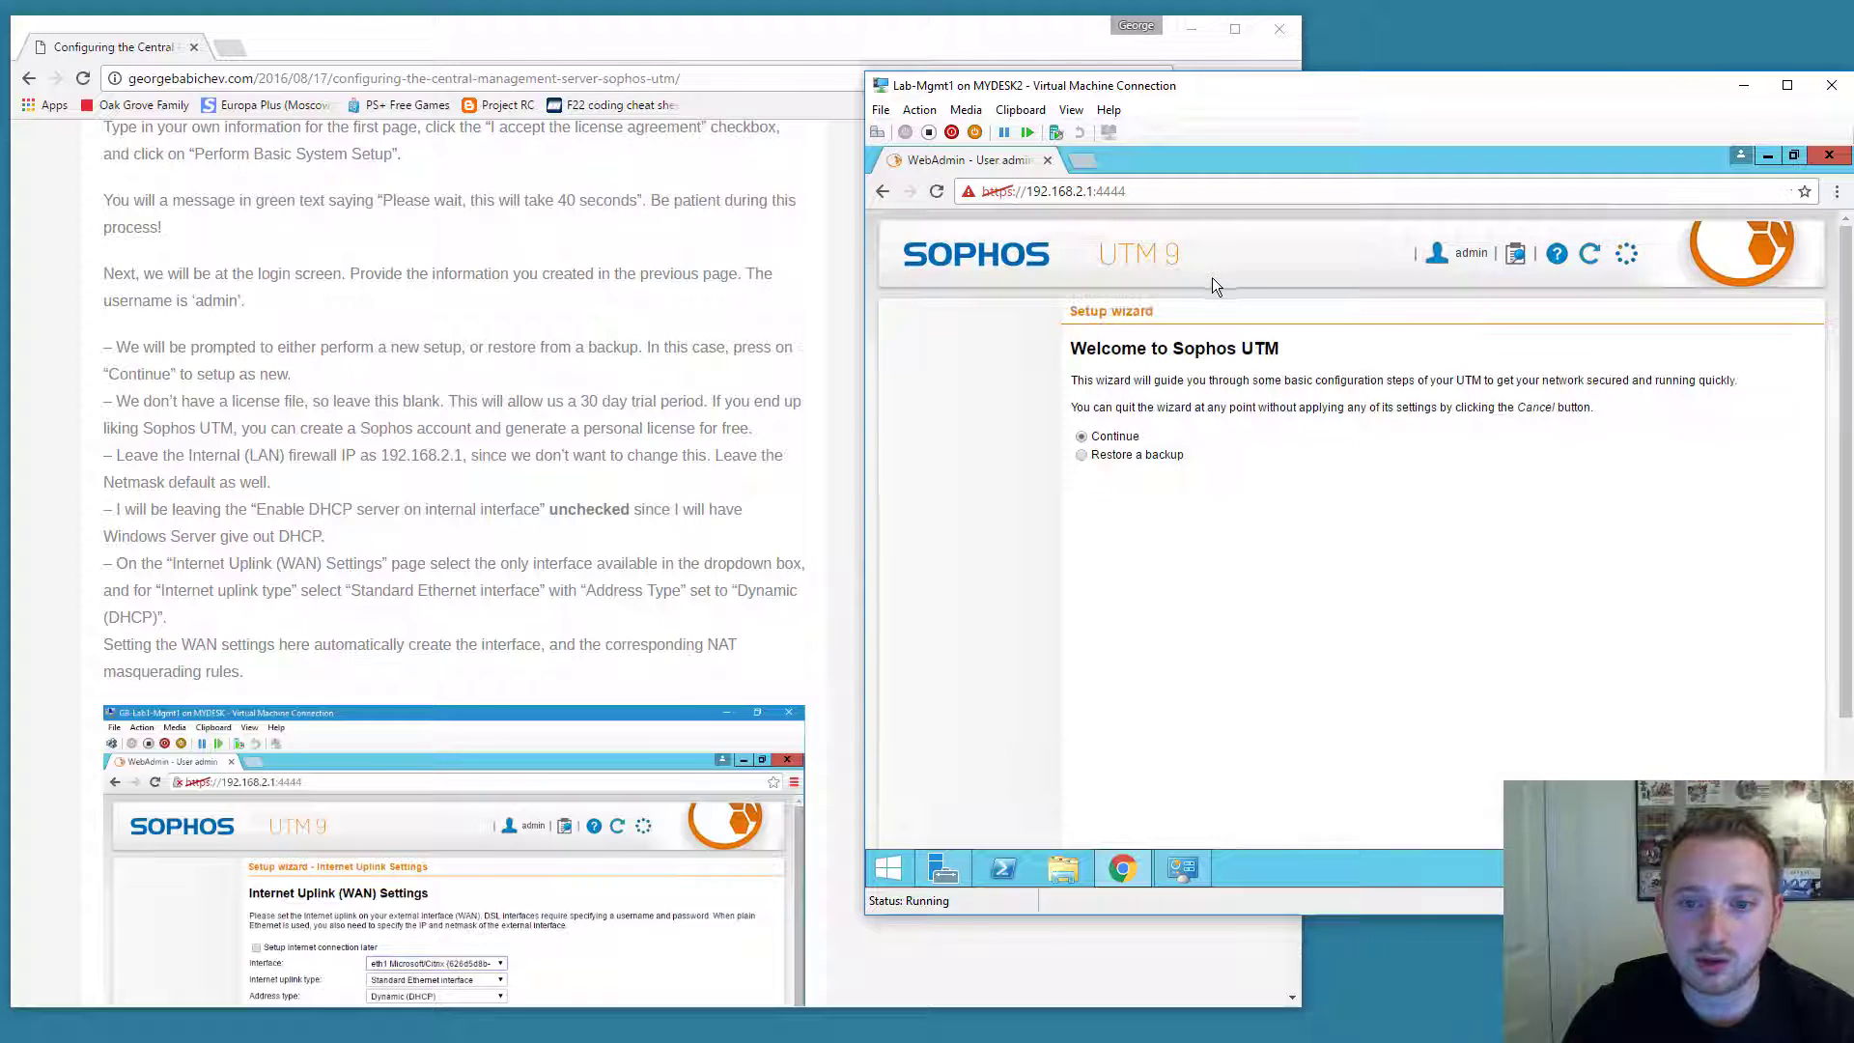
scroll(1145, 387, "down", 2)
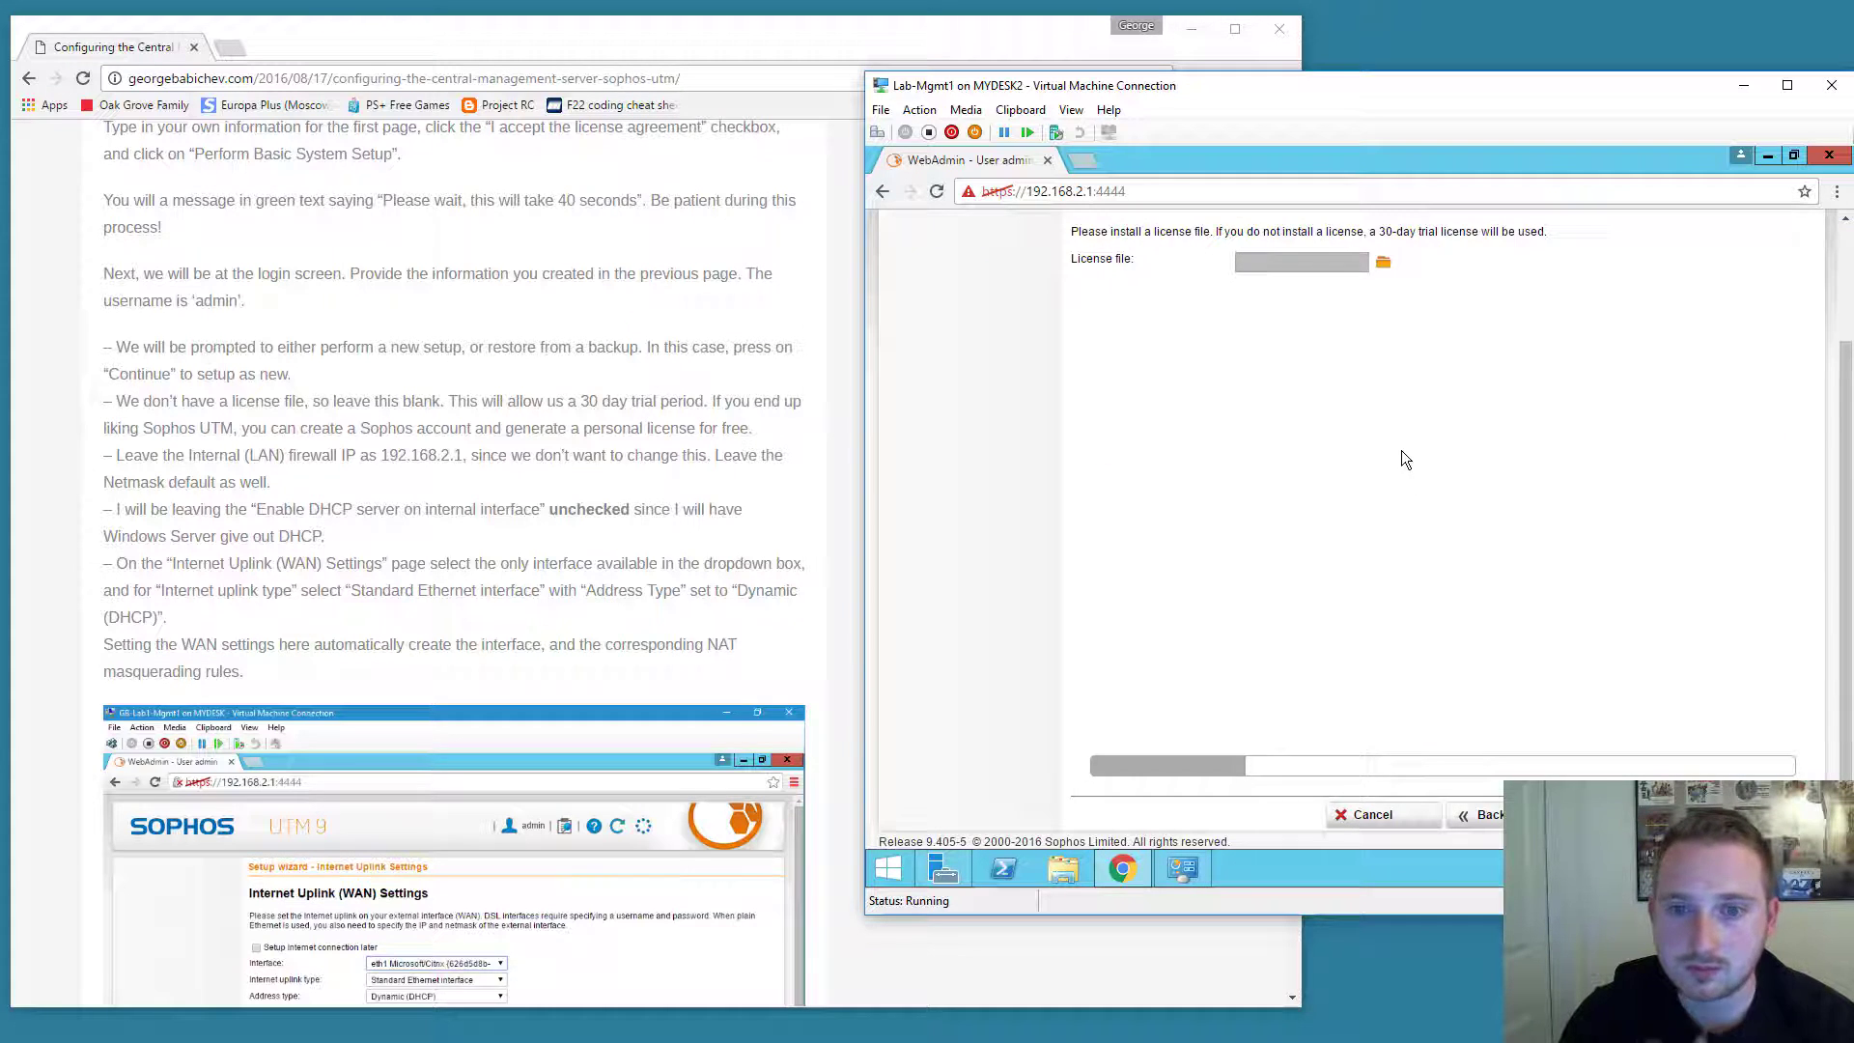
scroll(1381, 430, "up", 2)
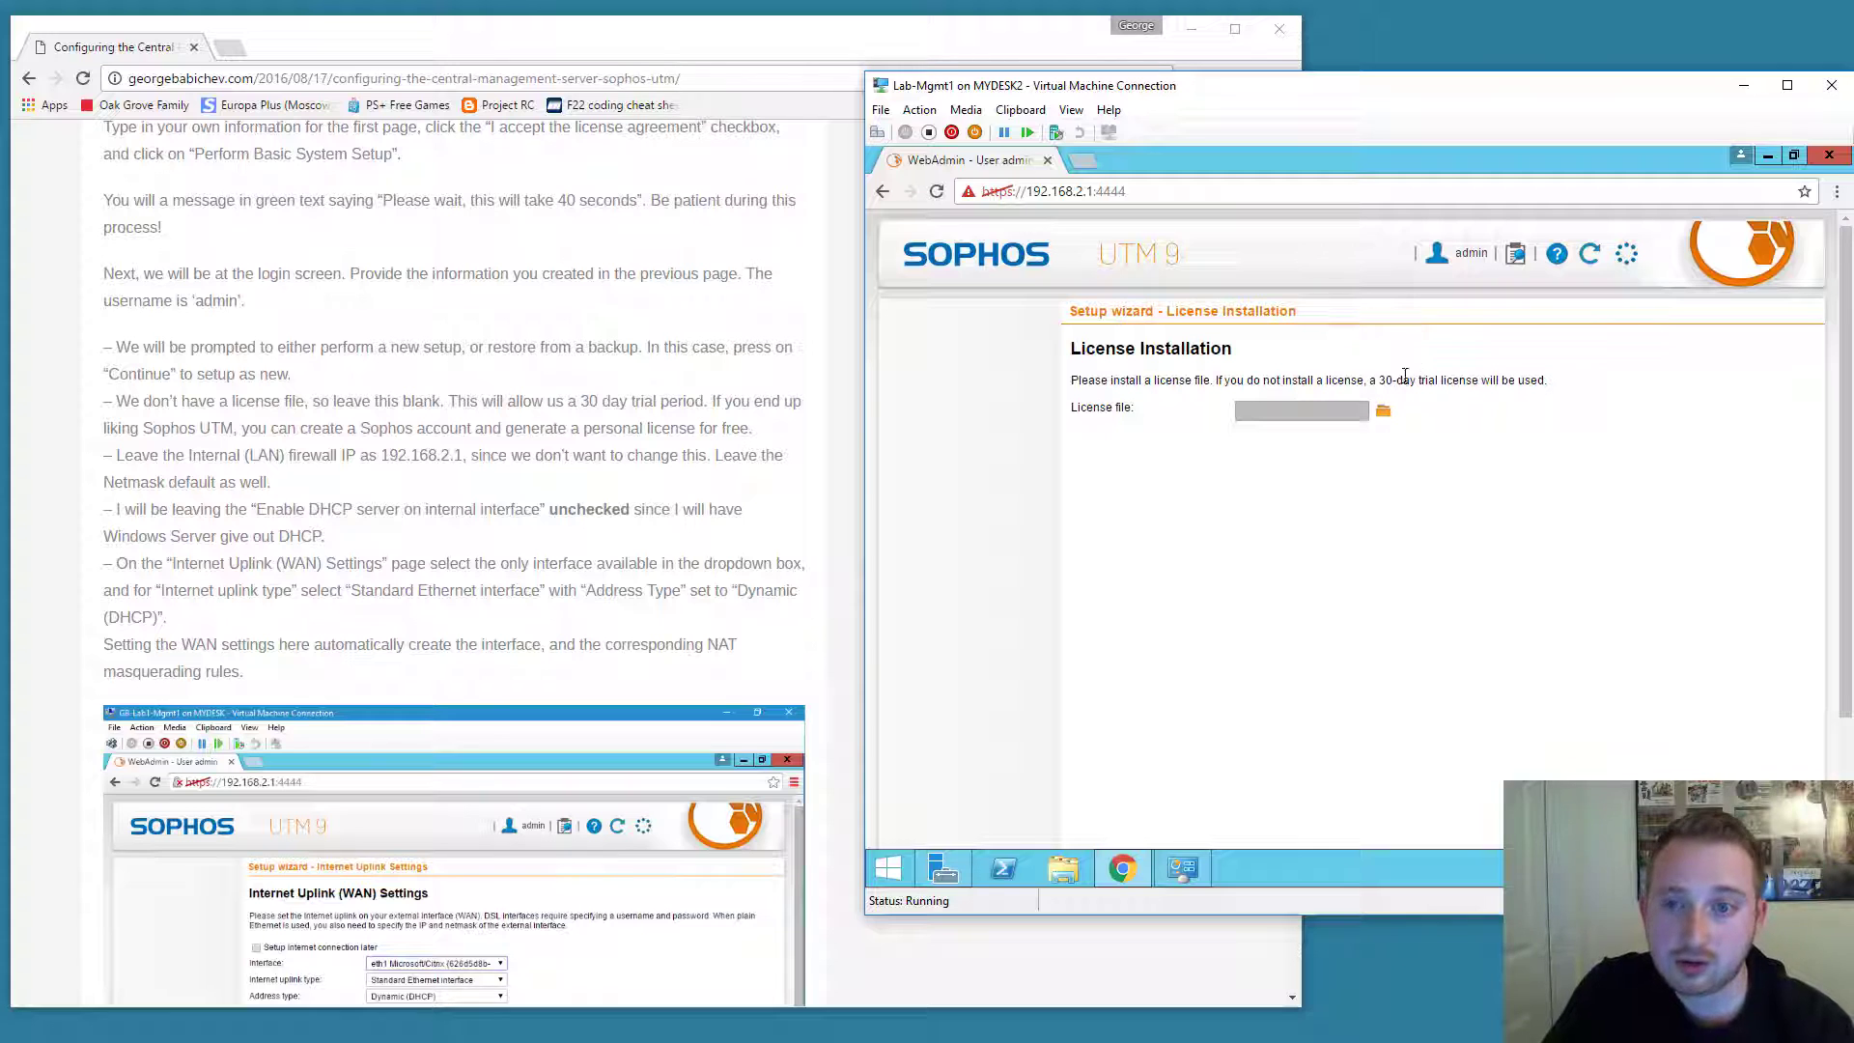
scroll(1523, 689, "down", 2)
Keep LAN 192.168.2.1 /24 with DHCP off, and pick eth1 as the uplink interface.
left_click(1593, 814)
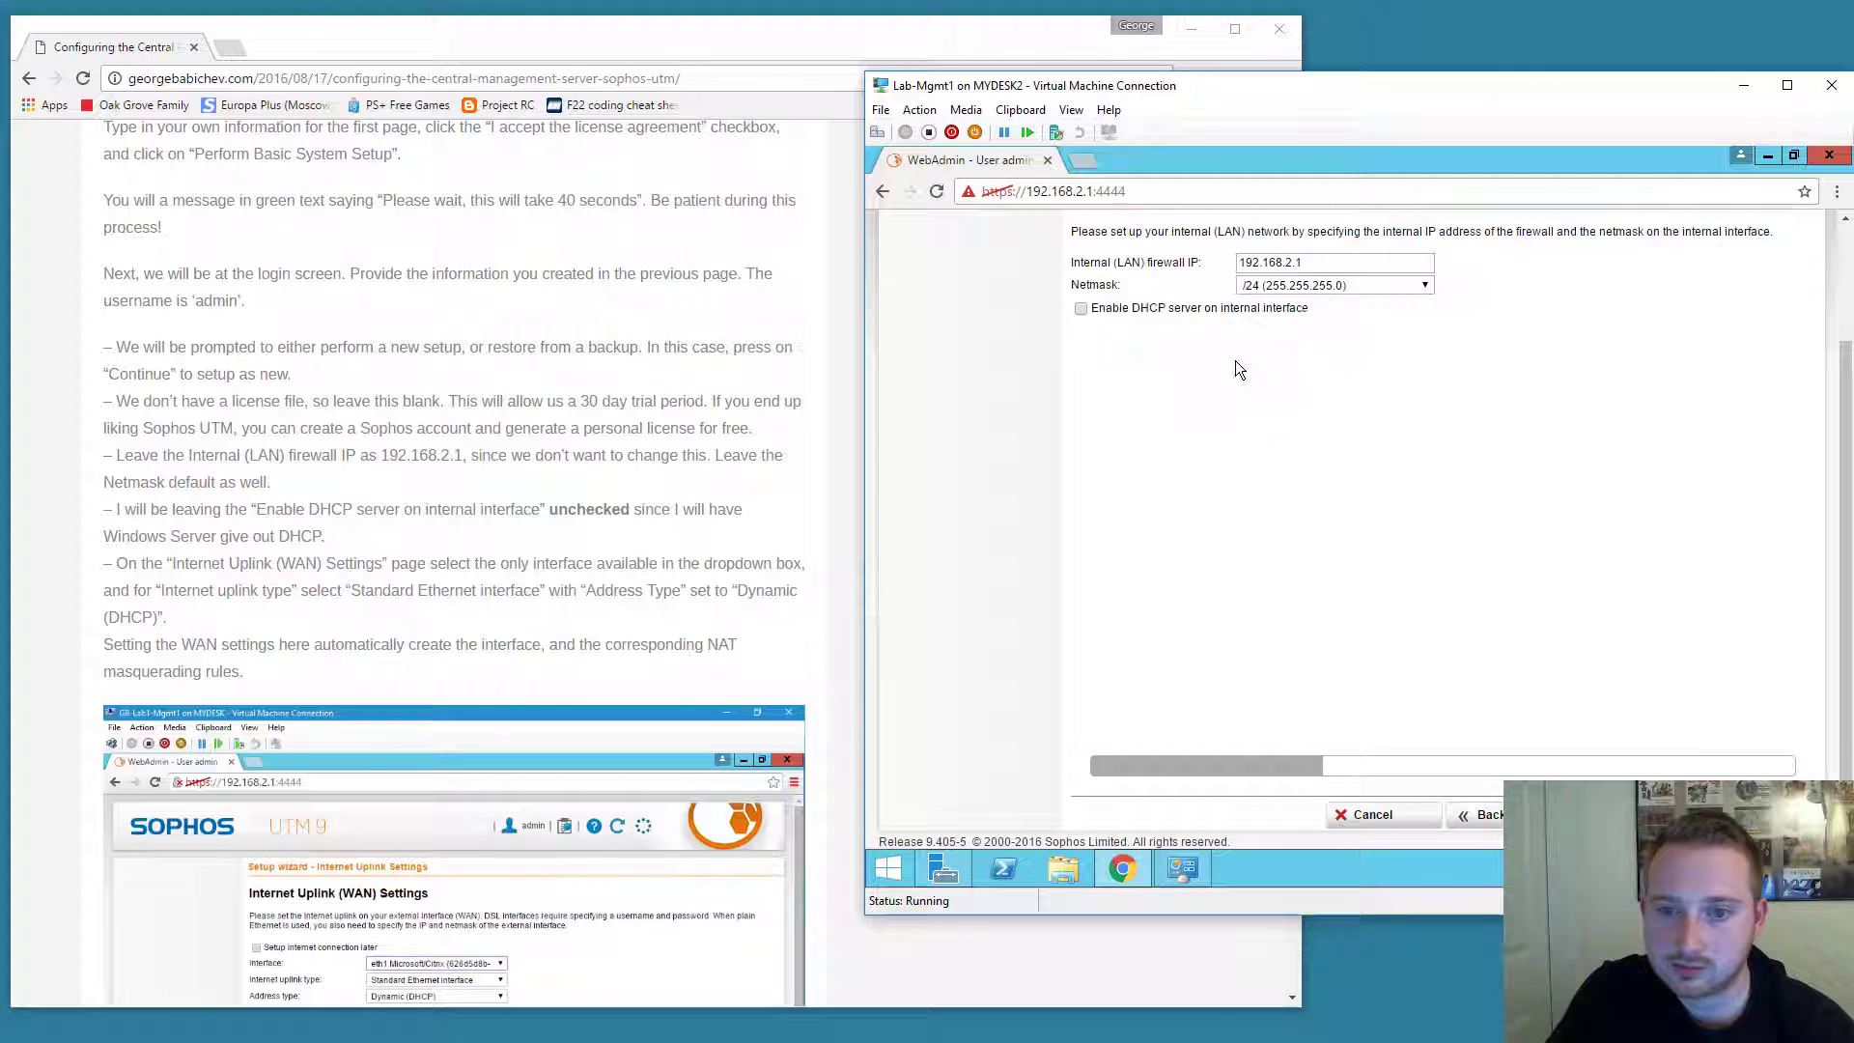
scroll(1199, 320, "up", 1)
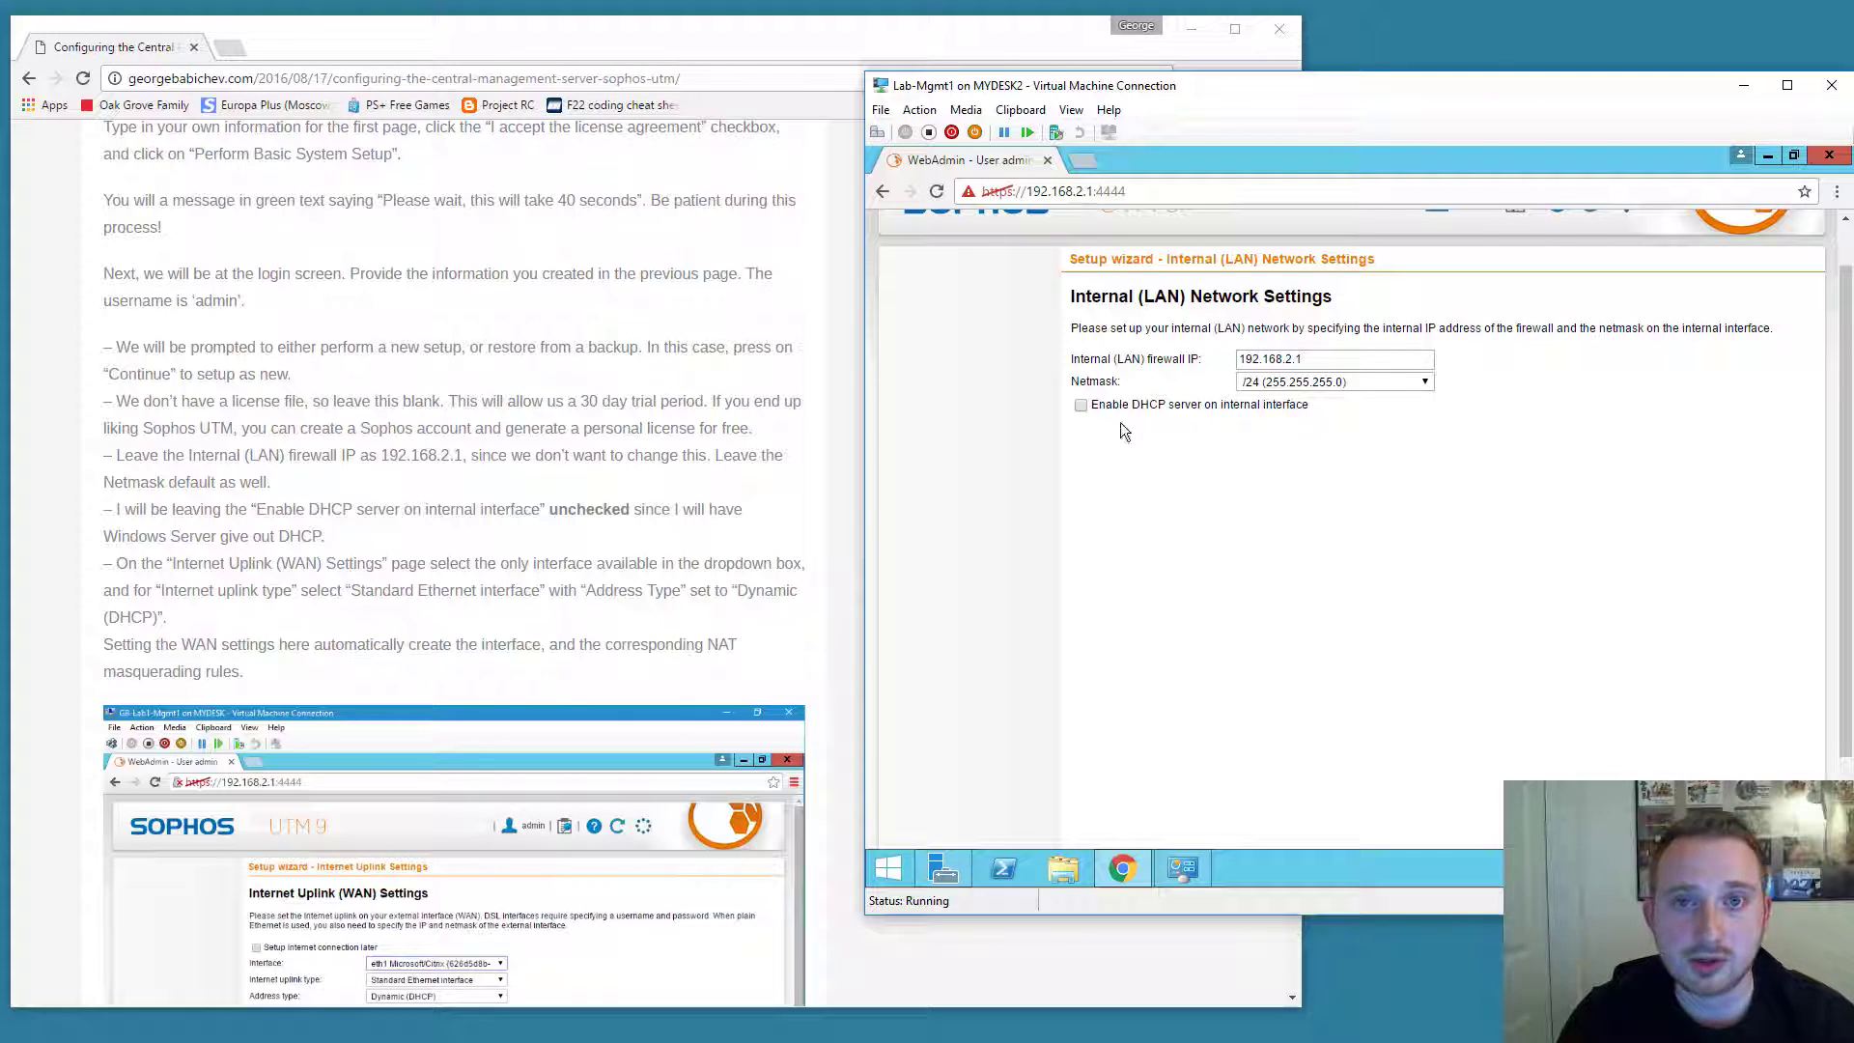
scroll(1149, 568, "down", 1)
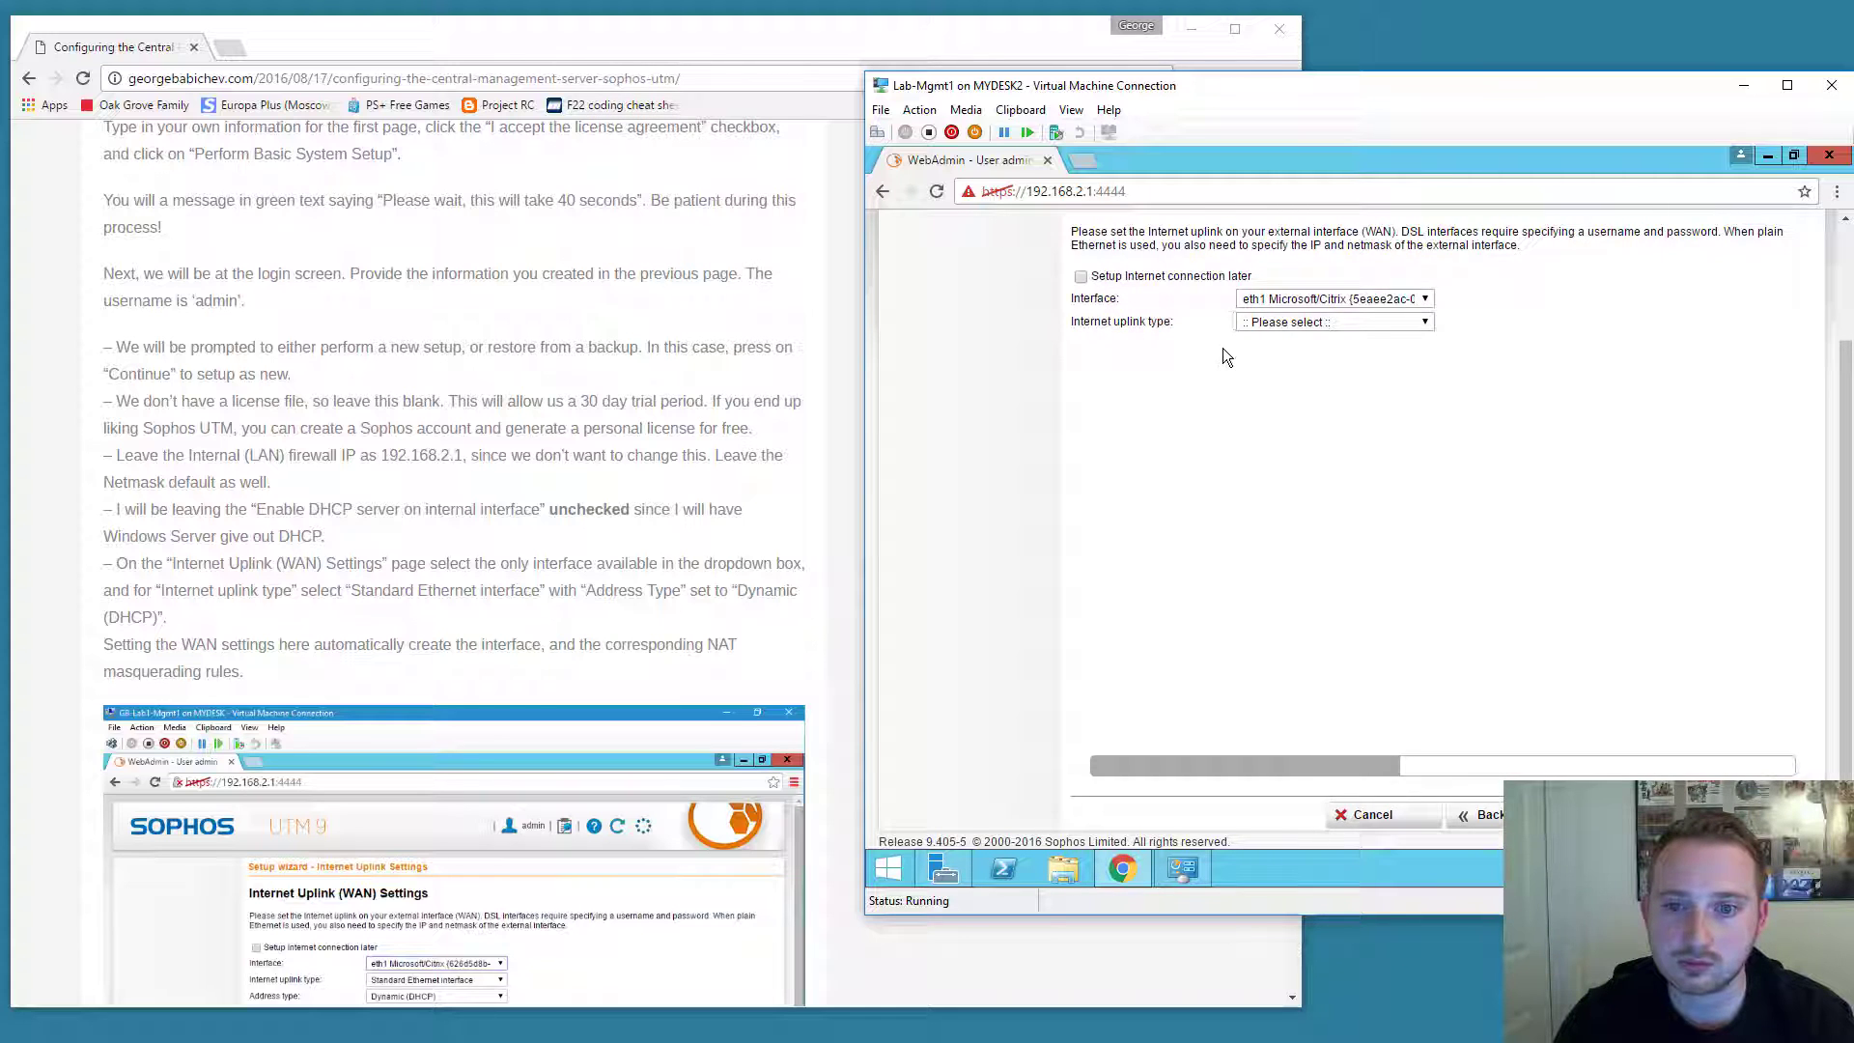
scroll(1223, 357, "up", 1)
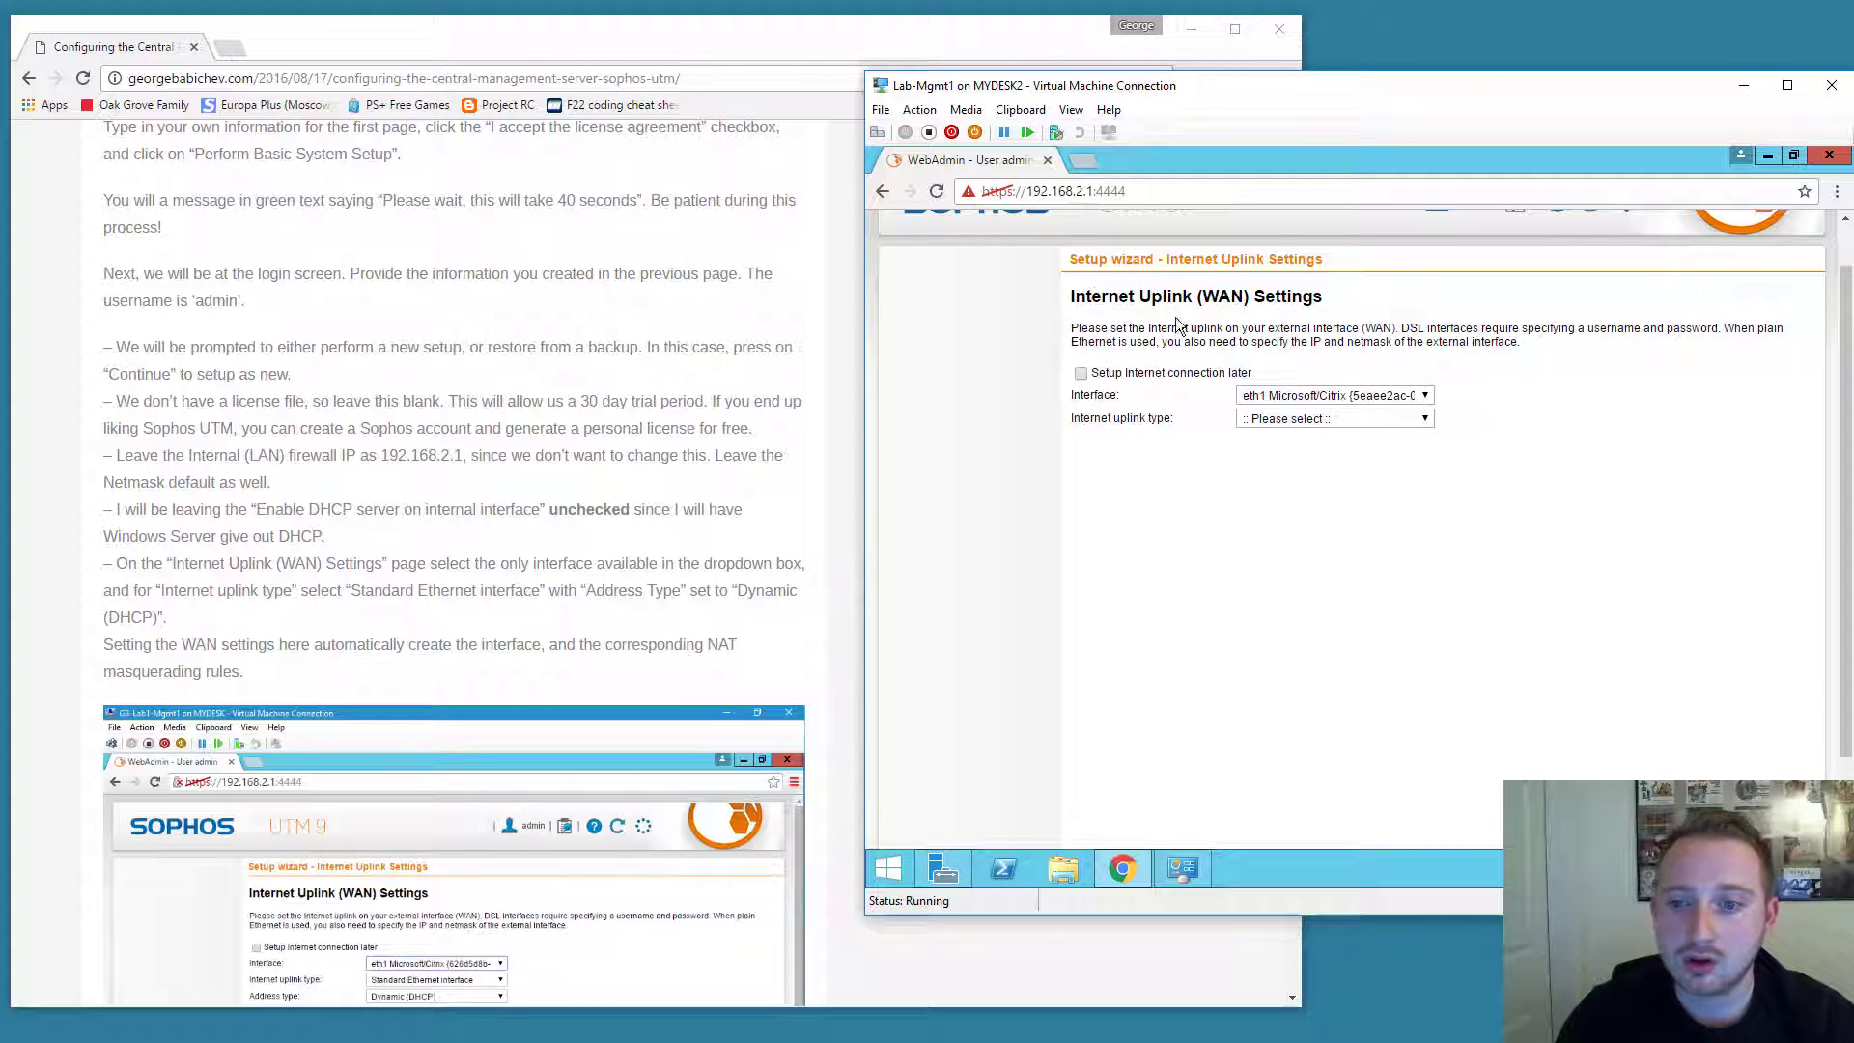
left_click(1297, 398)
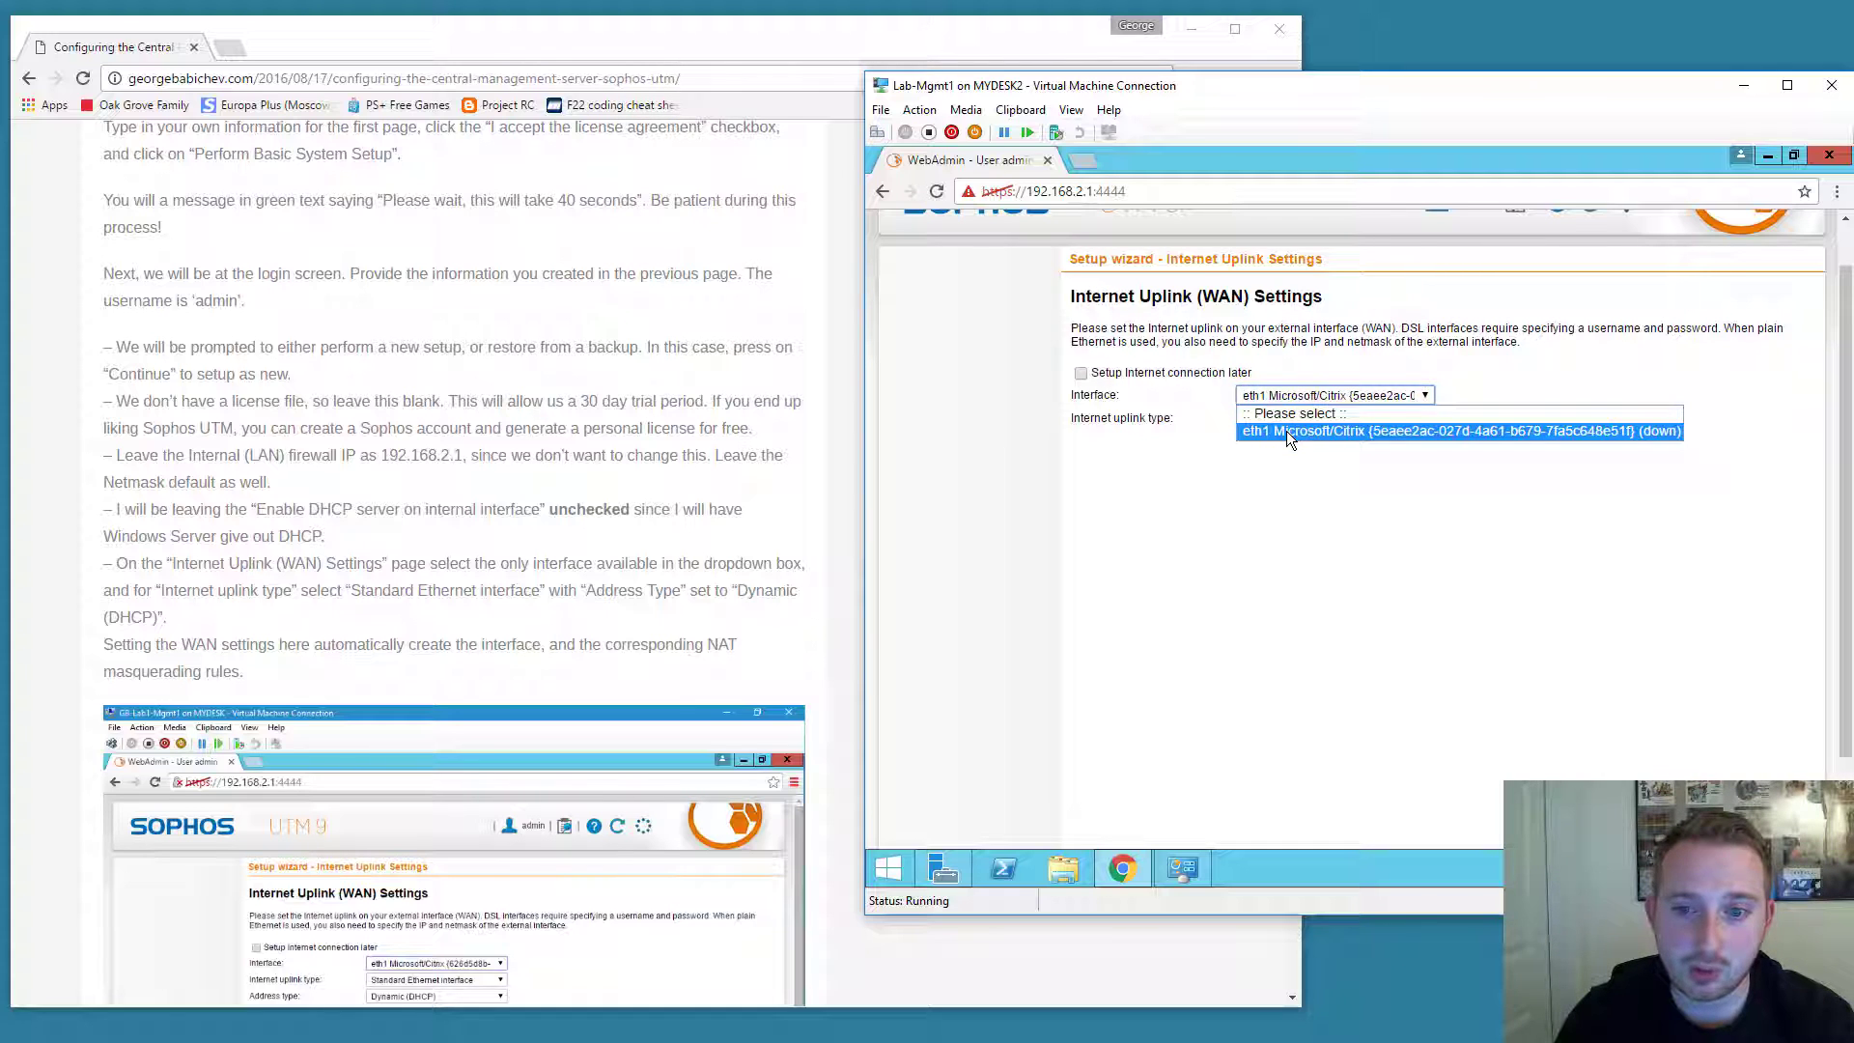
left_click(1286, 431)
Open Lab-Mgmt1's virtual machine settings, close them, and return to Hyper-V Manager.
left_click(881, 112)
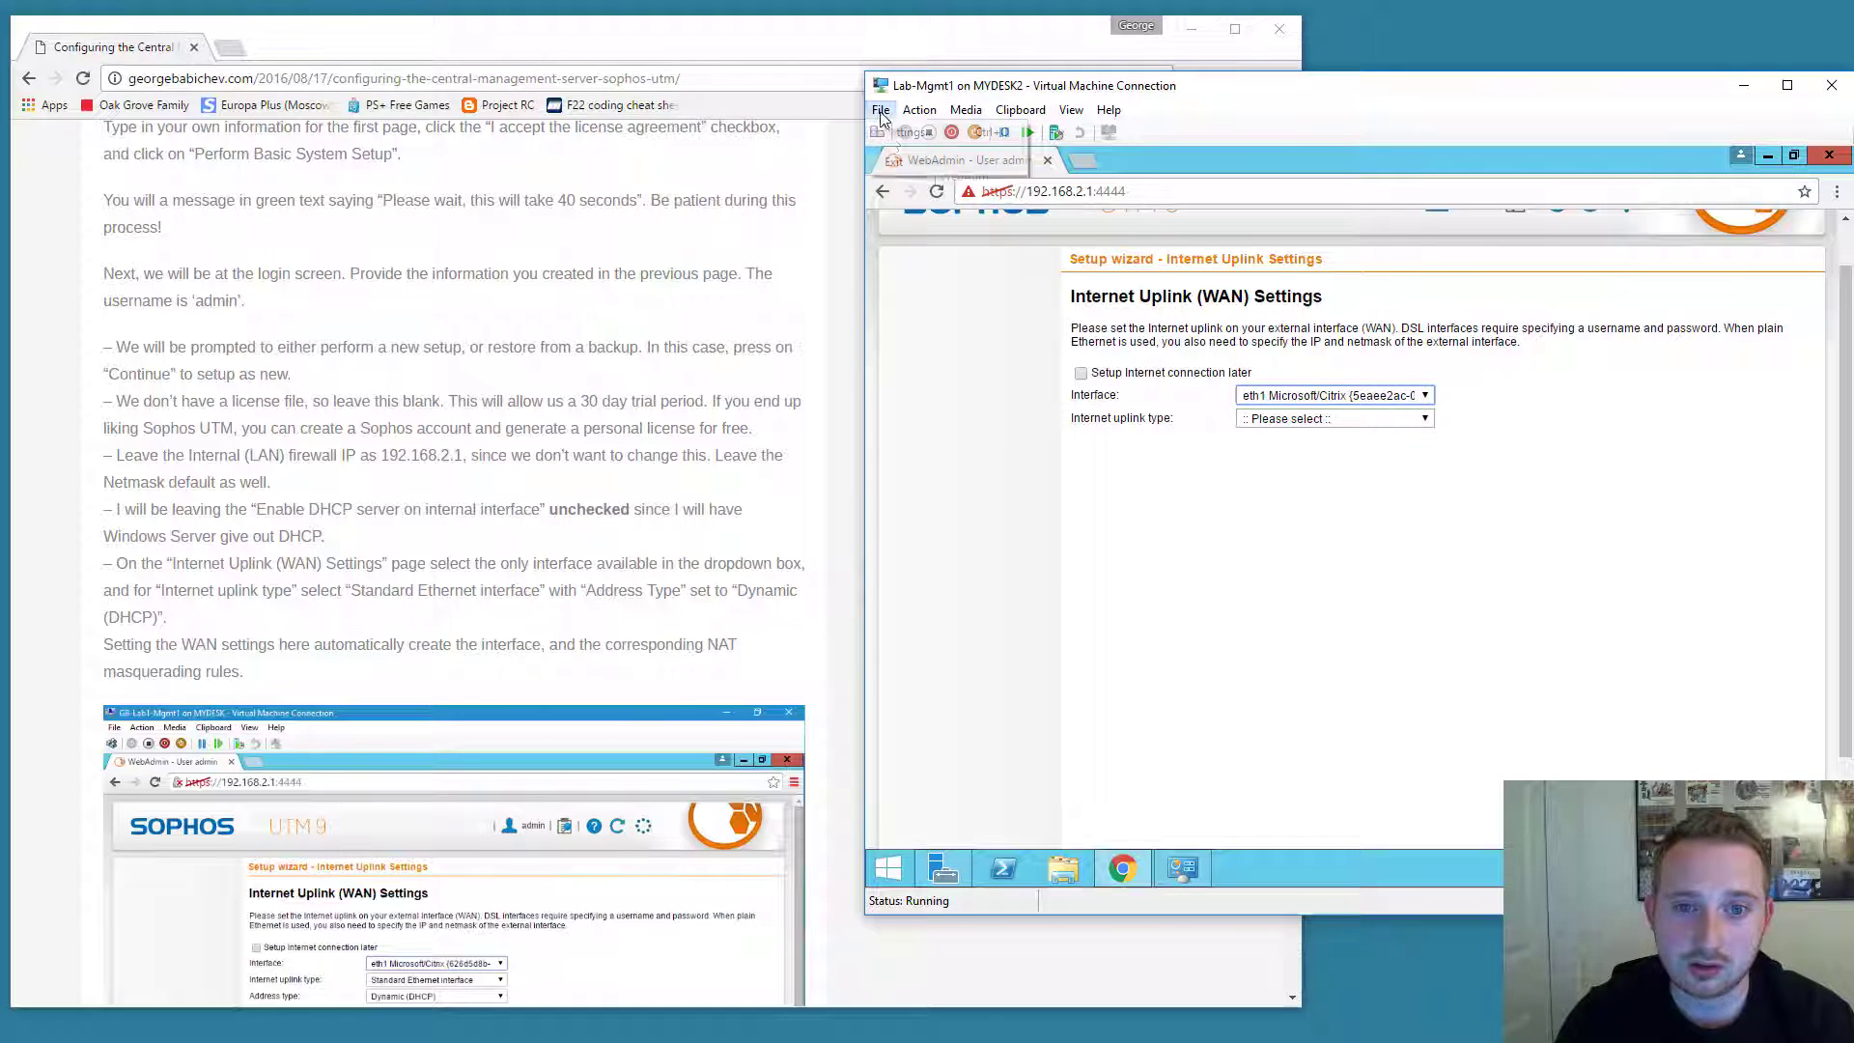
left_click(896, 137)
left_click_drag(1040, 205, 1443, 203)
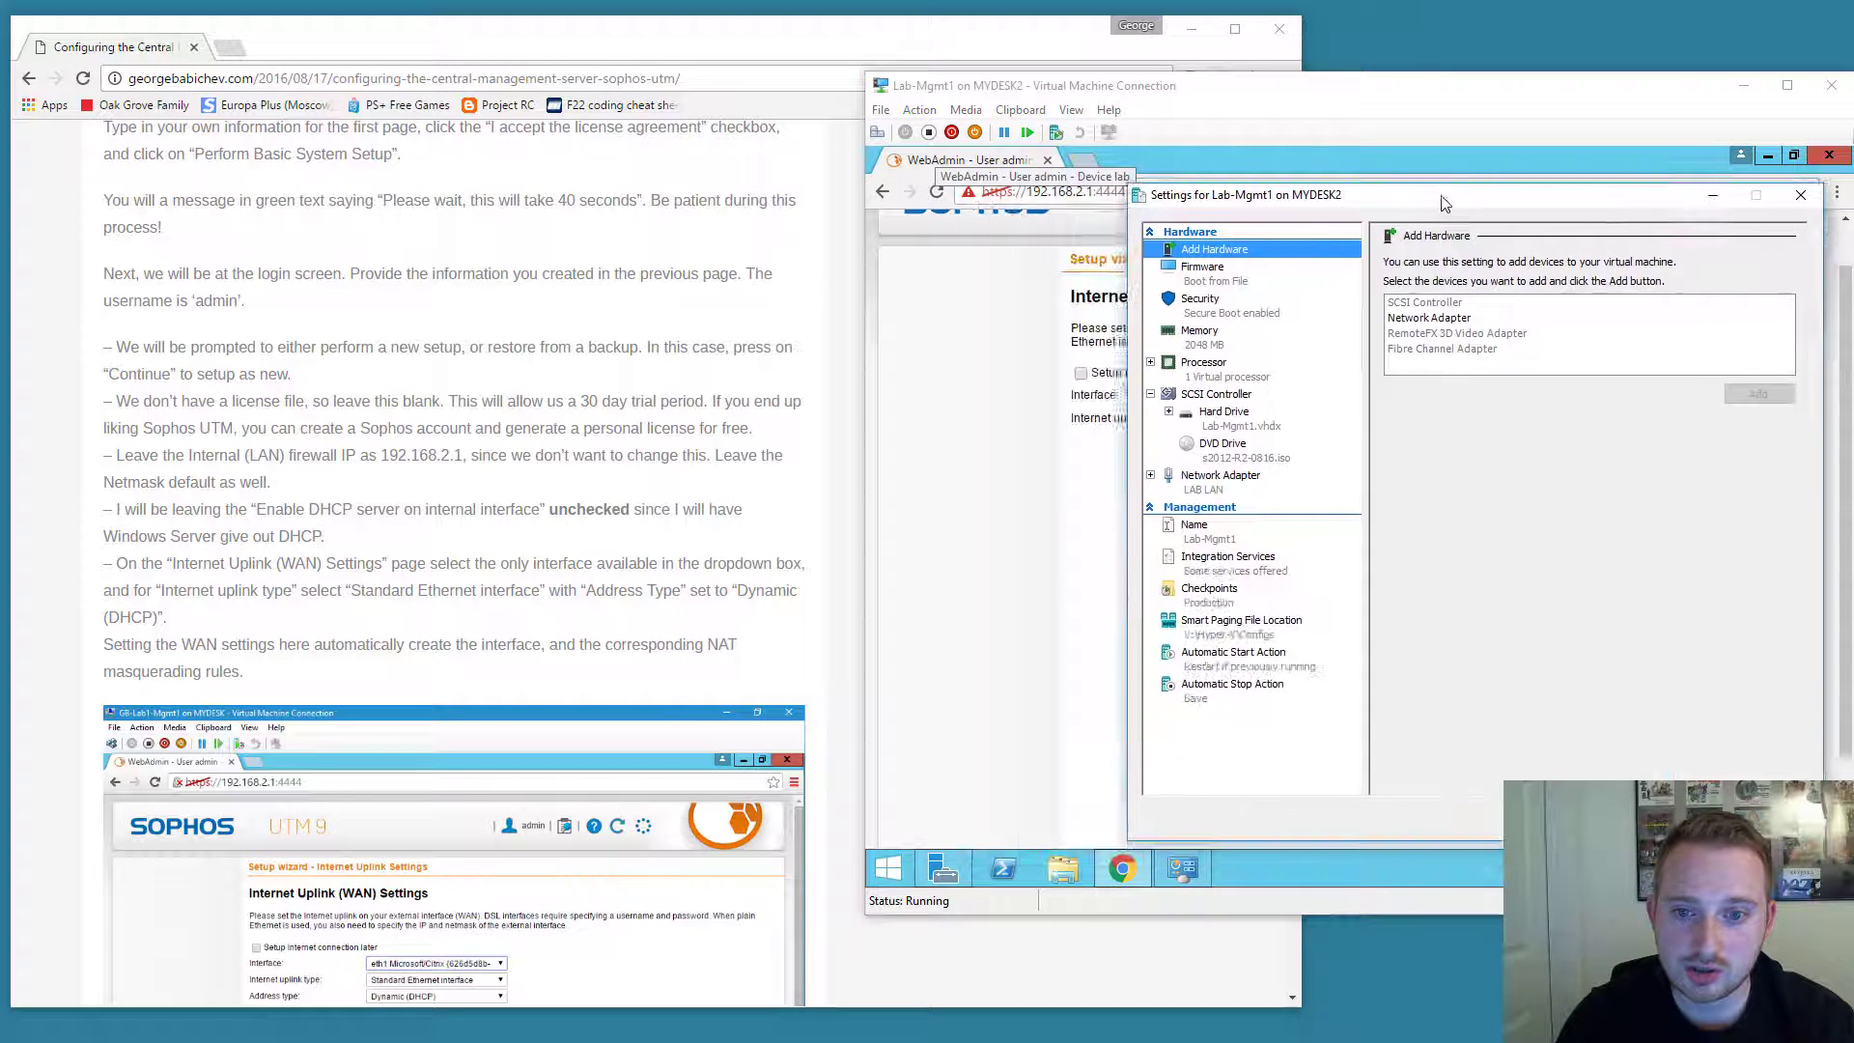
left_click(1794, 193)
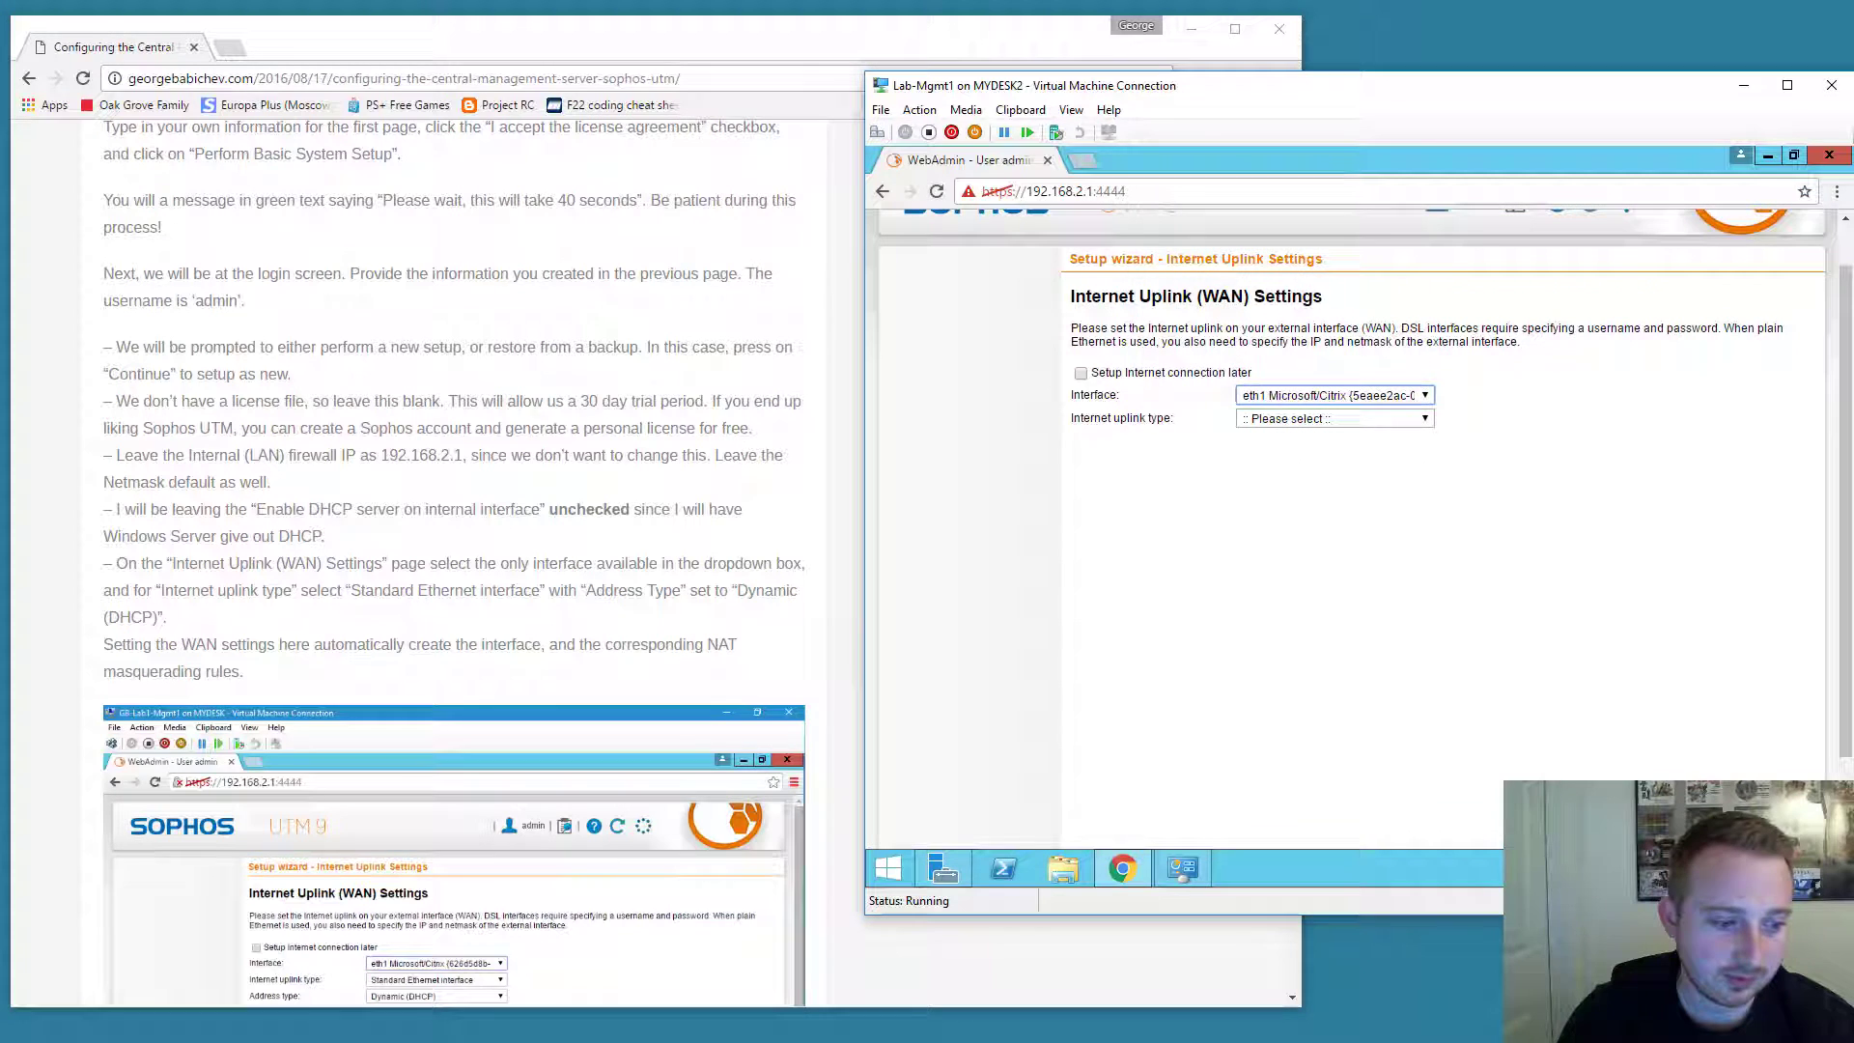
key("alt+Tab")
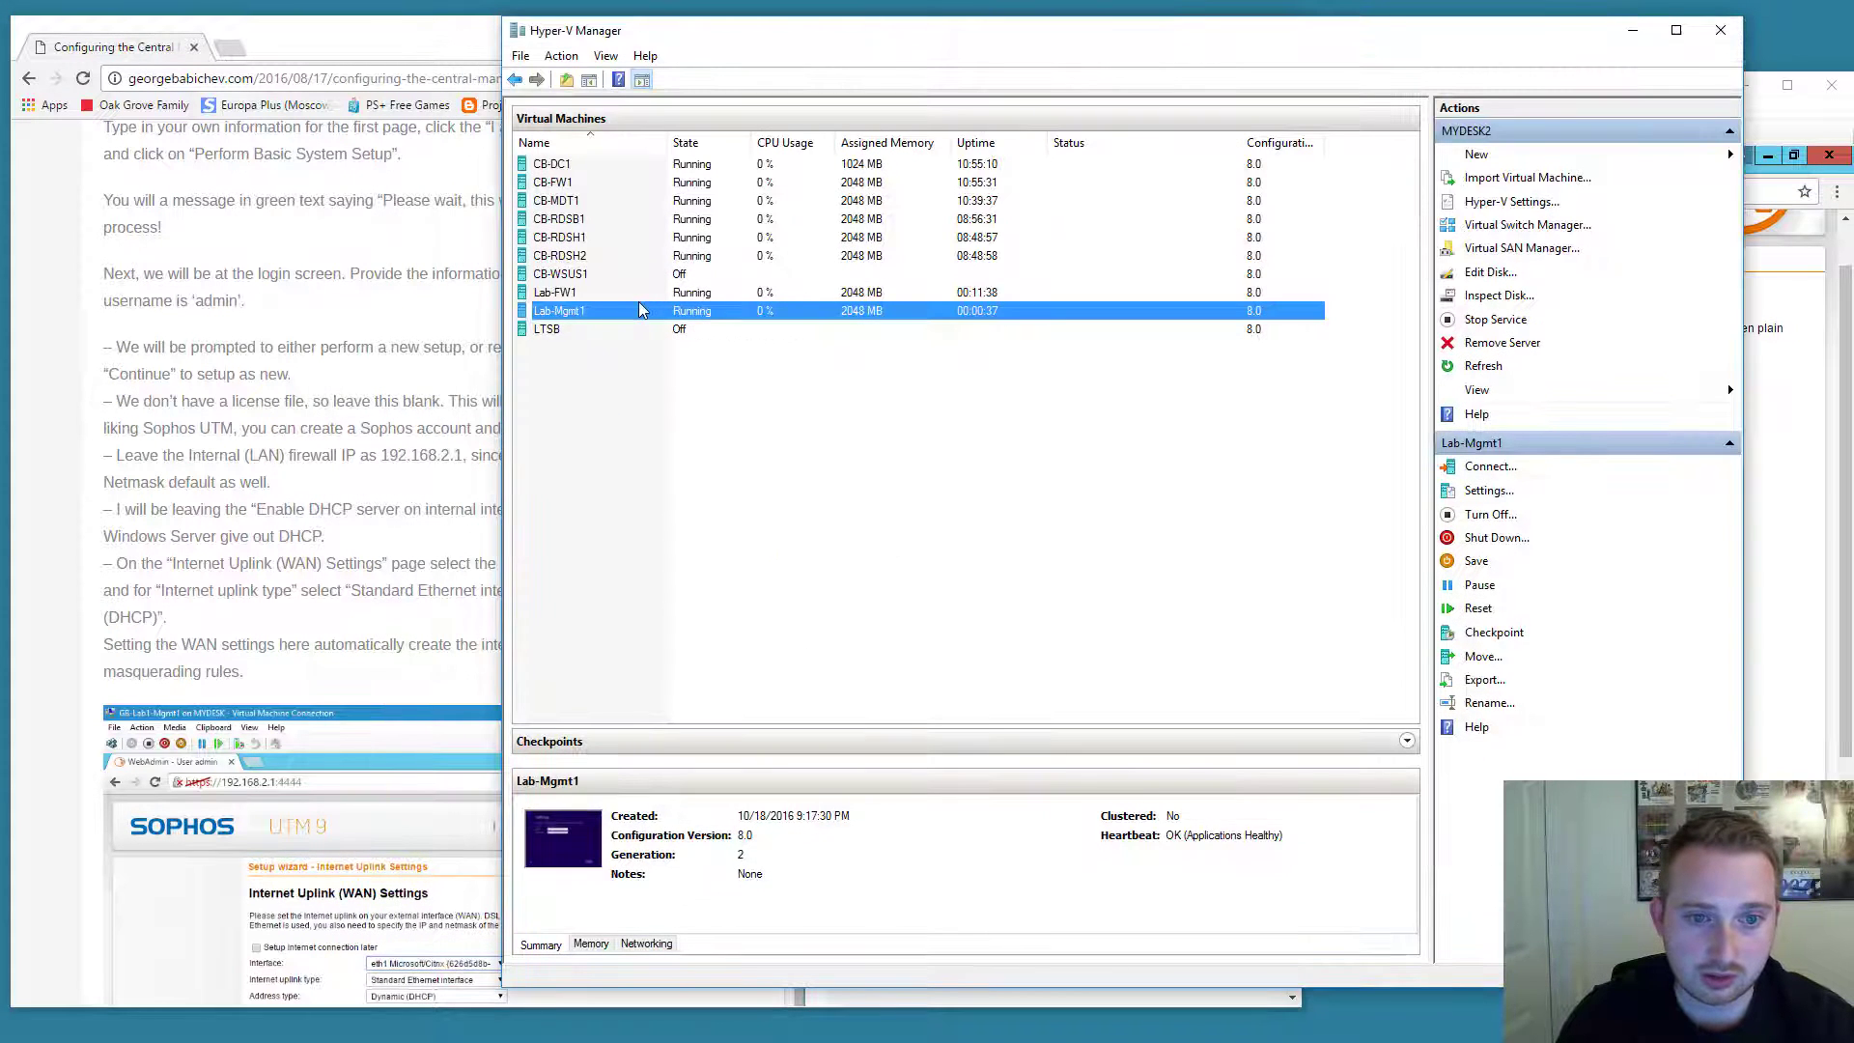
Connect to Lab-FW1 and view its Ethernet WAN network adapter in Settings.
left_click(644, 301)
double_click(644, 300)
left_click(291, 120)
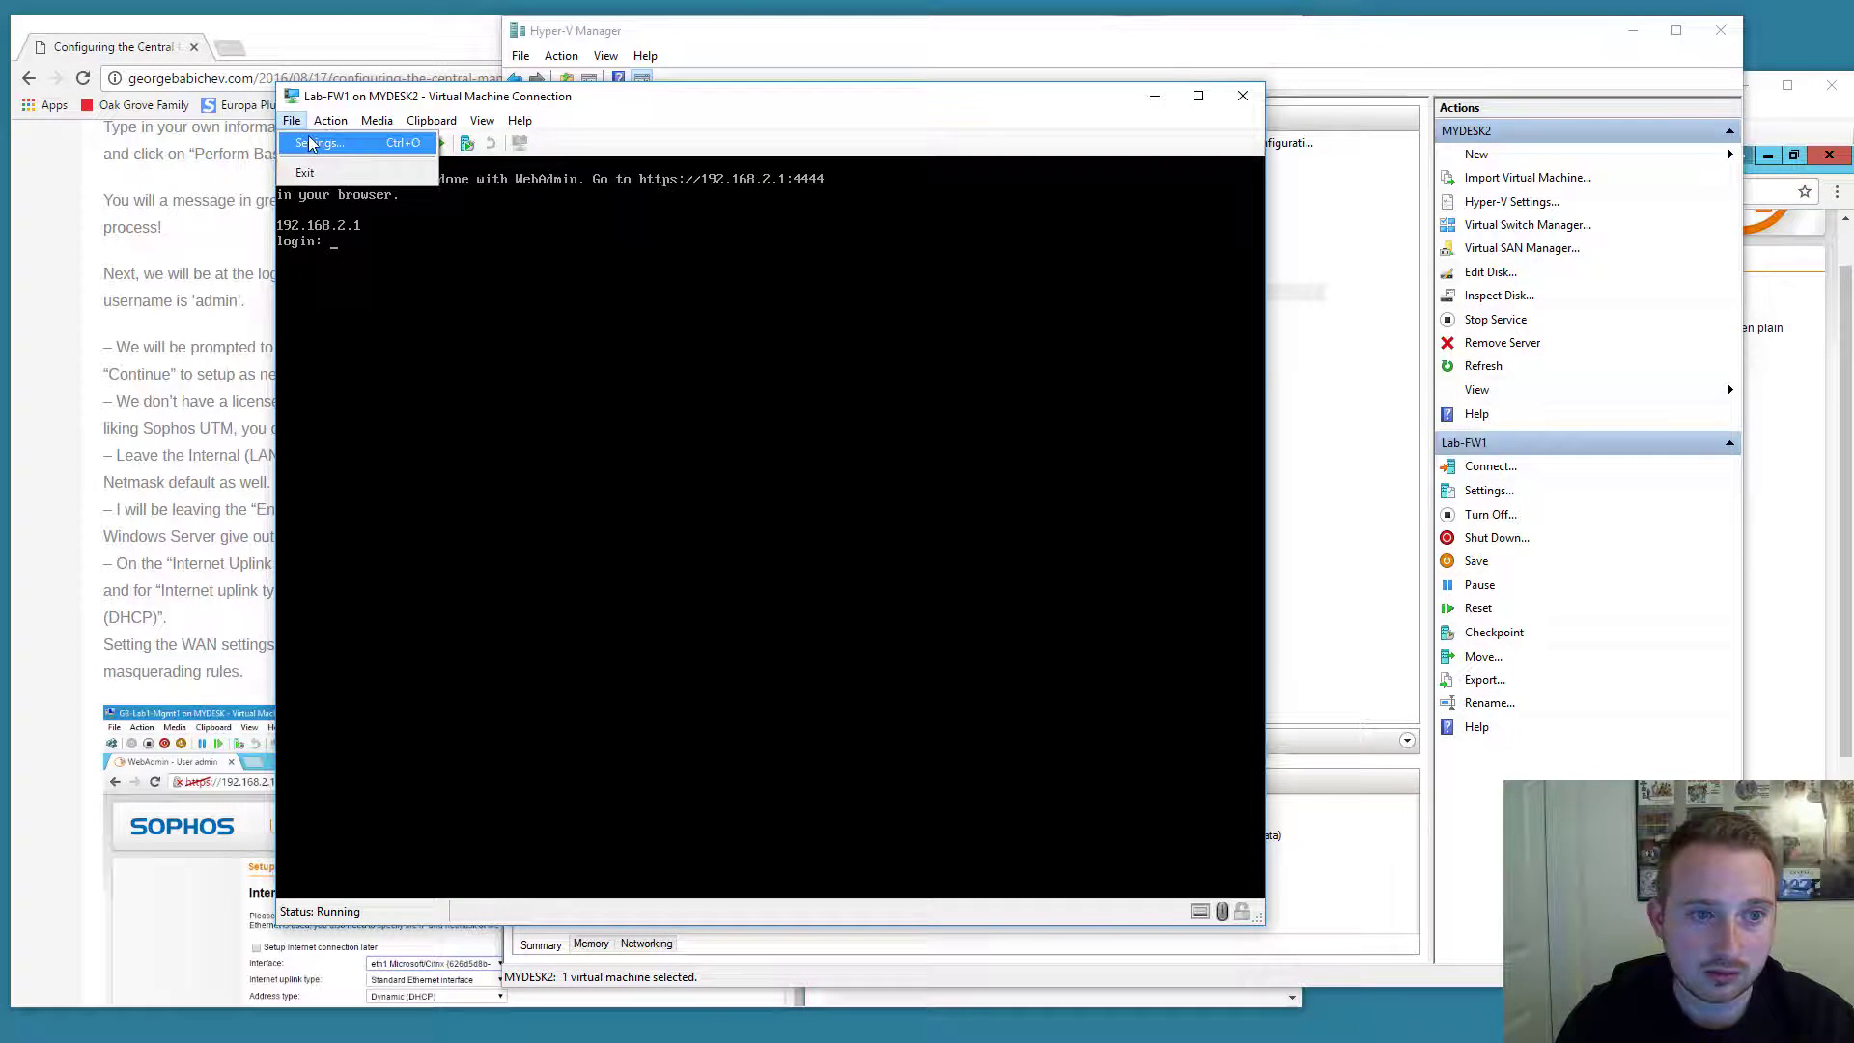
left_click(319, 140)
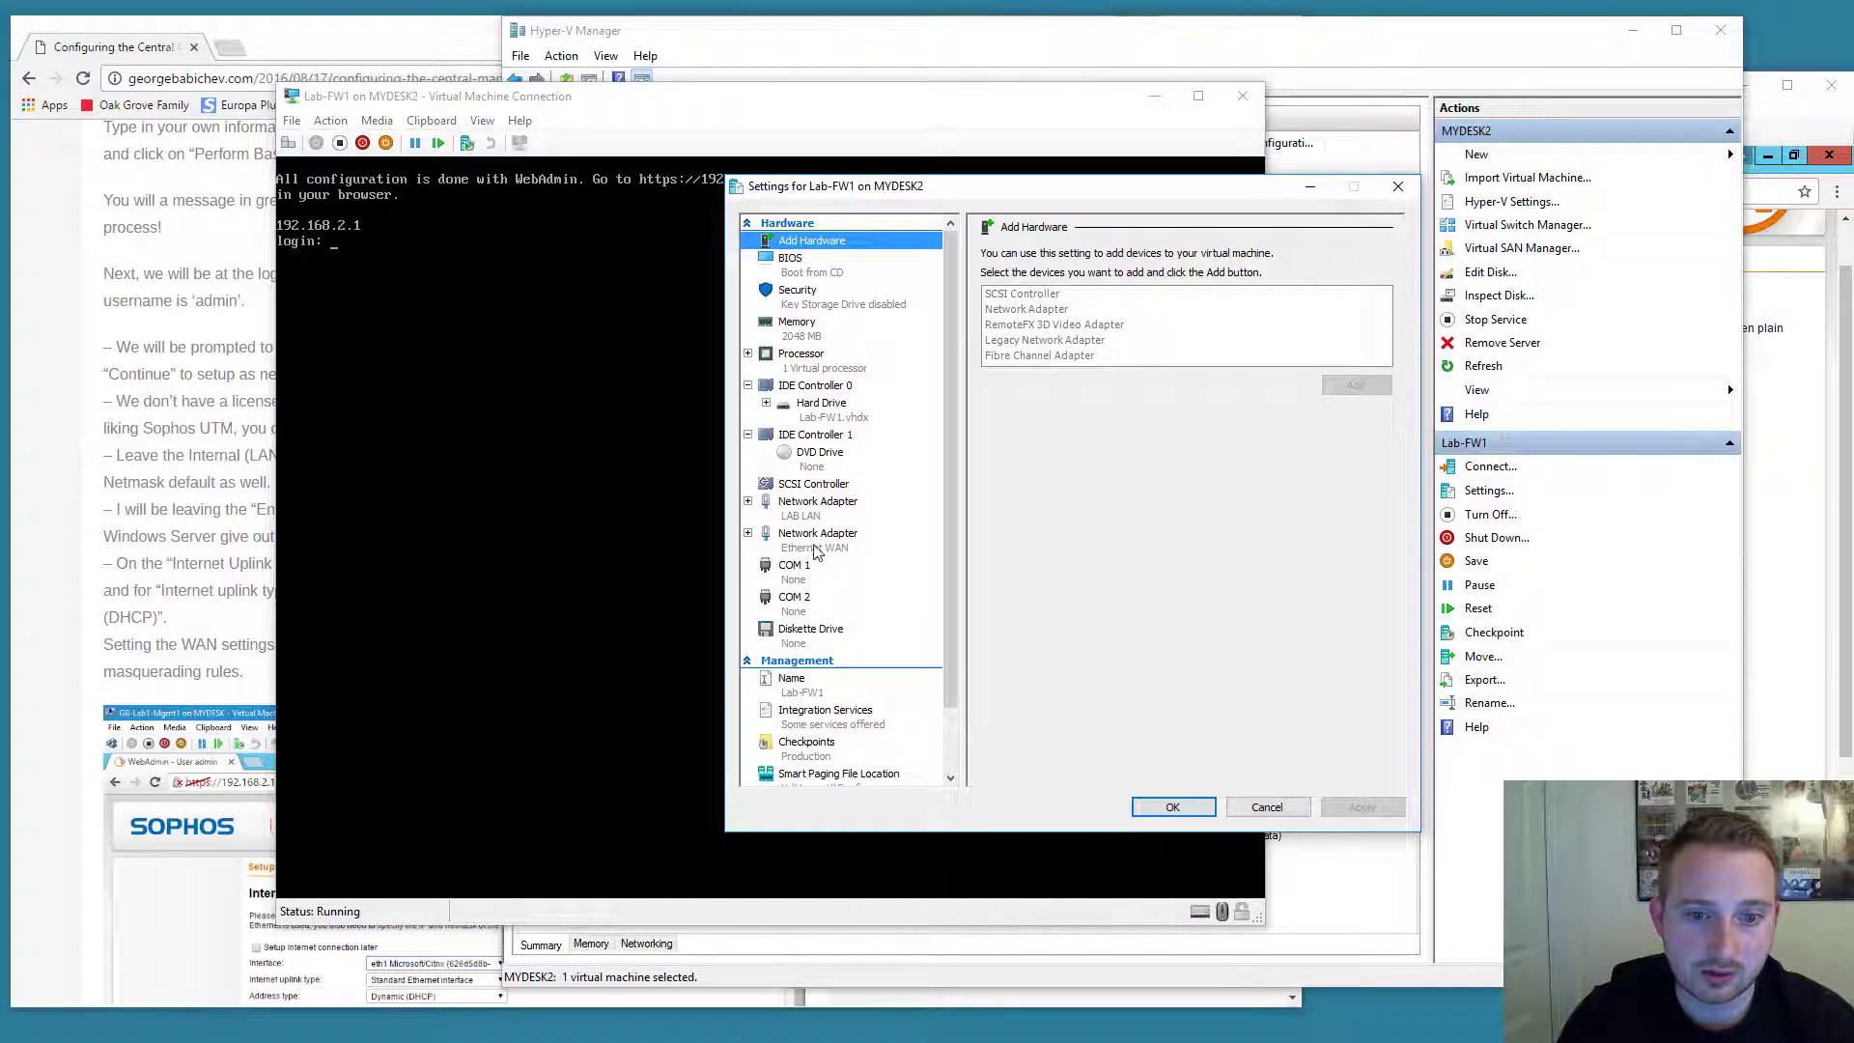
left_click(814, 540)
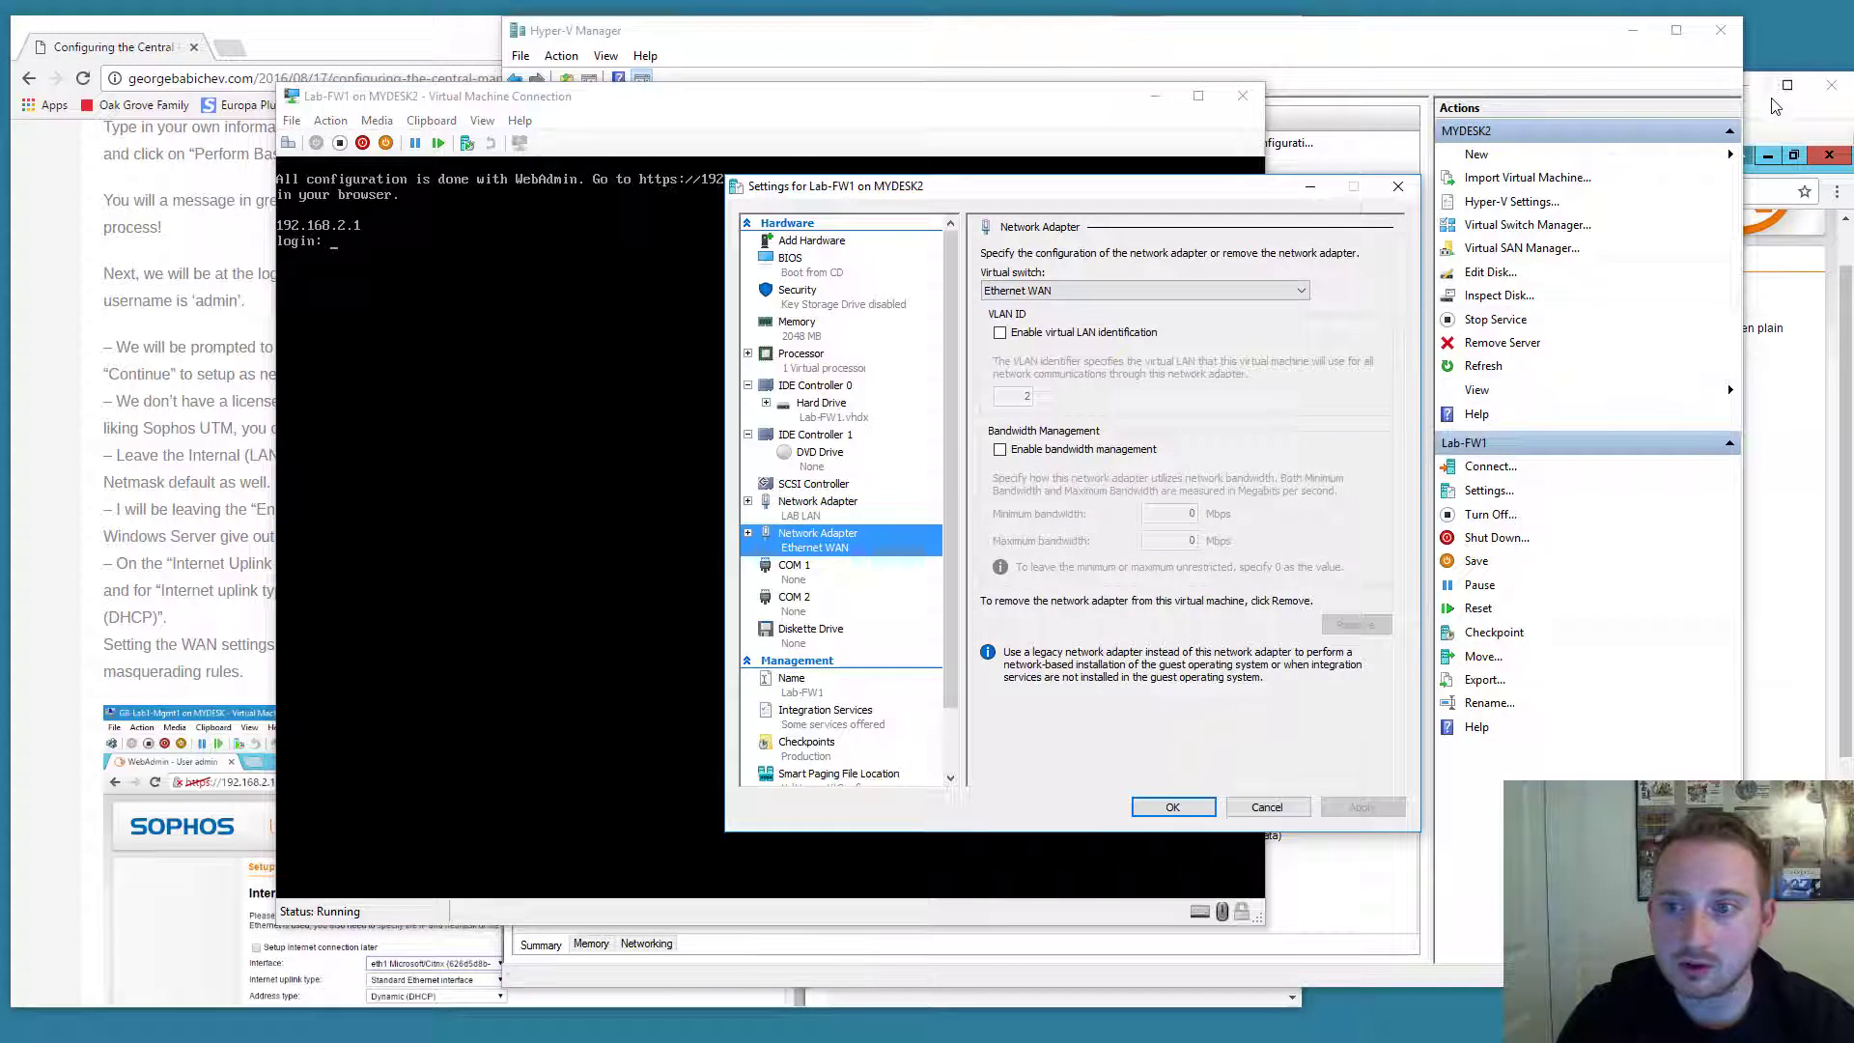
left_click(1772, 122)
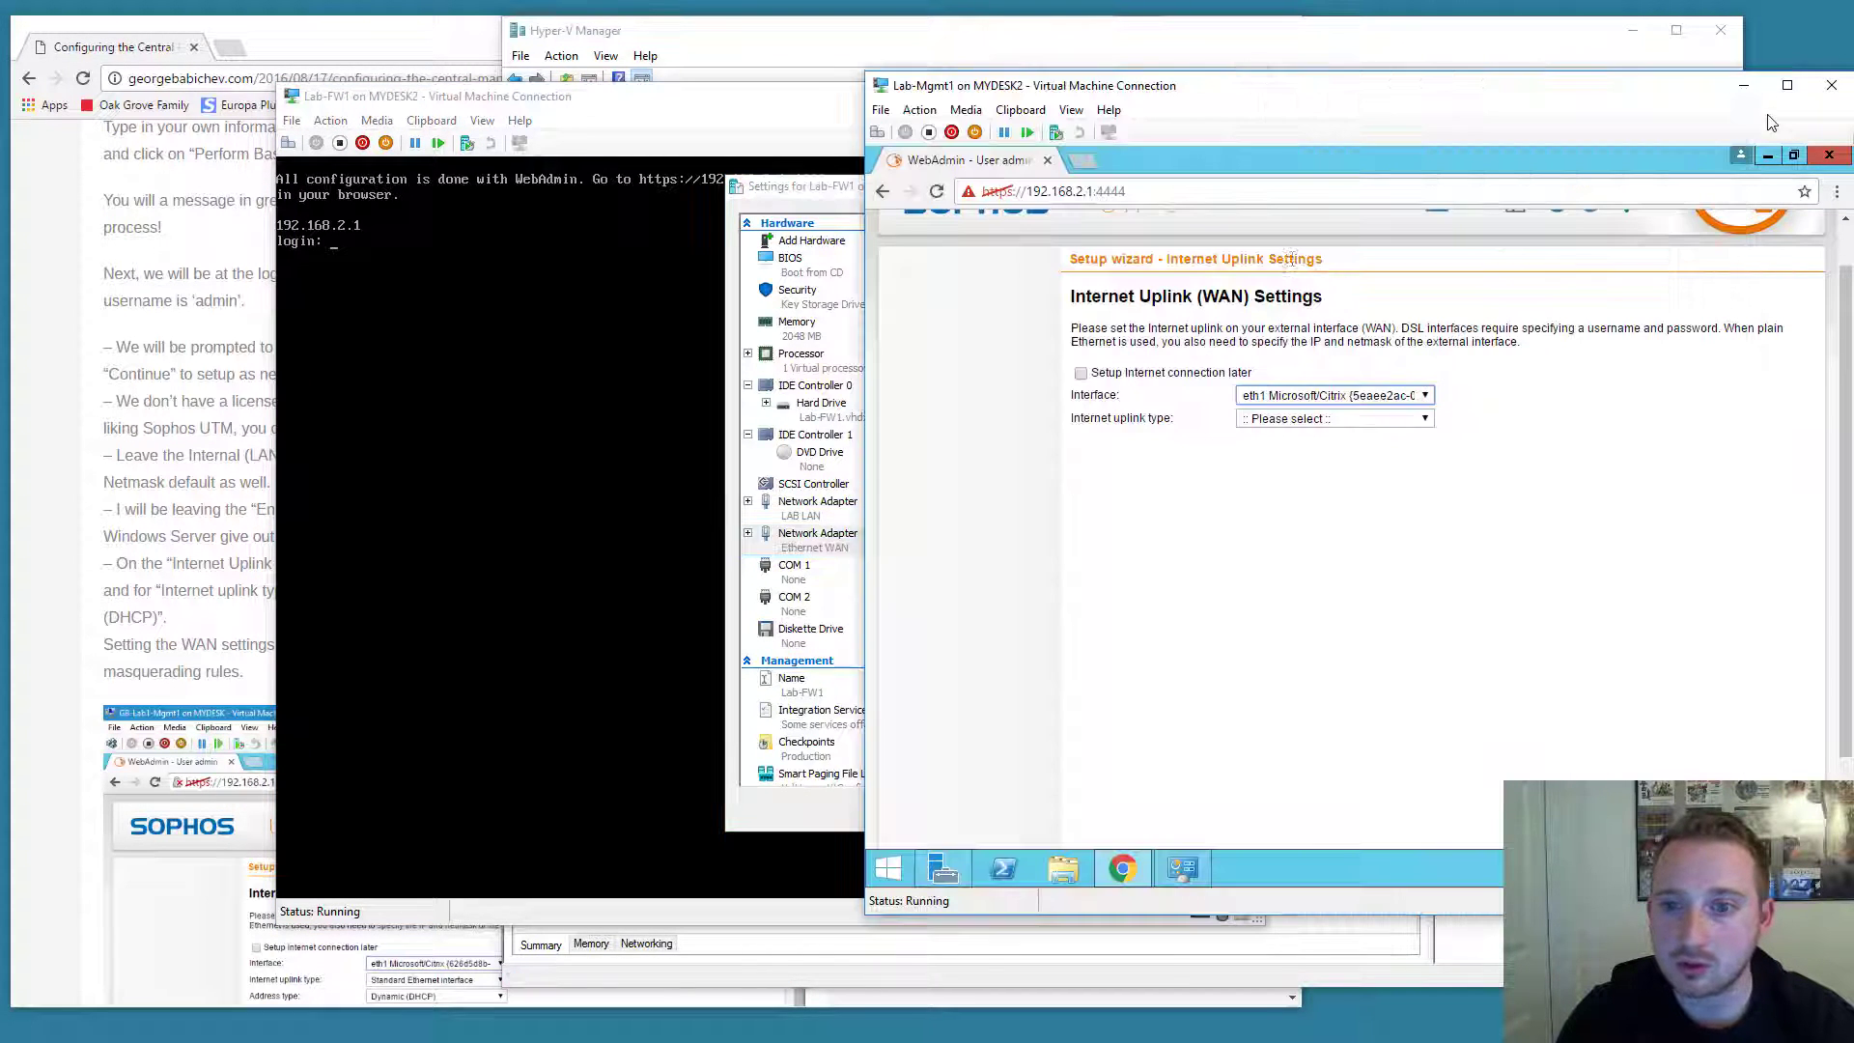
Keep eth1 as a Standard Ethernet interface with Dynamic (DHCP) addressing and continue.
left_click(1289, 401)
left_click(1291, 423)
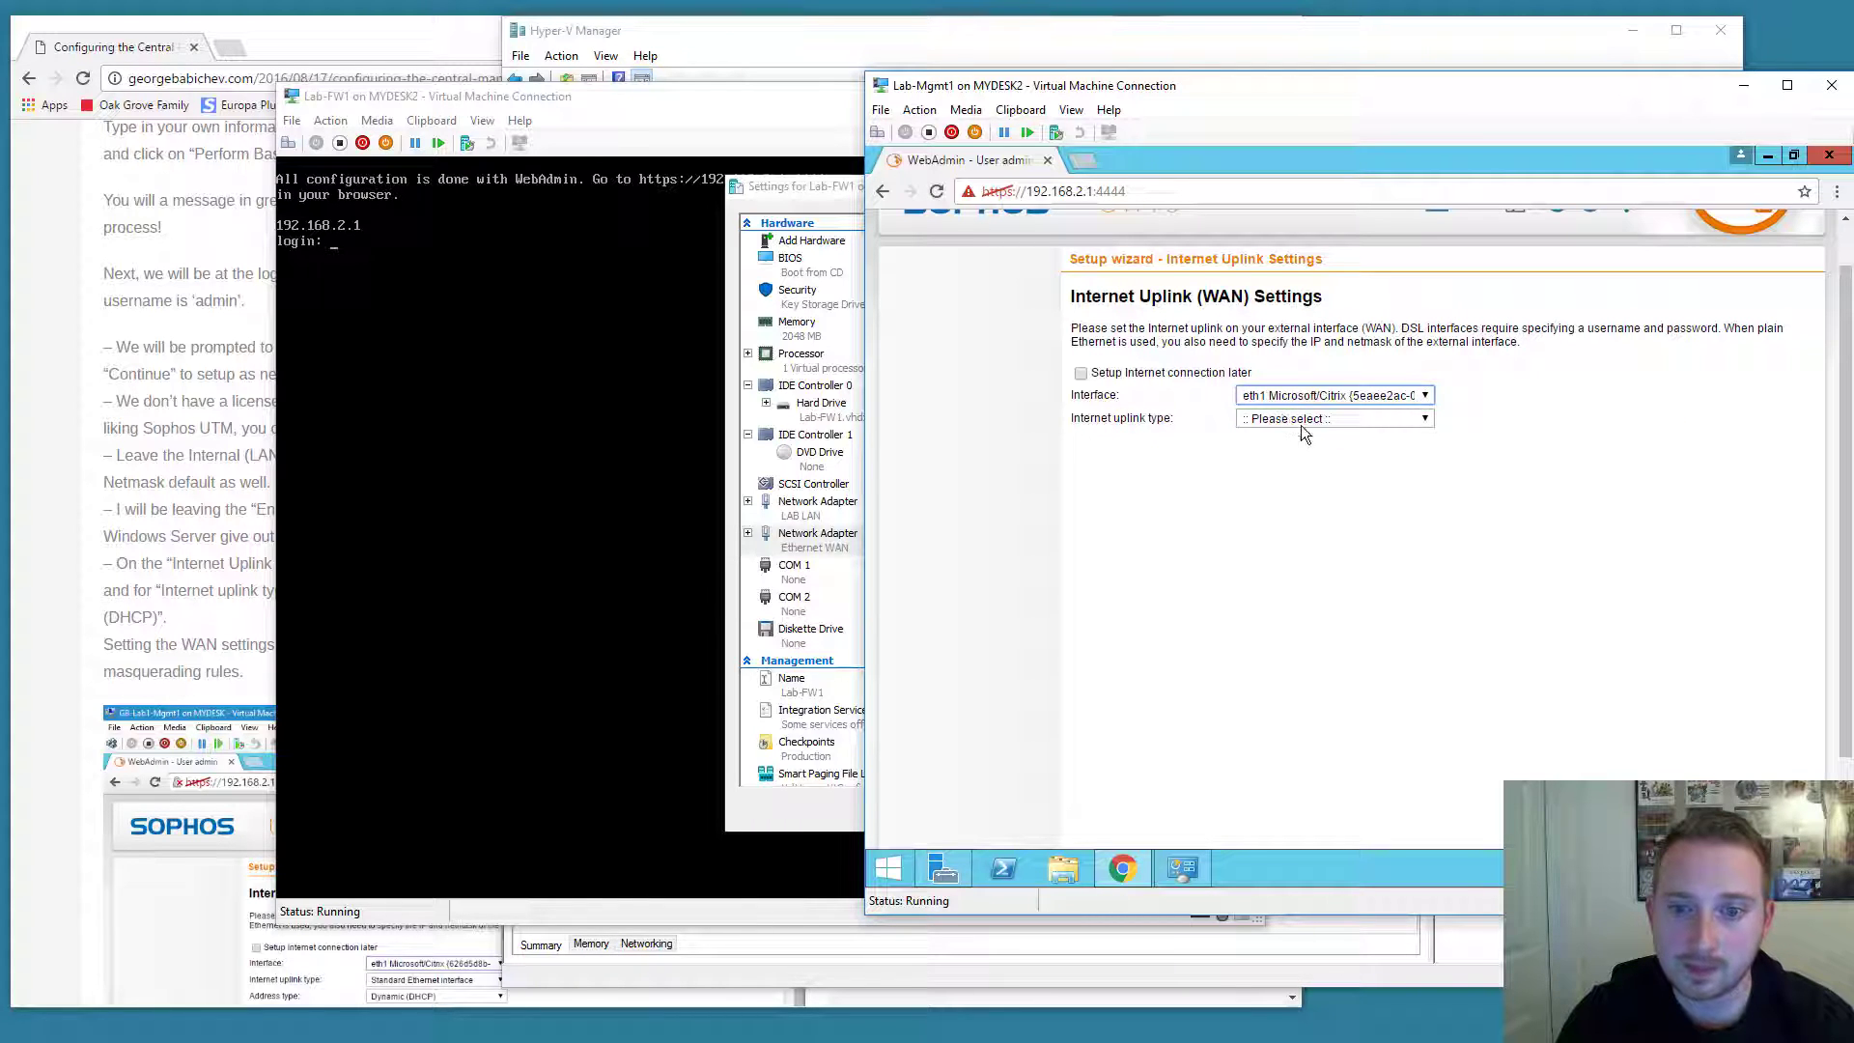
left_click(1373, 420)
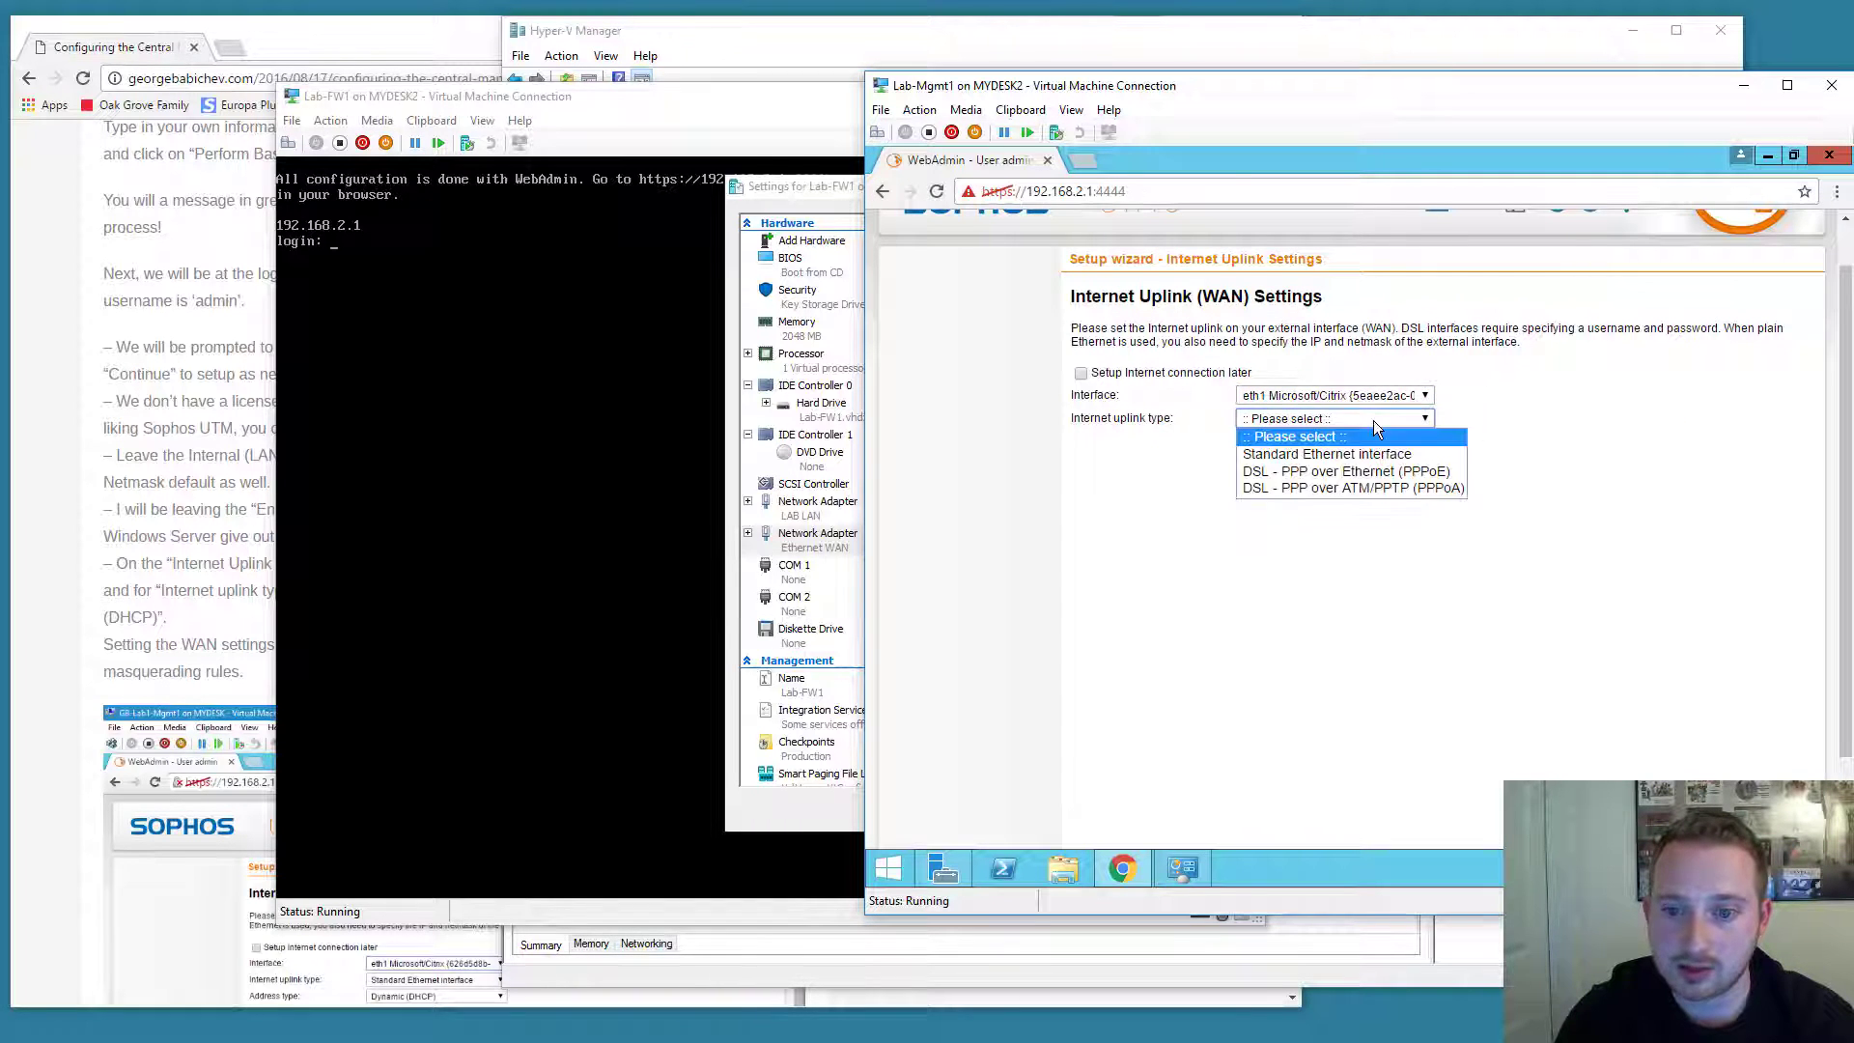
left_click(1365, 452)
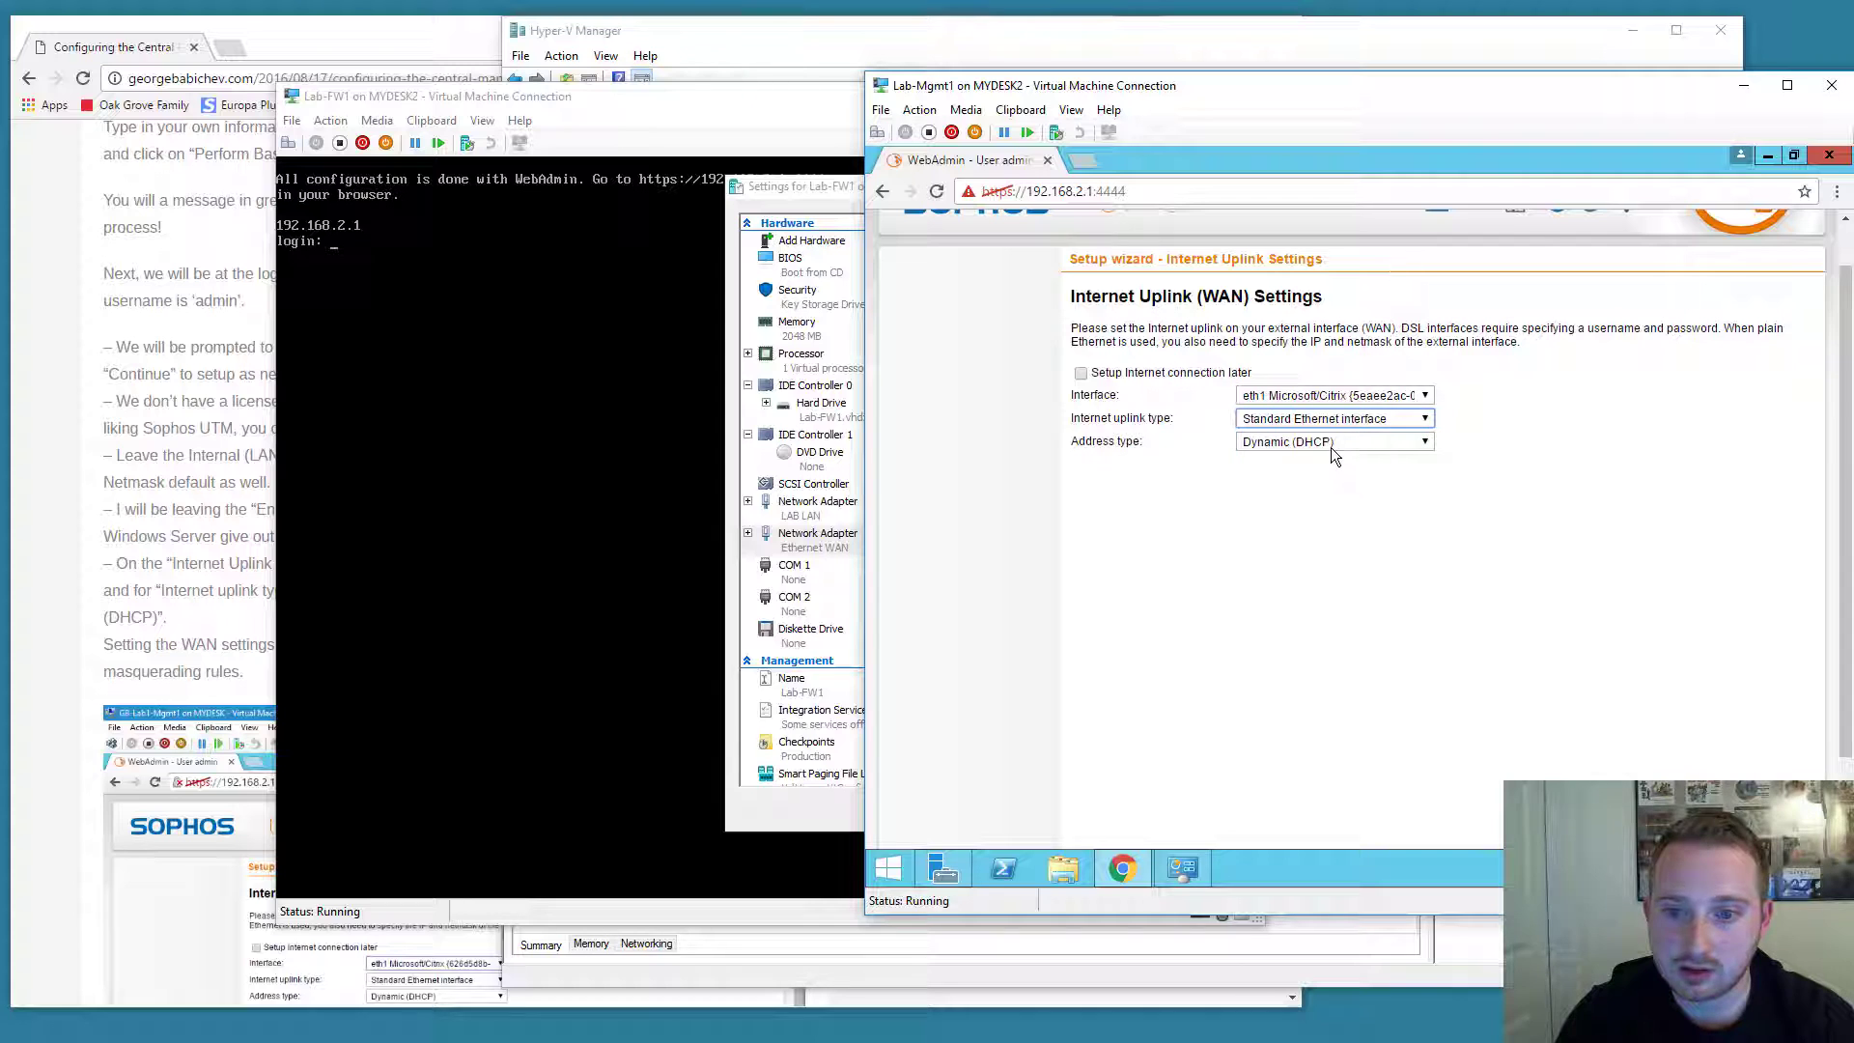
left_click(1490, 537)
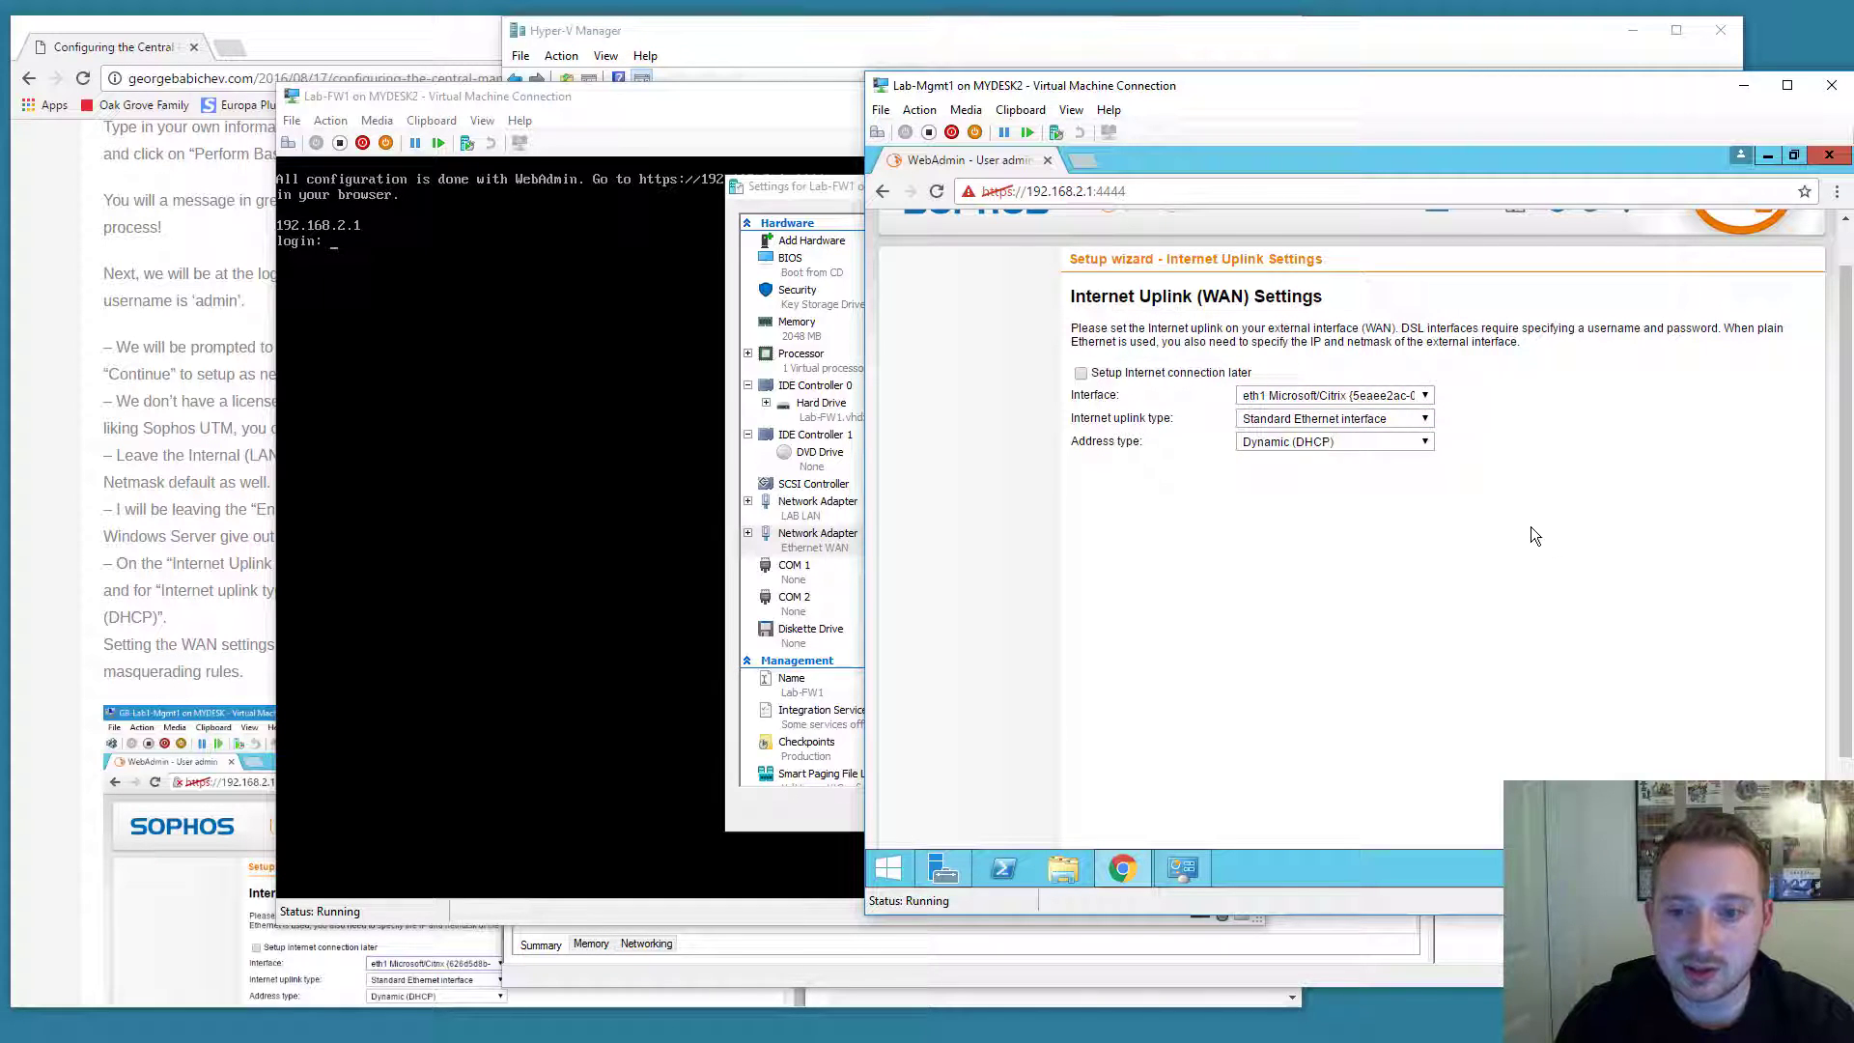
scroll(1531, 526, "down", 1)
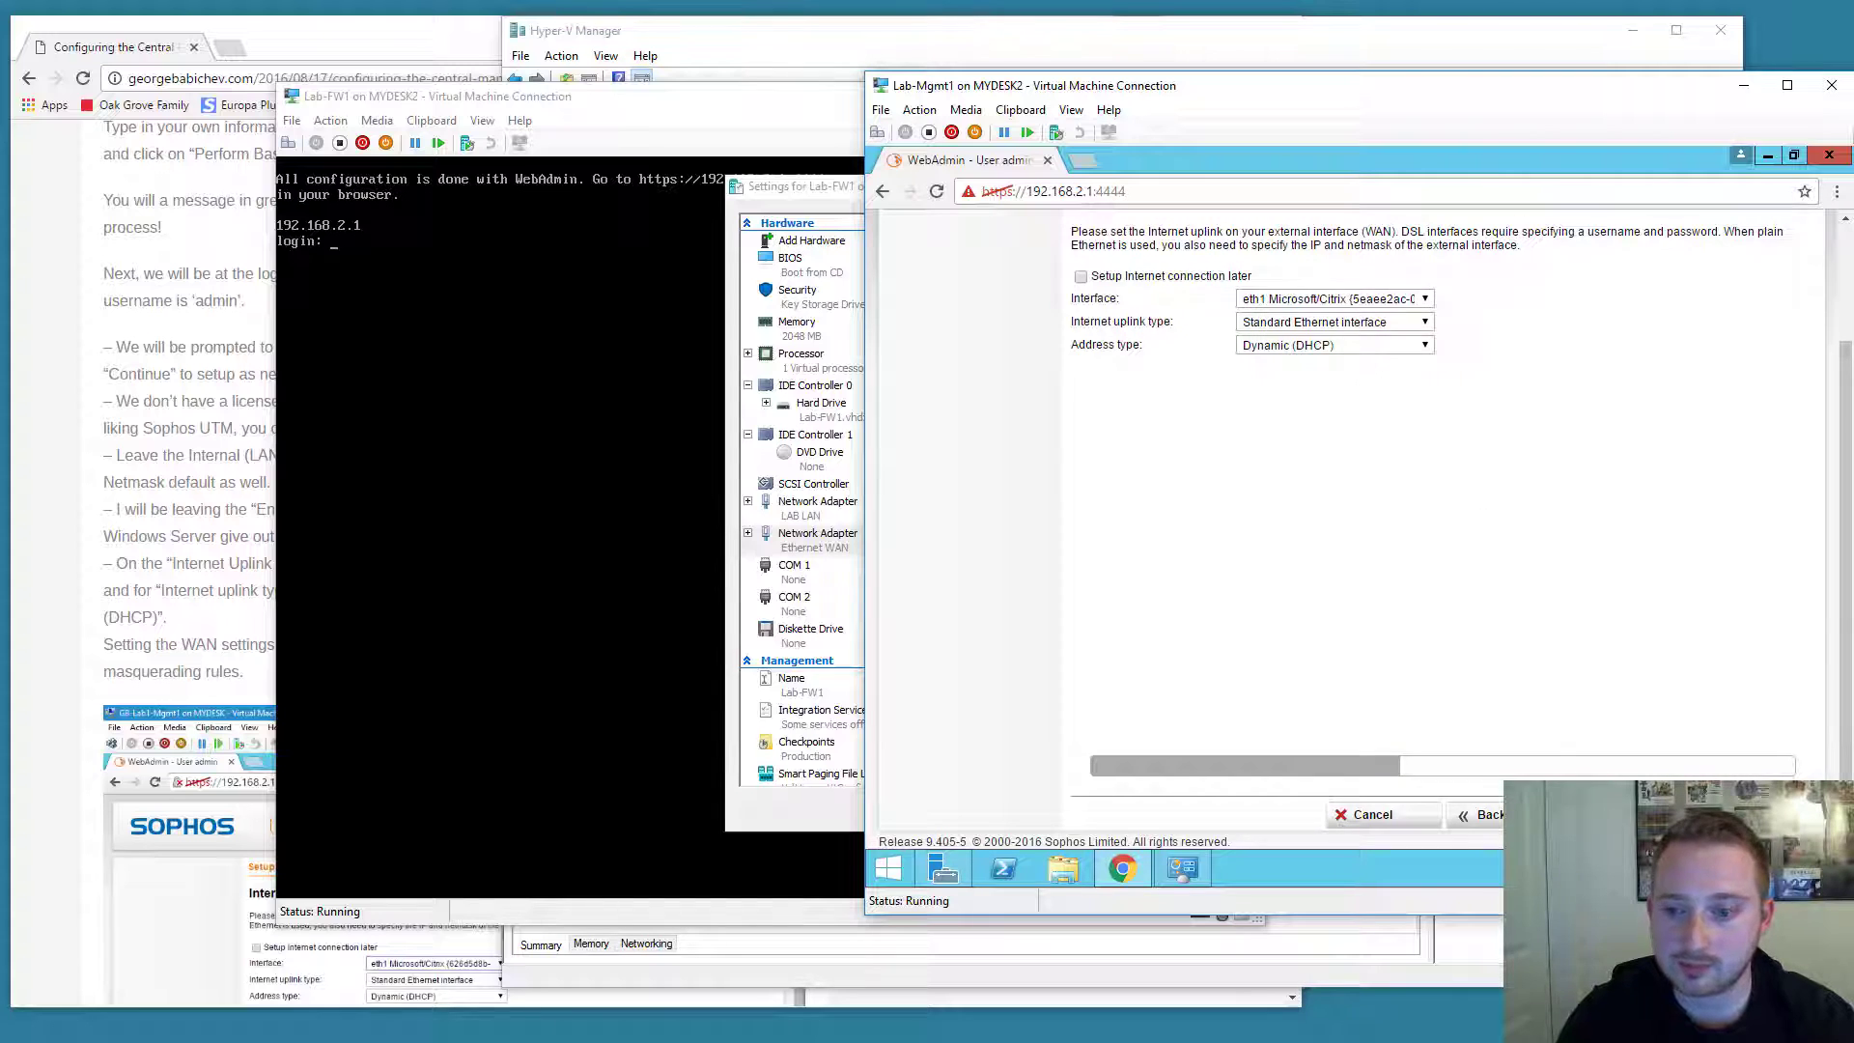
scroll(1259, 478, "up", 1)
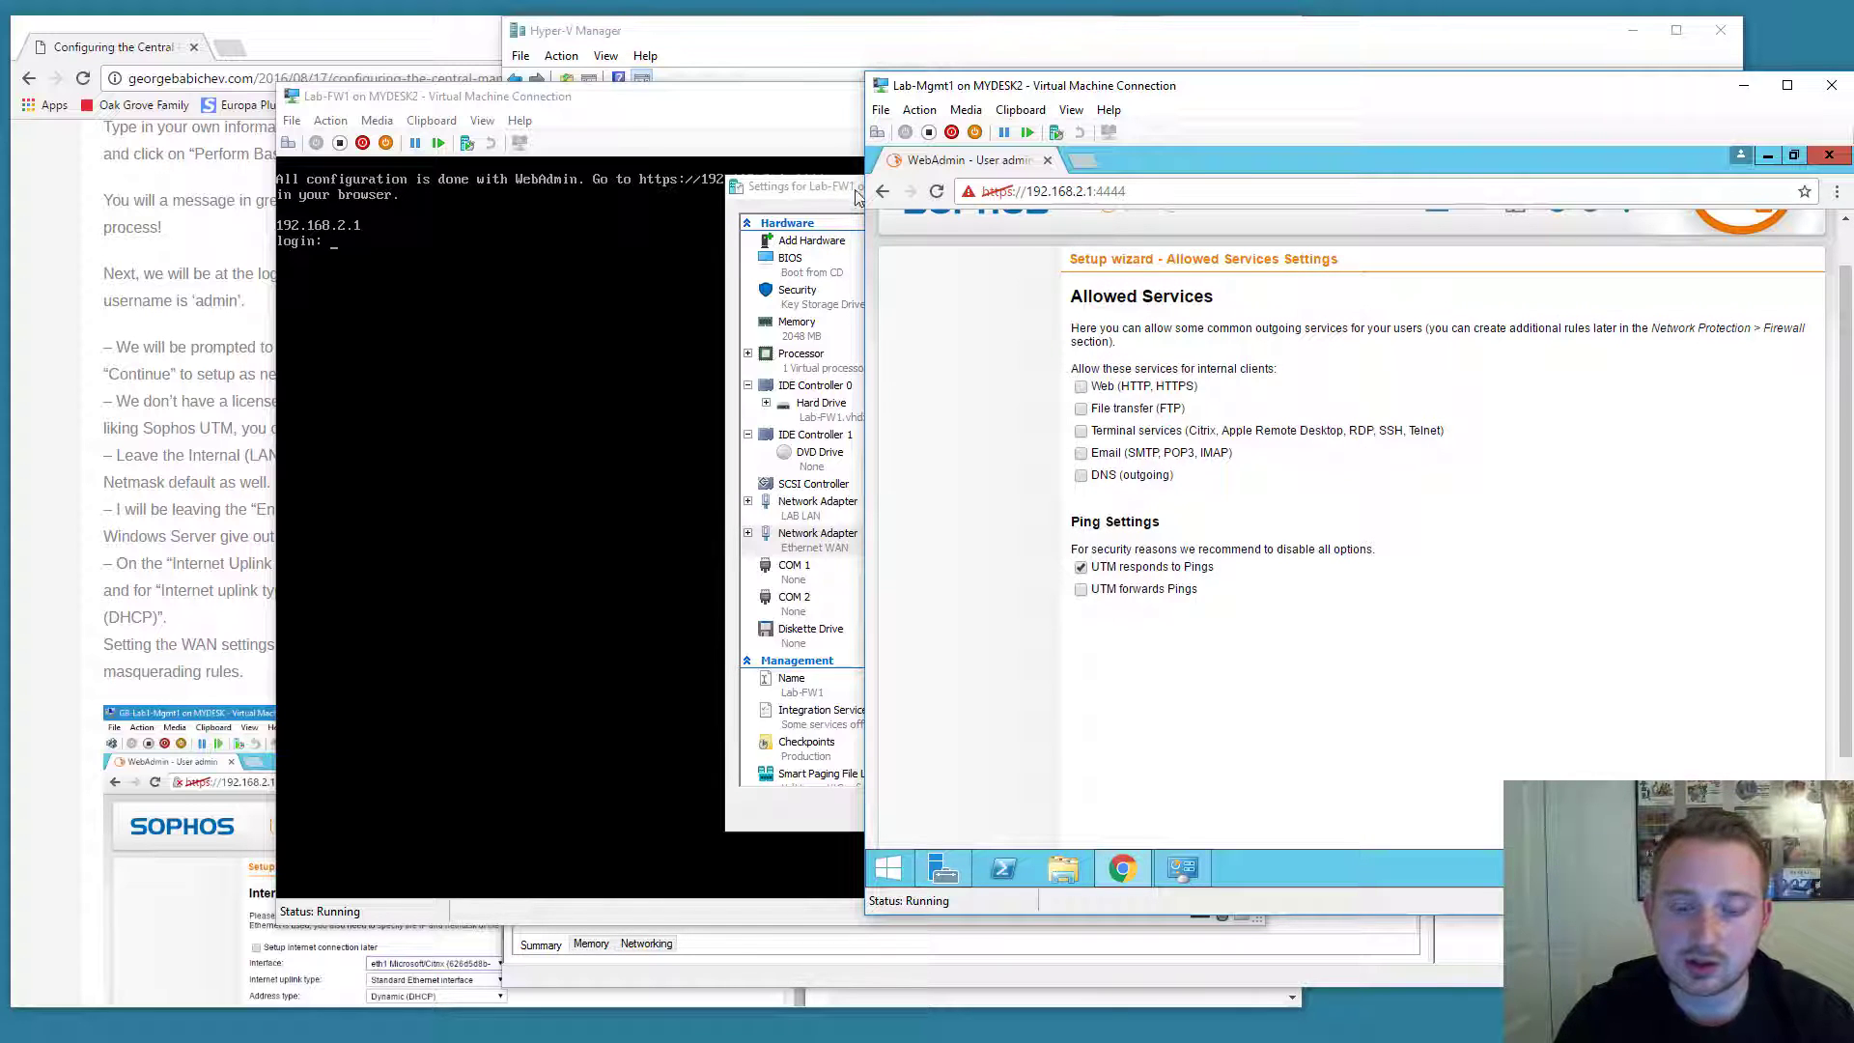
Close the Lab-FW1 settings dialog, then allow Web, FTP, Terminal services and outgoing DNS.
left_click_drag(840, 189, 787, 223)
left_click(1236, 224)
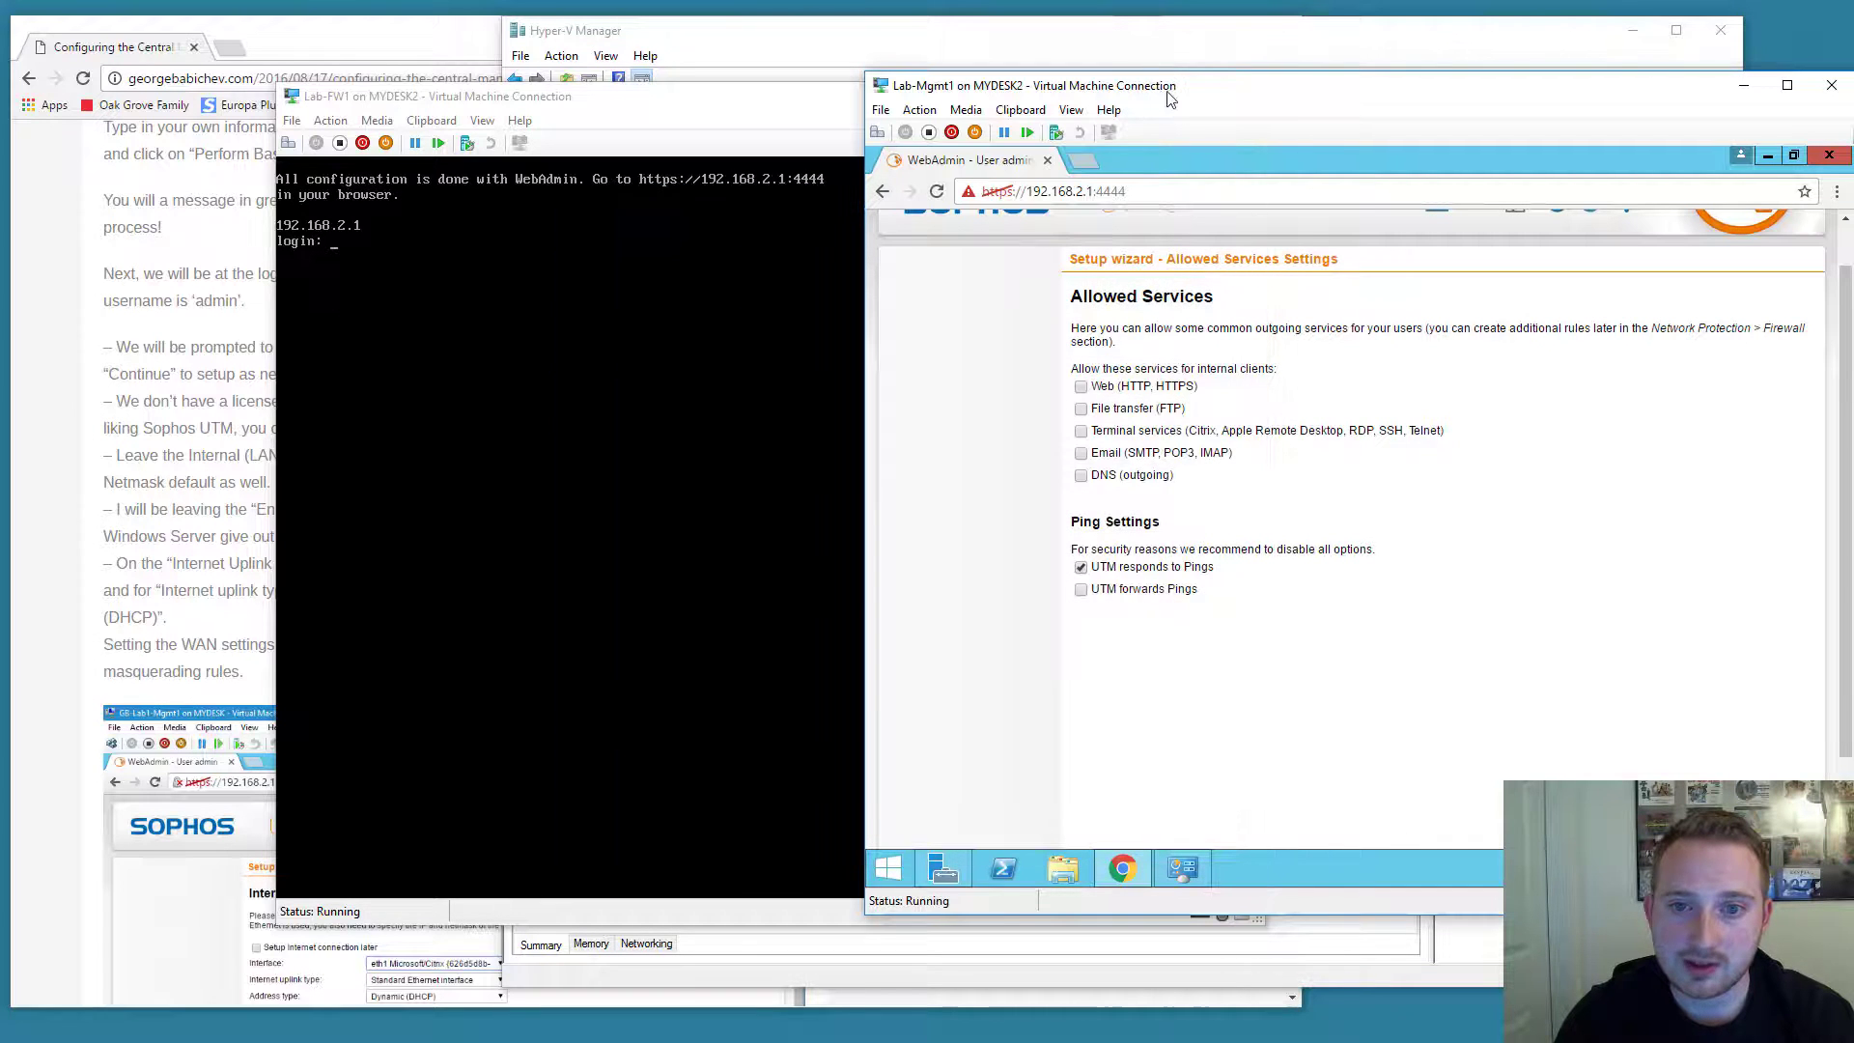
left_click(1081, 387)
left_click(1081, 410)
left_click(1081, 432)
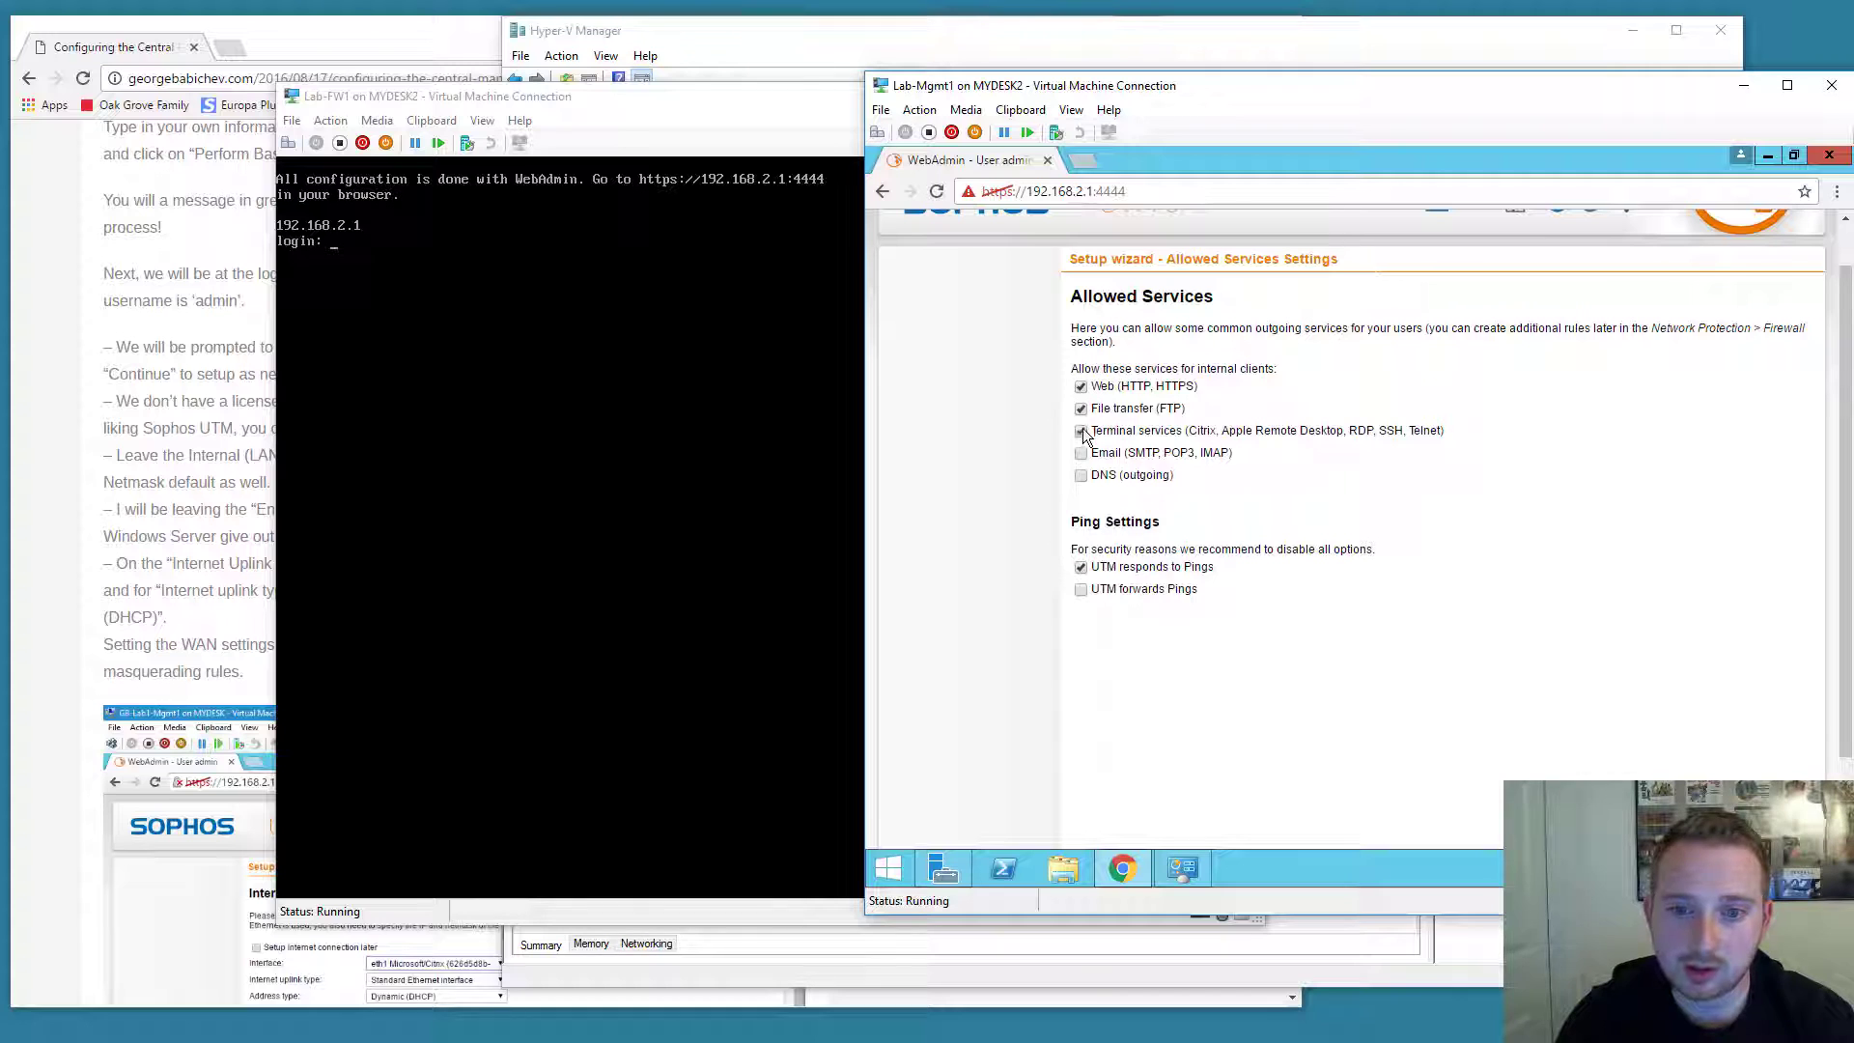
left_click(1082, 476)
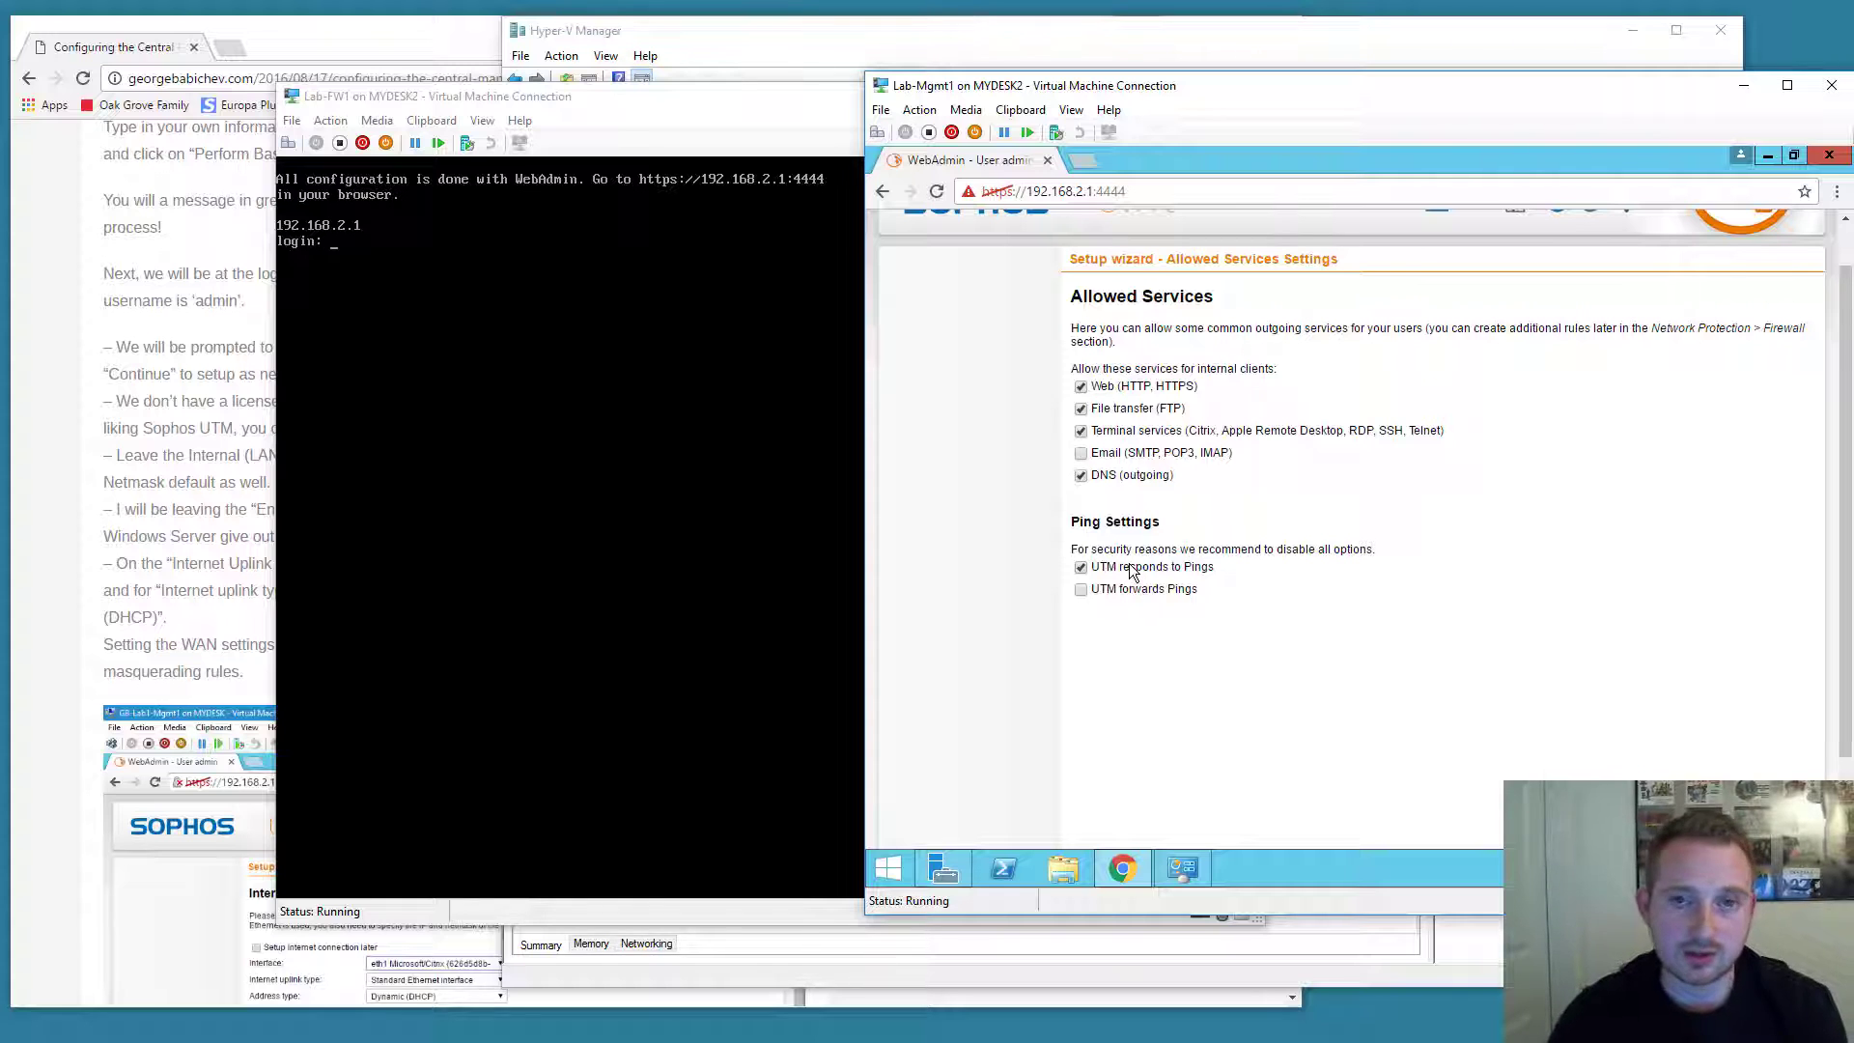
scroll(1132, 574, "down", 1)
scroll(1134, 572, "up", 1)
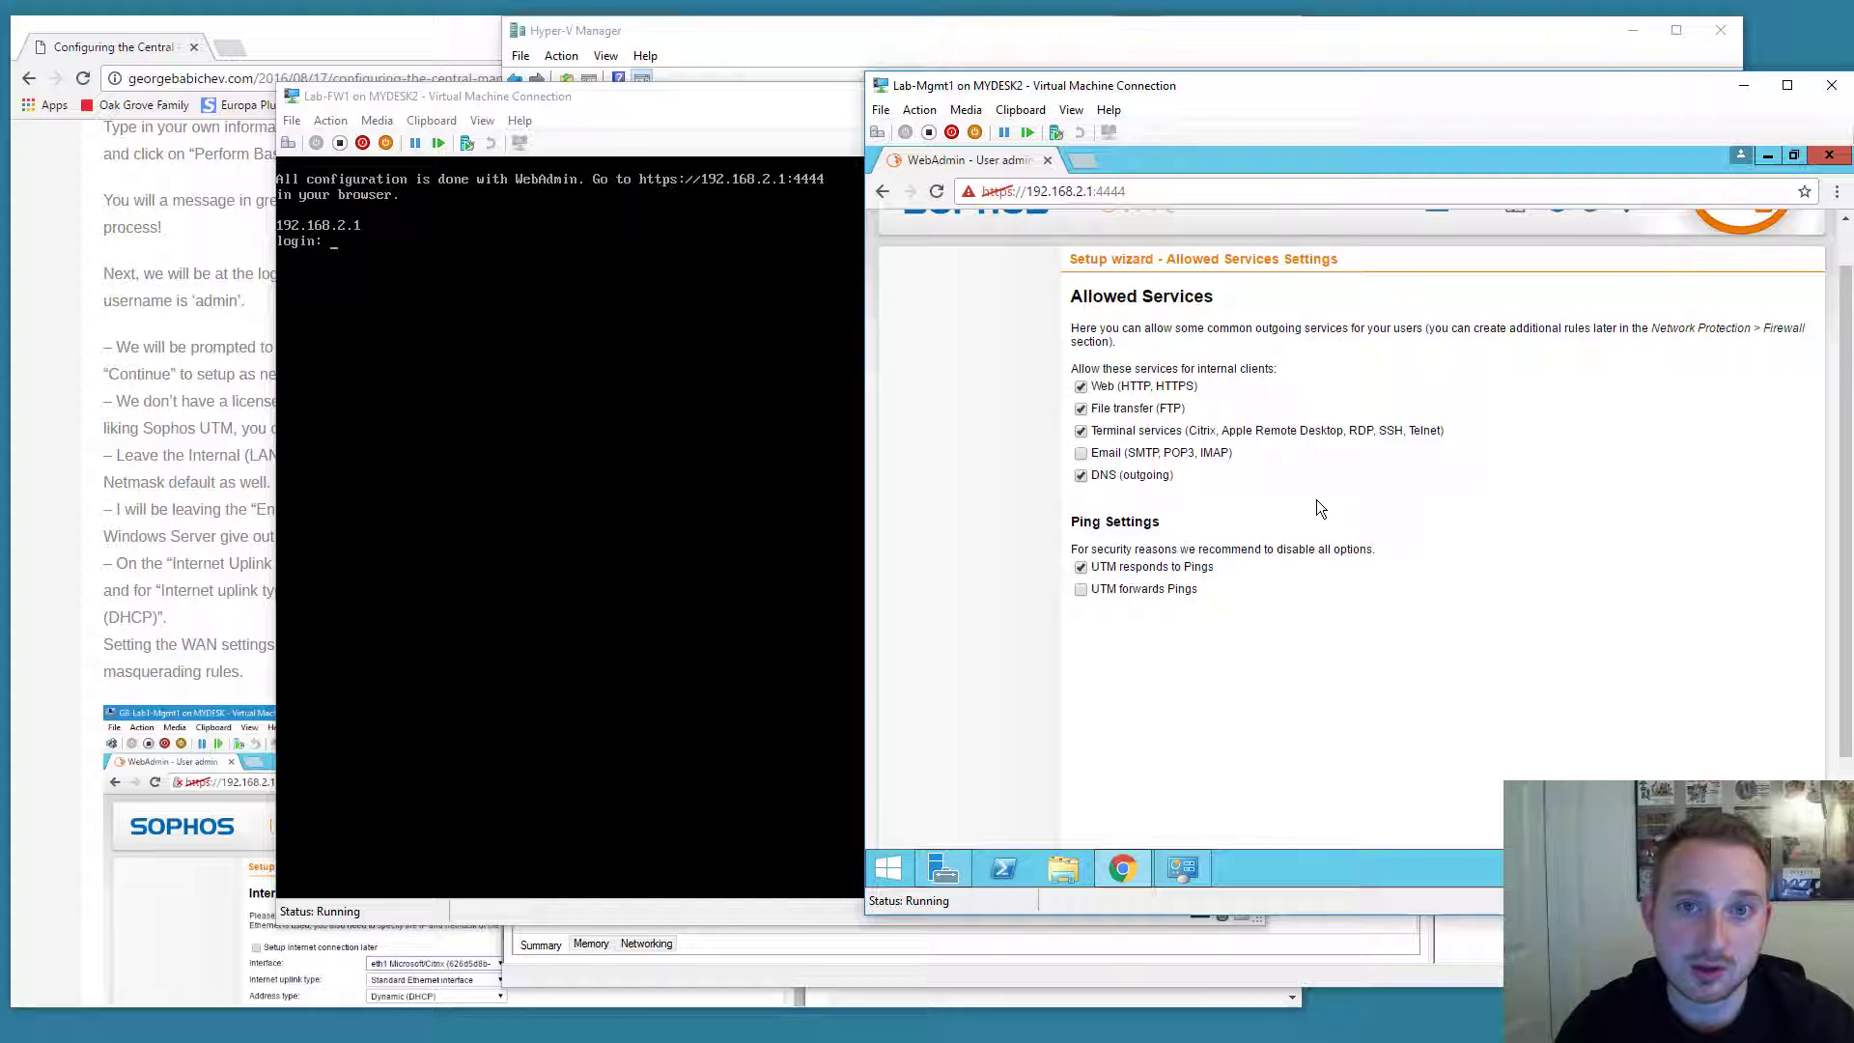
scroll(1361, 548, "down", 1)
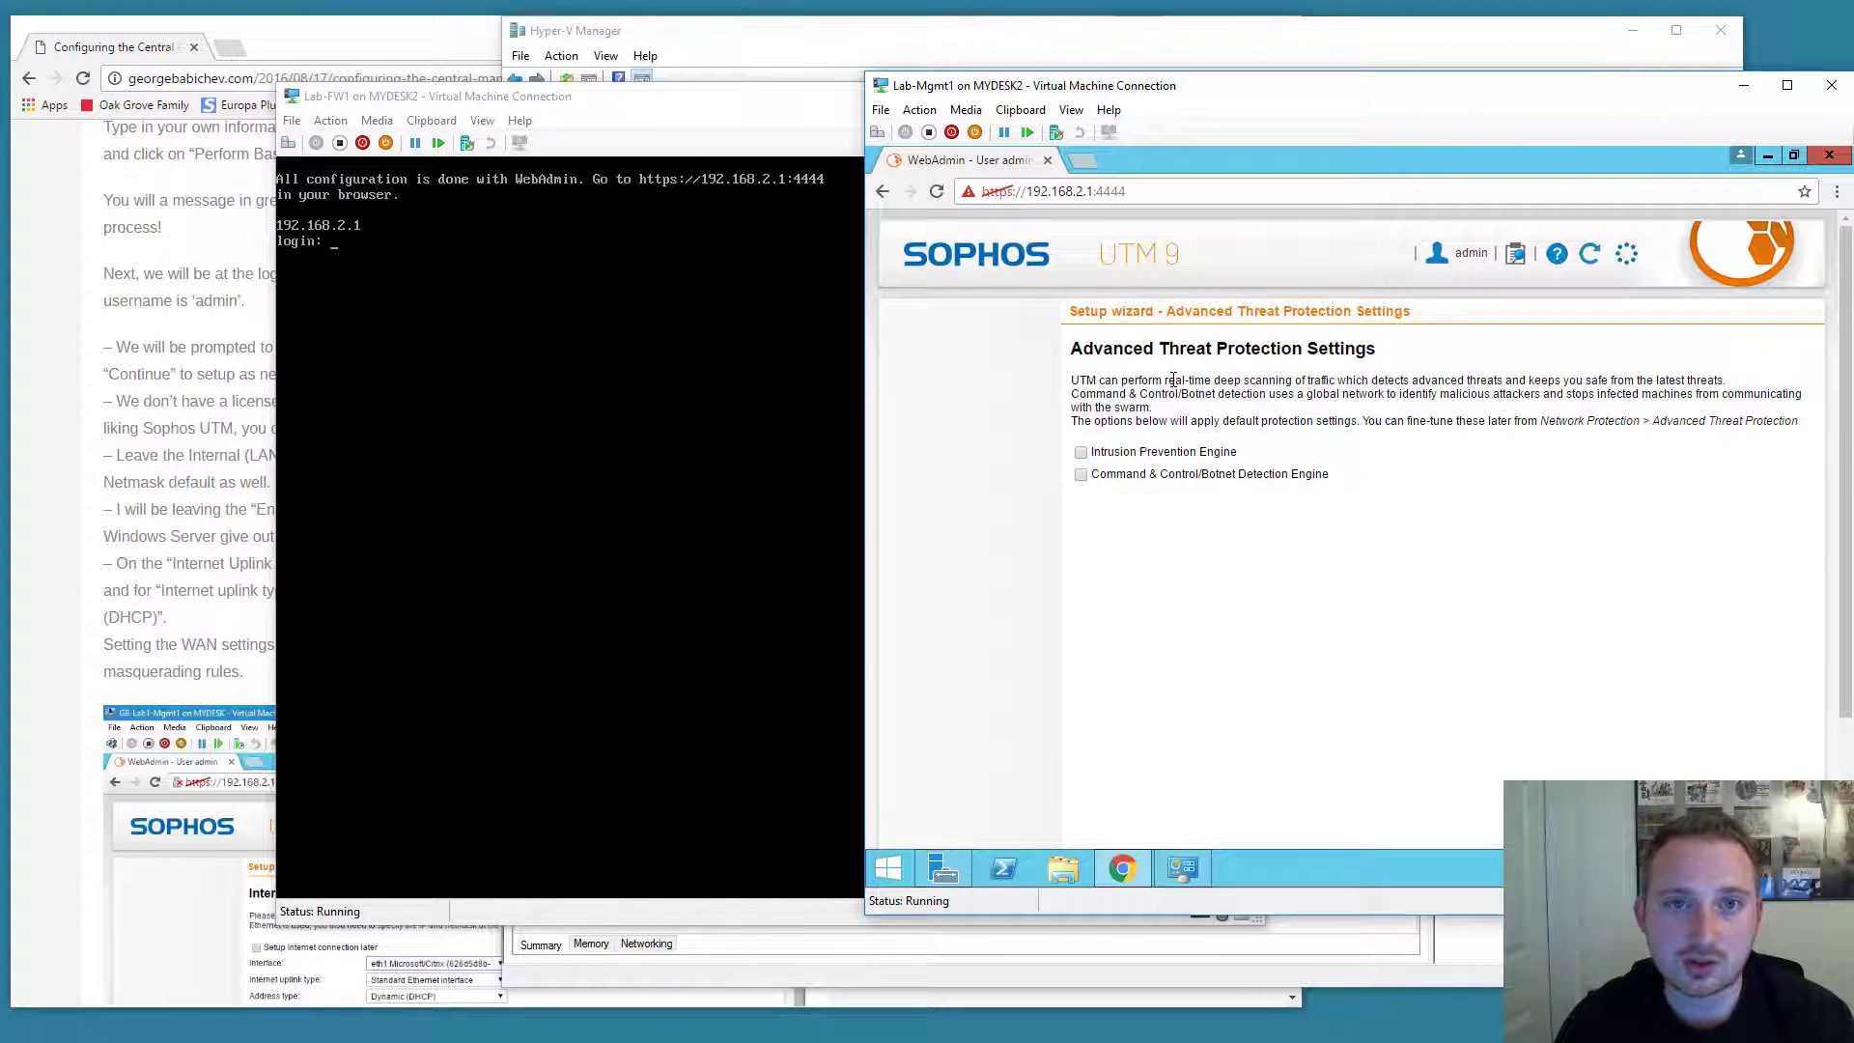
Pass Advanced Threat, Web and Email Protection pages with every option left disabled.
scroll(1204, 436, "down", 3)
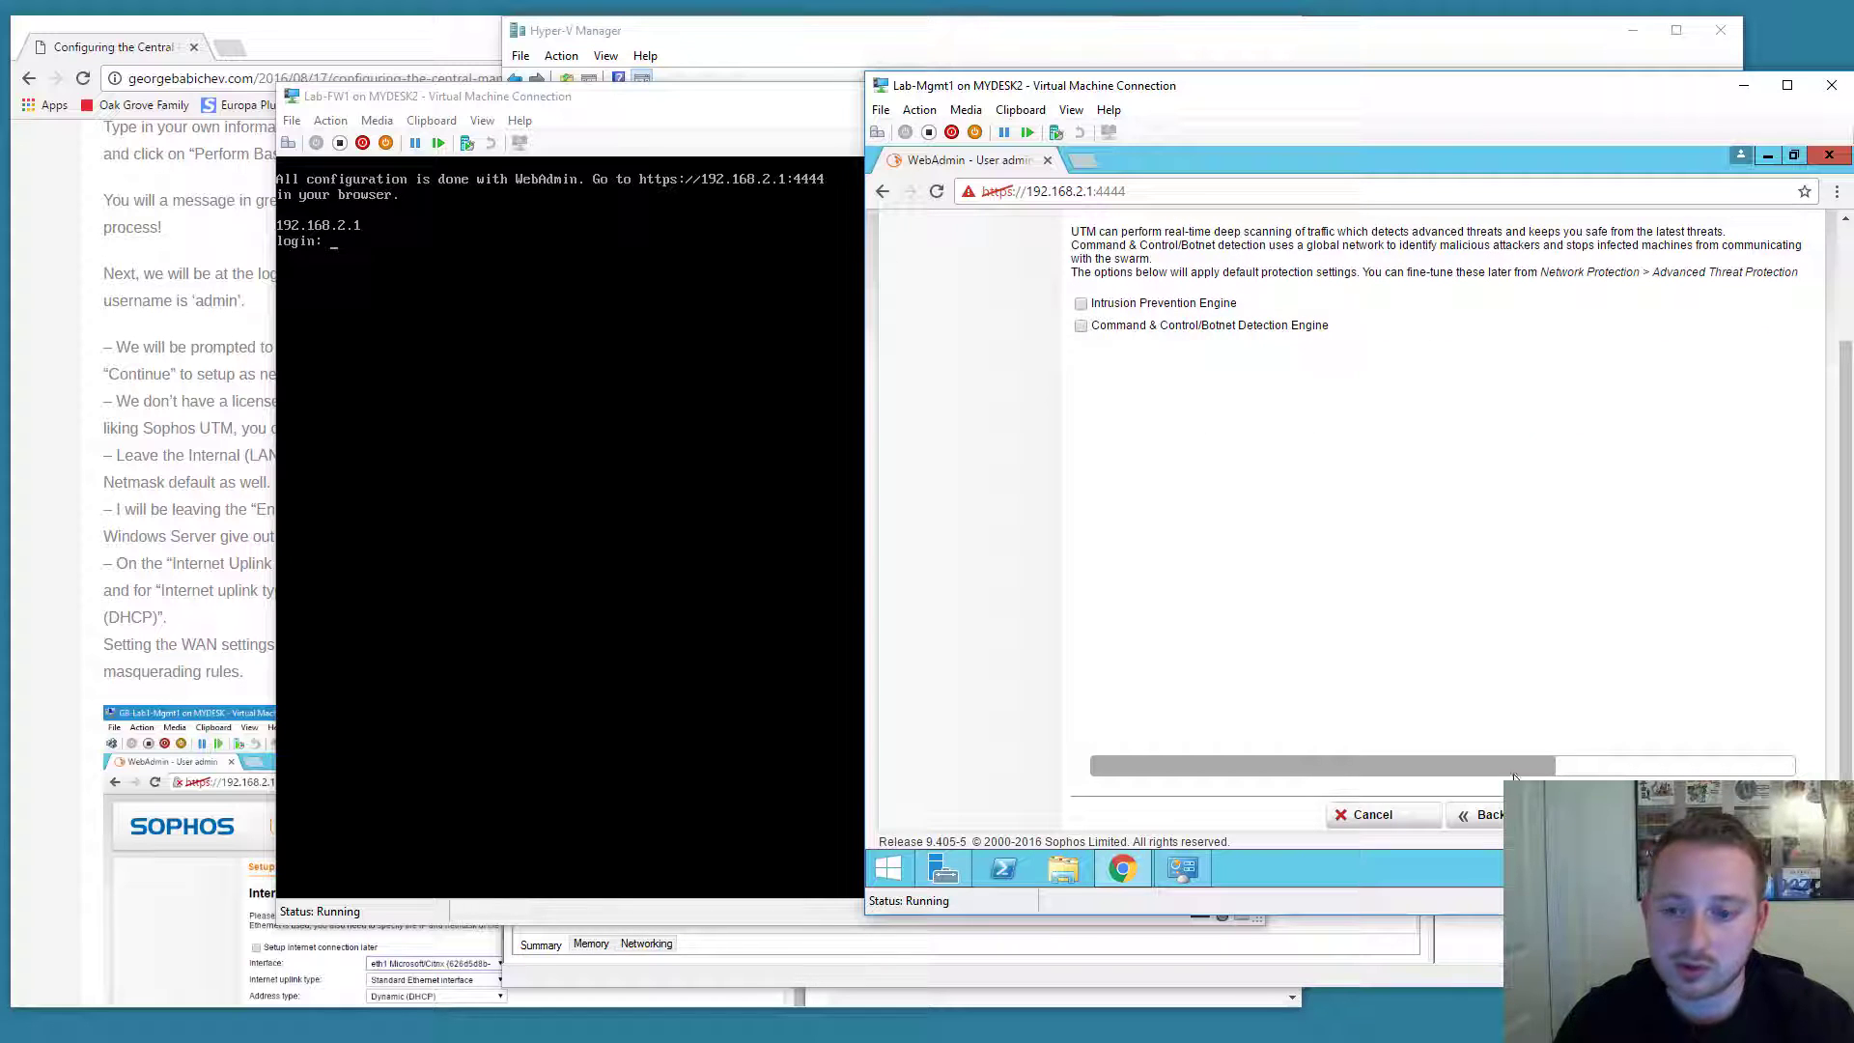
left_click(1554, 814)
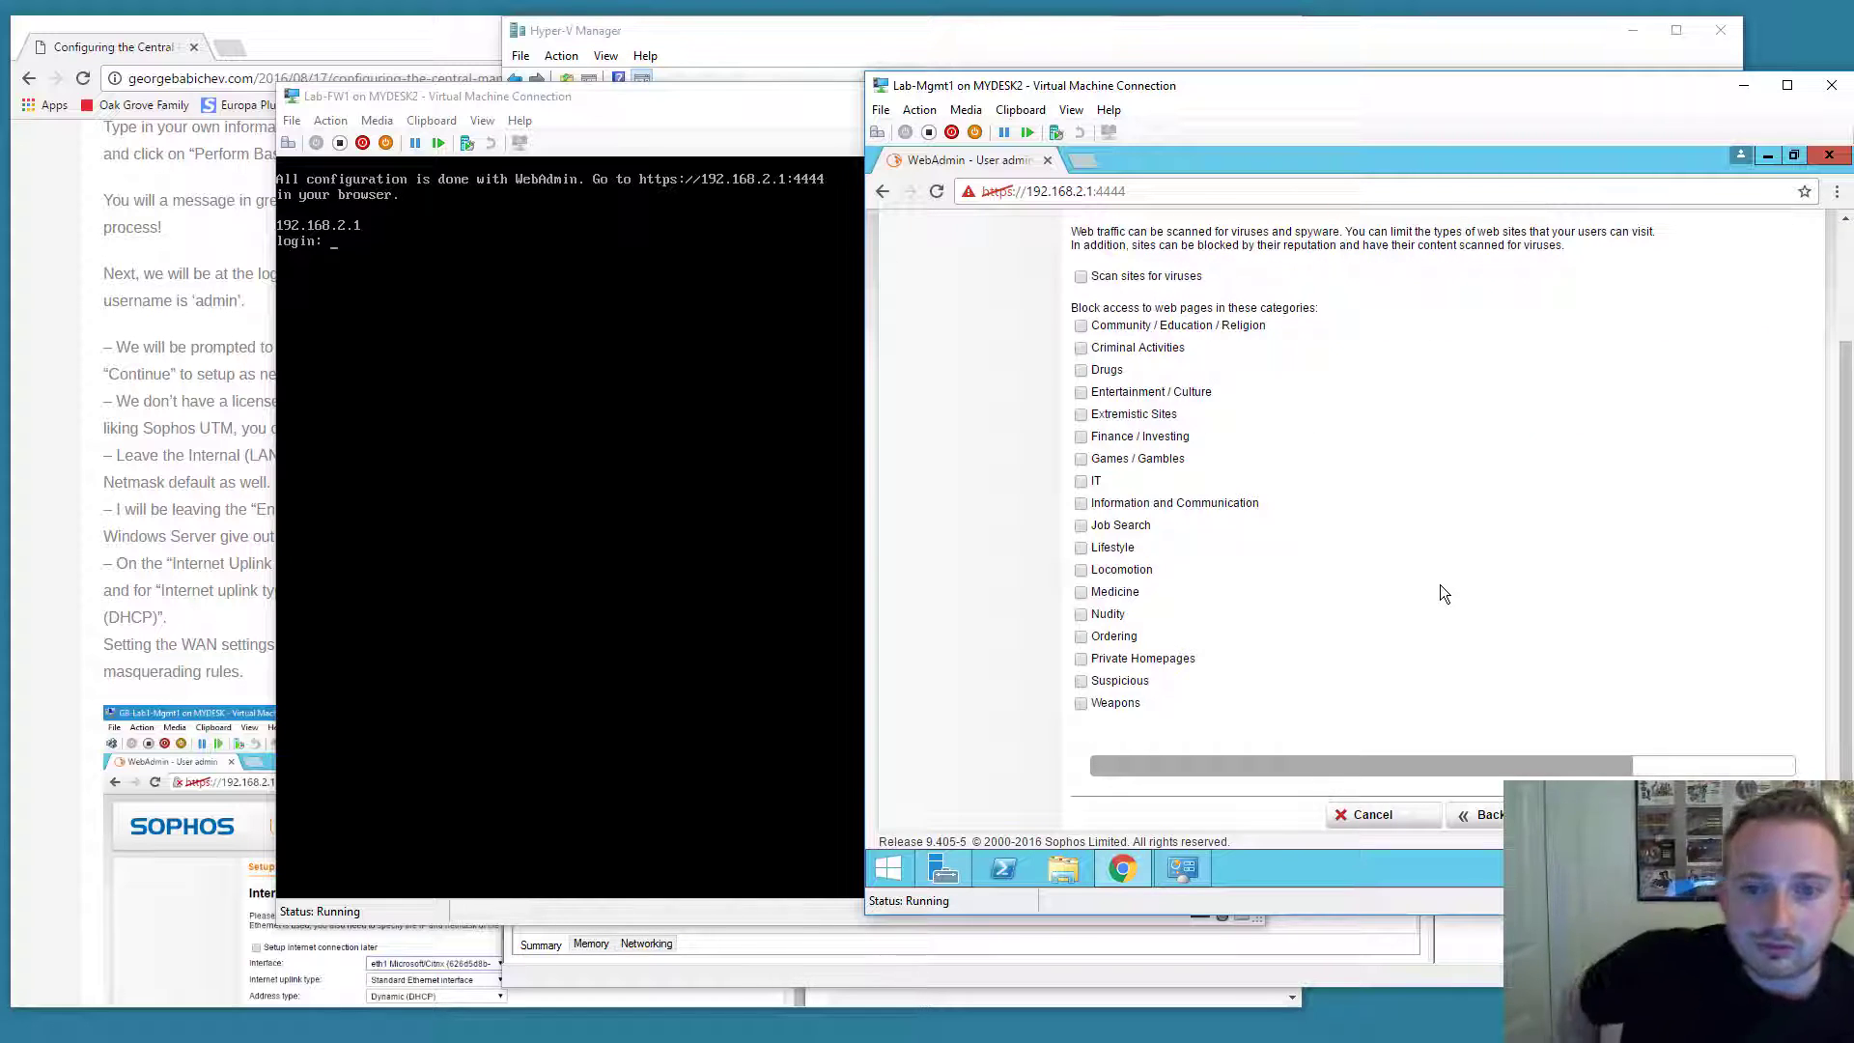
scroll(1398, 546, "up", 3)
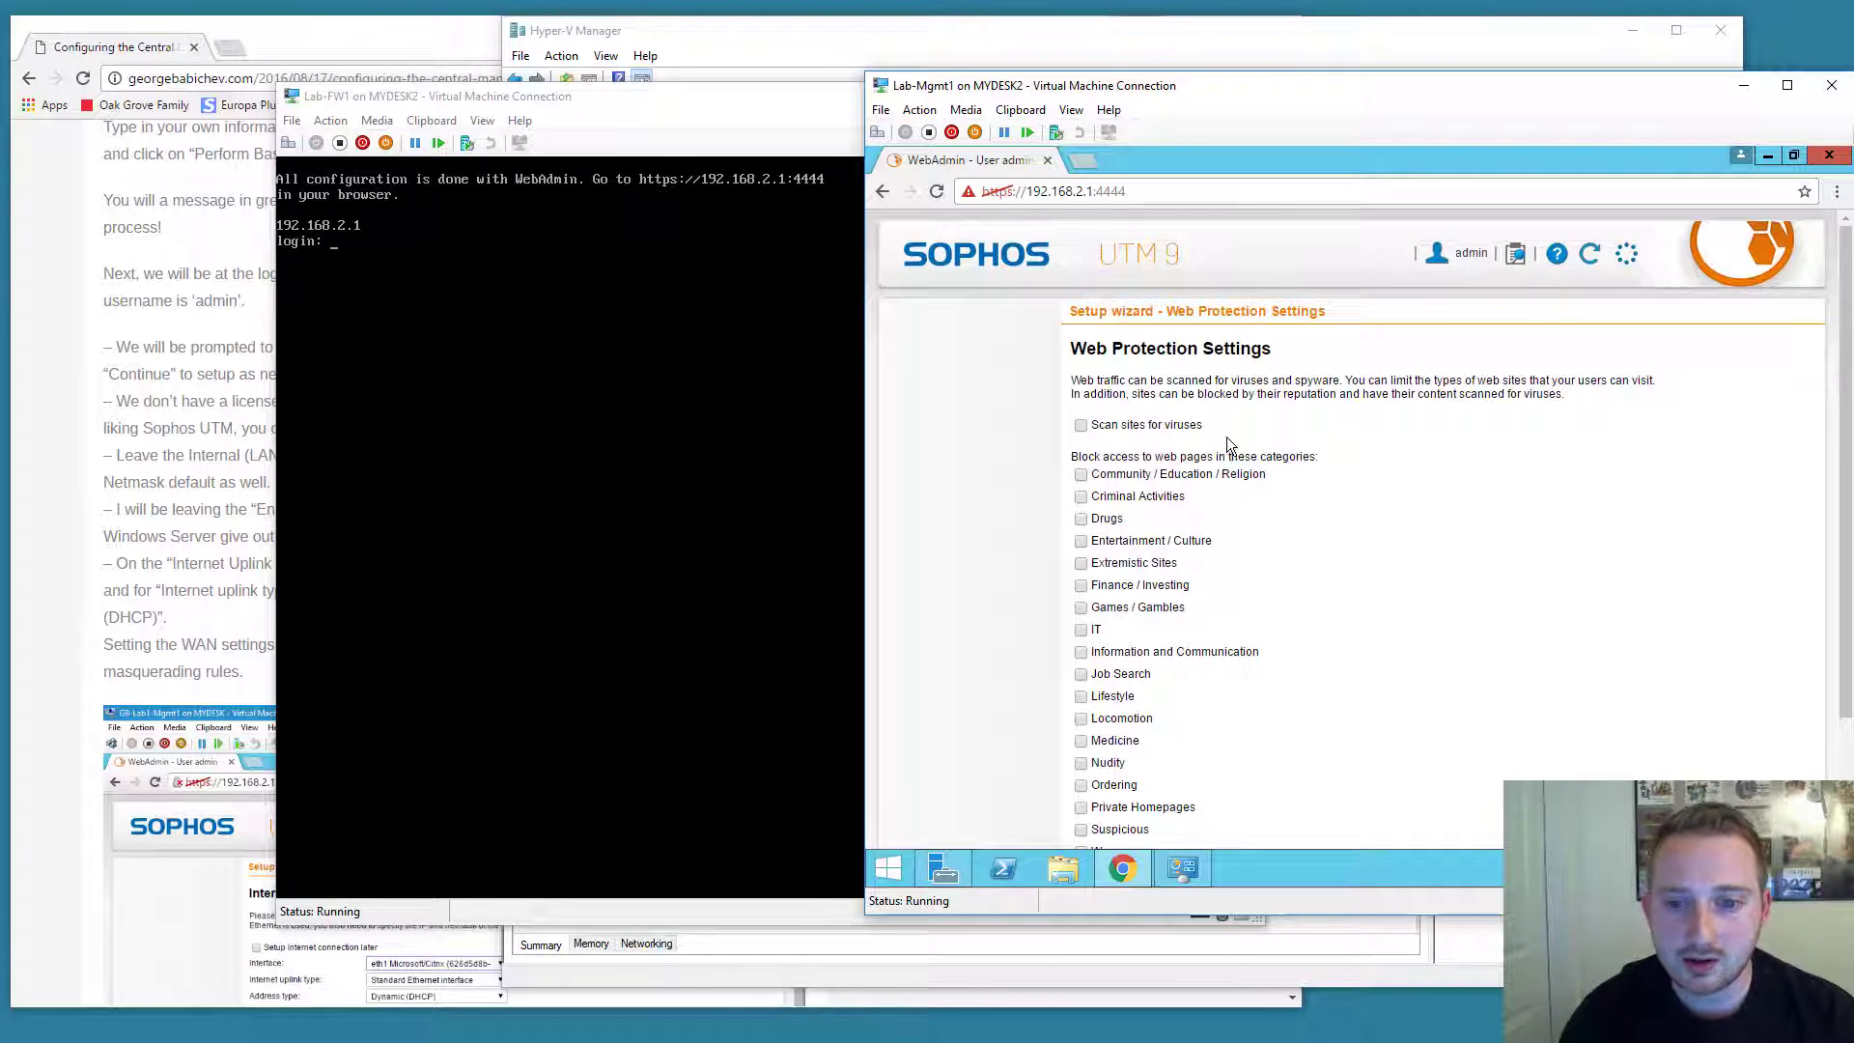
scroll(1227, 437, "down", 3)
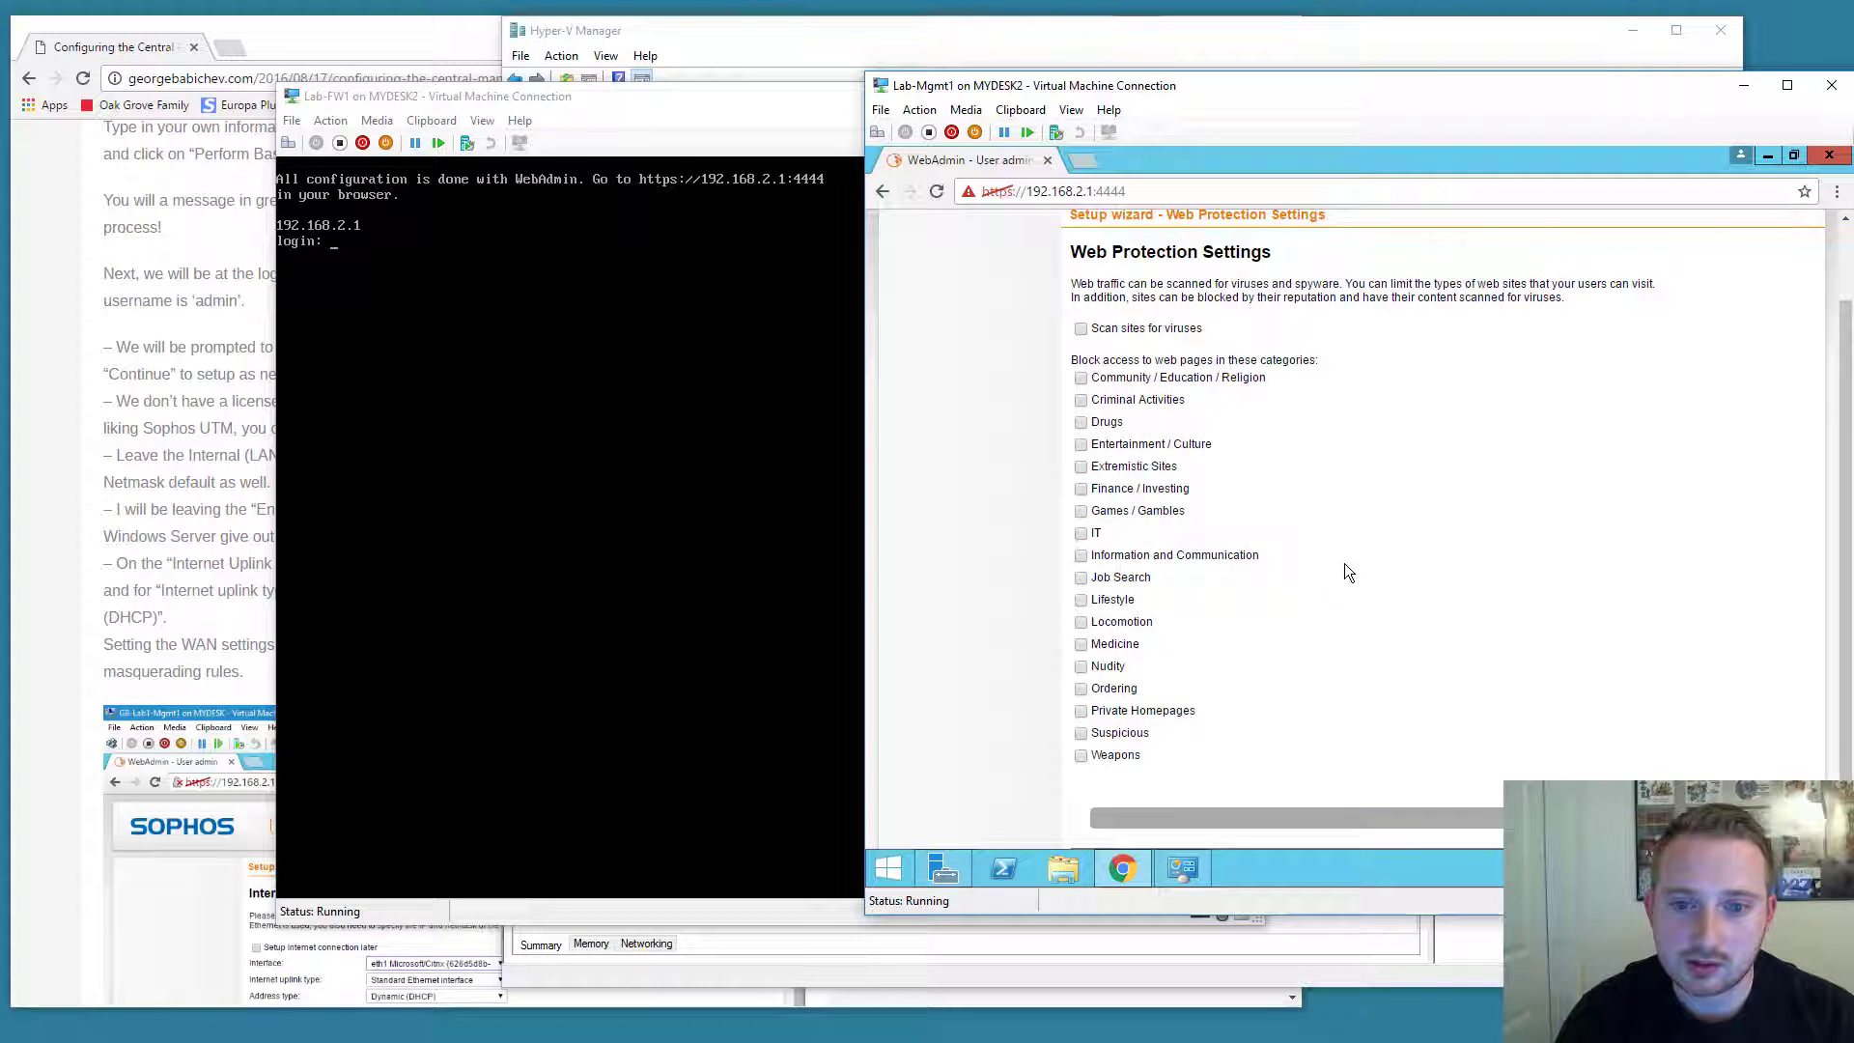
scroll(1331, 529, "down", 1)
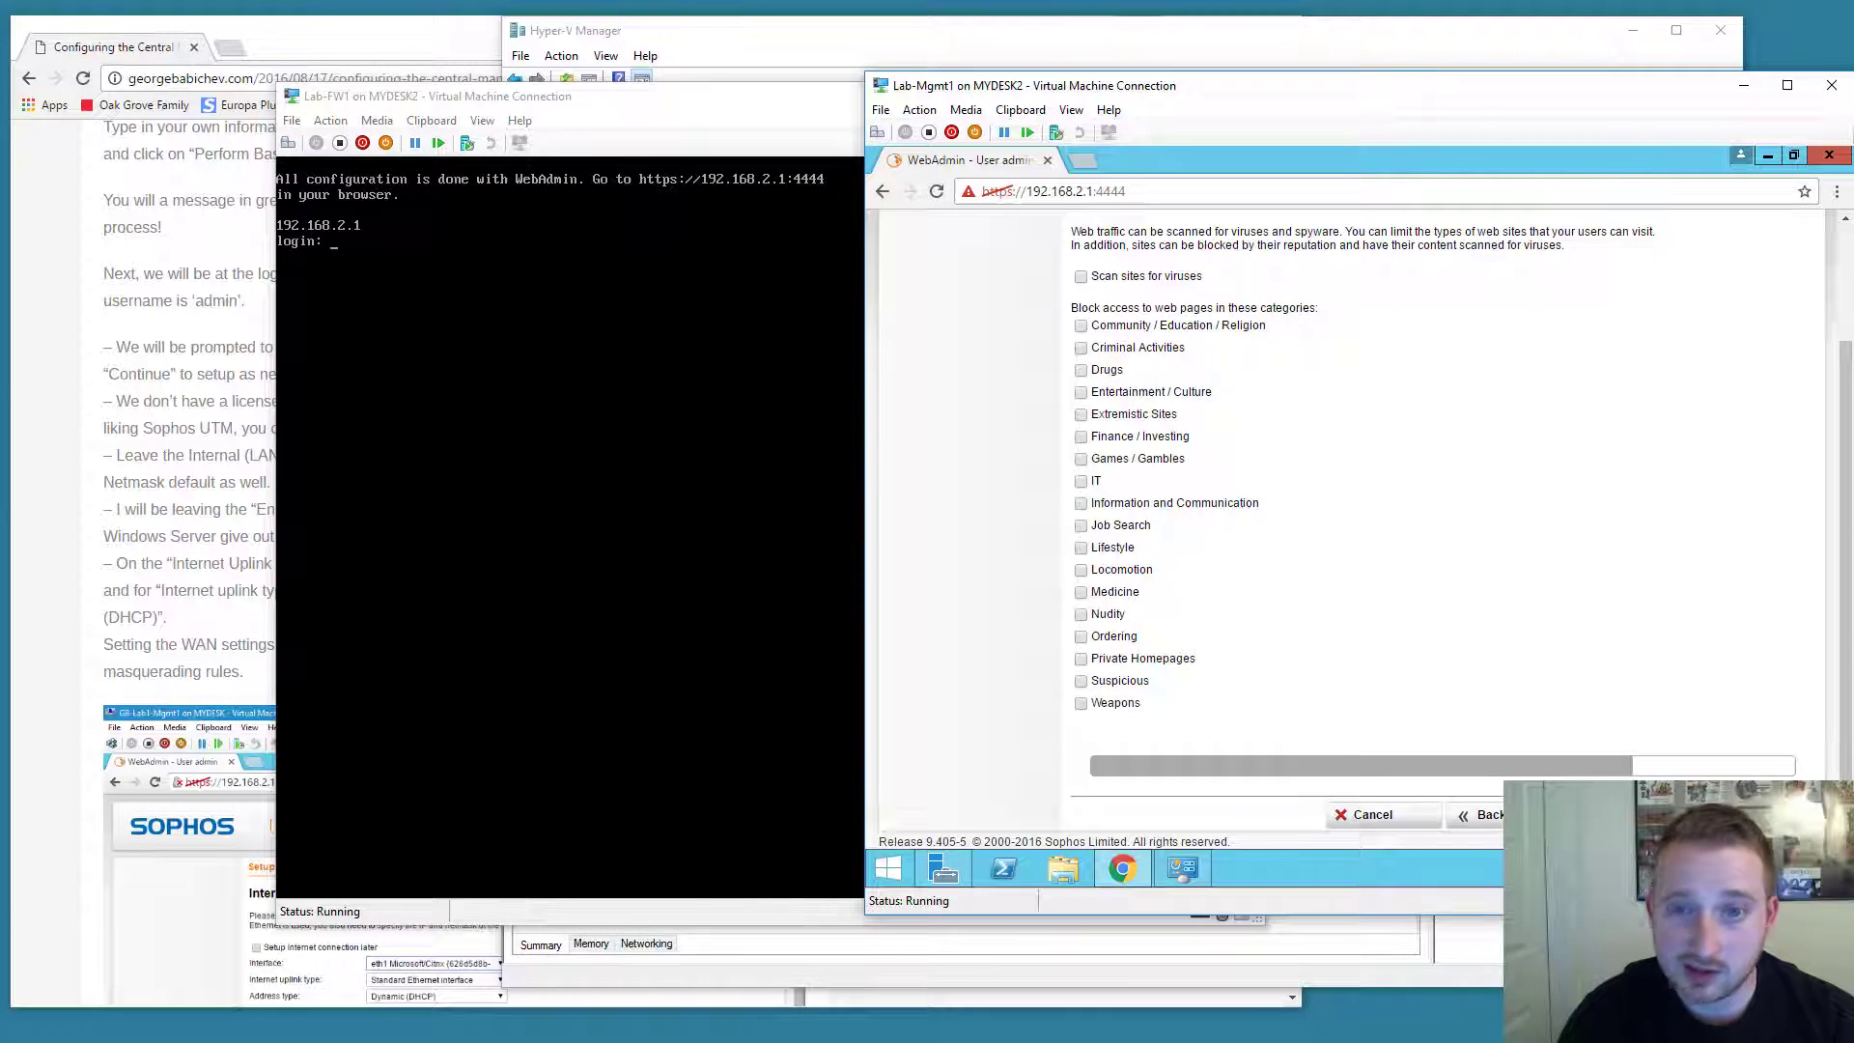
left_click(1603, 814)
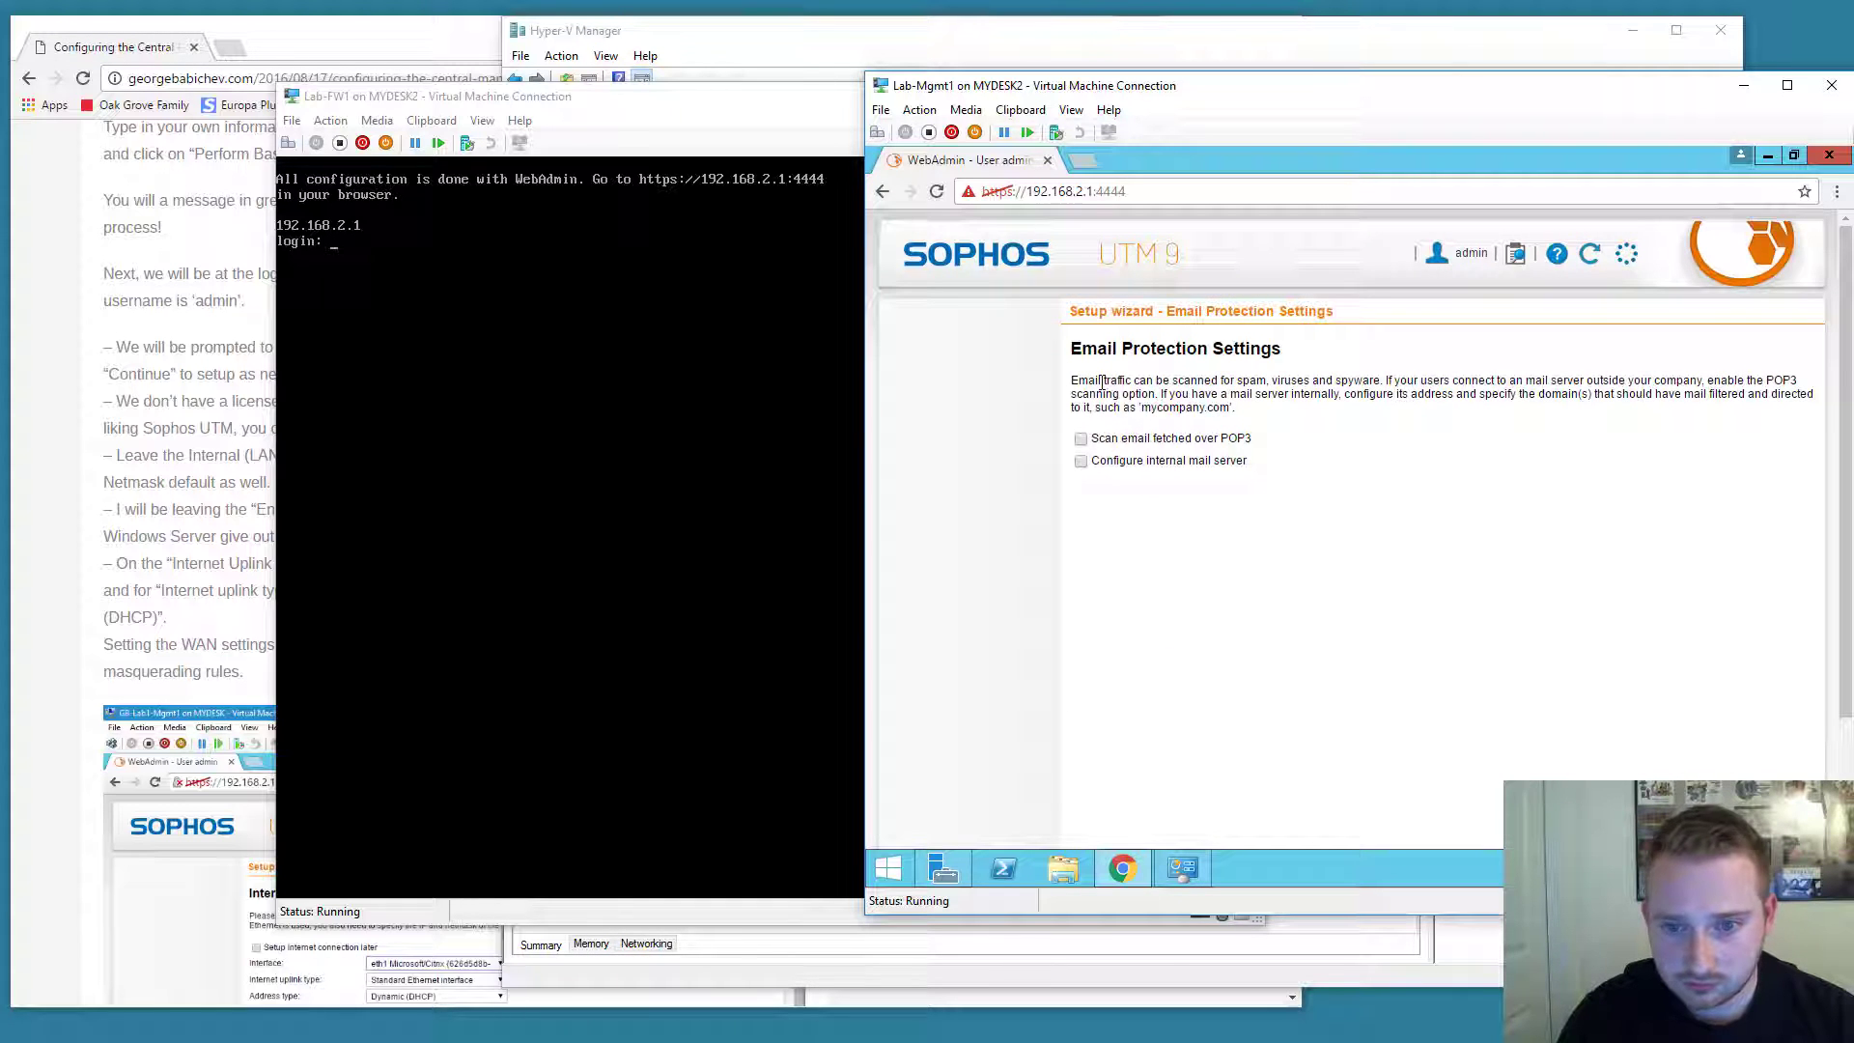
scroll(1566, 707, "down", 3)
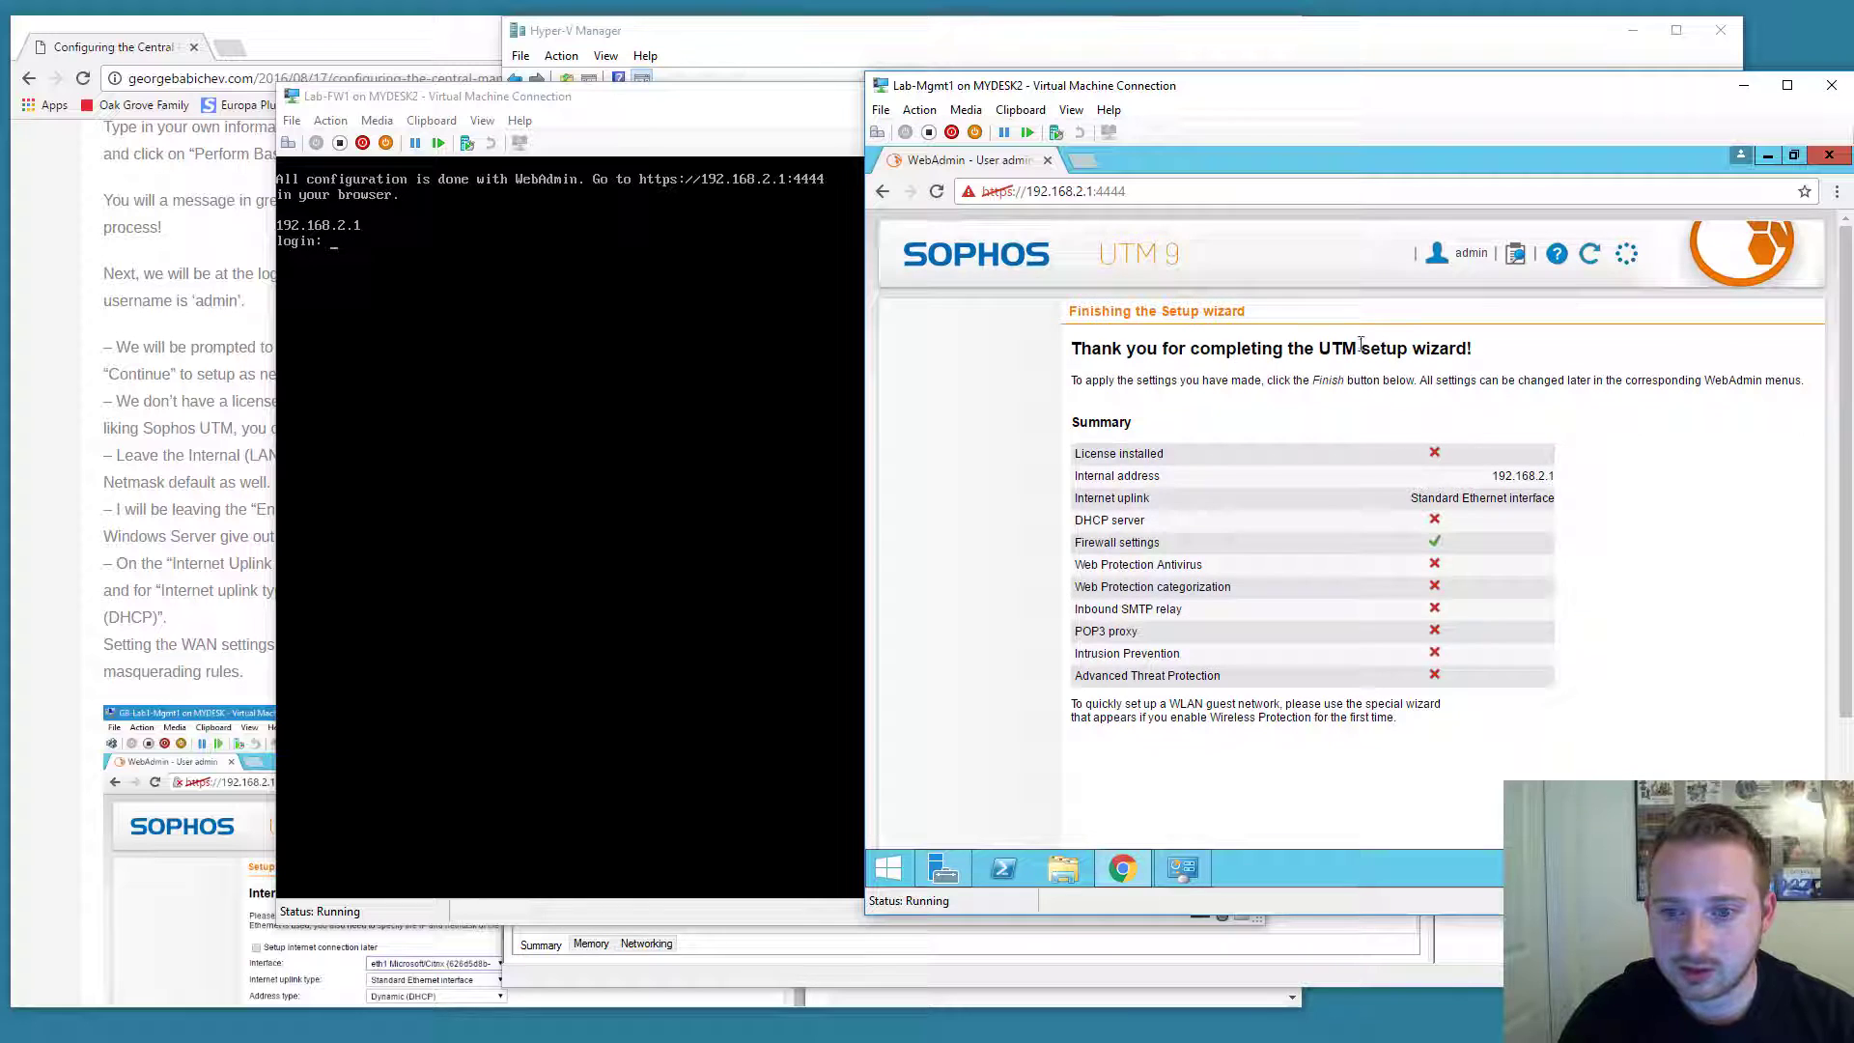
Open an administrator Command Prompt and ping 8.8.8.8, which times out.
scroll(1506, 444, "down", 3)
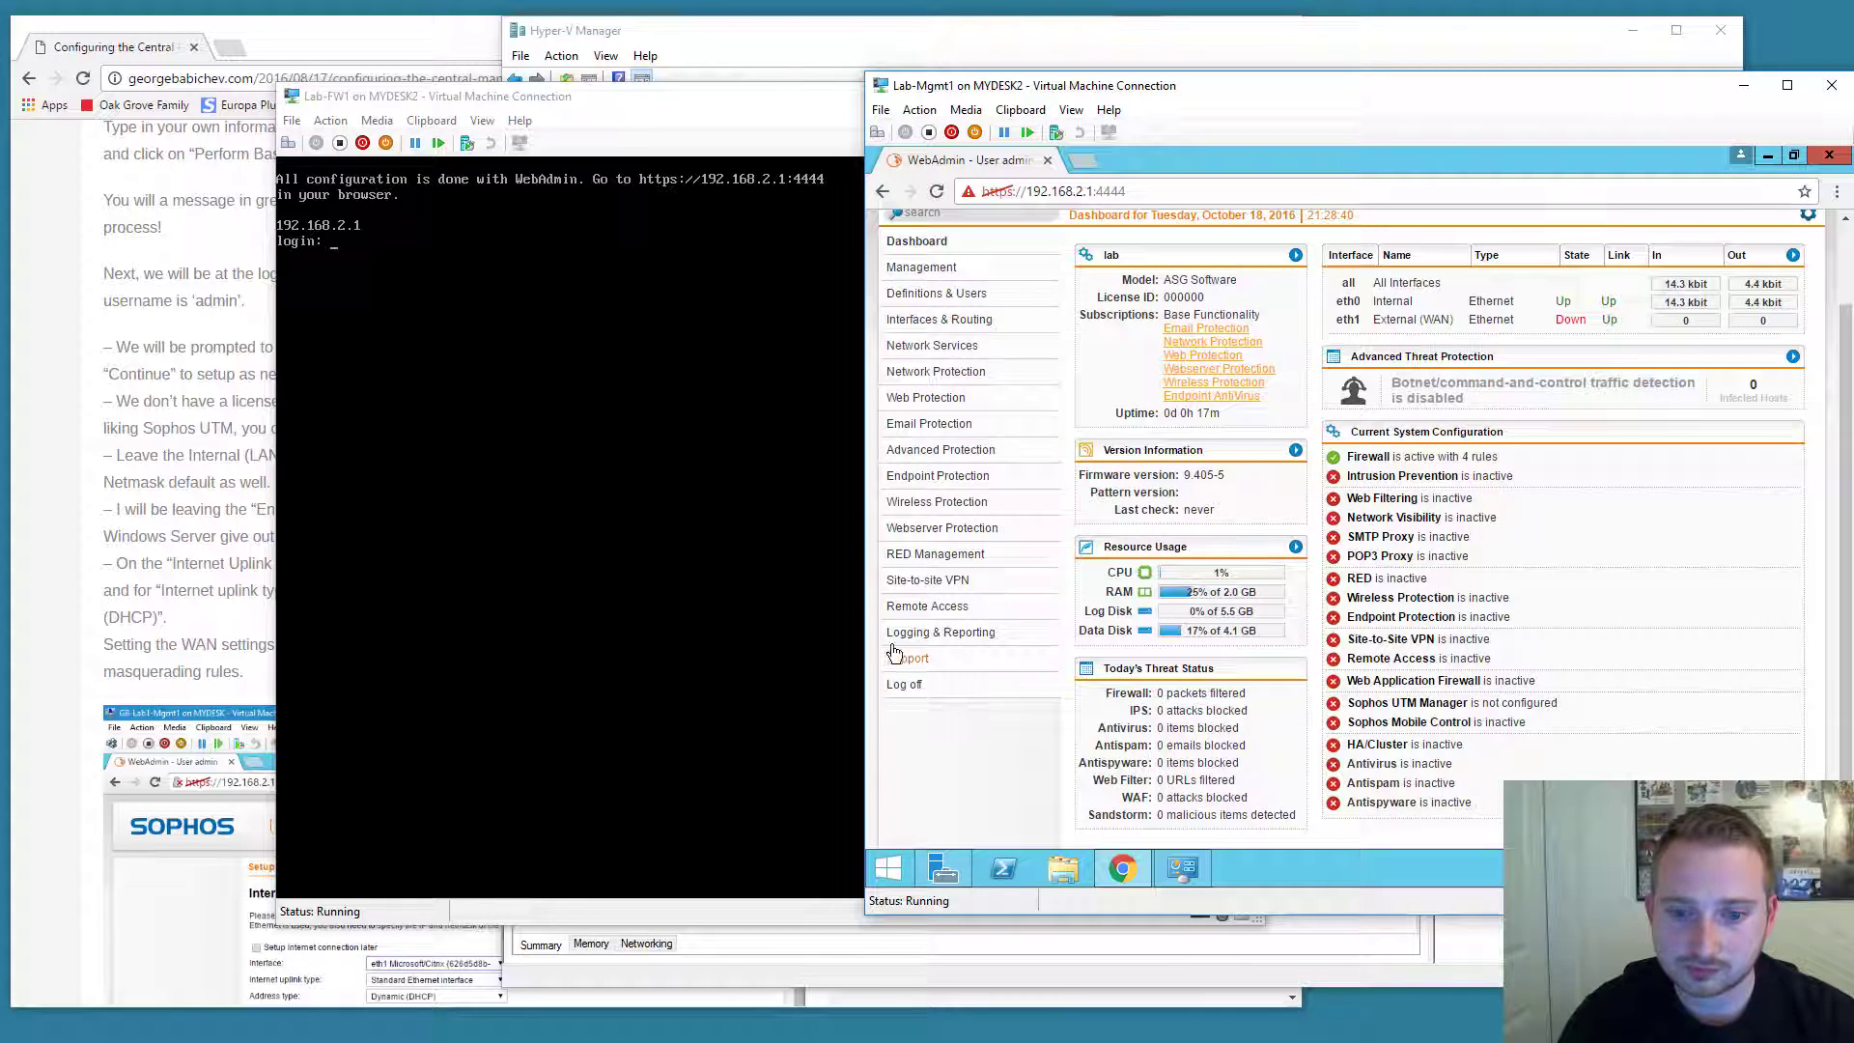
right_click(898, 862)
left_click(987, 674)
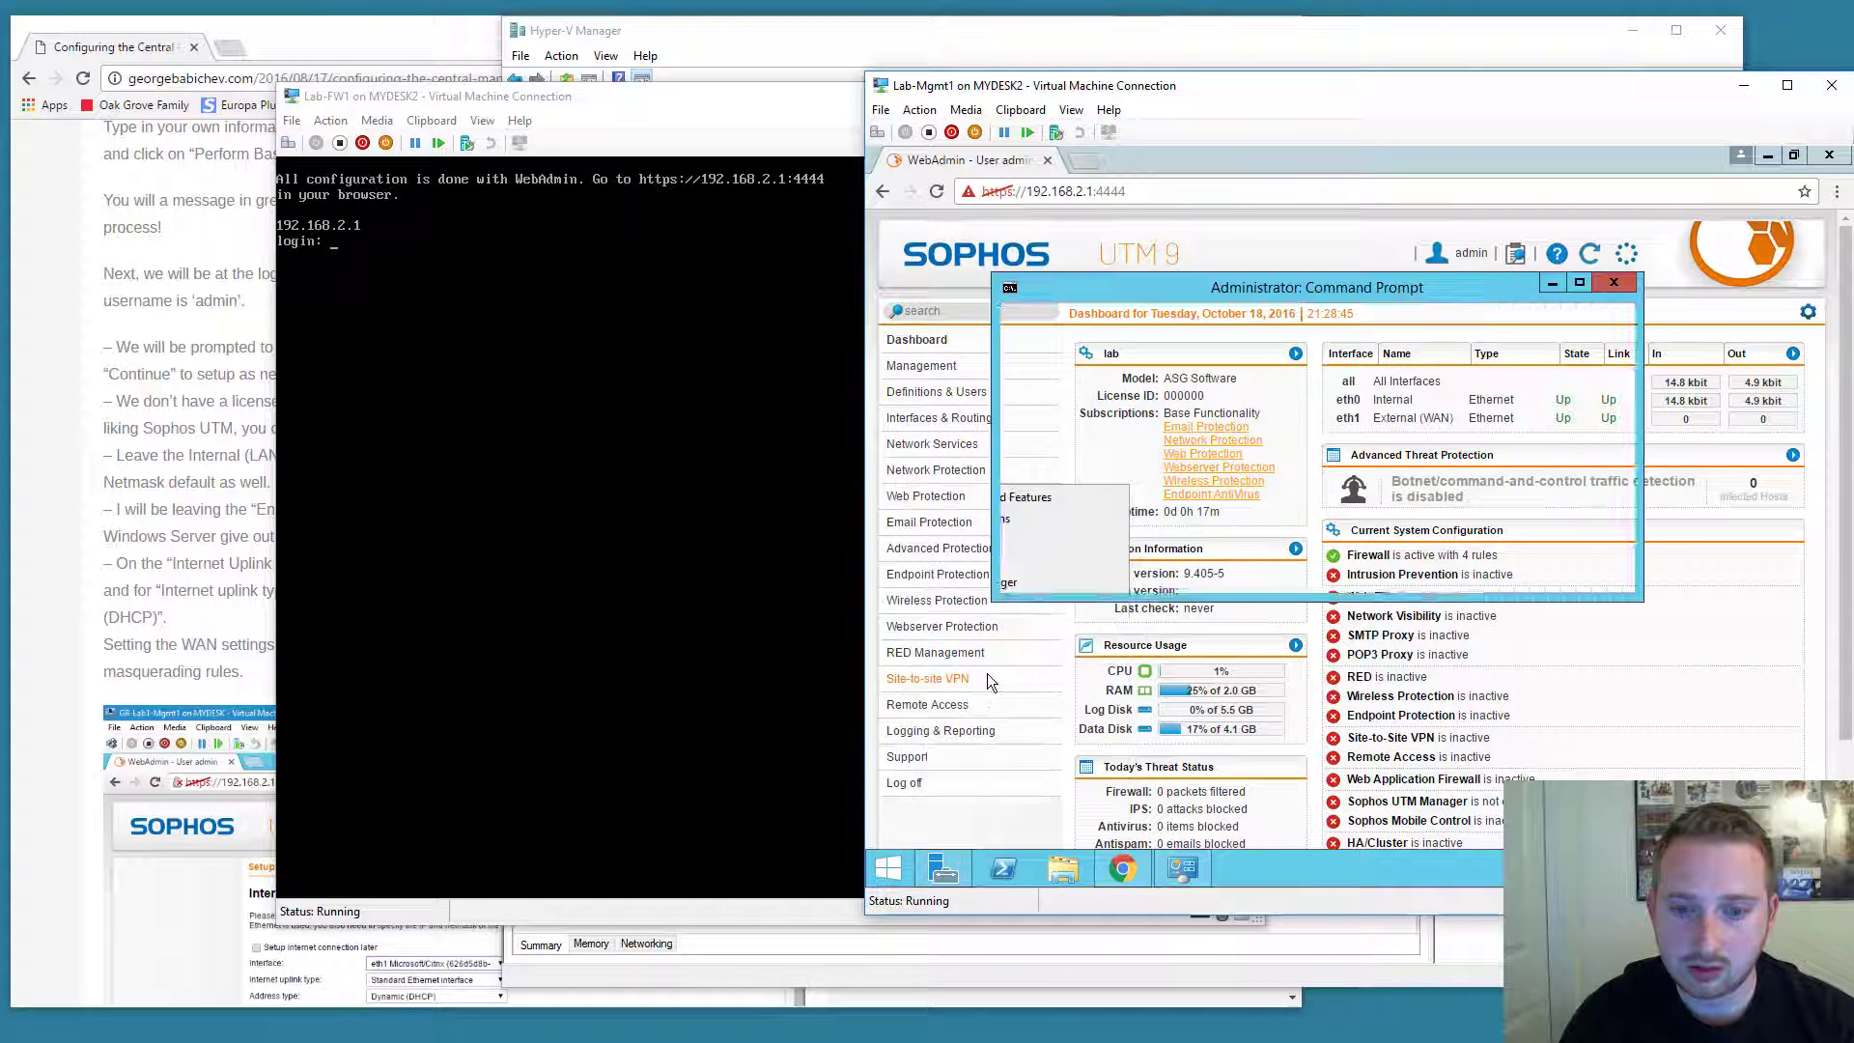
left_click_drag(1223, 296, 1313, 318)
type("p")
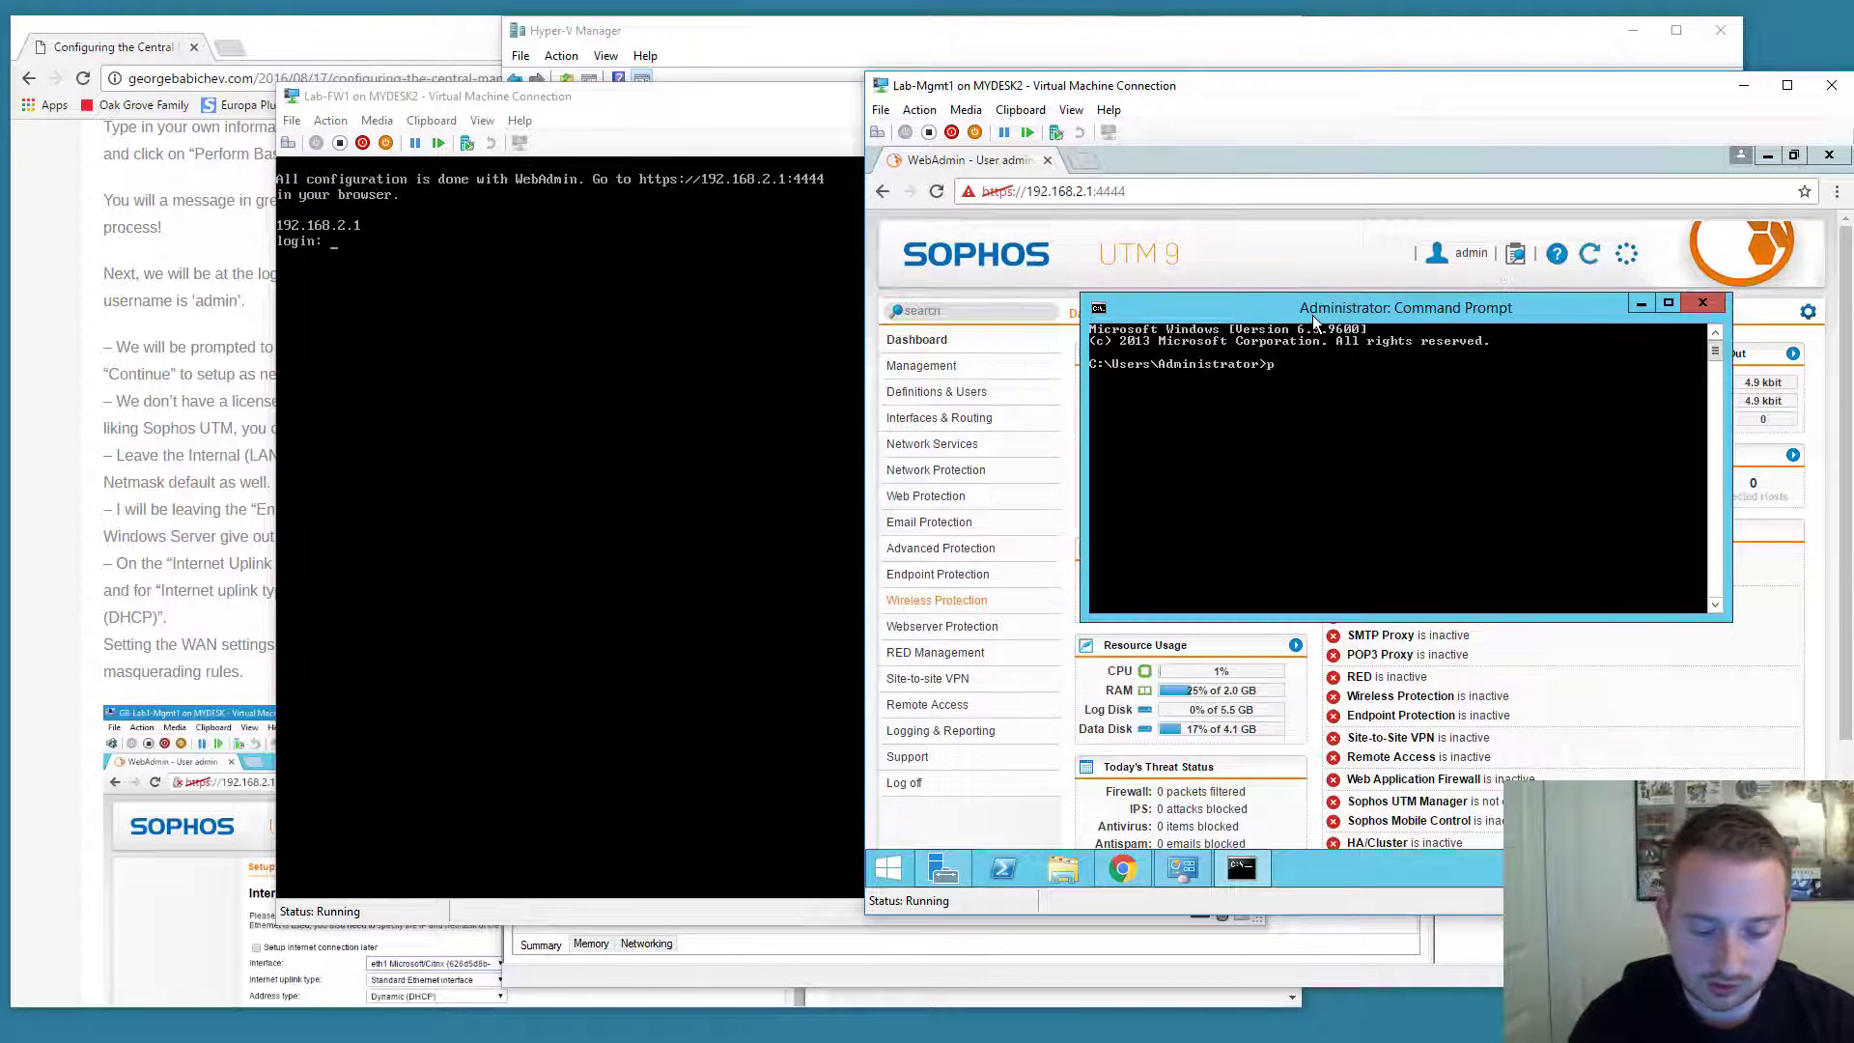
type("uin")
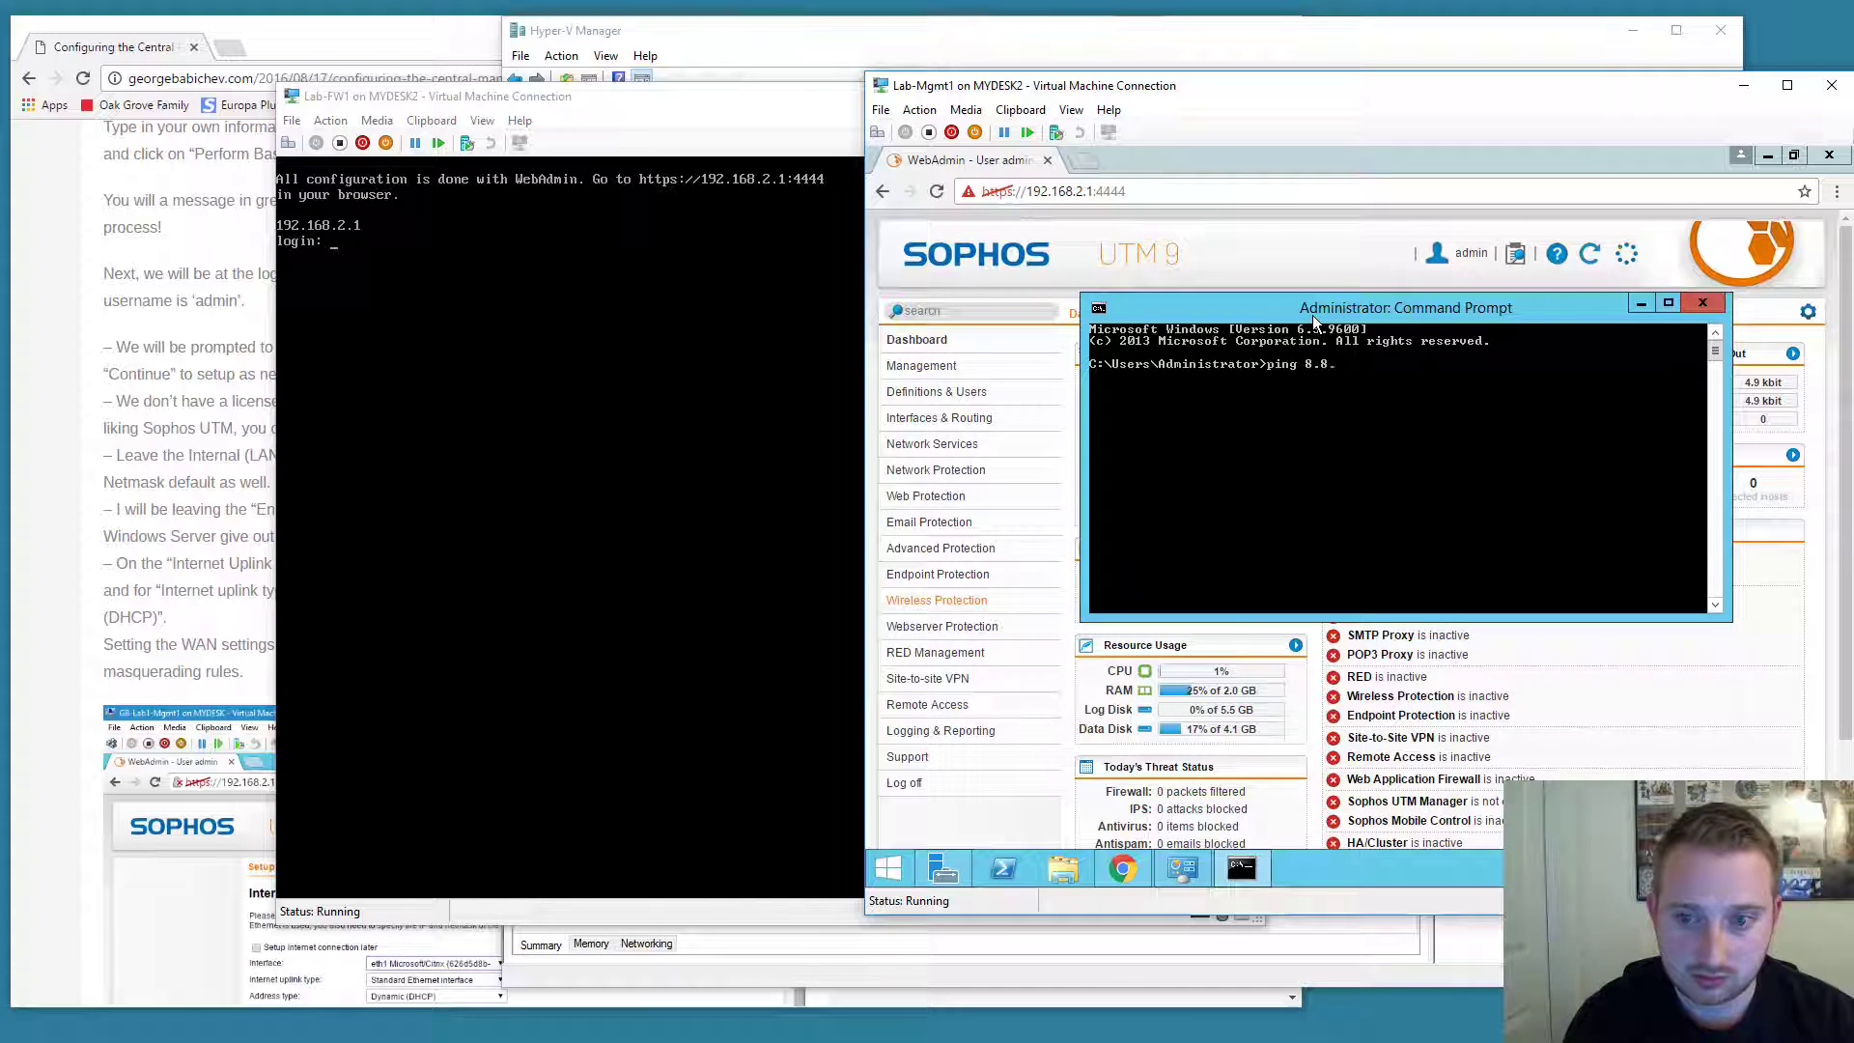
type("8.8")
key("Return")
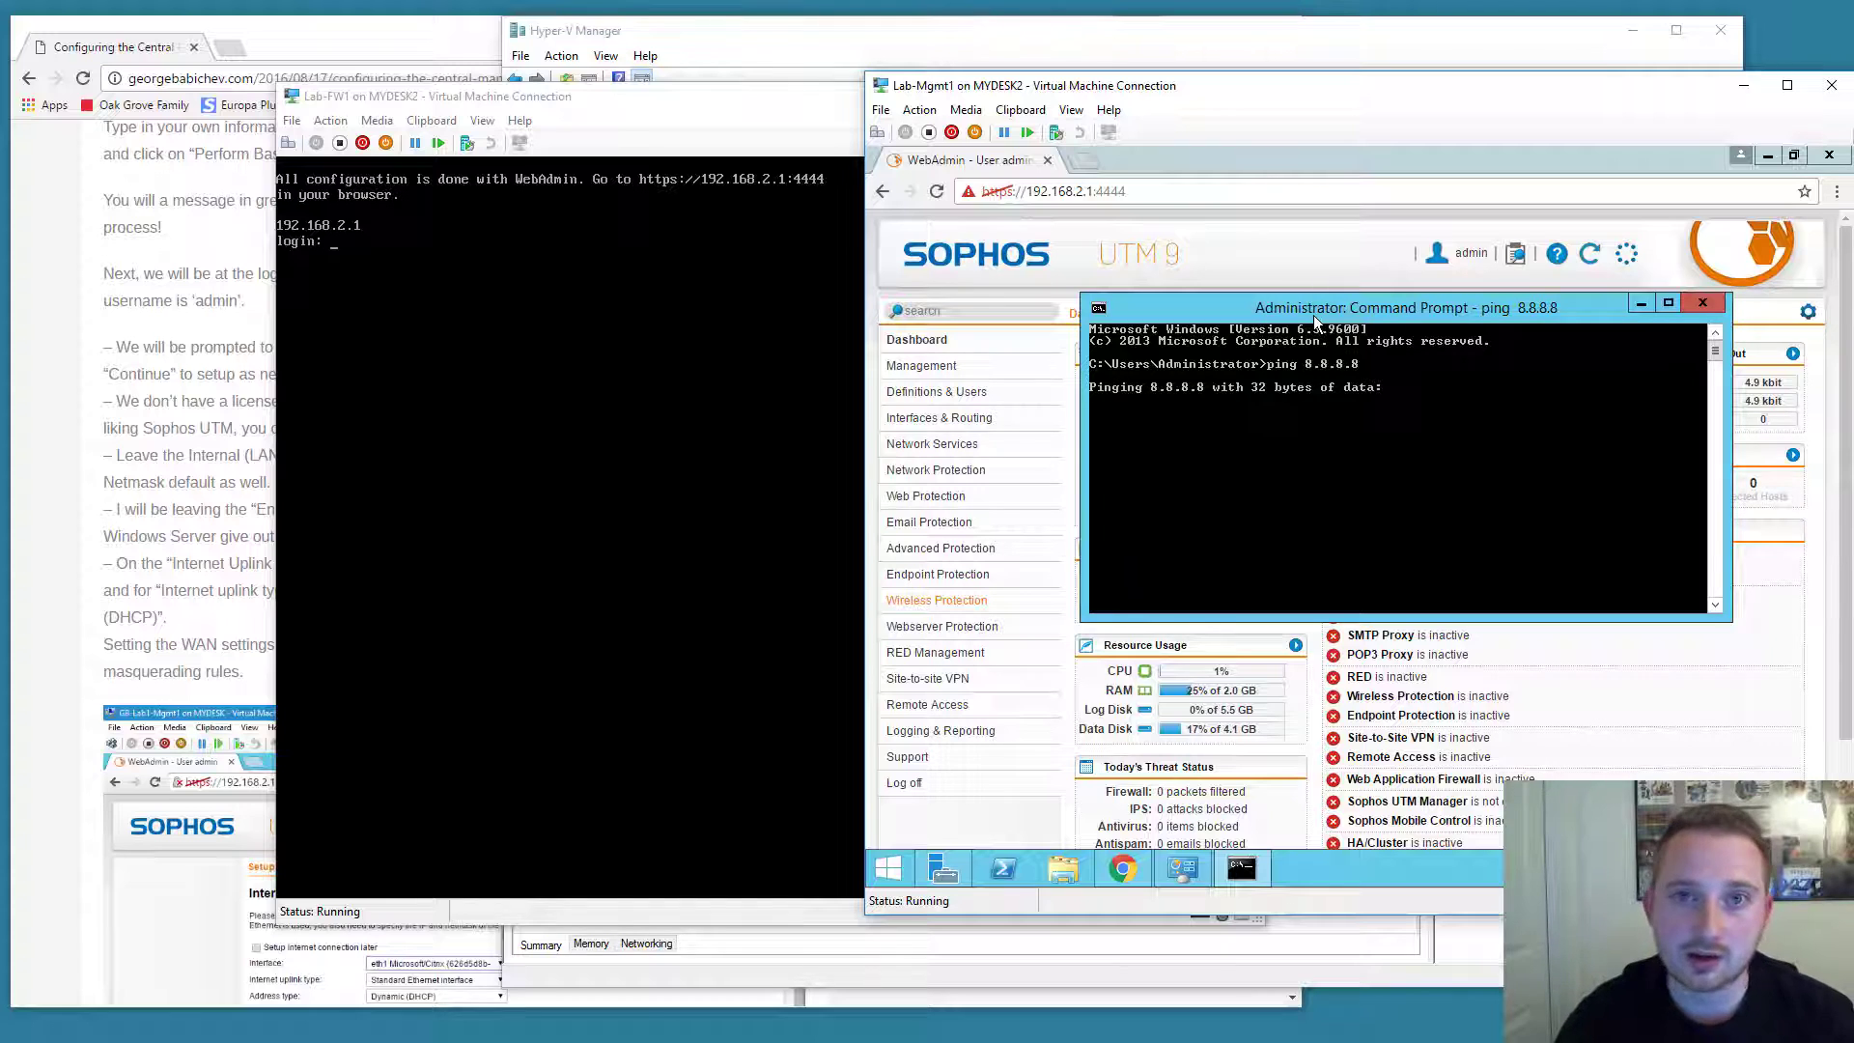
left_click_drag(1314, 315, 1375, 292)
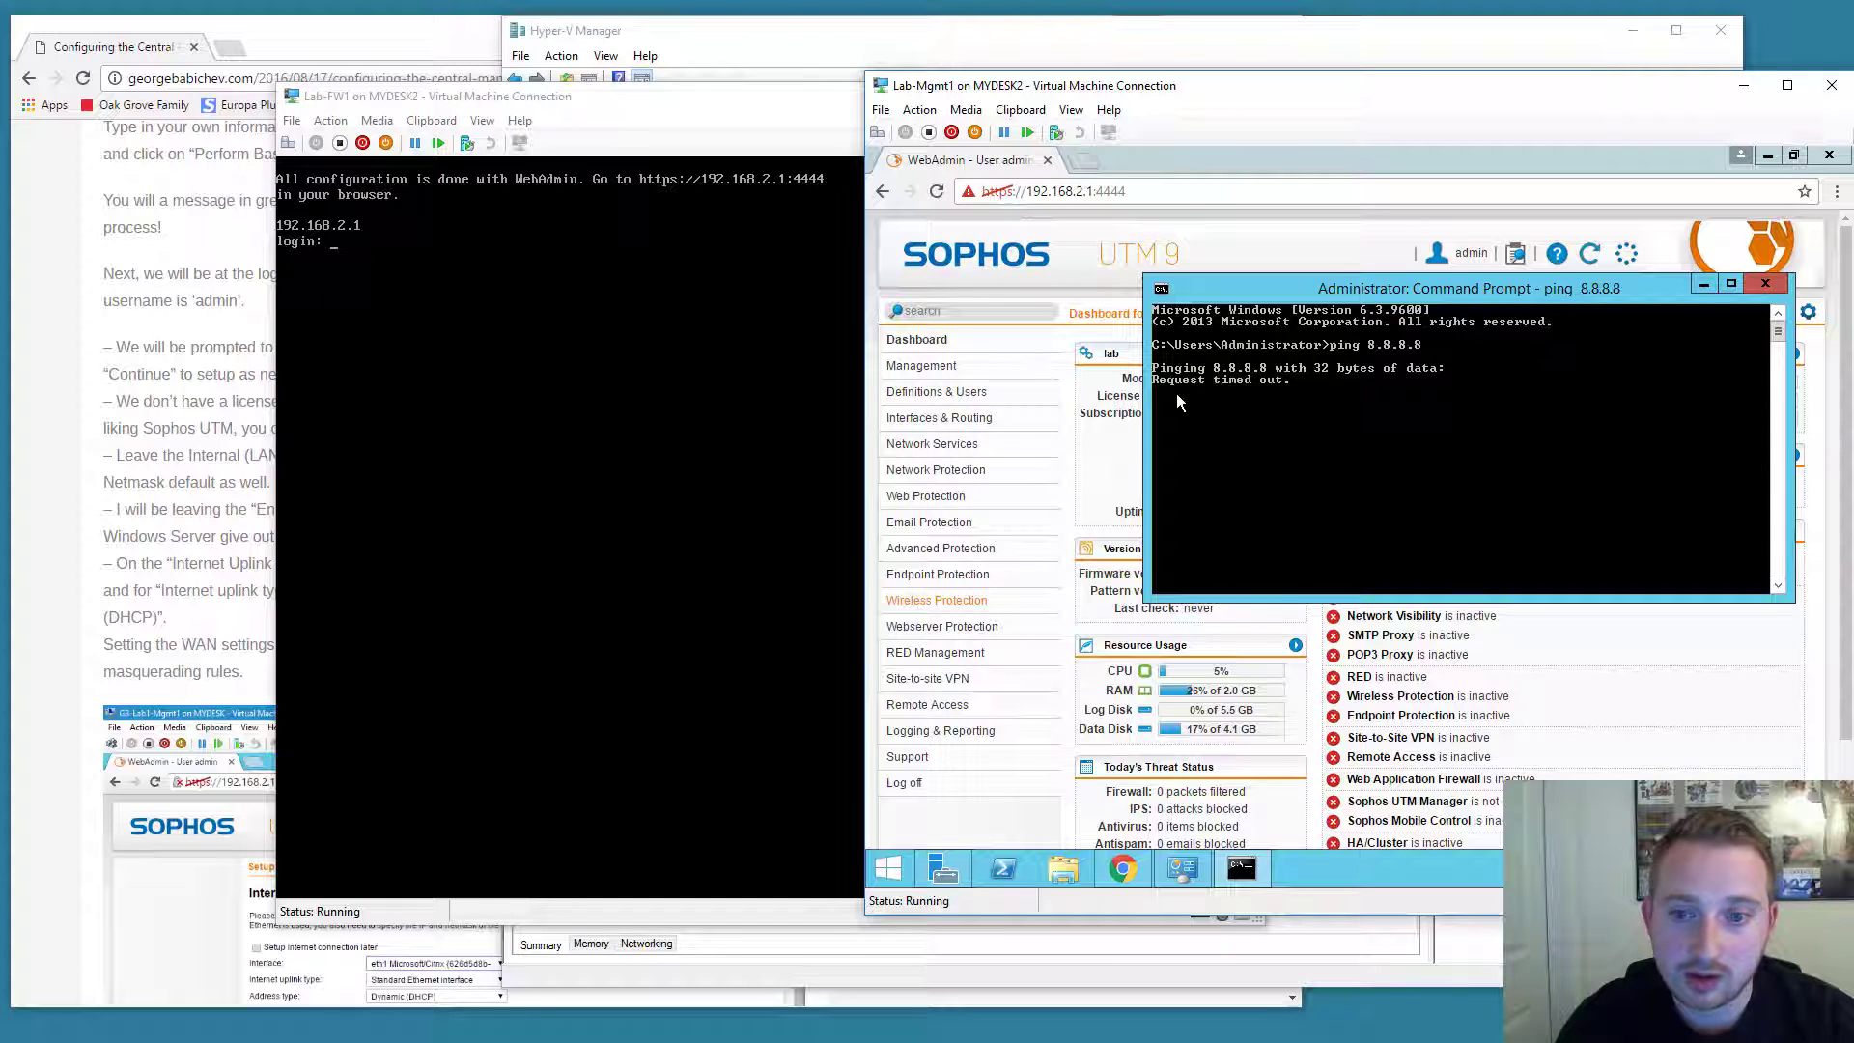
Review the WebAdmin dashboard and the article's Firewall Off rule steps.
left_click(1197, 159)
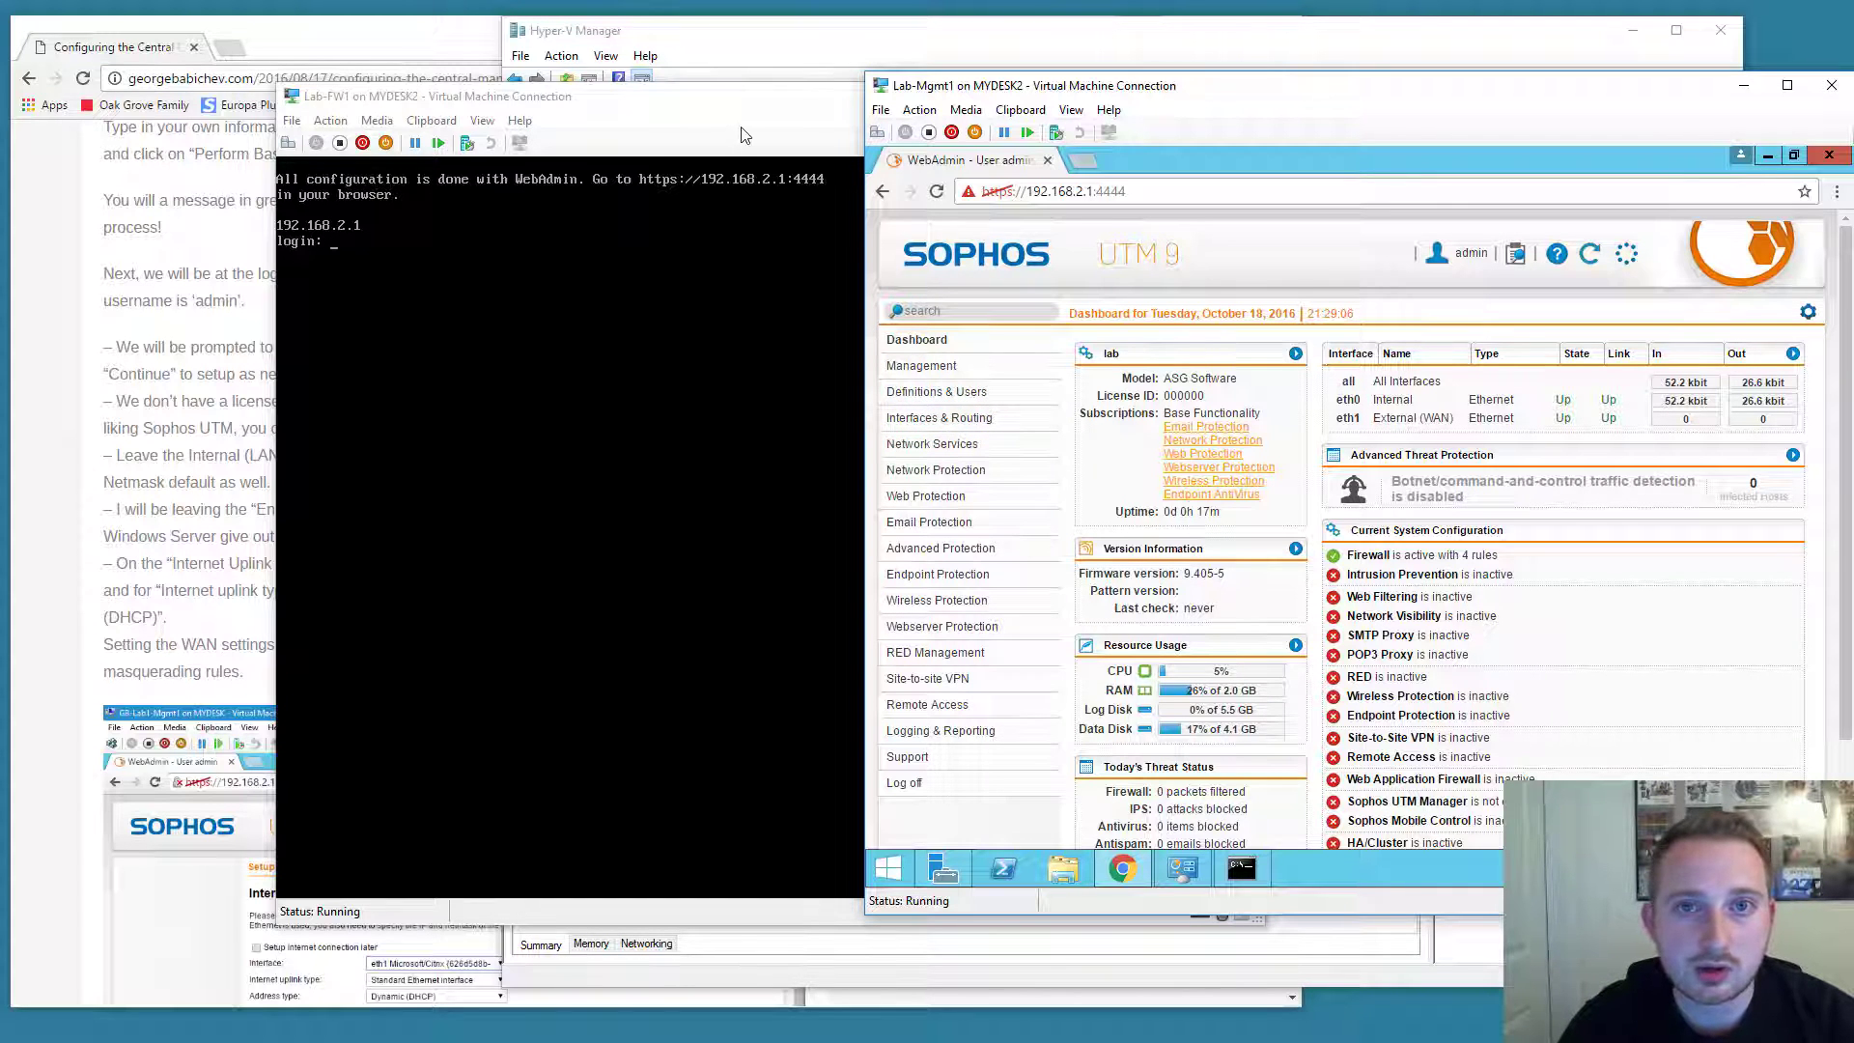
left_click(458, 58)
scroll(452, 513, "down", 20)
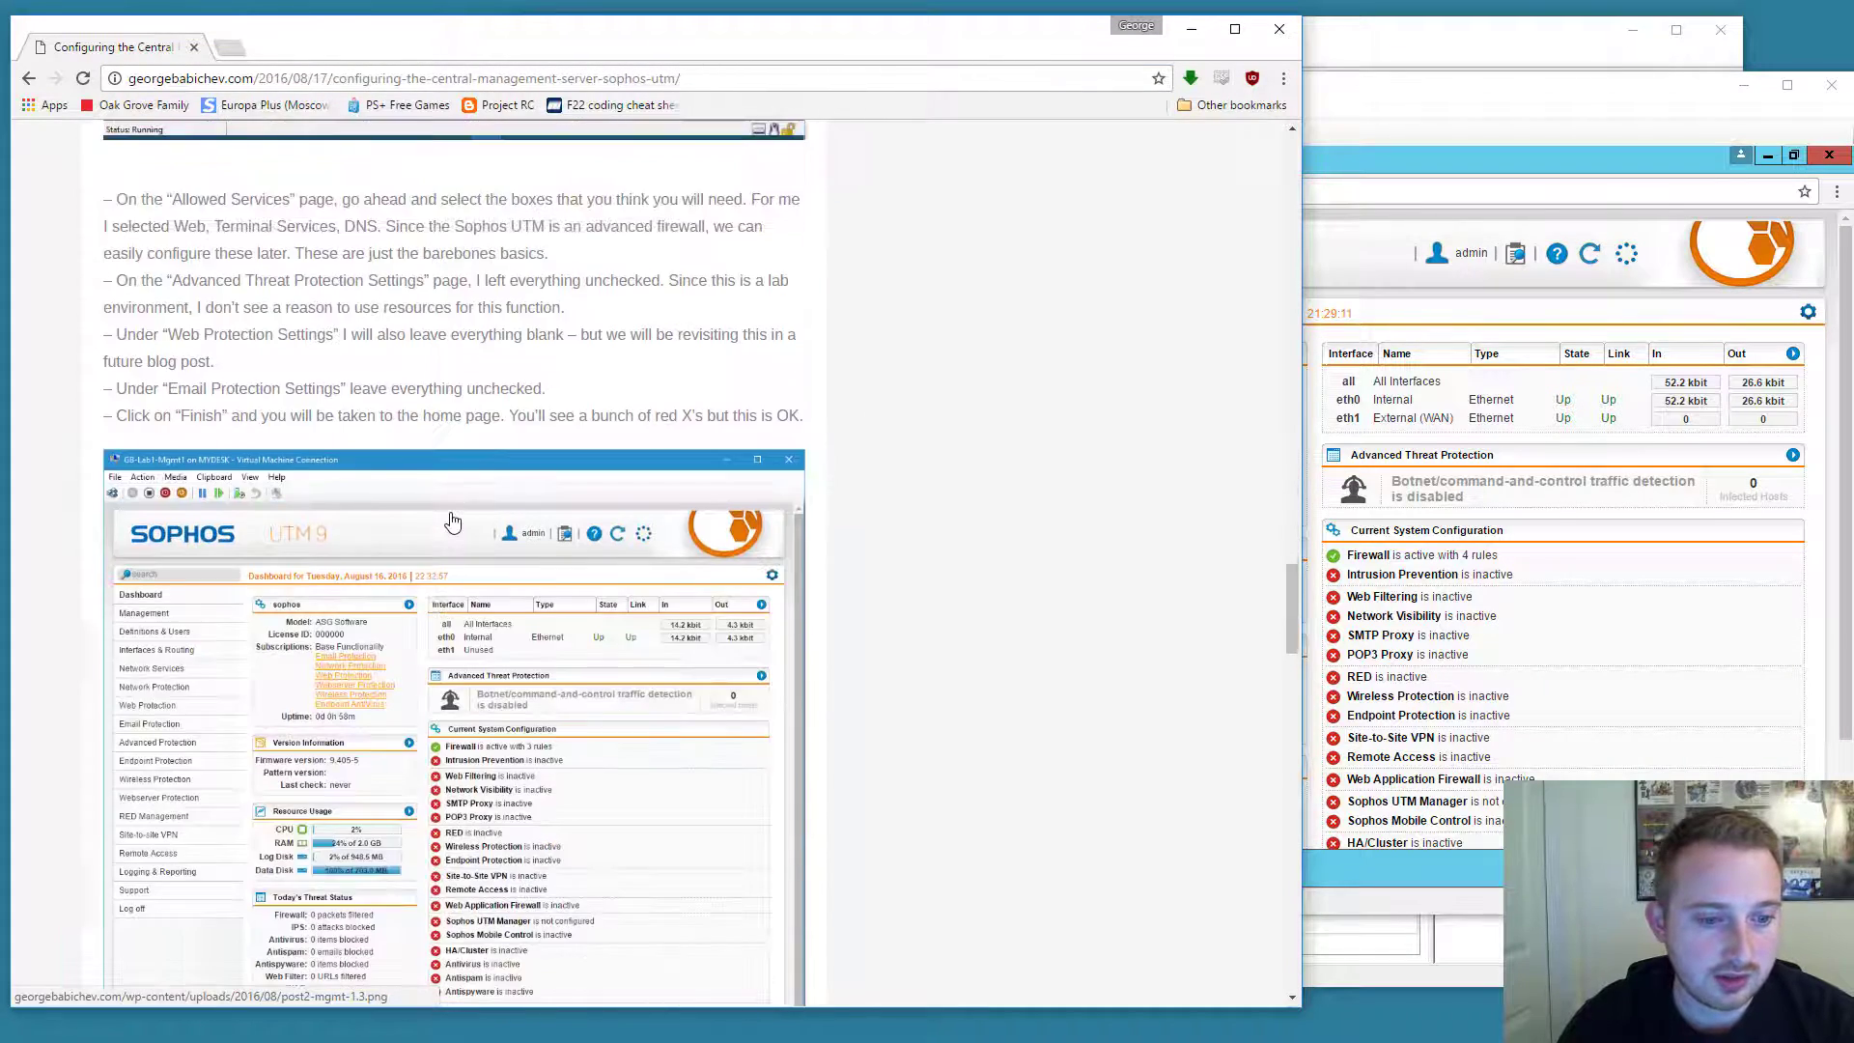
scroll(452, 519, "up", 4)
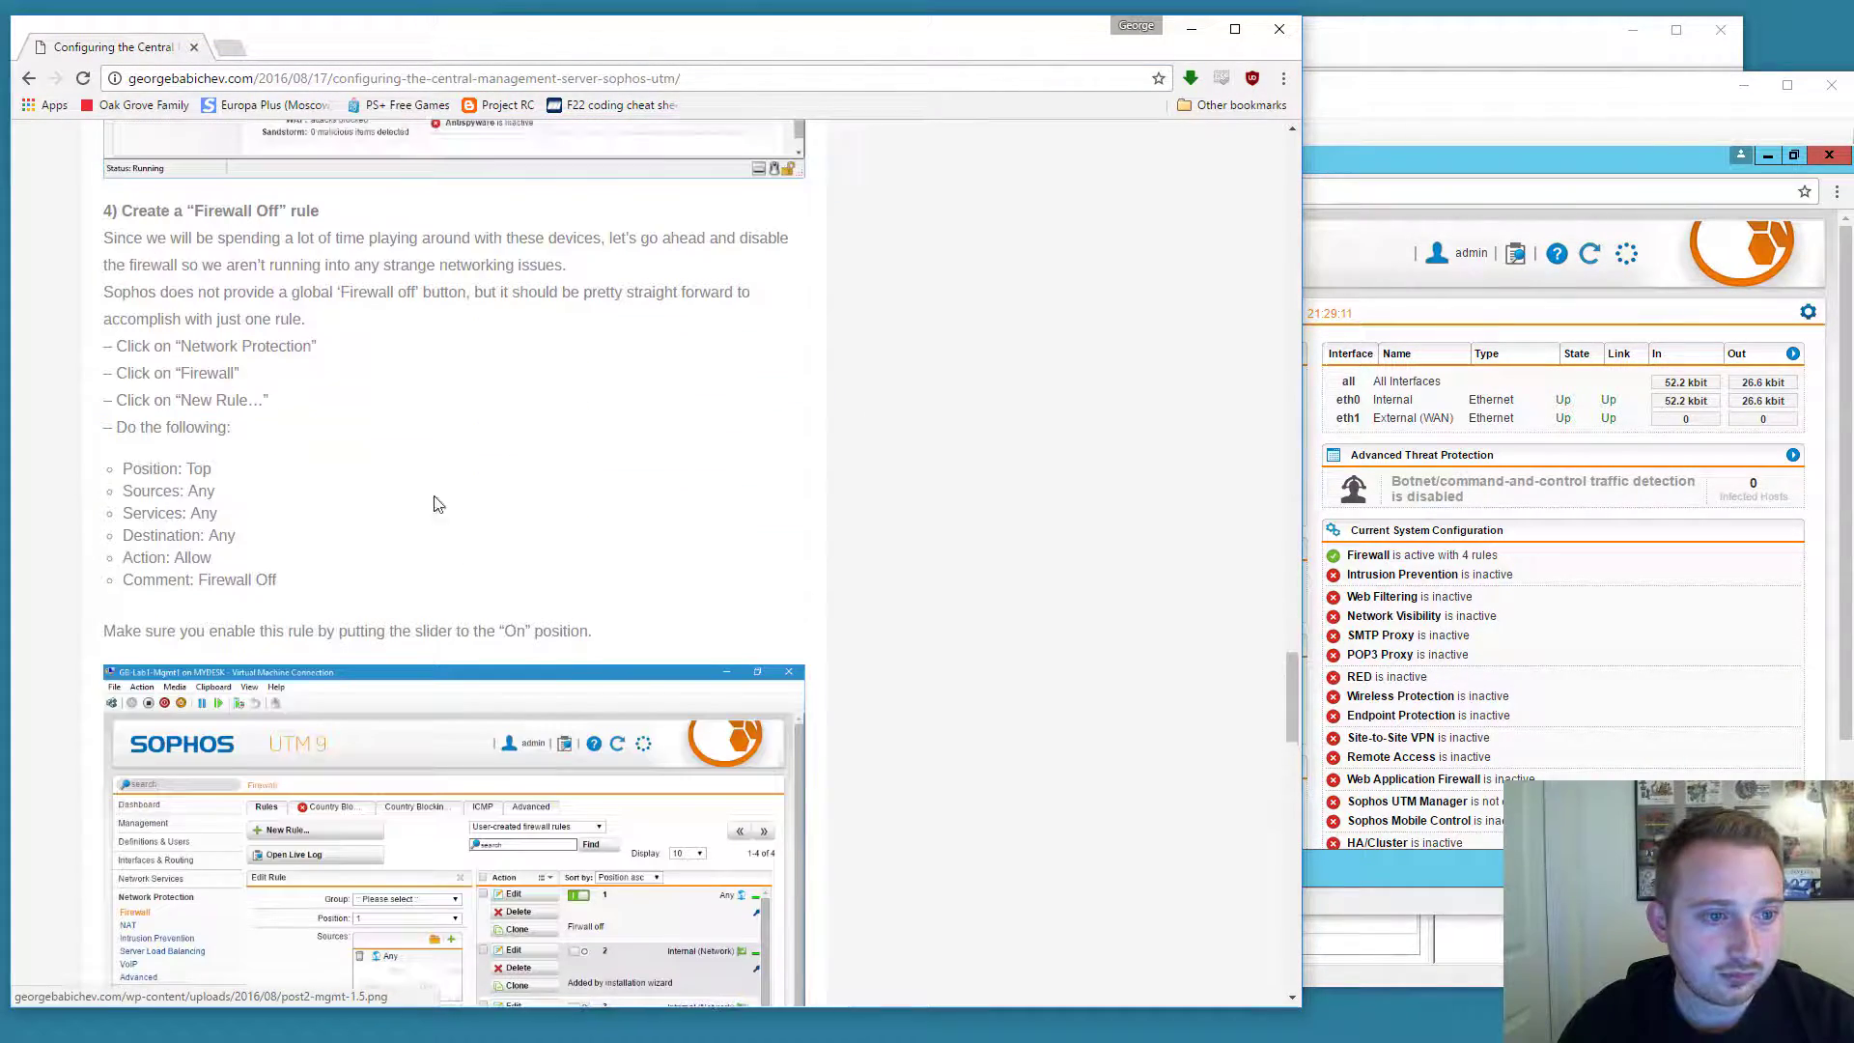
left_click_drag(126, 344, 302, 530)
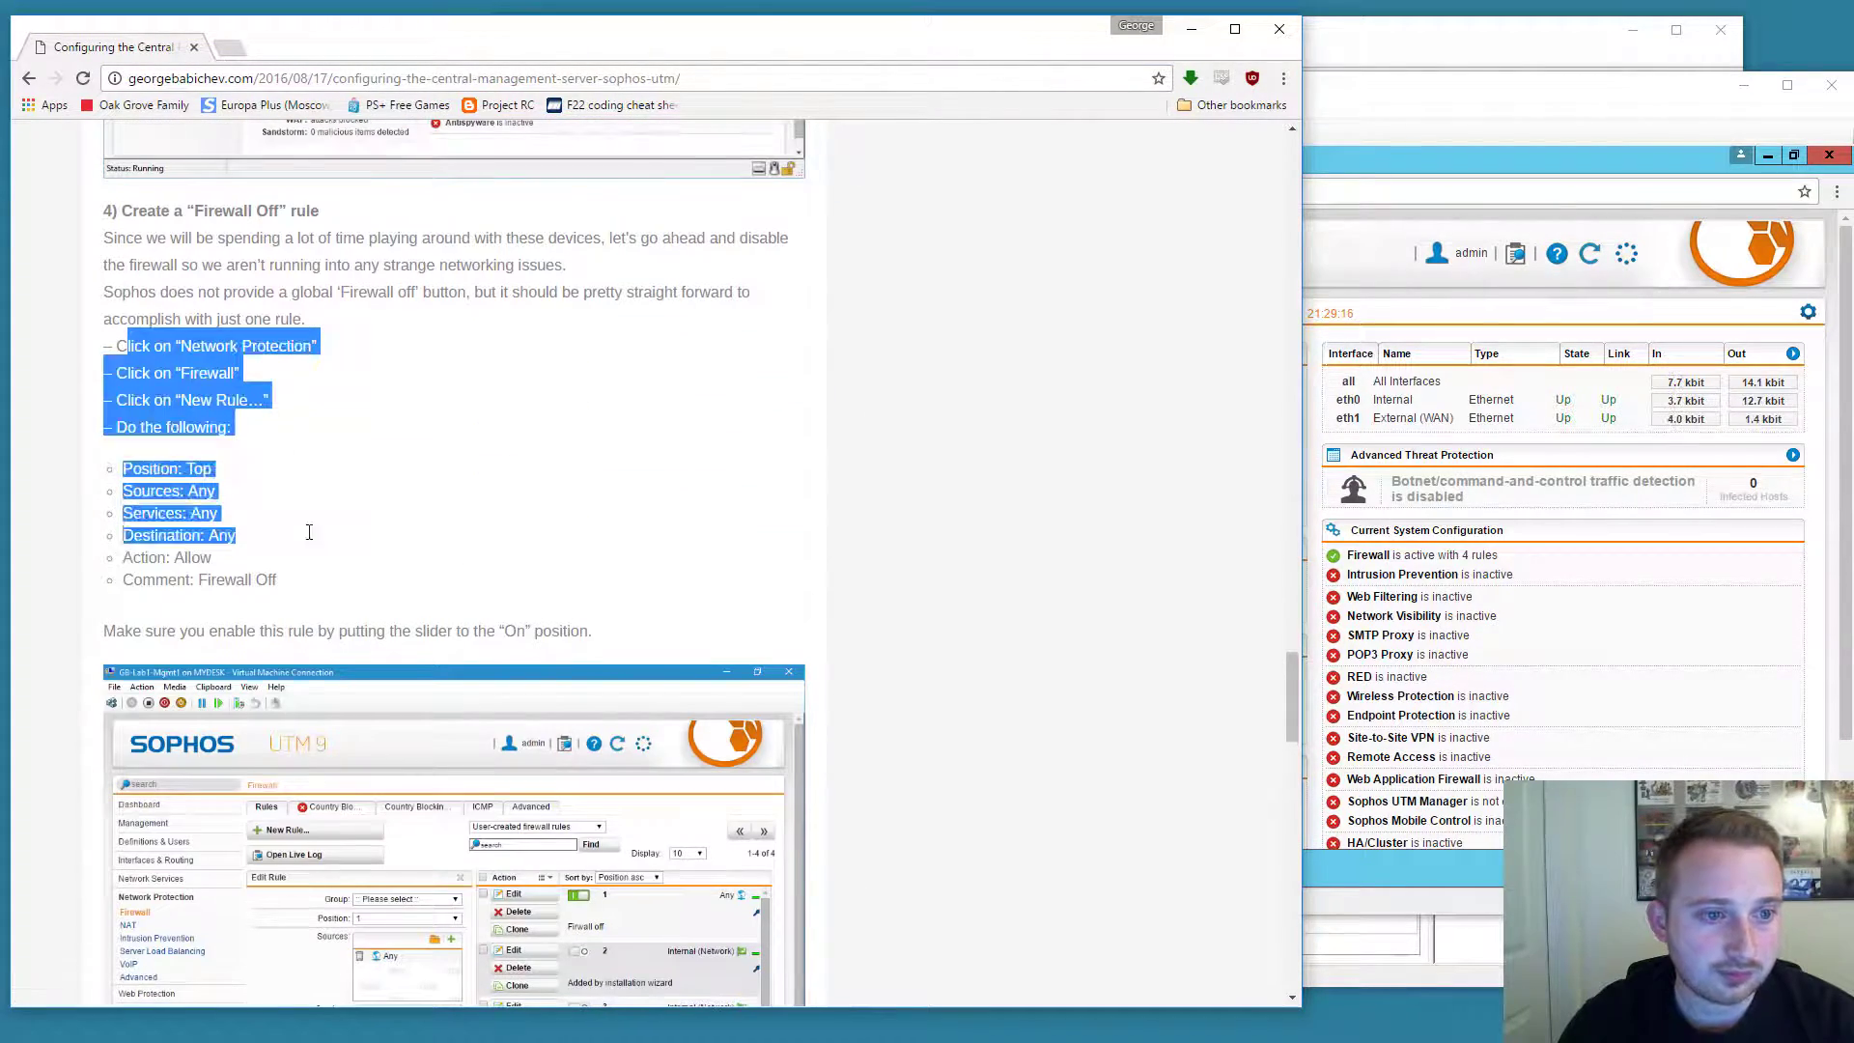
left_click(1423, 114)
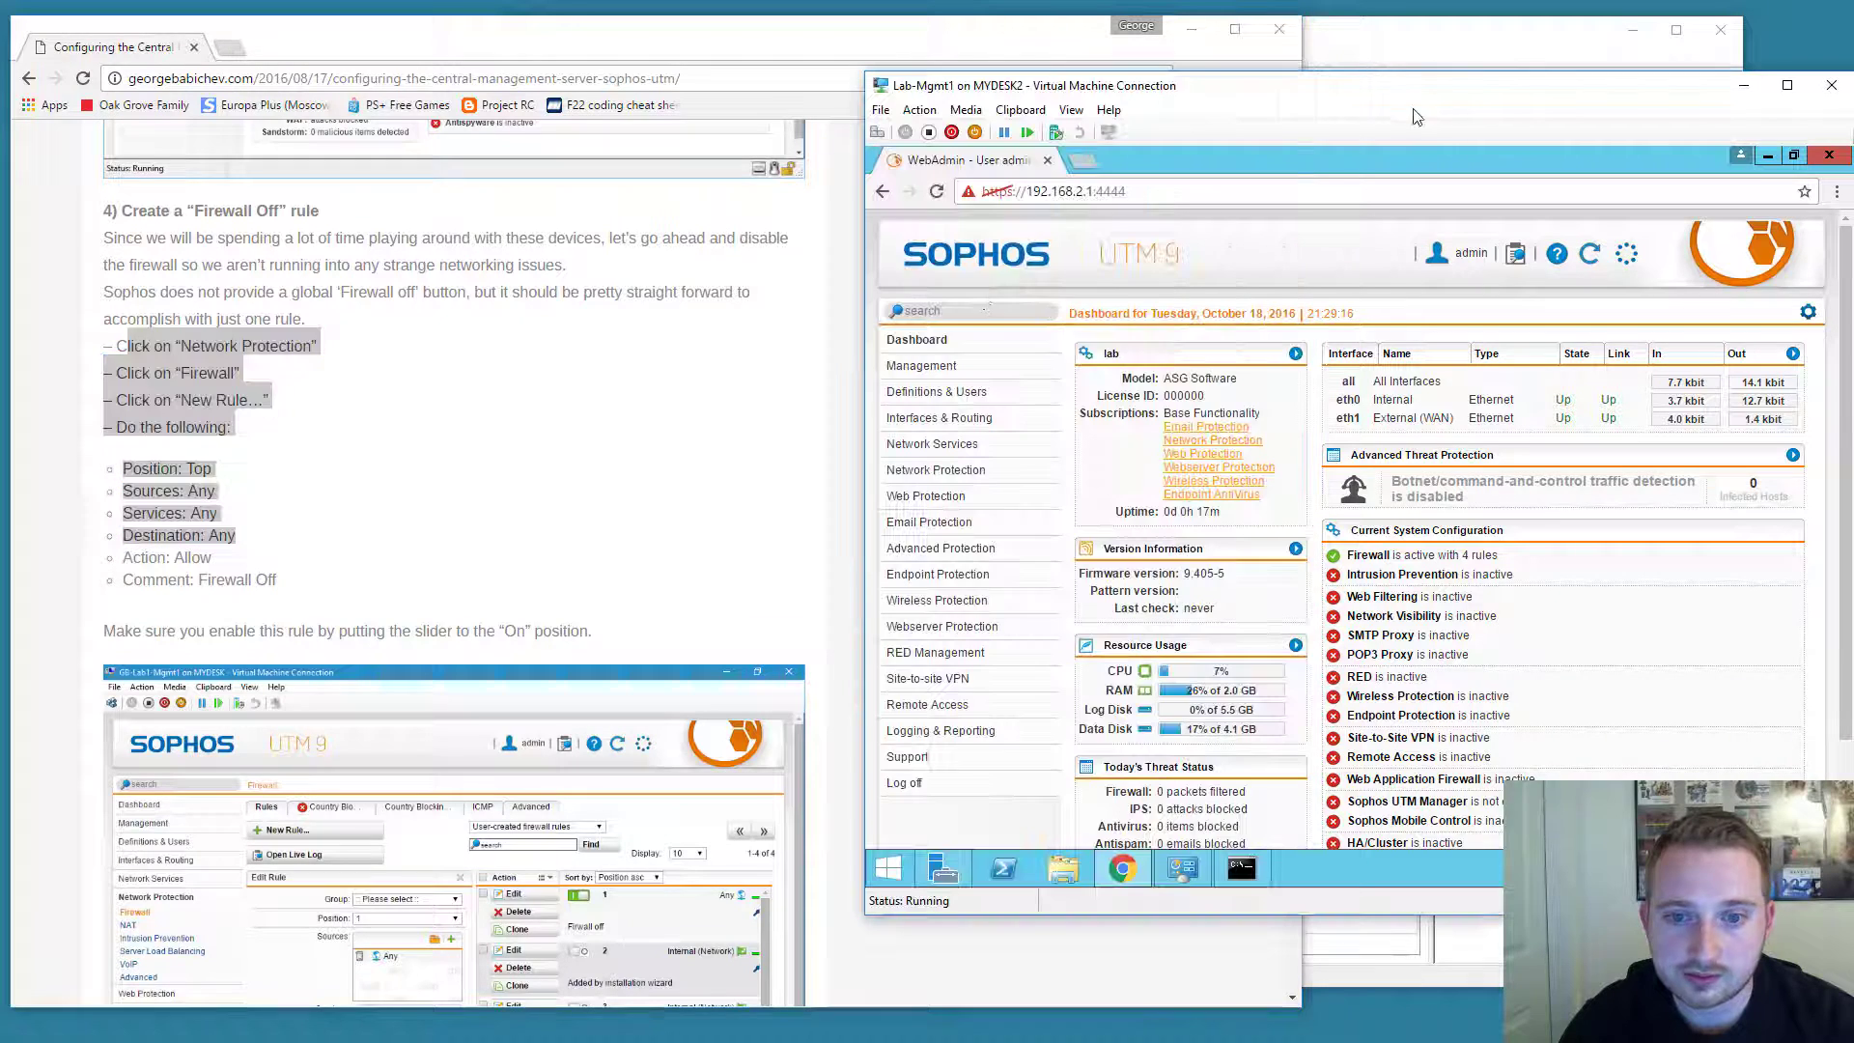
Start a new rule under Network Protection > Firewall, no group, positioned at Top.
left_click(933, 444)
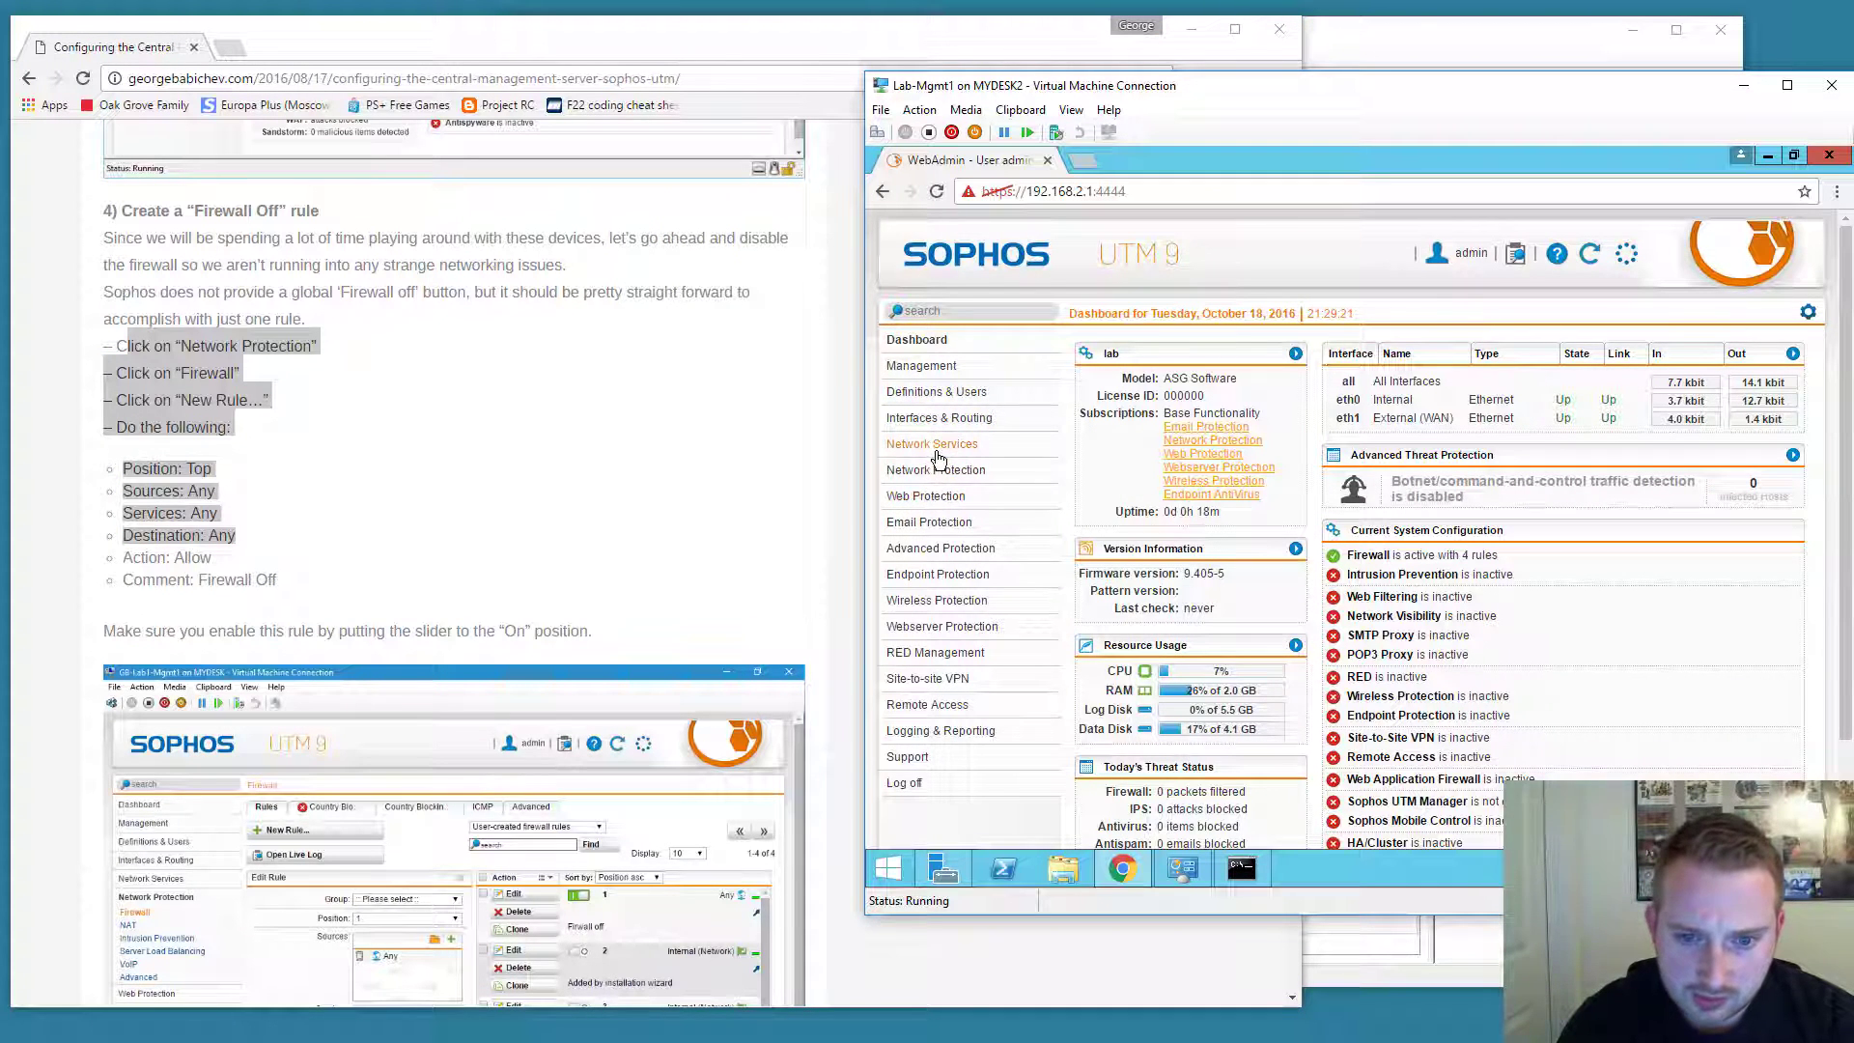
left_click(932, 527)
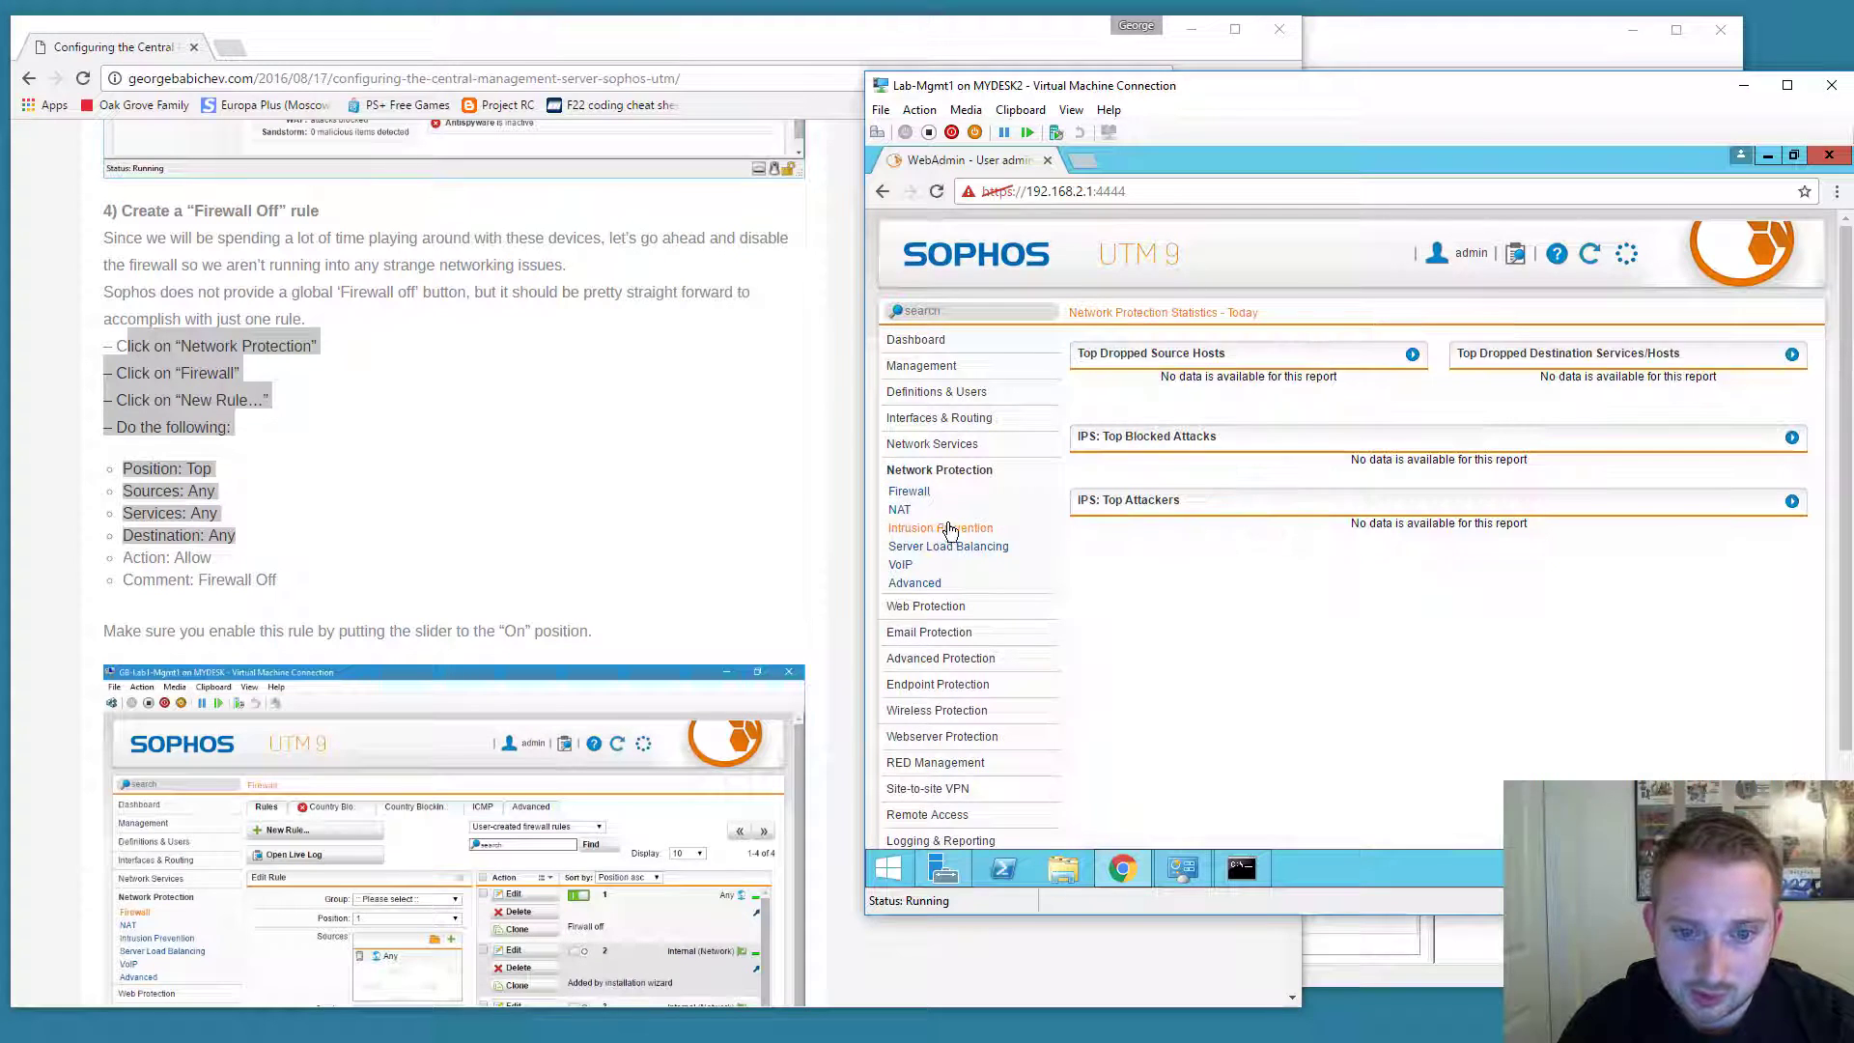
left_click(909, 491)
left_click(1125, 375)
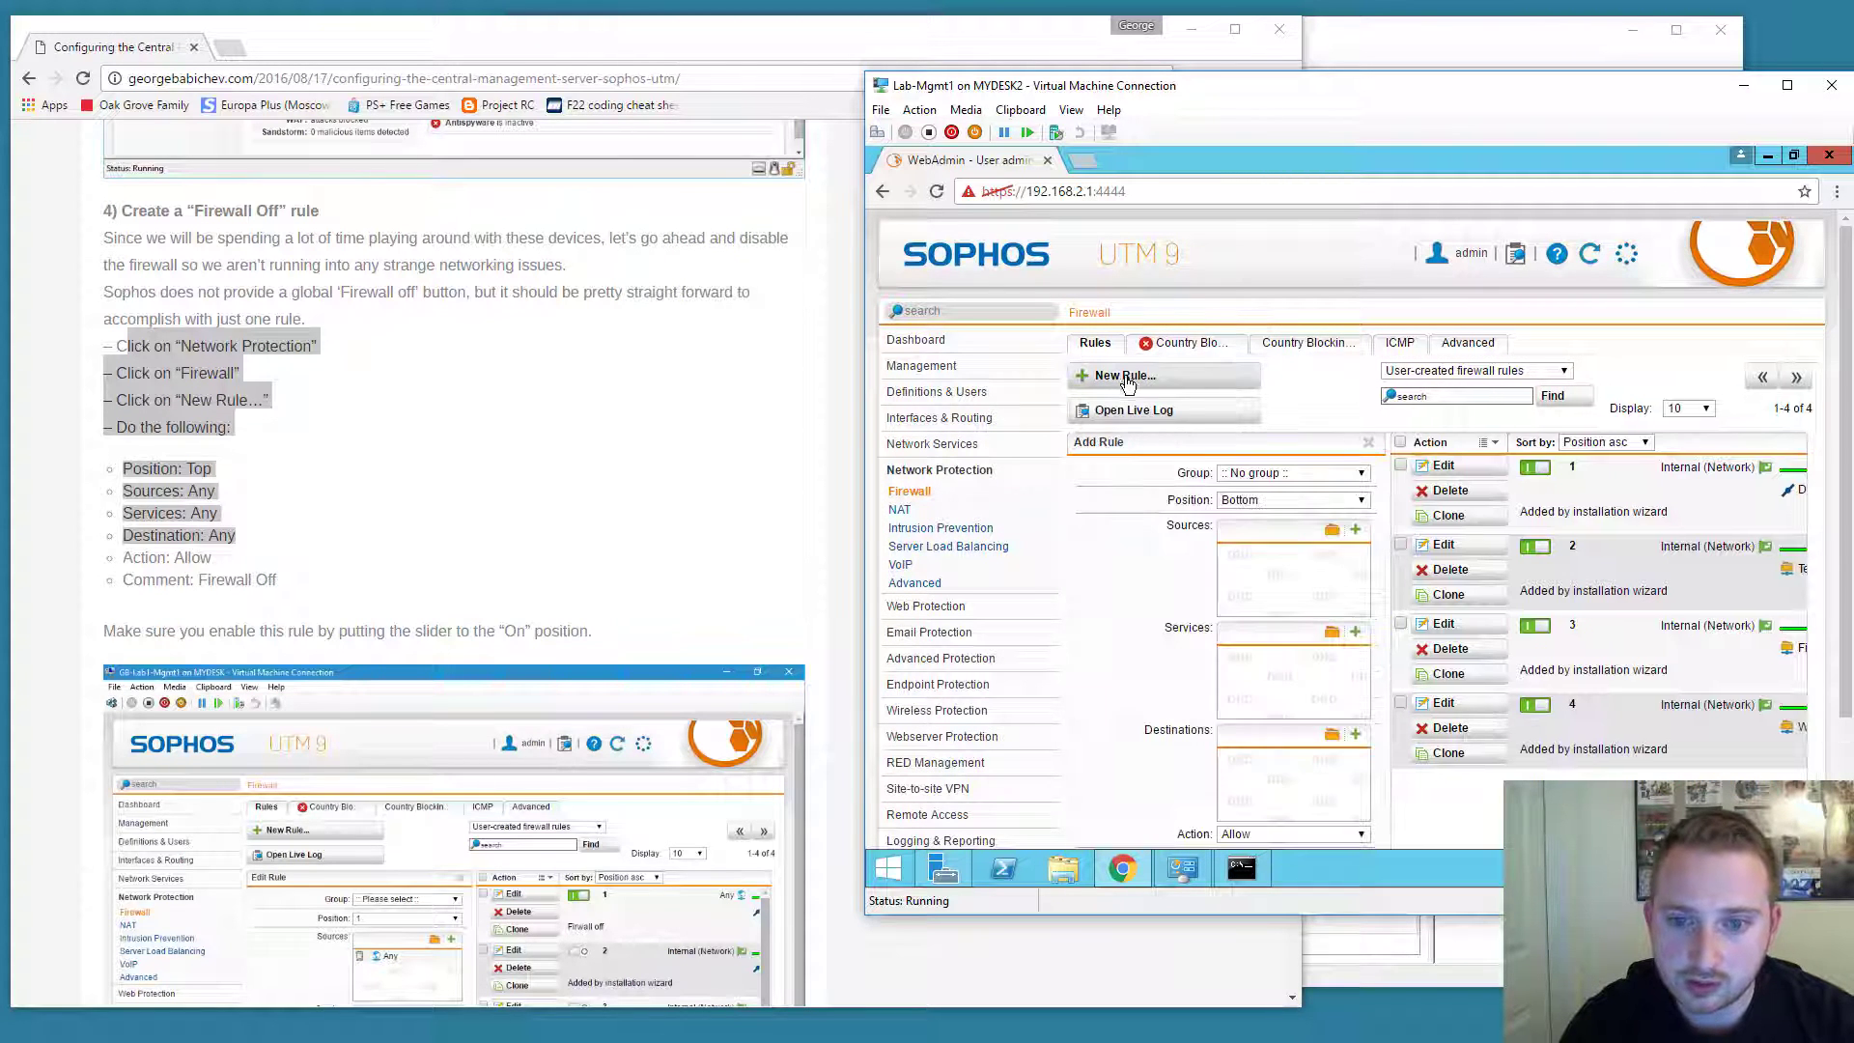
scroll(1255, 455, "down", 1)
left_click(1261, 377)
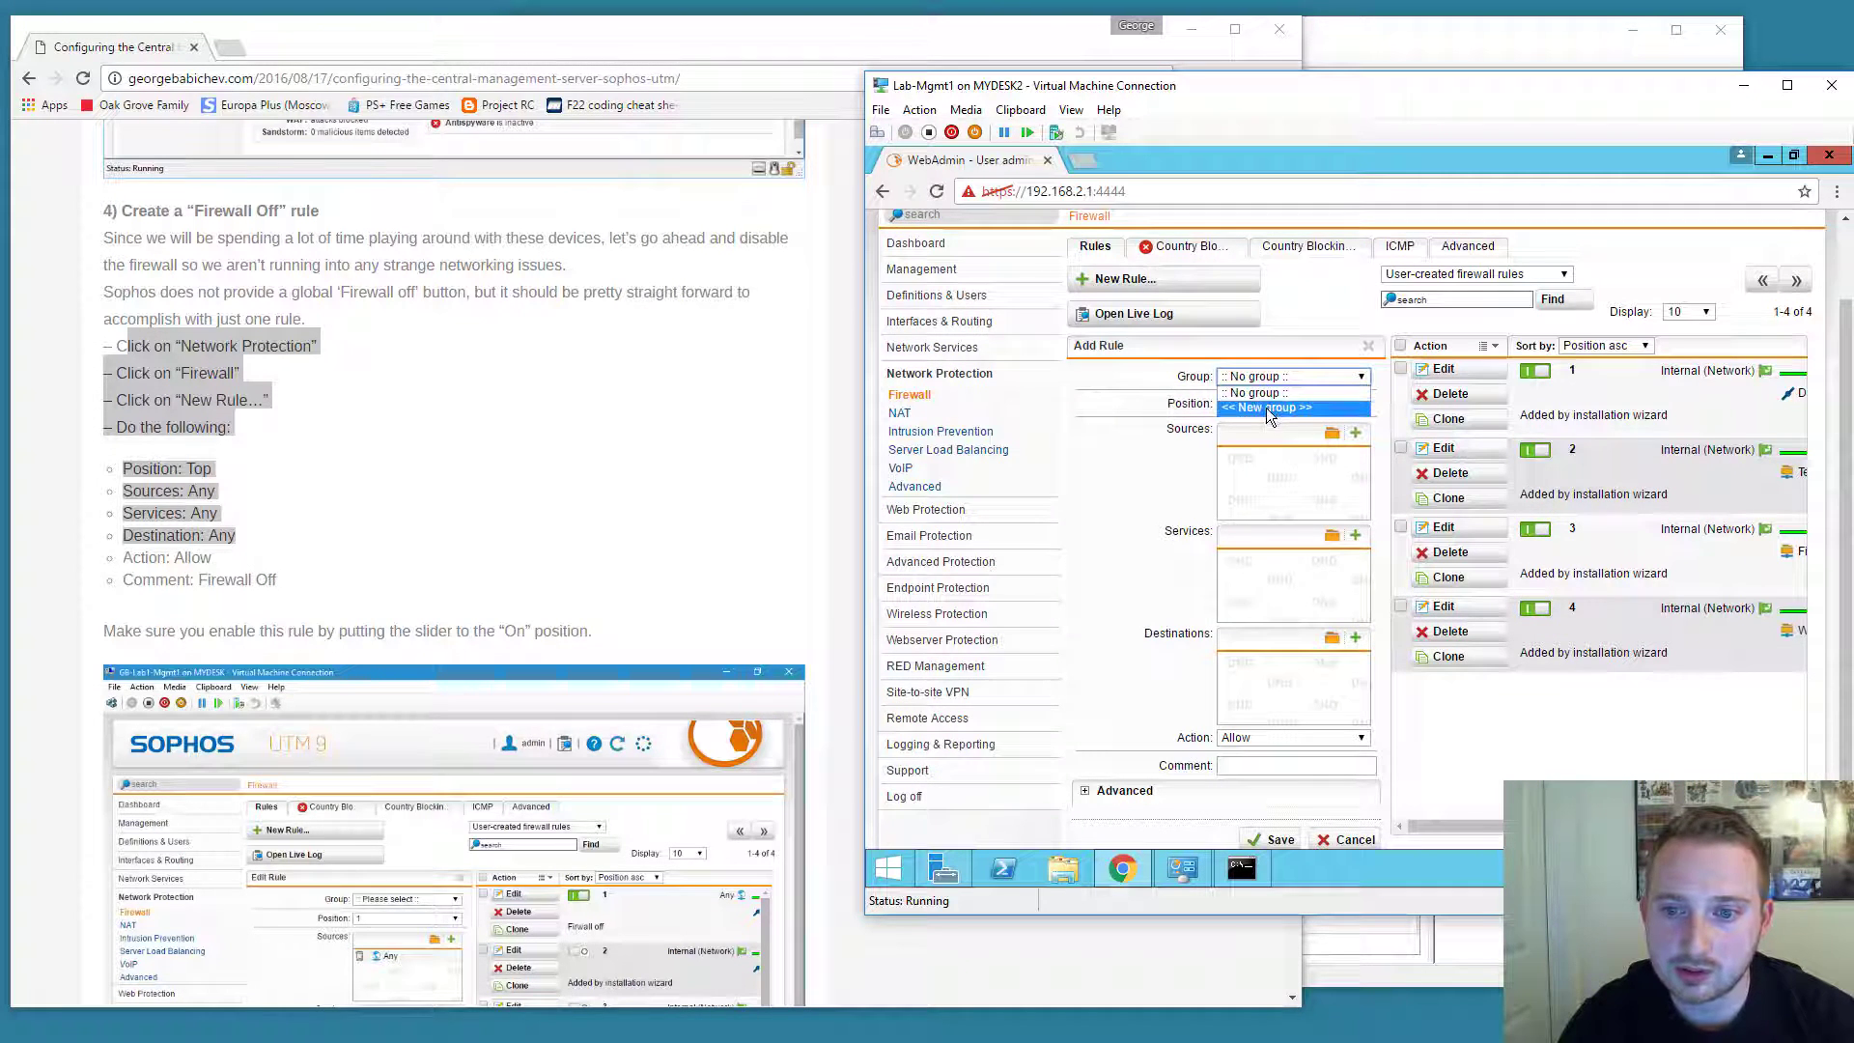
left_click(1249, 406)
left_click(1248, 406)
left_click(1252, 432)
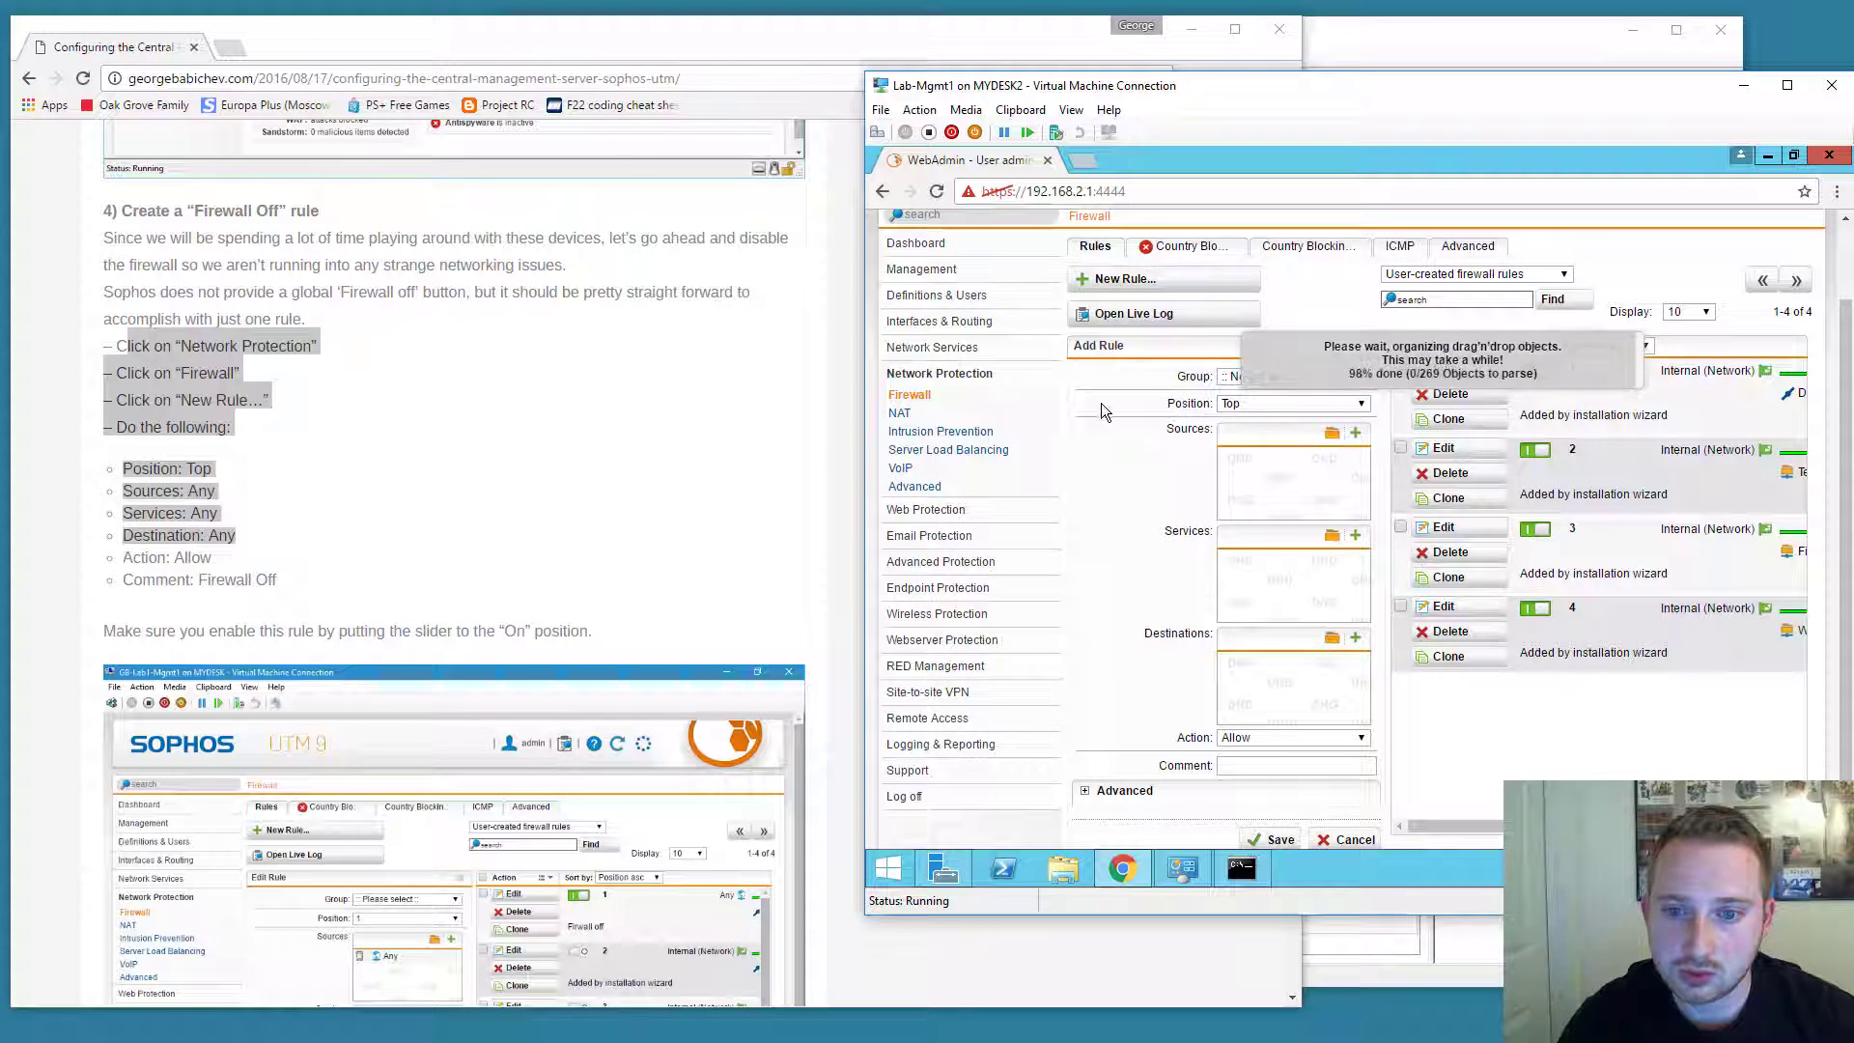
Set source, service and destination to Any, comment 'Firewall Off', and save the rule.
left_click(1332, 434)
left_click_drag(911, 295, 1270, 455)
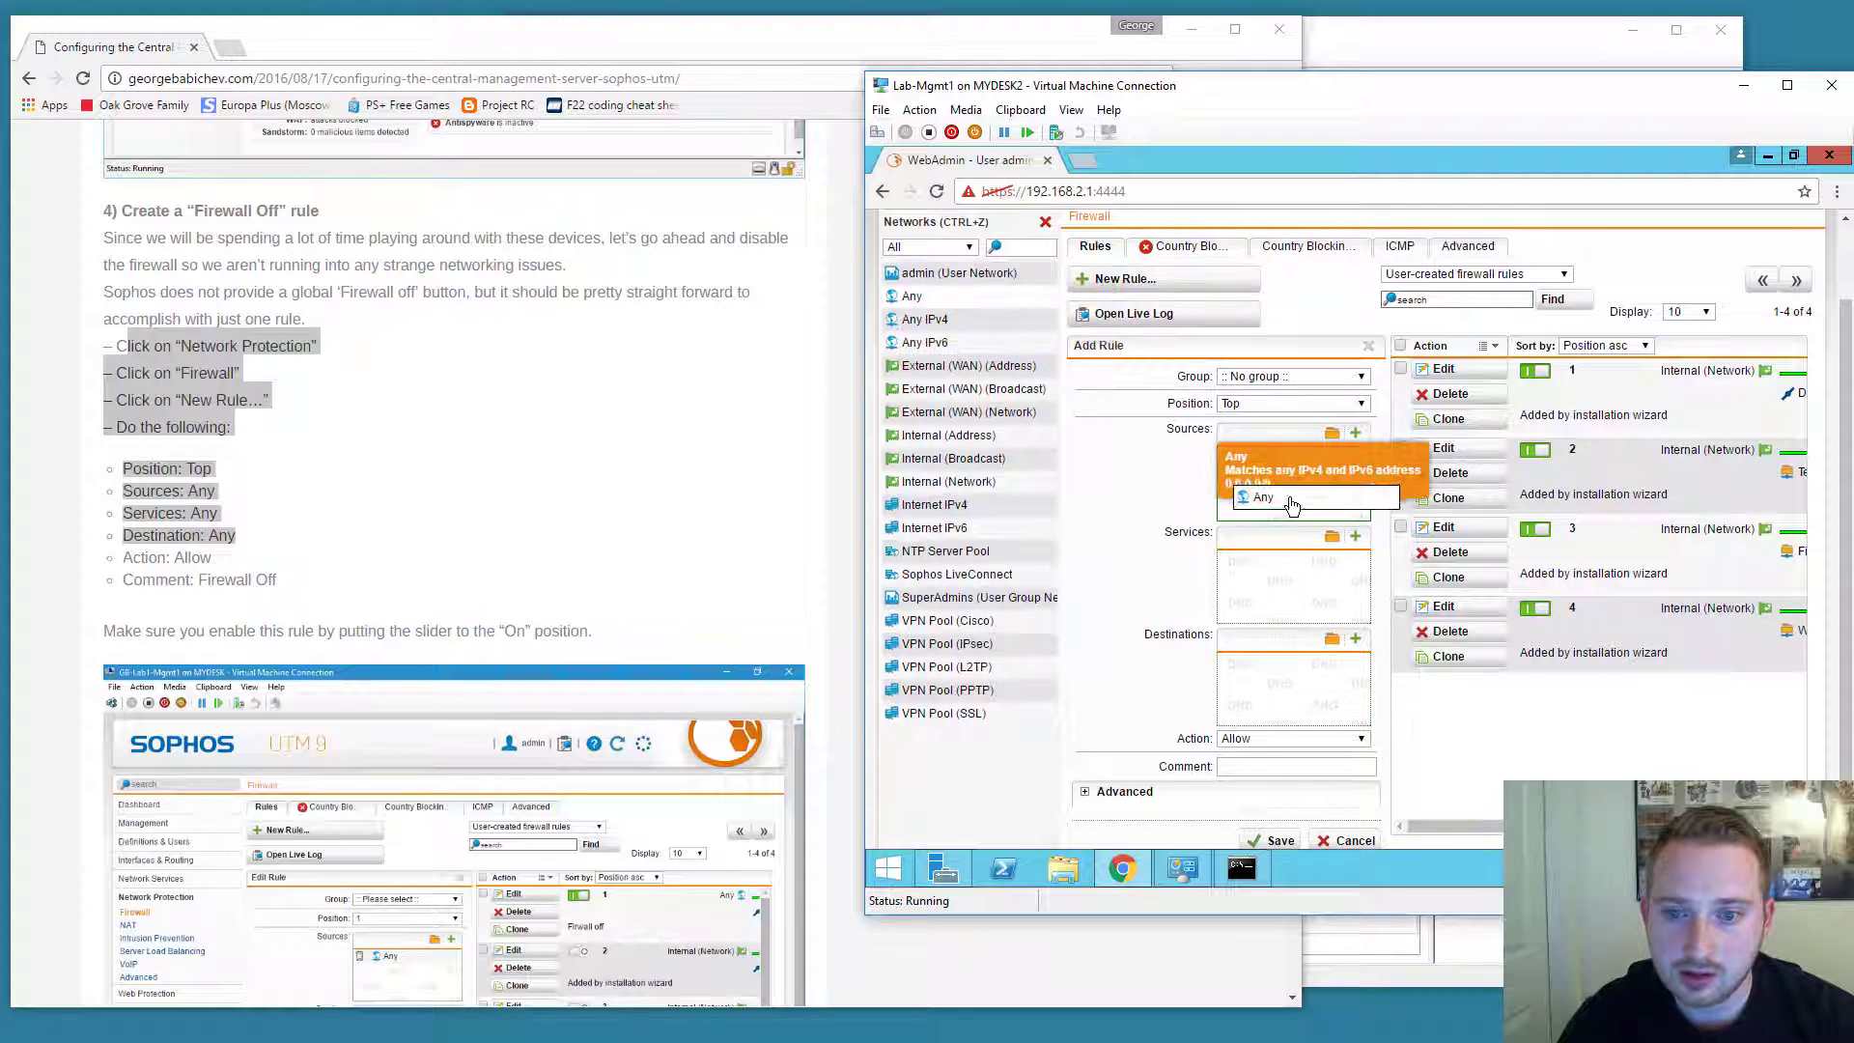
left_click(1332, 537)
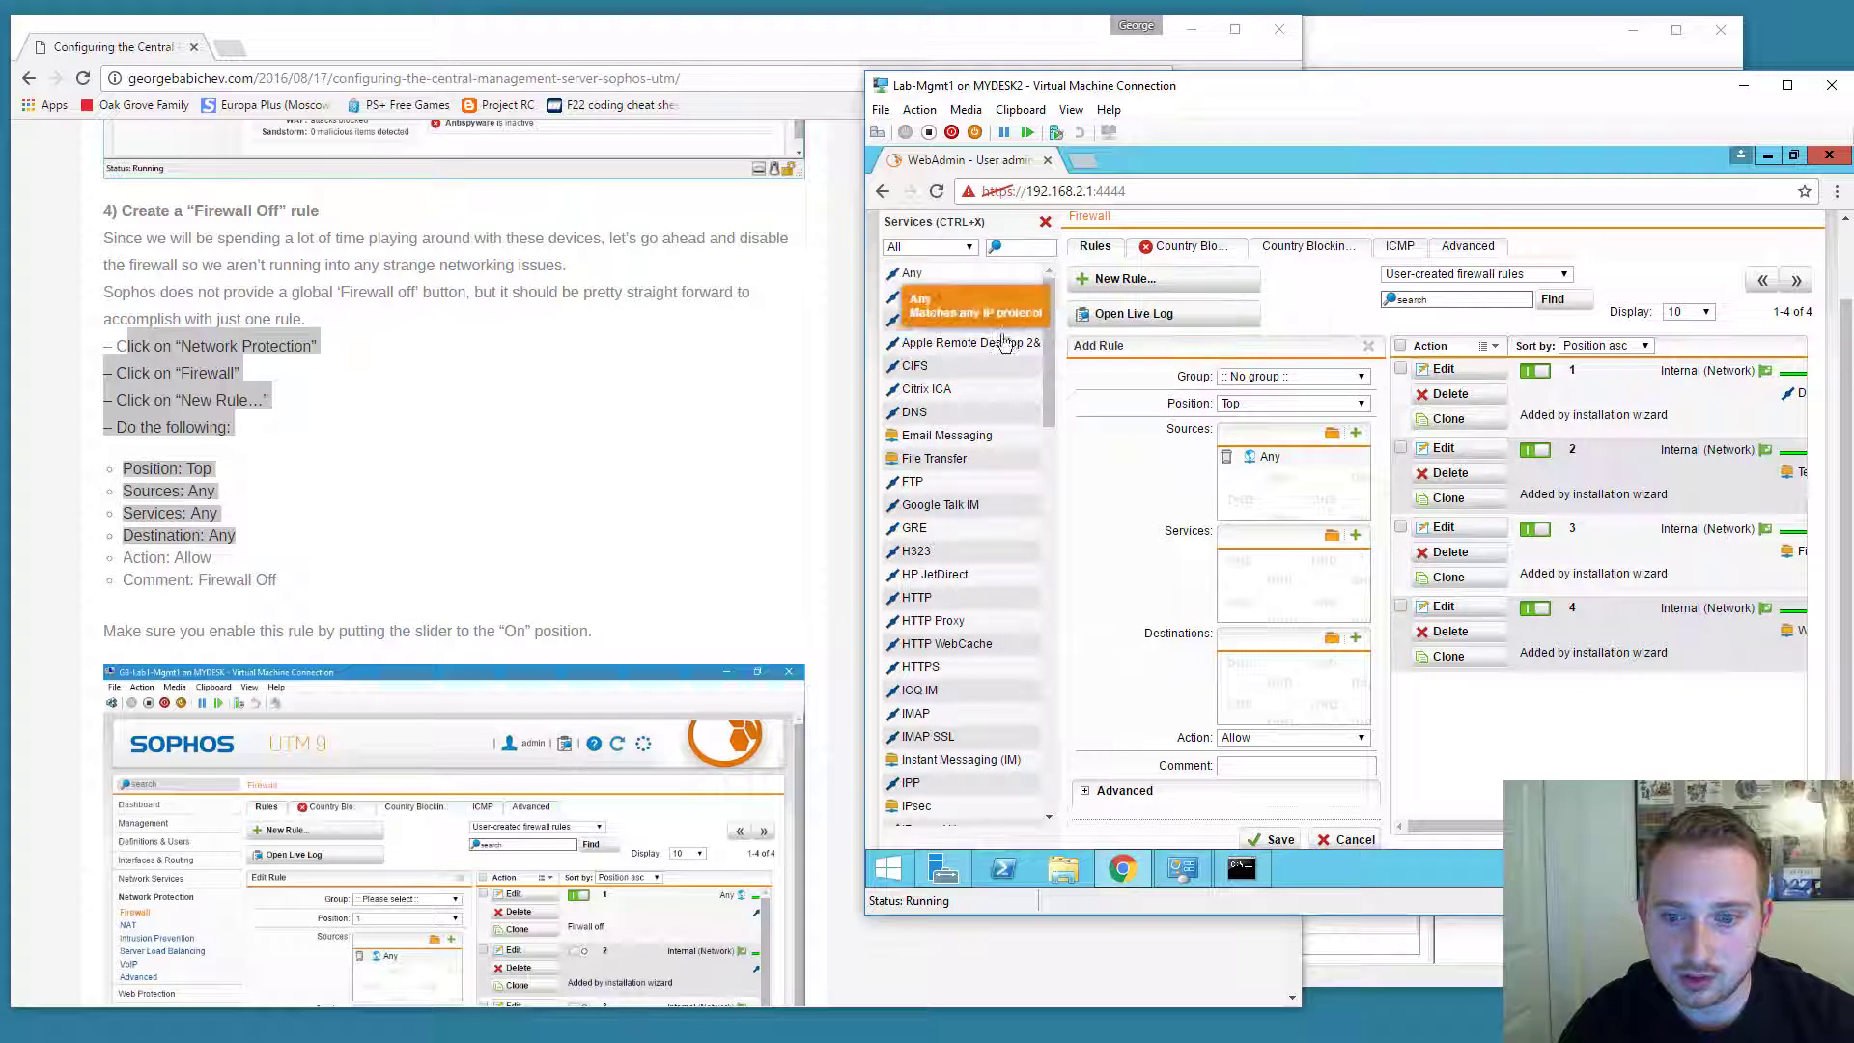
left_click_drag(912, 272, 1321, 594)
left_click(1331, 638)
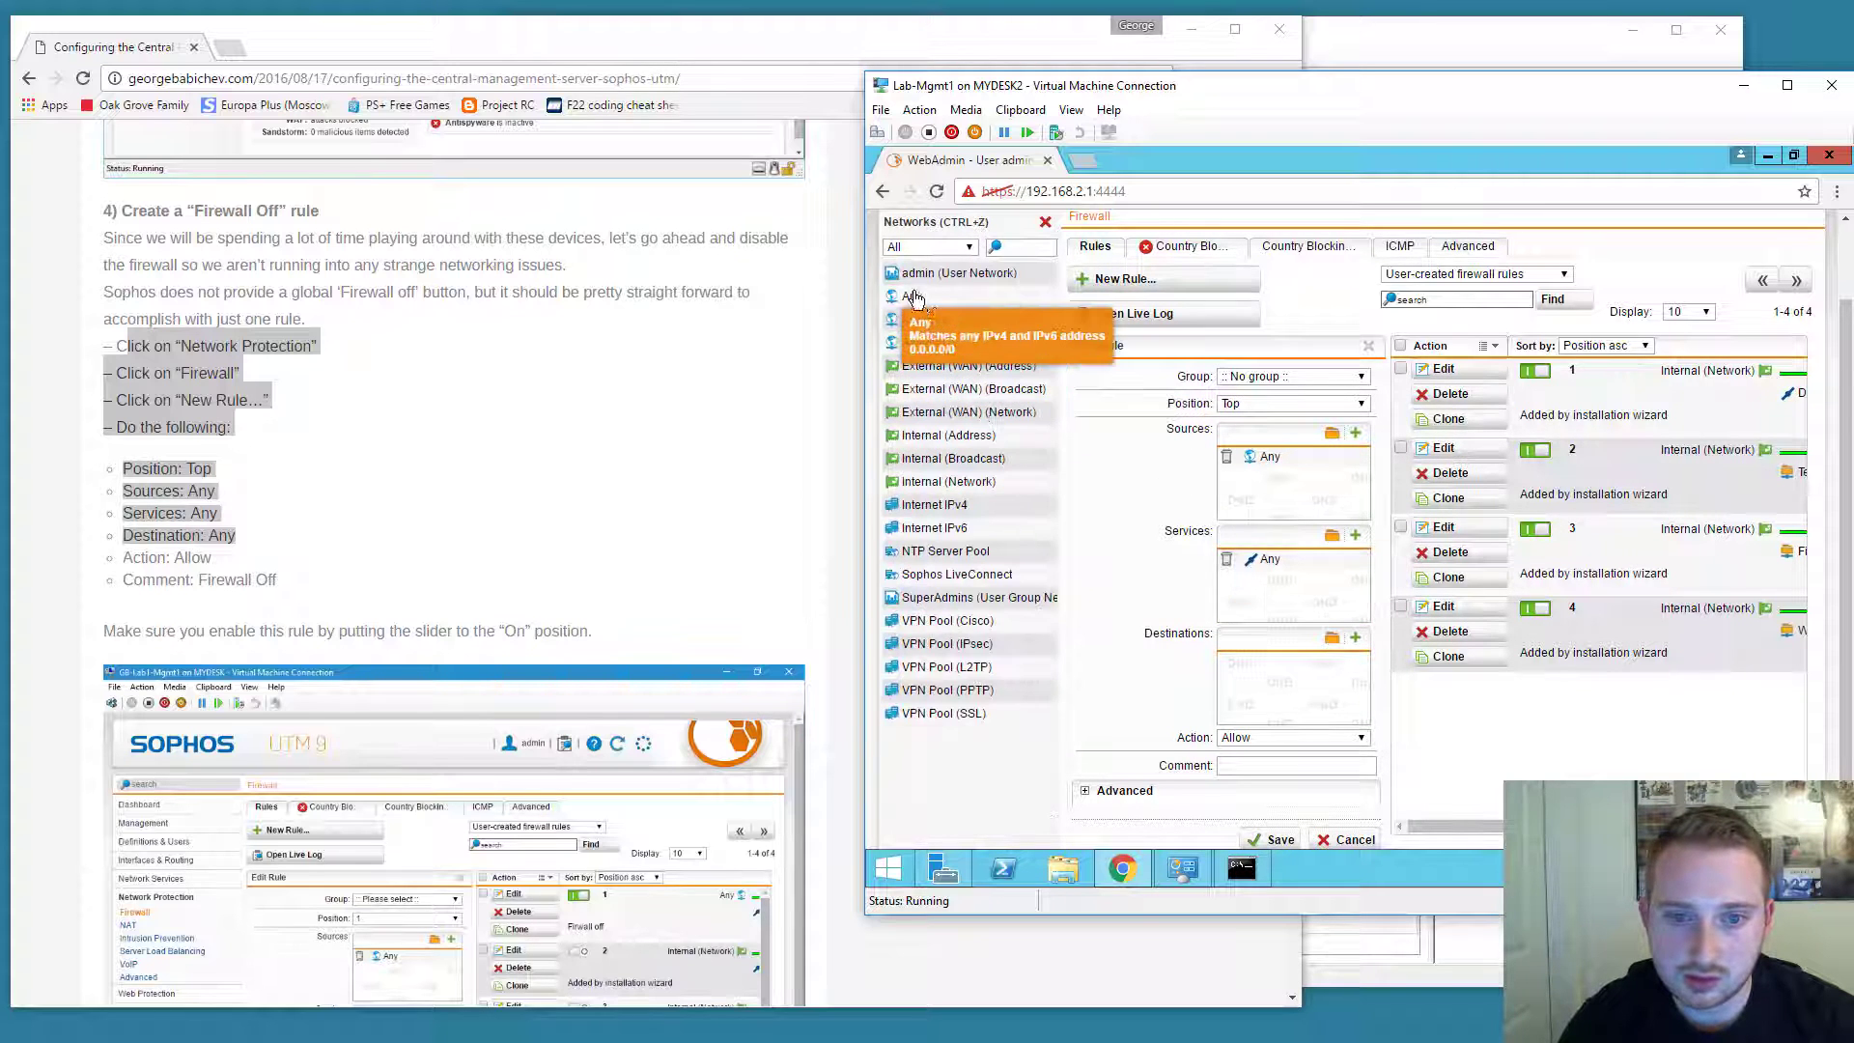
left_click_drag(912, 296, 1270, 697)
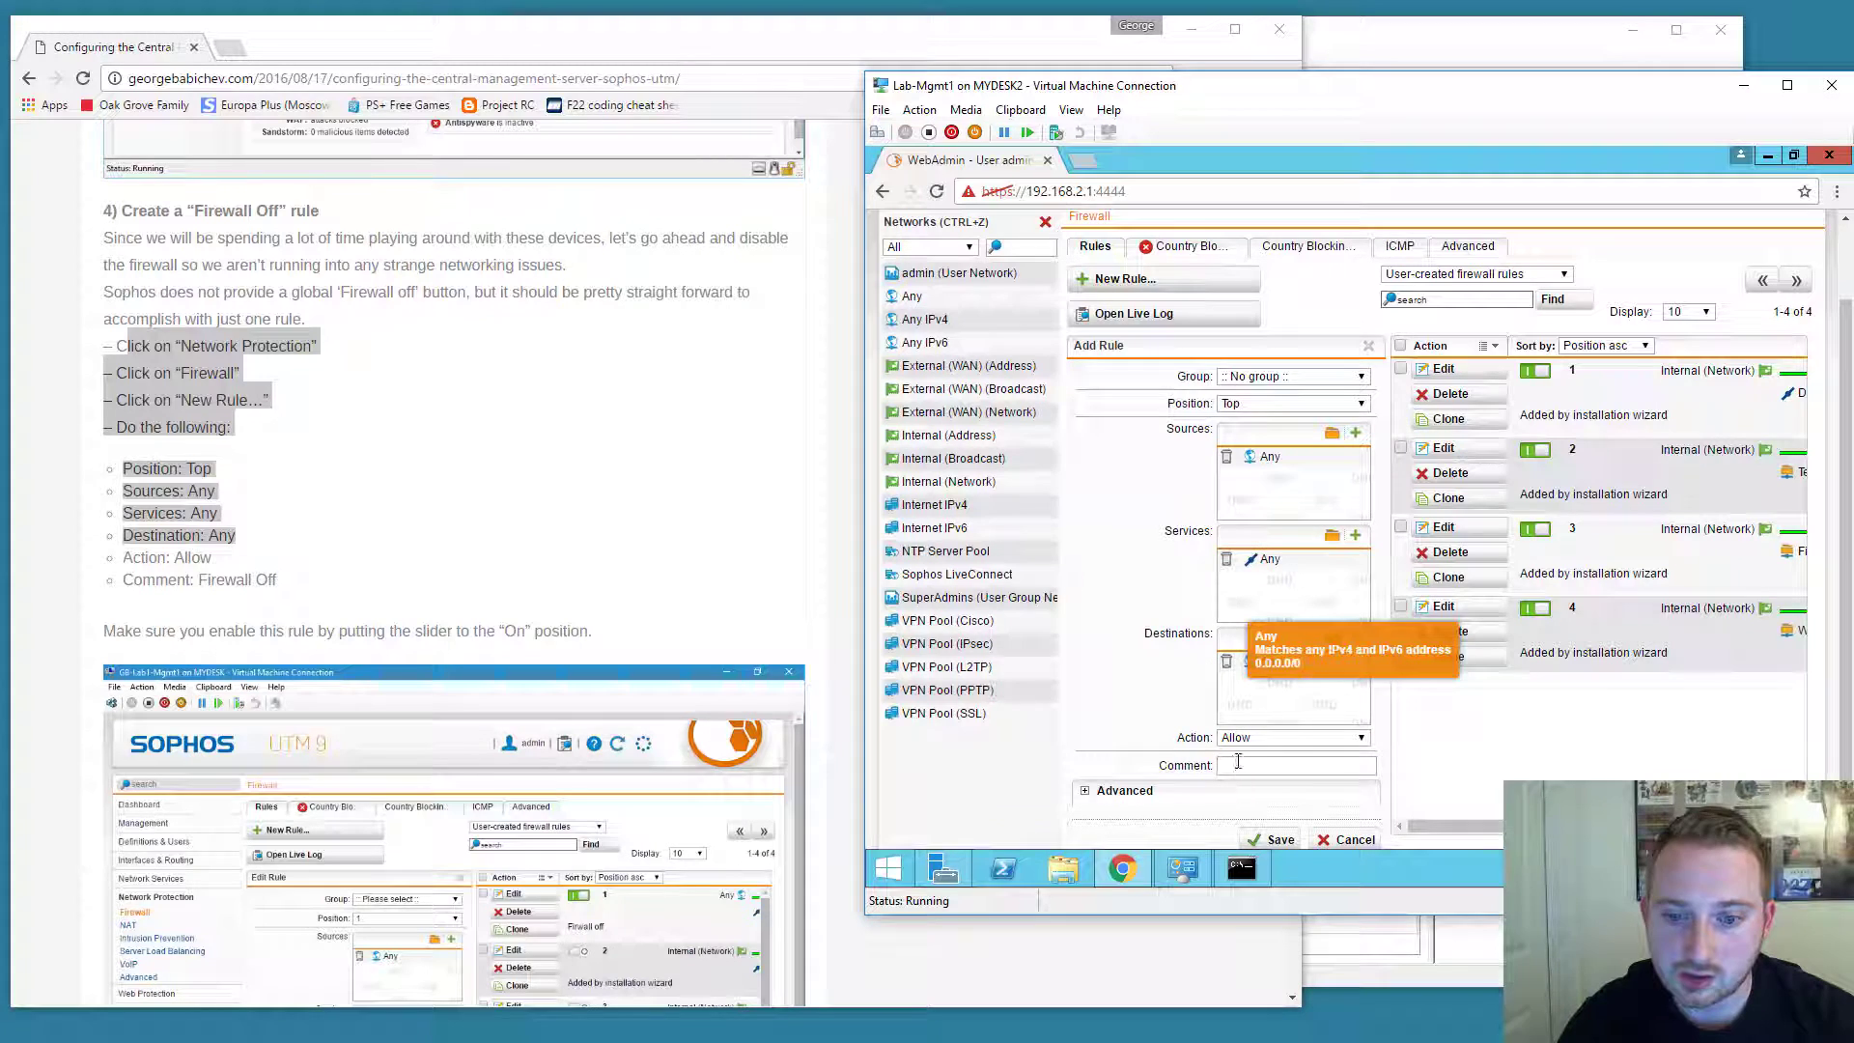
left_click(1246, 764)
type("Firewa")
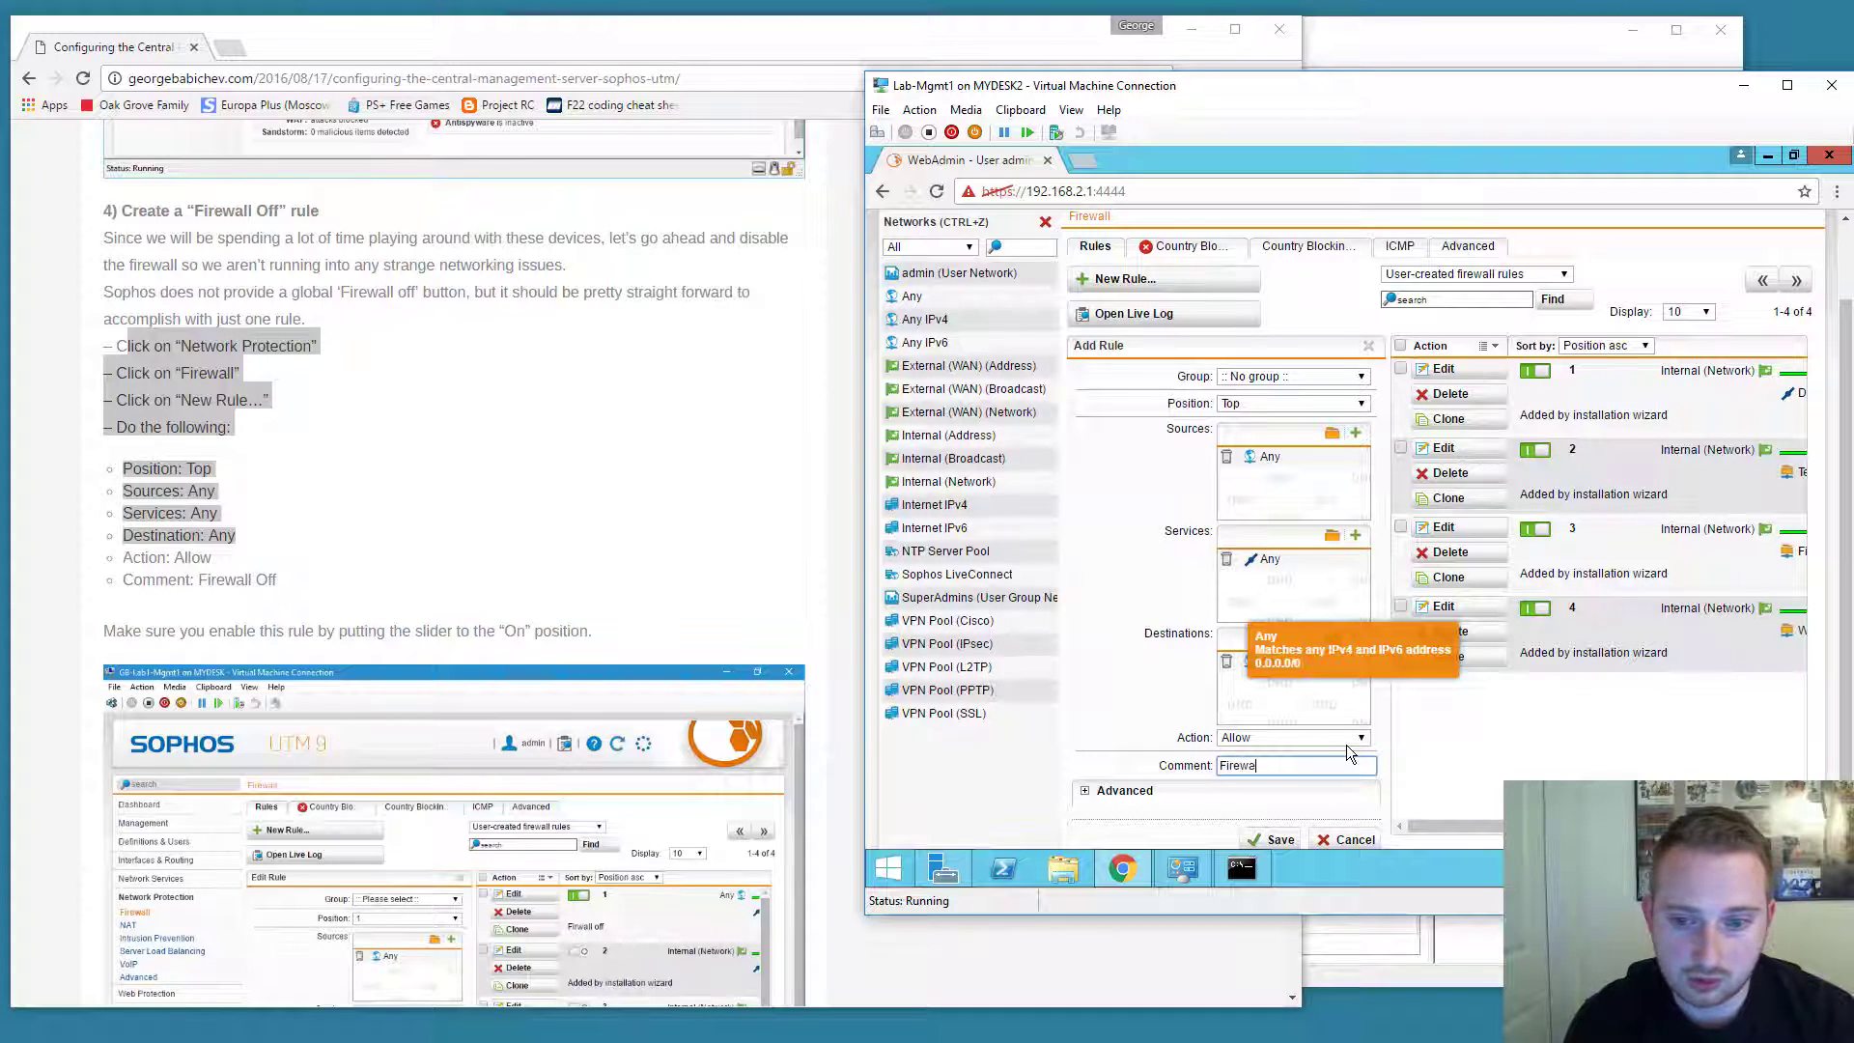
type("ll Off")
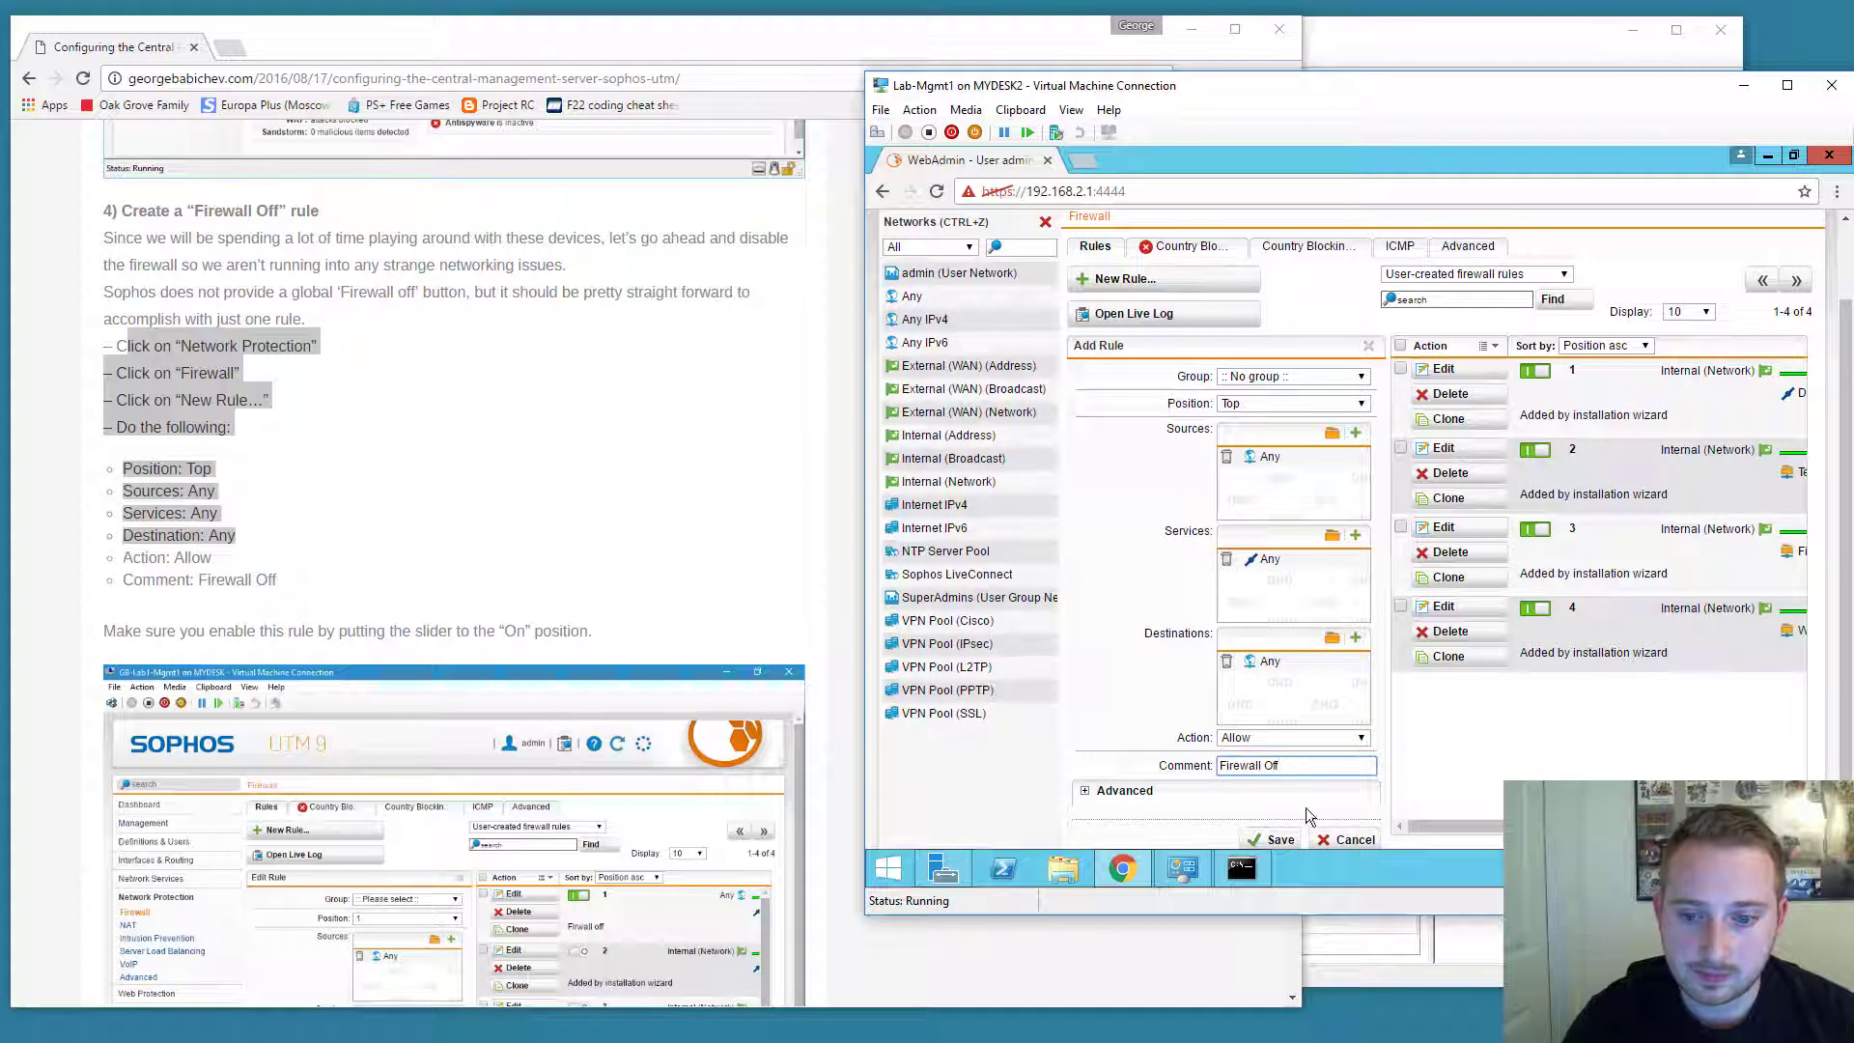
left_click(1274, 839)
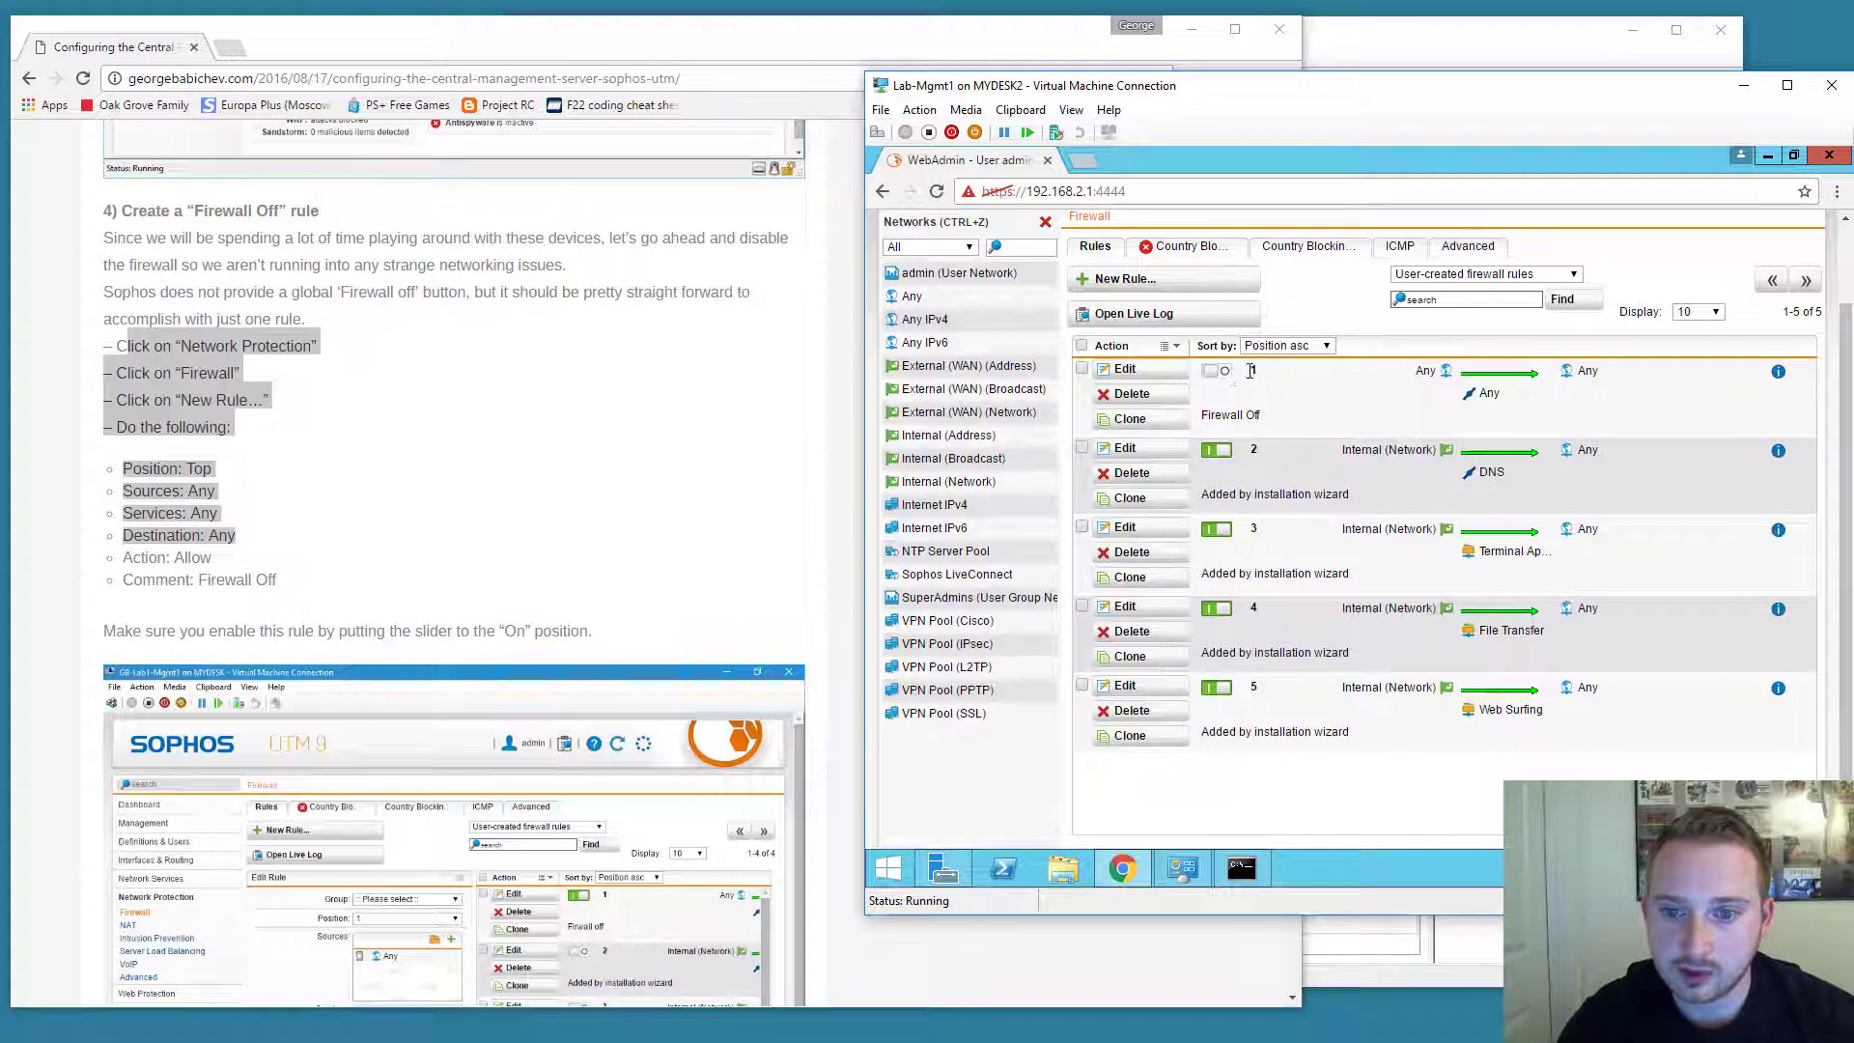
Start a continuous 'ping 8.8.8.8 -t' and switch on the Firewall Off rule.
left_click(1265, 866)
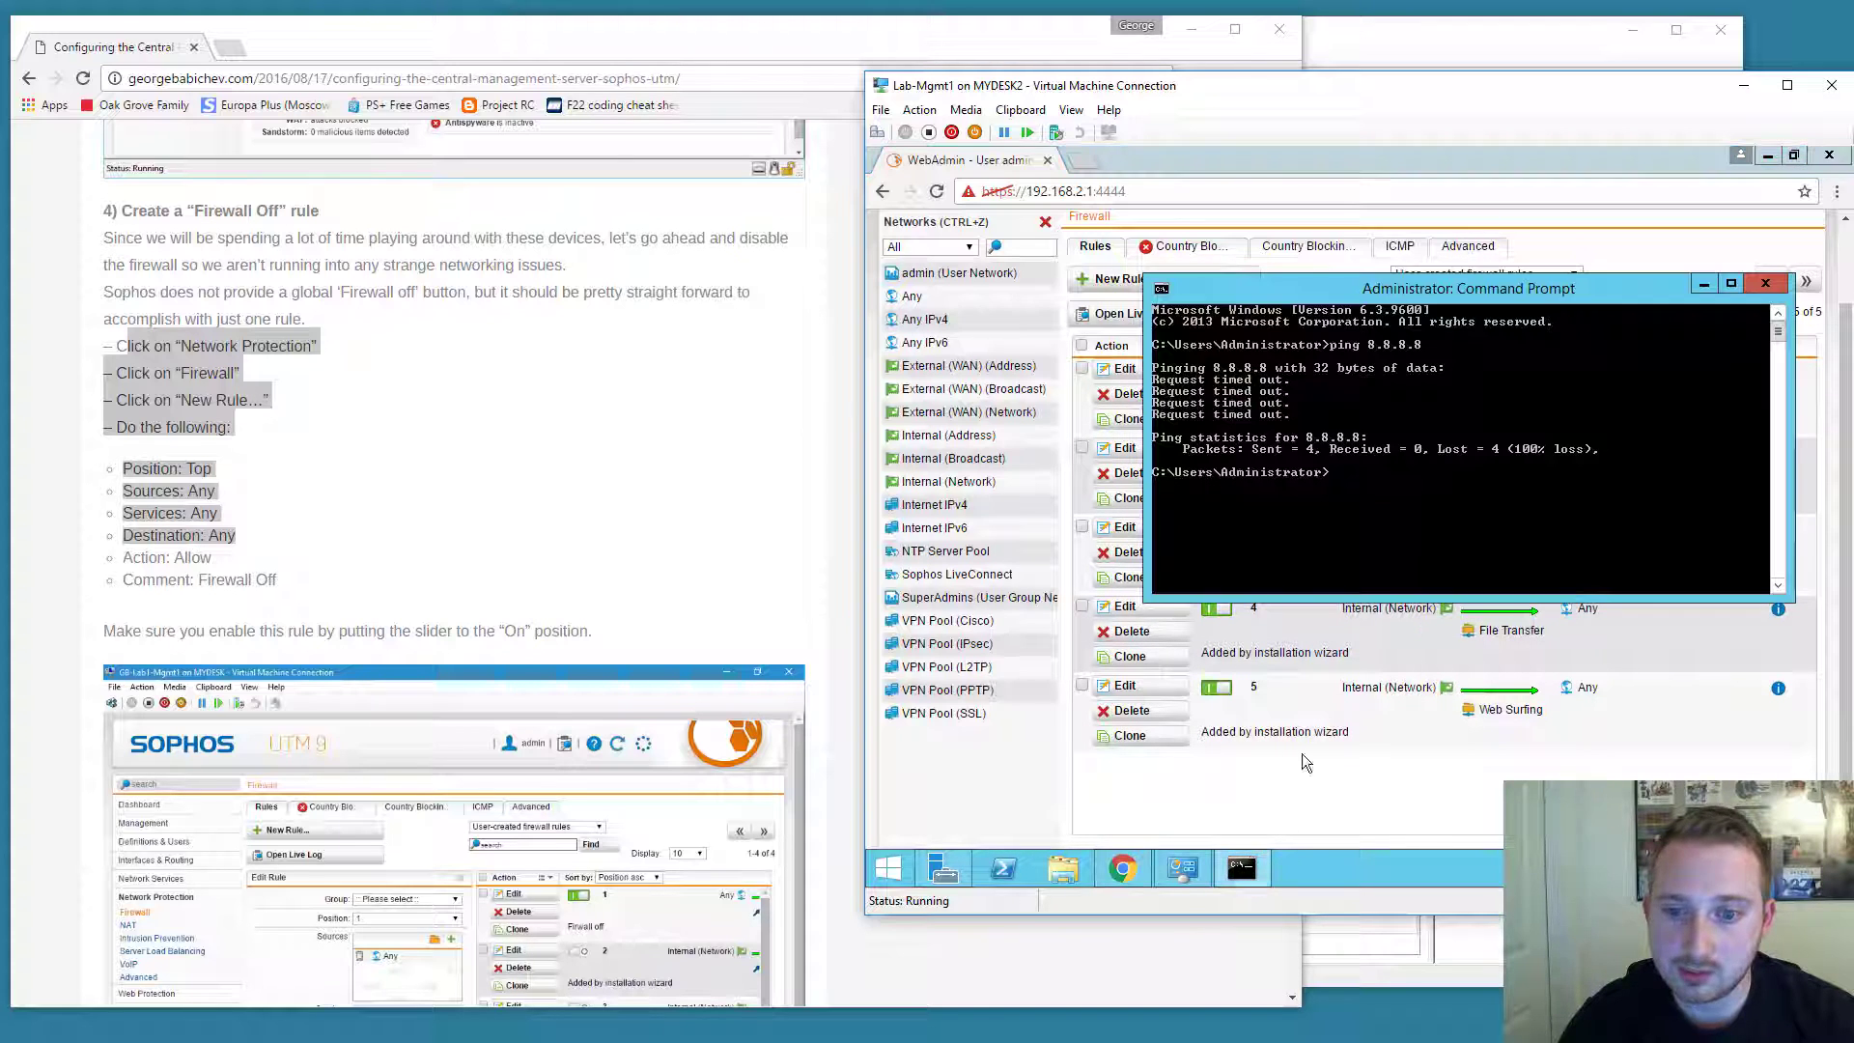
key("Up")
type("-t")
key("Return")
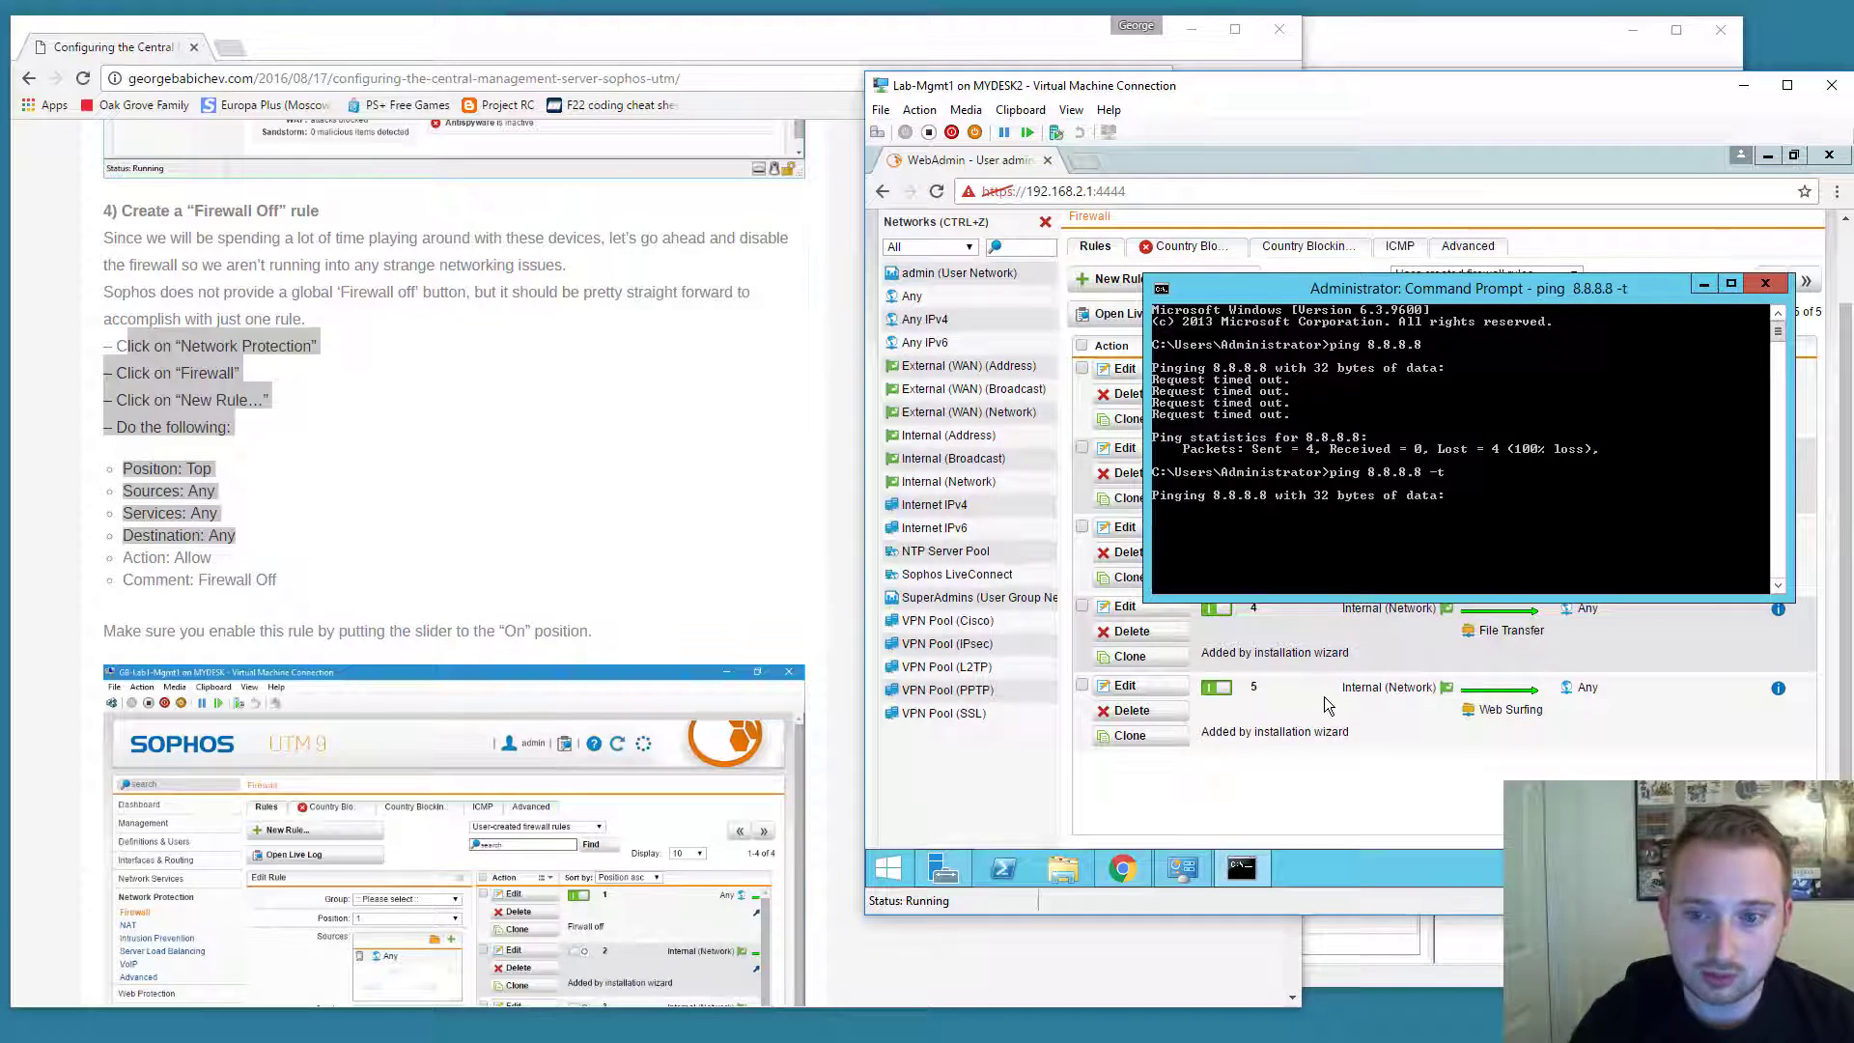
left_click(1001, 799)
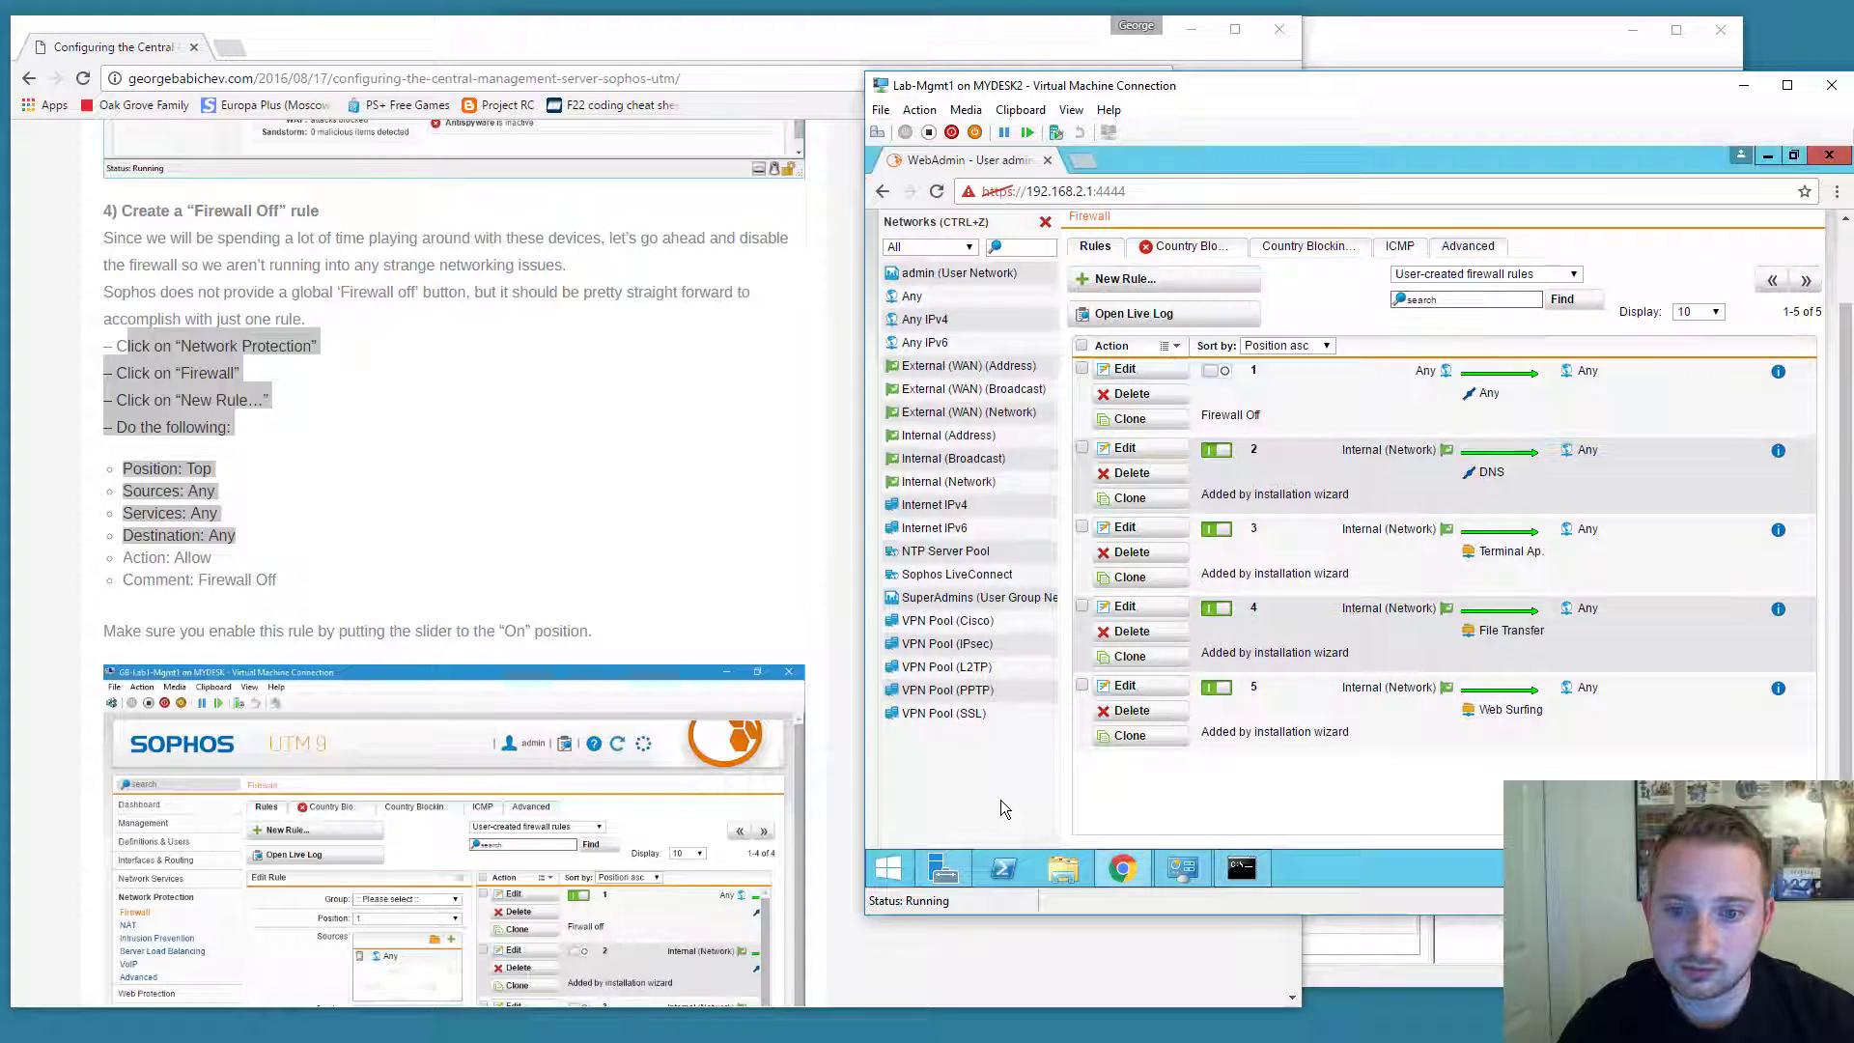
left_click(1215, 371)
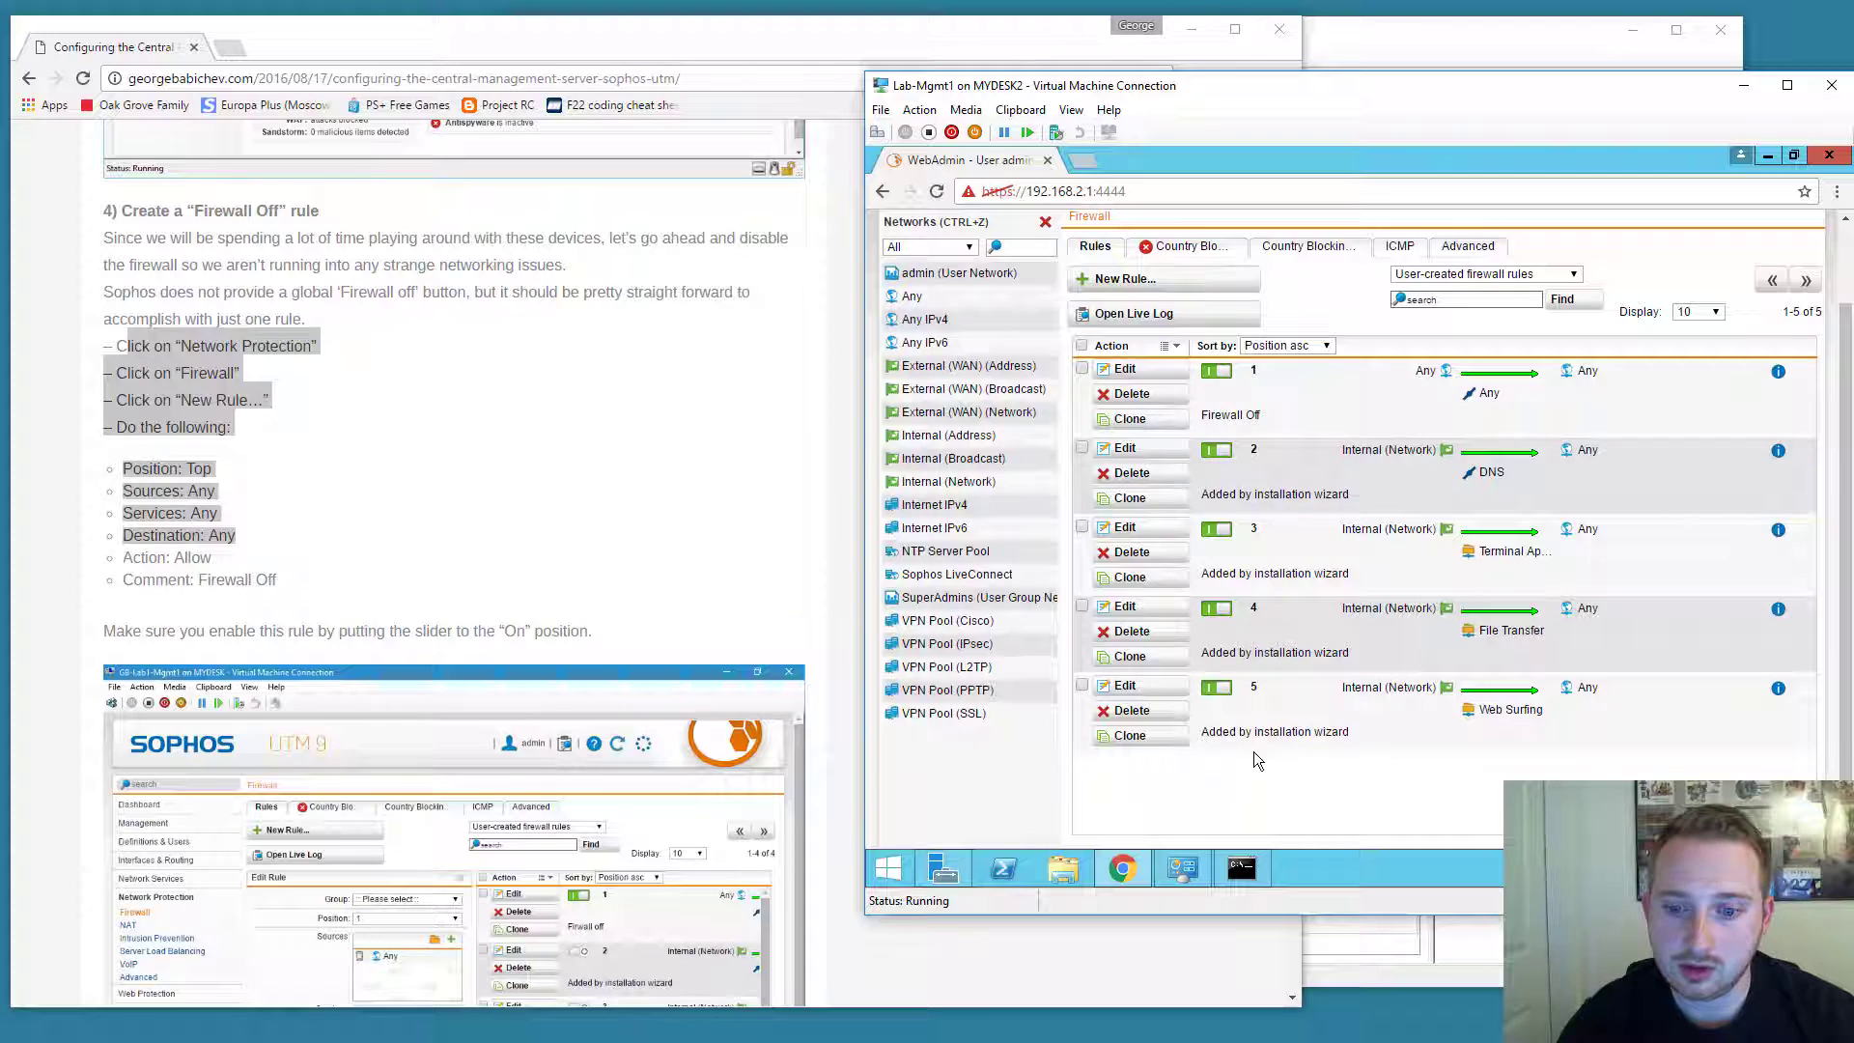
left_click(1245, 868)
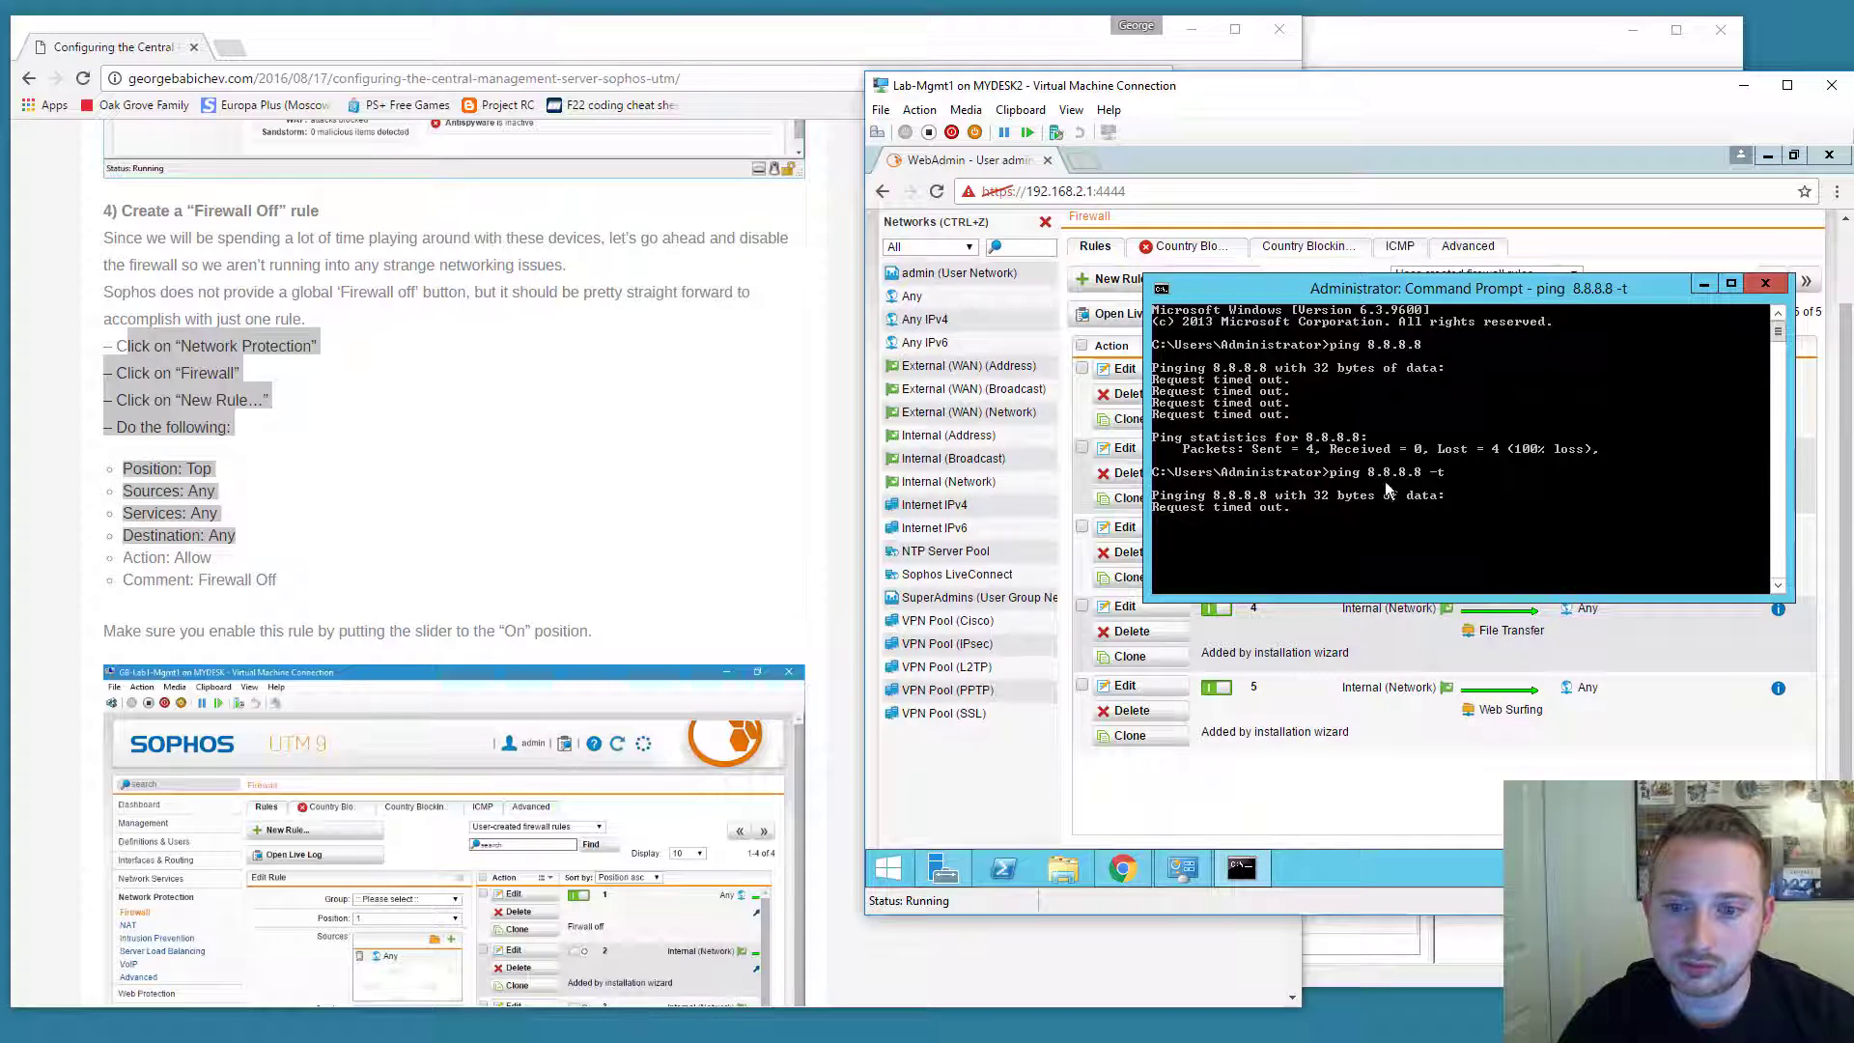
left_click_drag(1359, 289, 1363, 313)
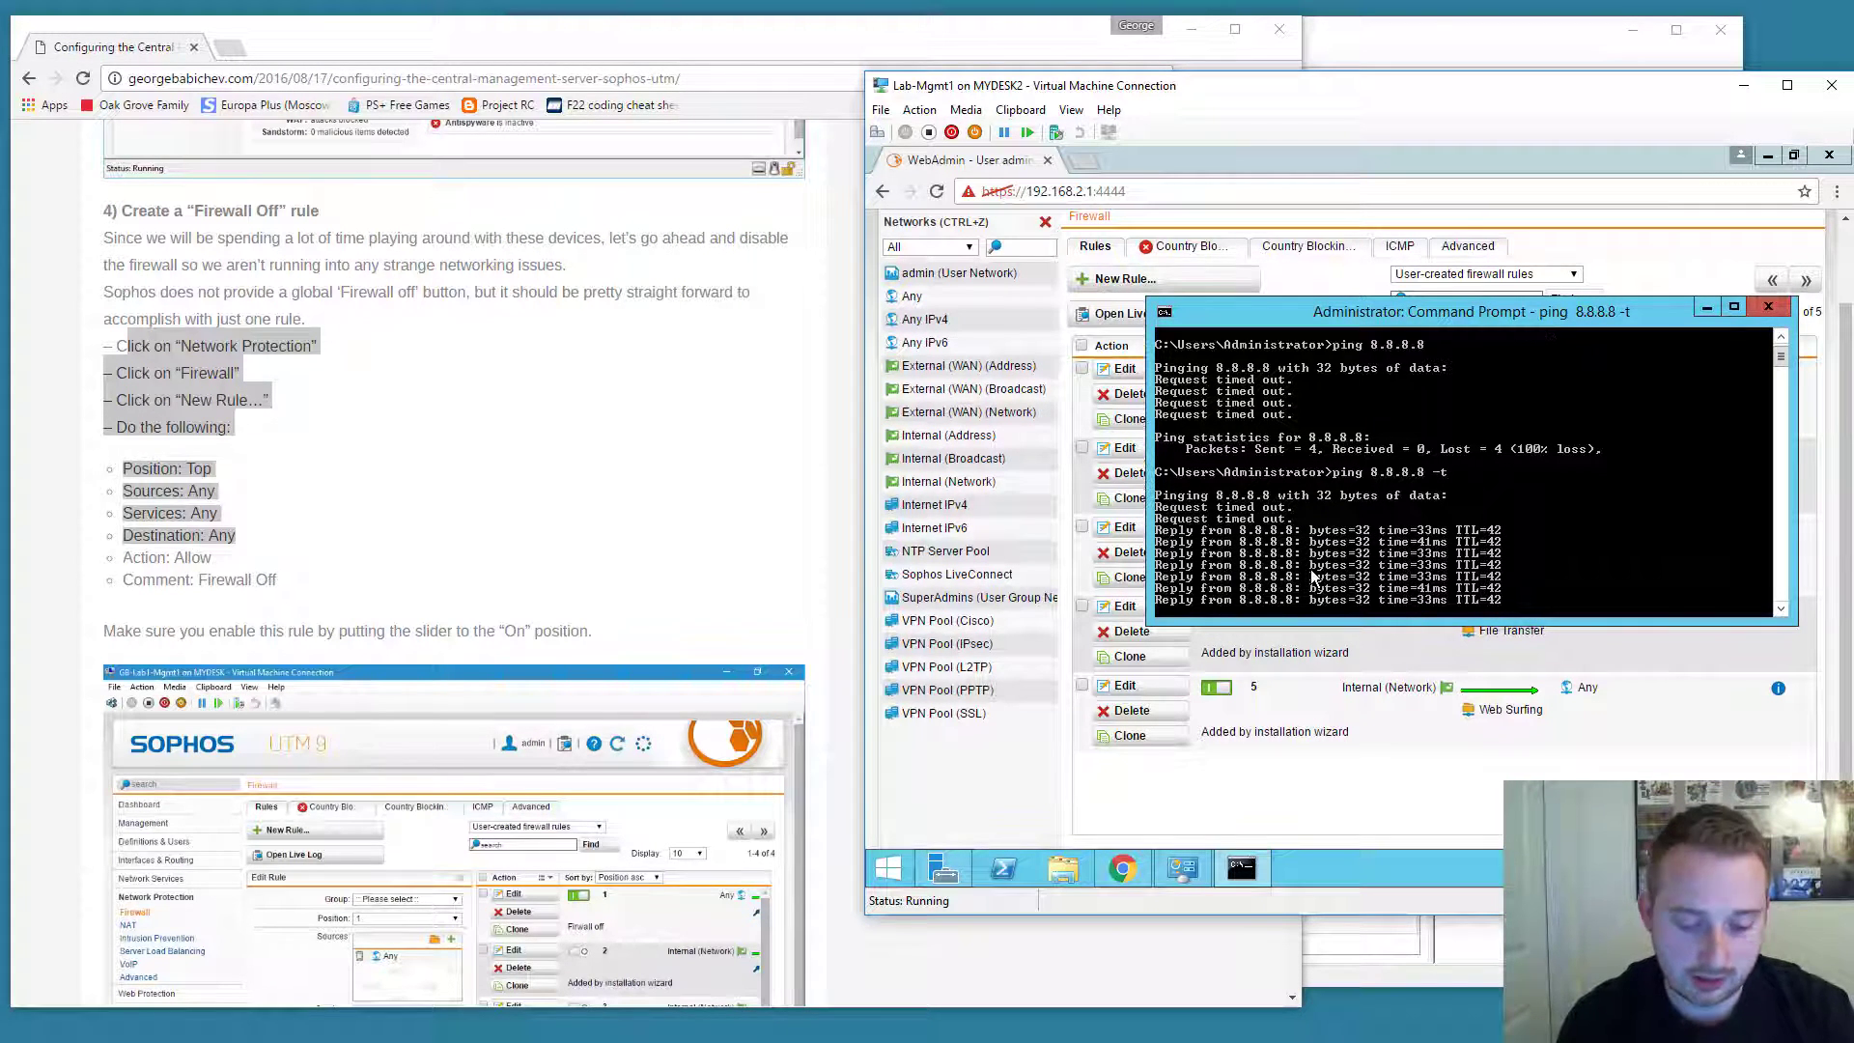
key("ctrl+c")
type("ping w")
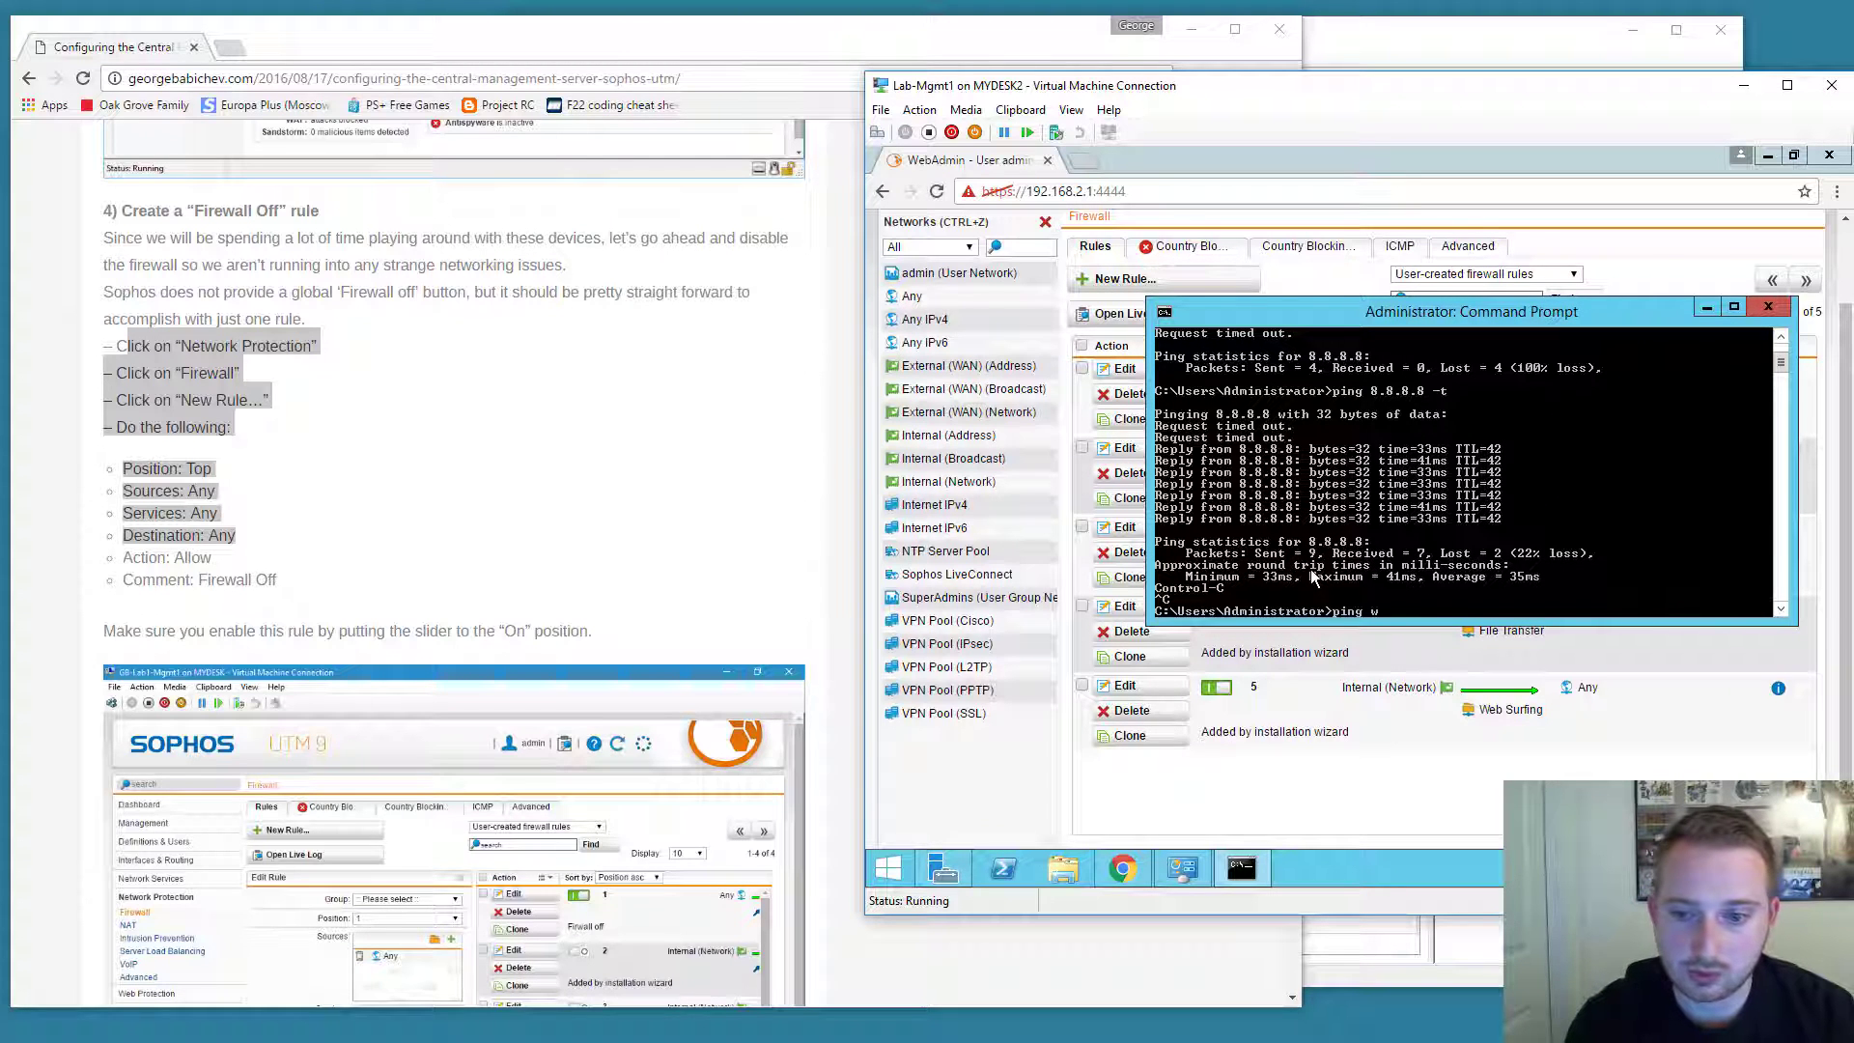
type("ww.google.com")
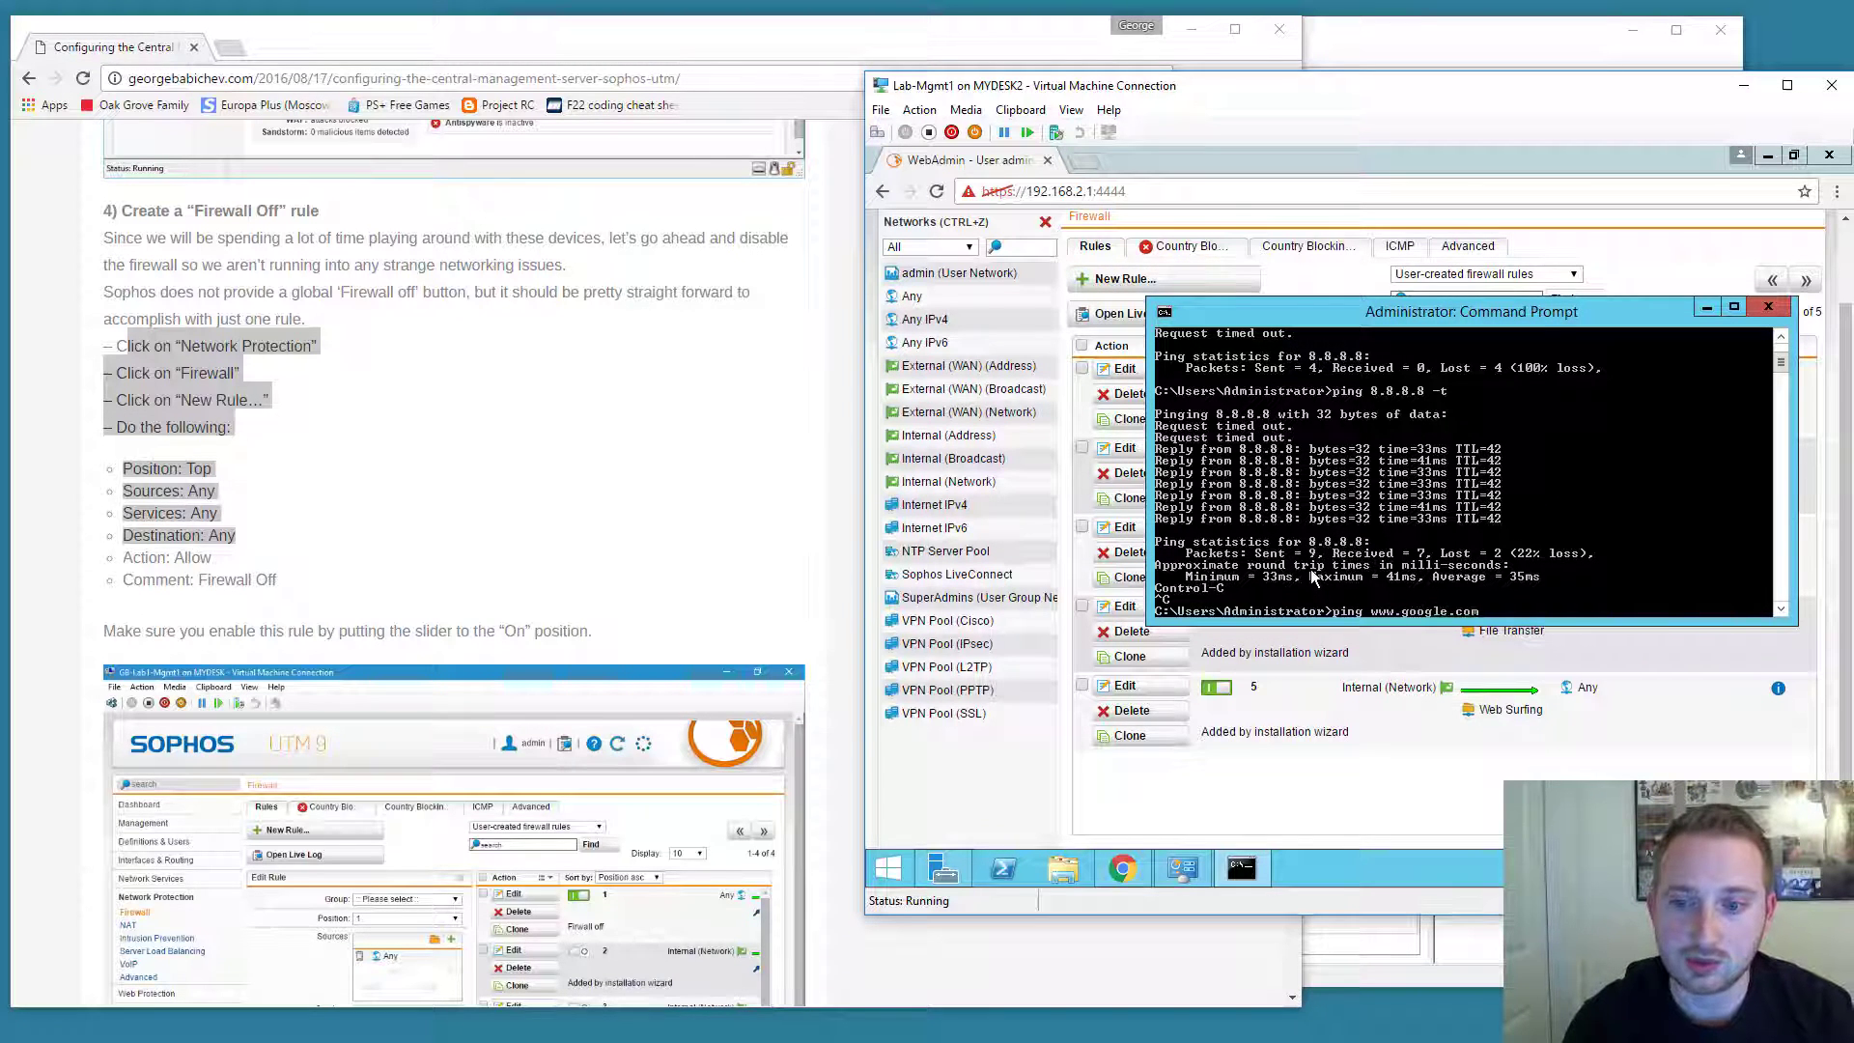
key("Return")
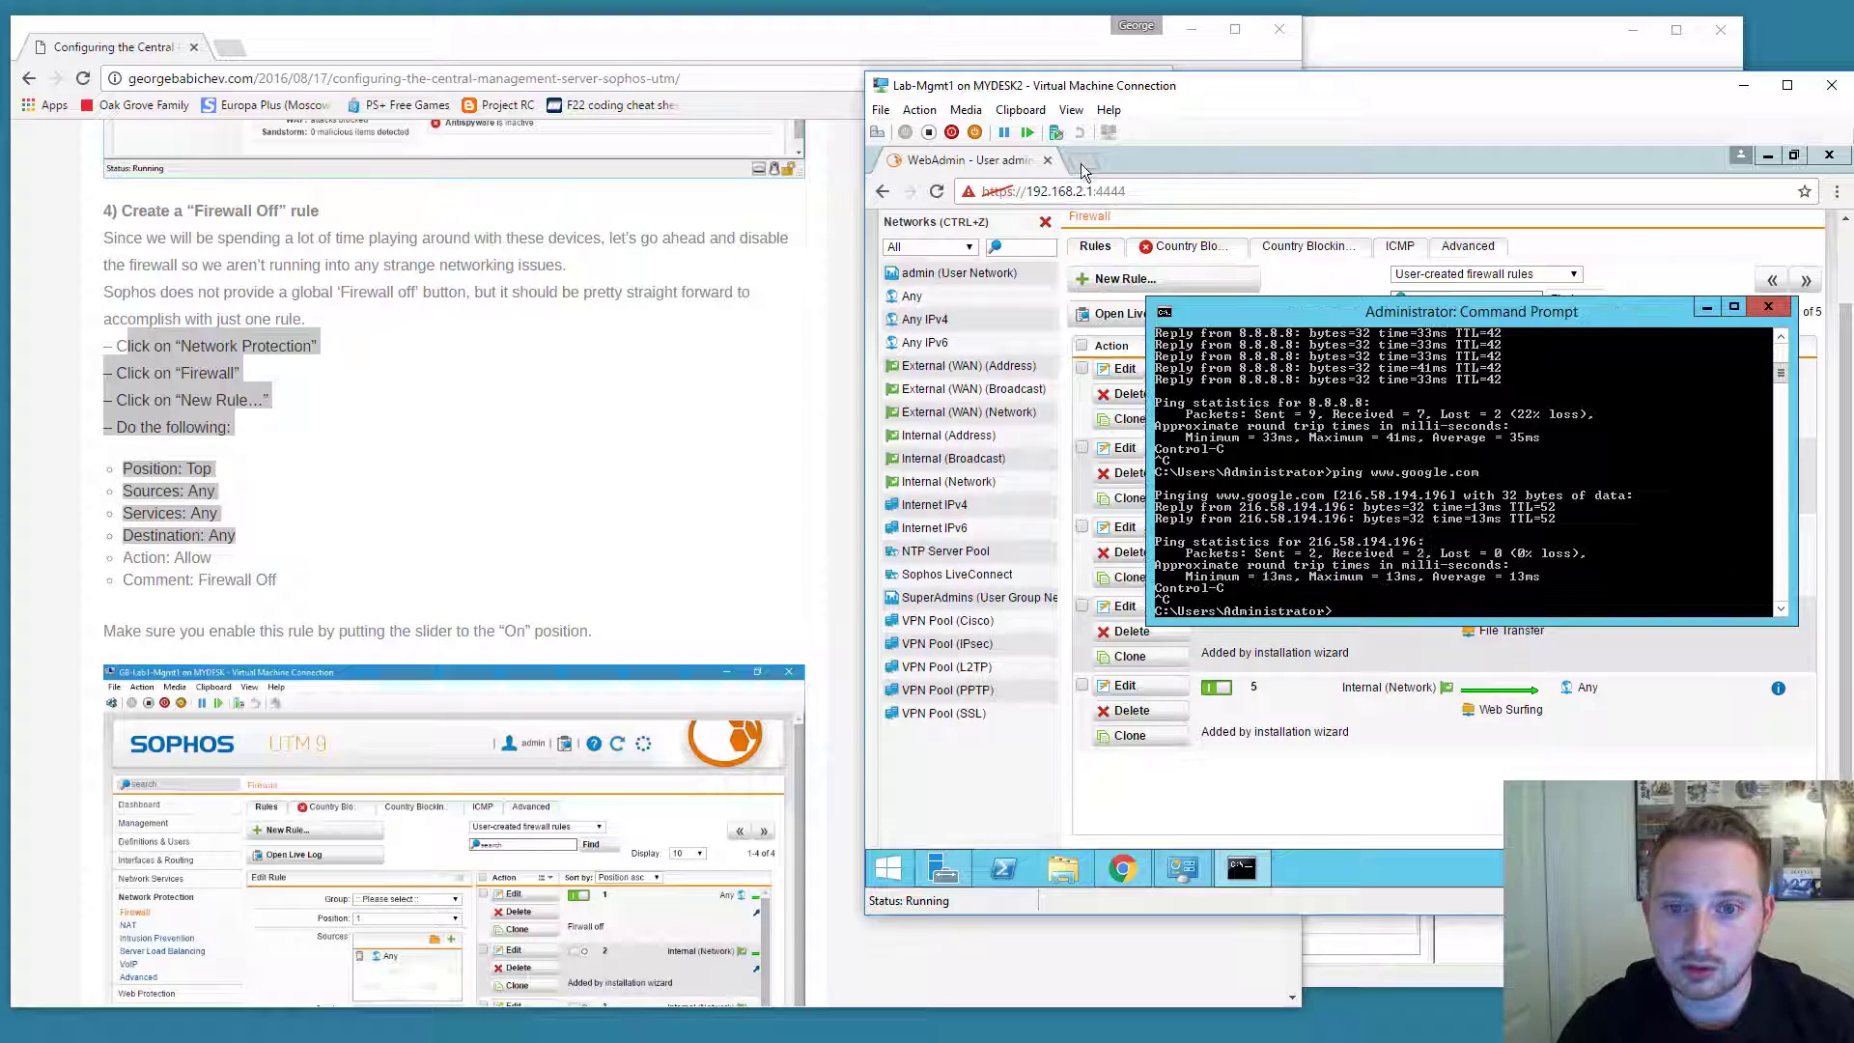
Load news.google.com in a new Chrome tab and scroll through the page.
left_click(1083, 161)
type("news.google.c")
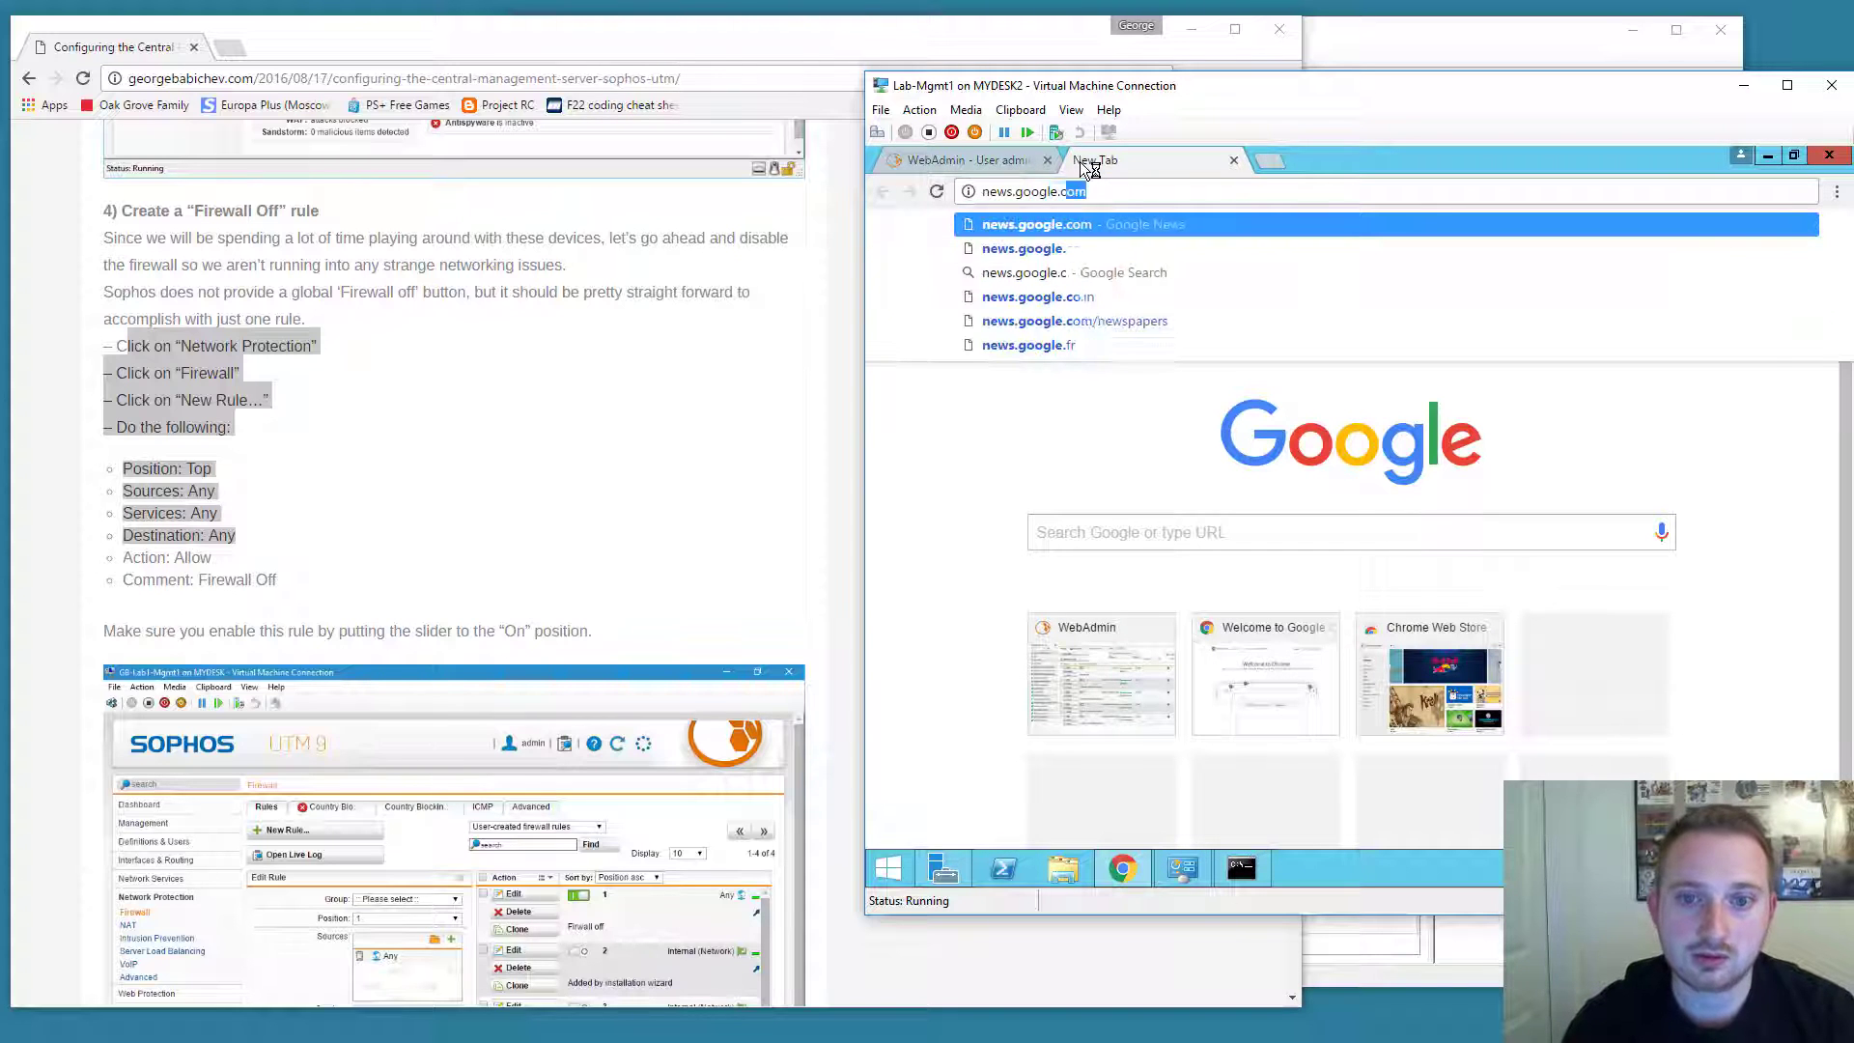
key("Return")
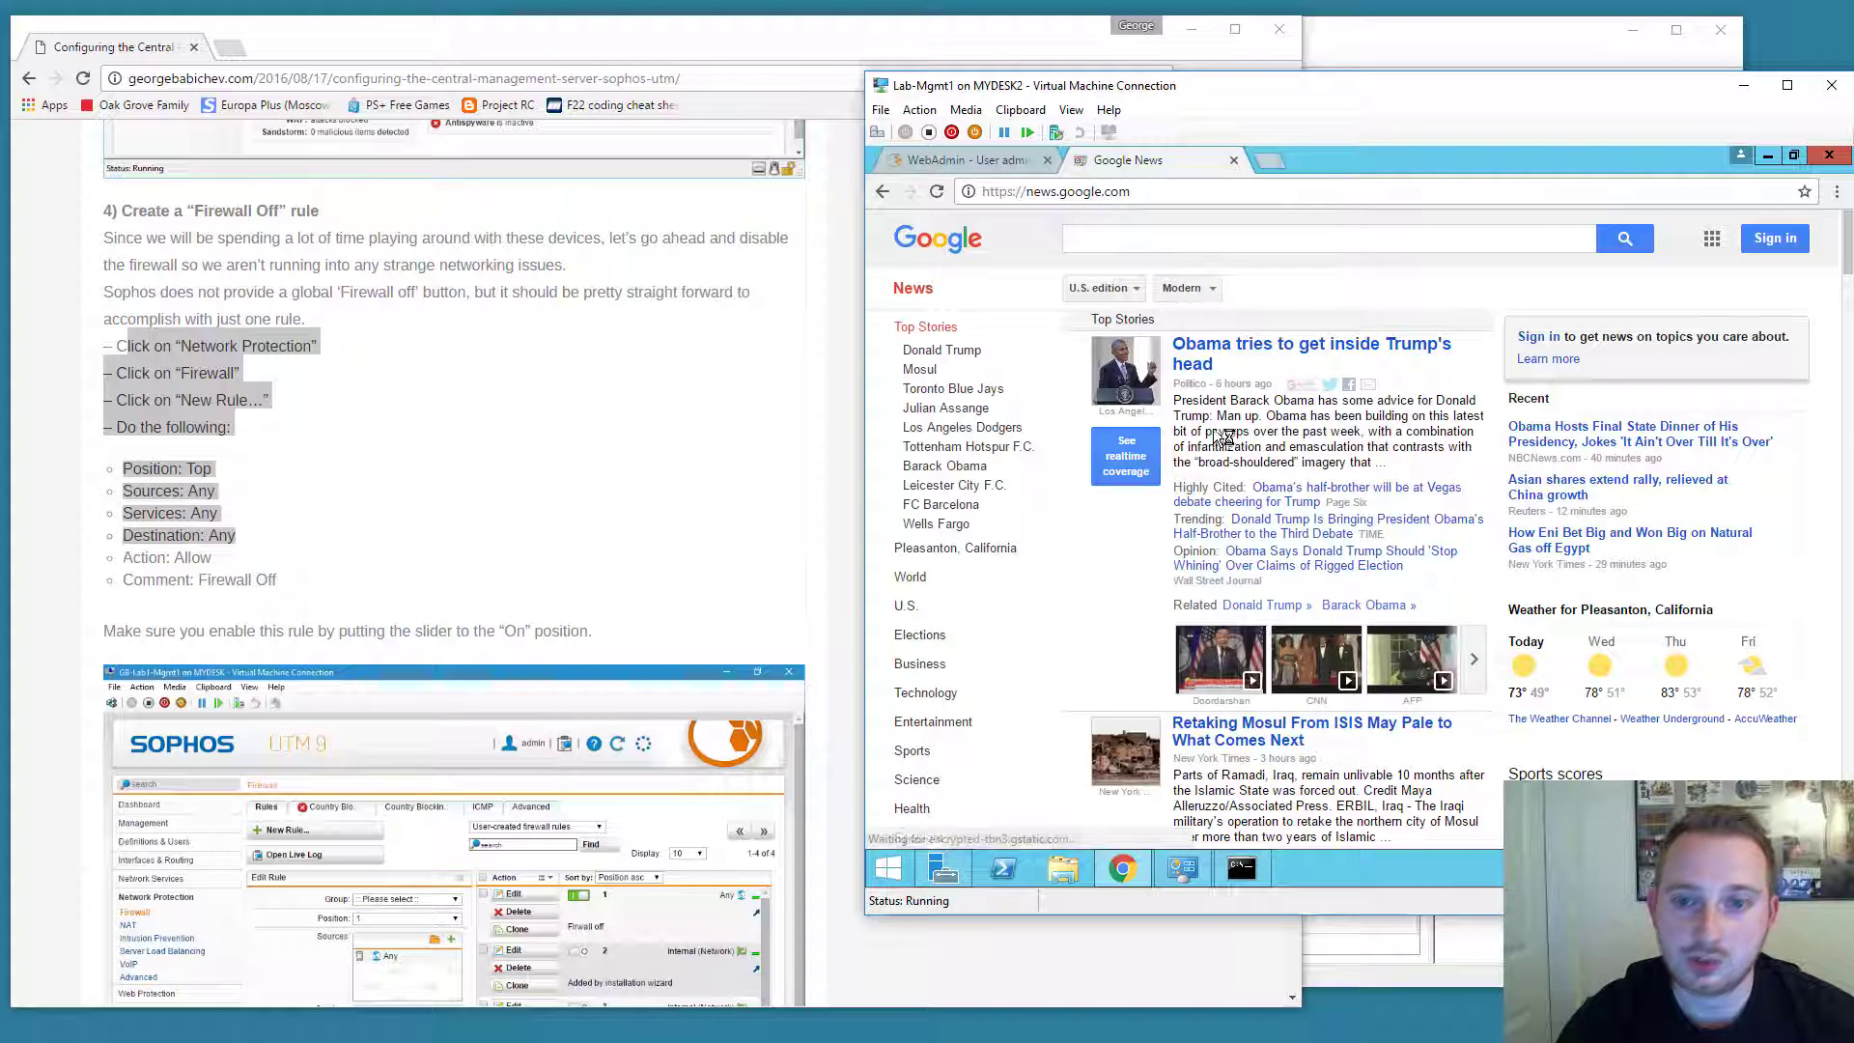
scroll(1245, 256, "down", 2)
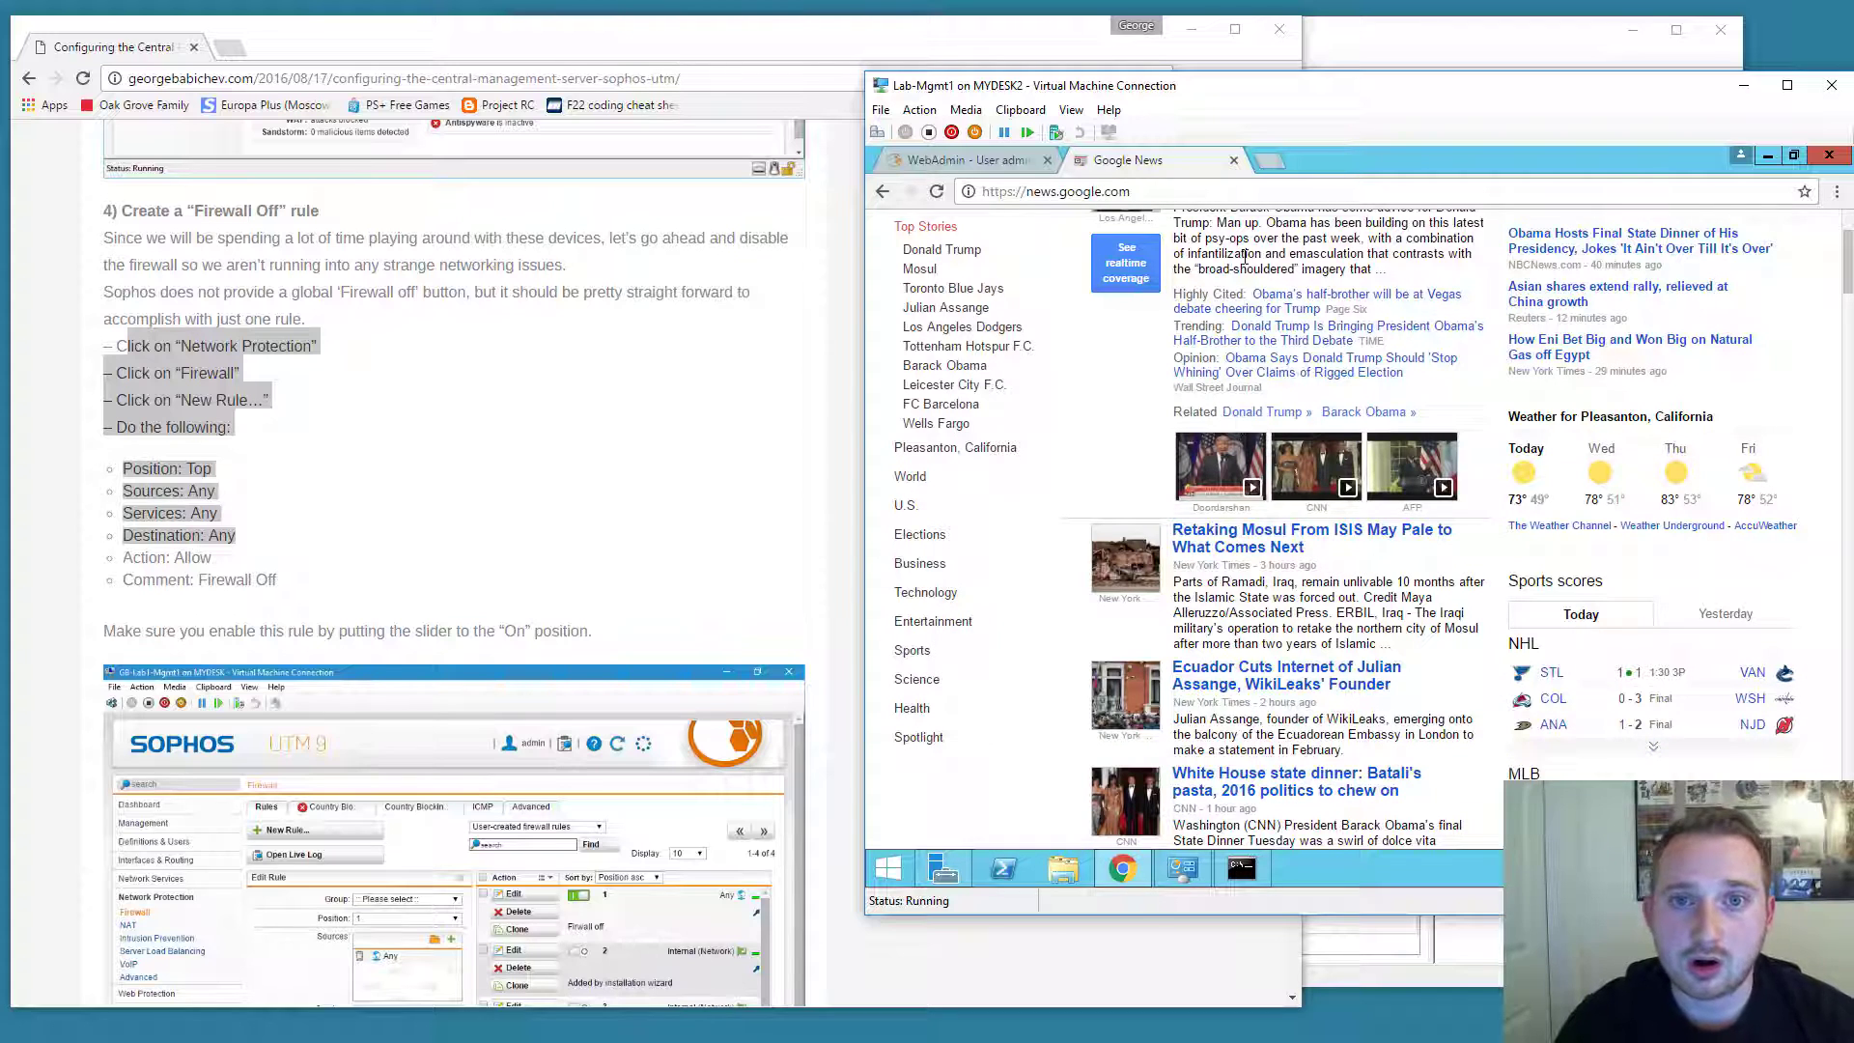
Check the WebAdmin tab, then return to the Google News tab.
scroll(1343, 209, "up", 2)
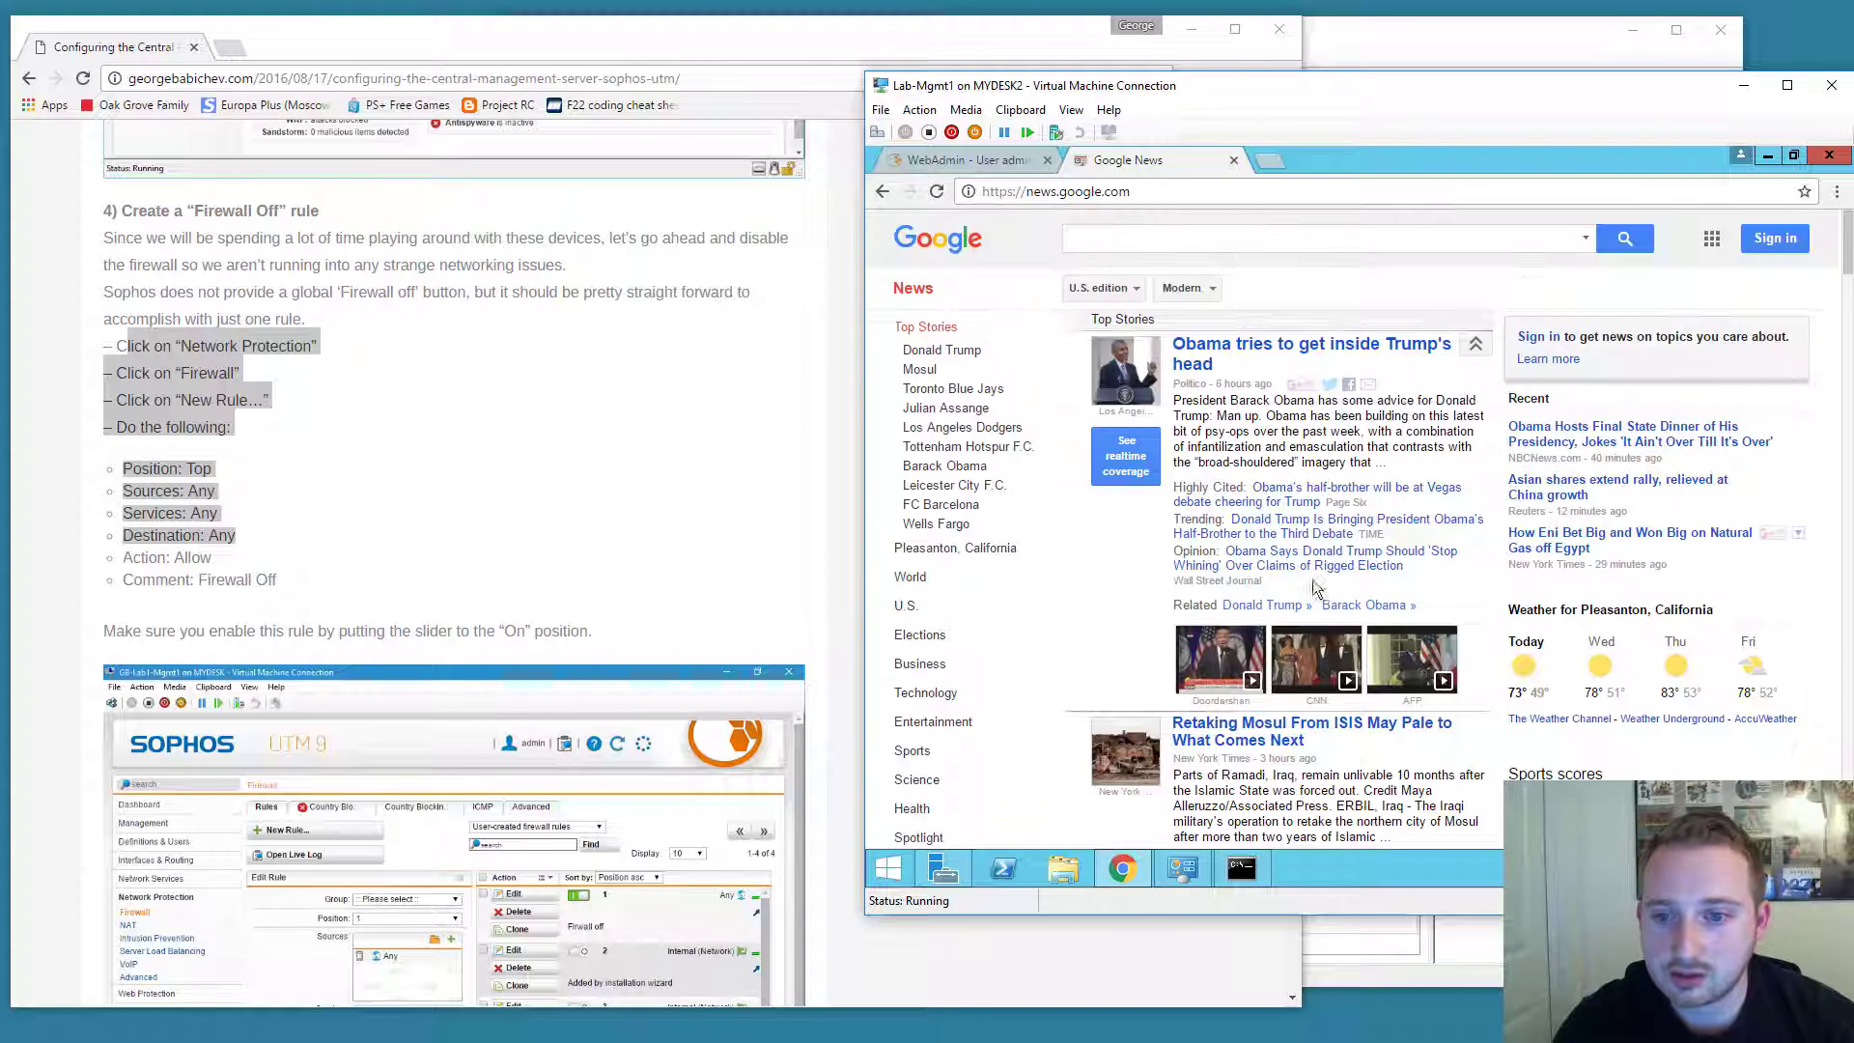
left_click(973, 164)
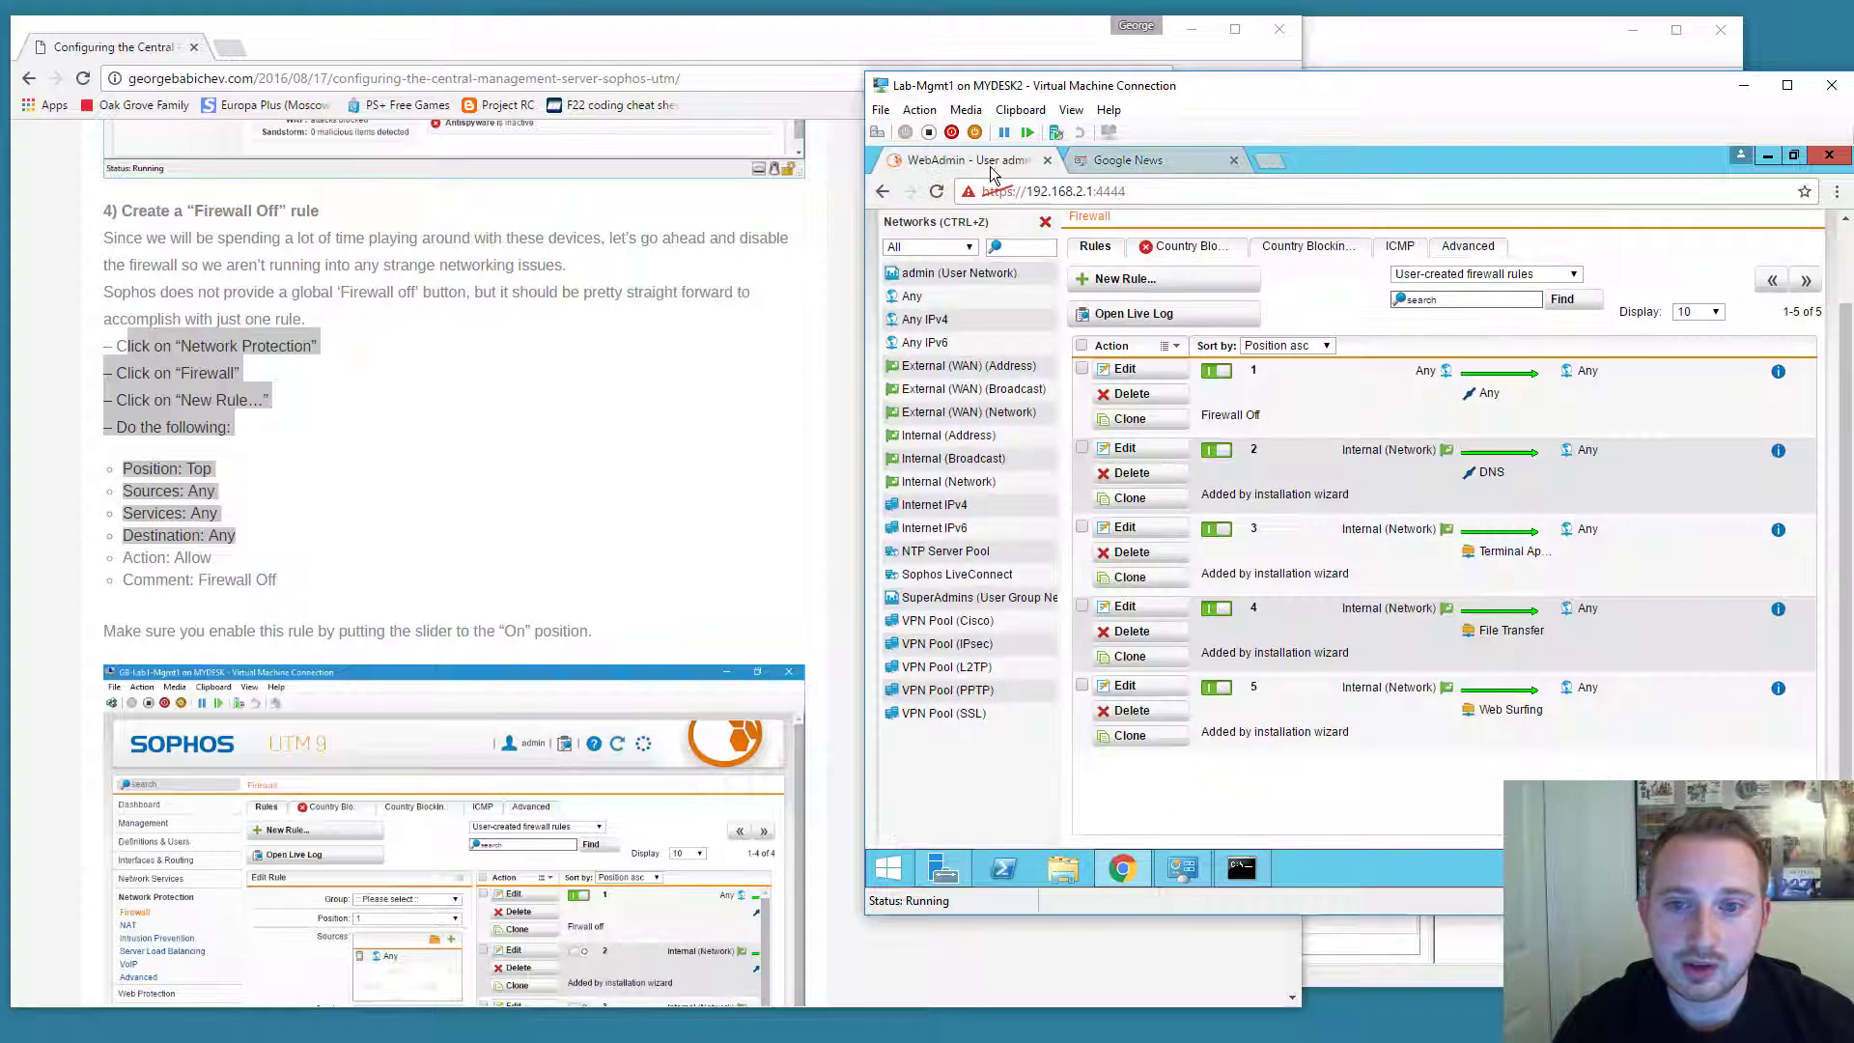
left_click(1132, 162)
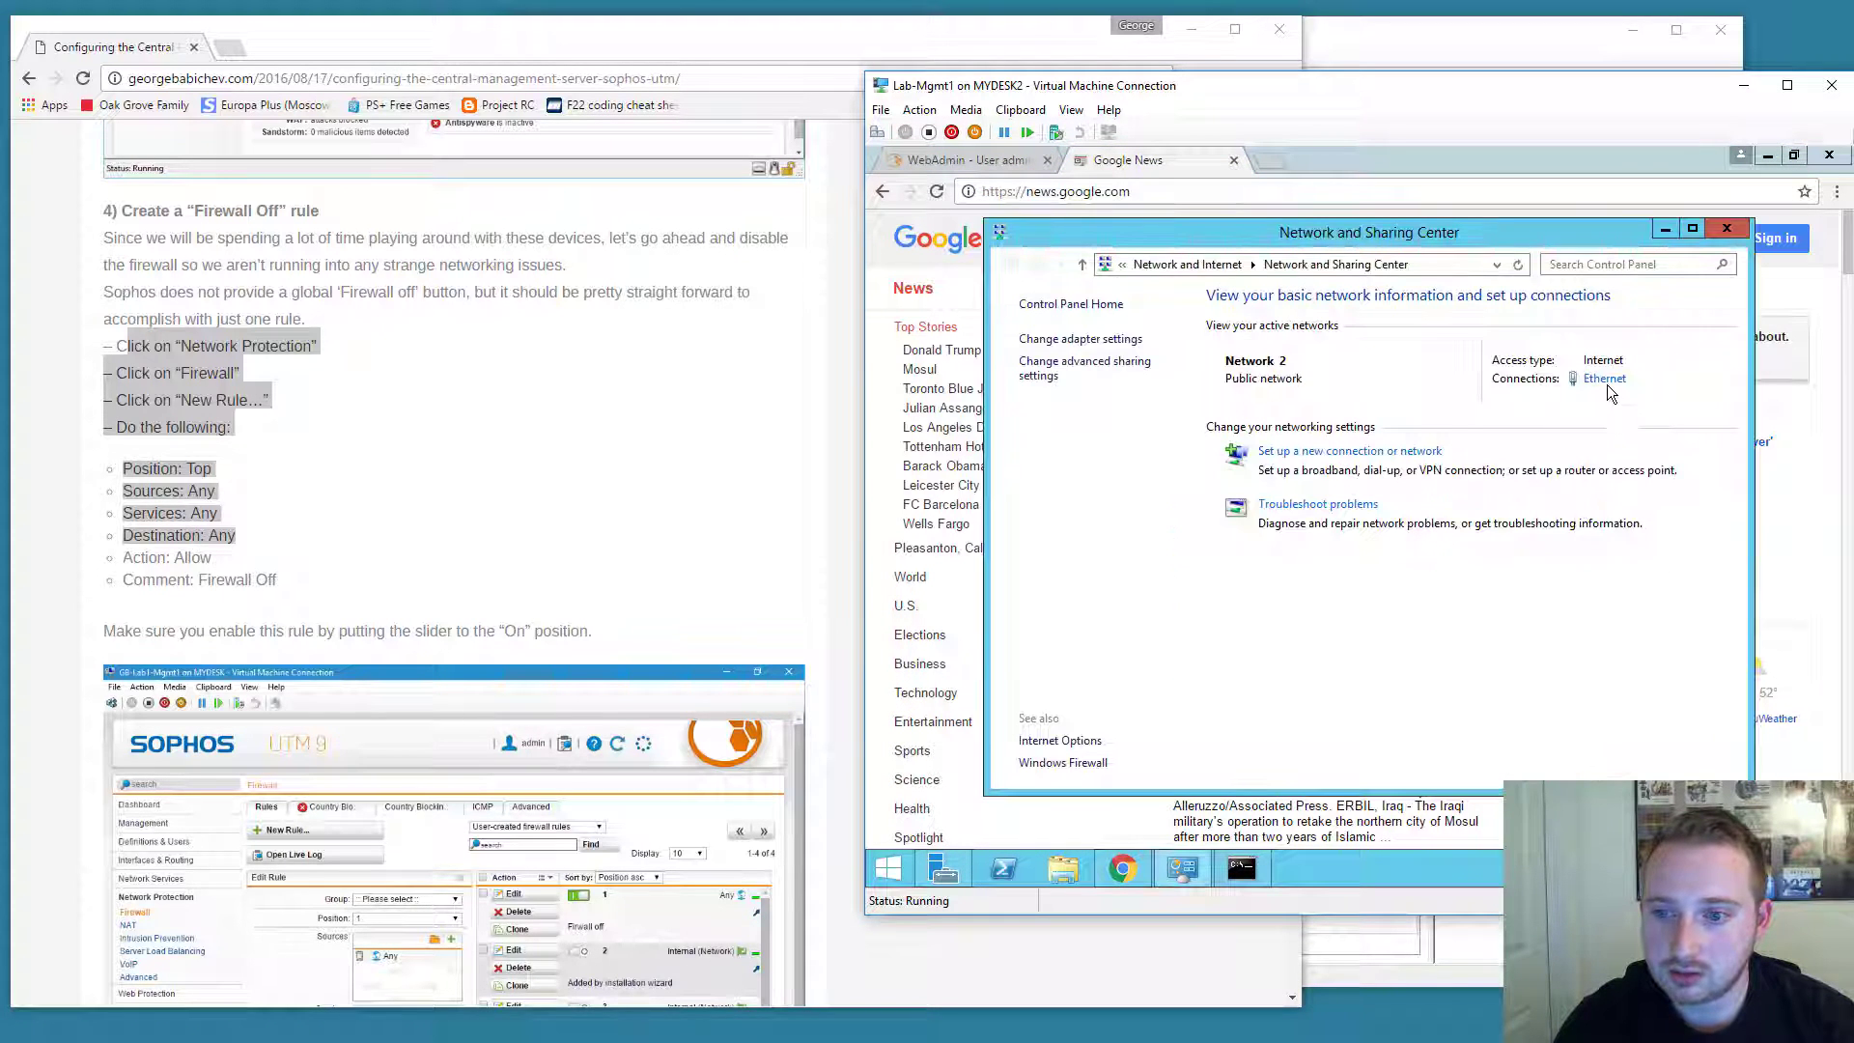
Show Ethernet Status from Network and Sharing Center, confirming IPv4 connectivity is Internet.
left_click(1605, 378)
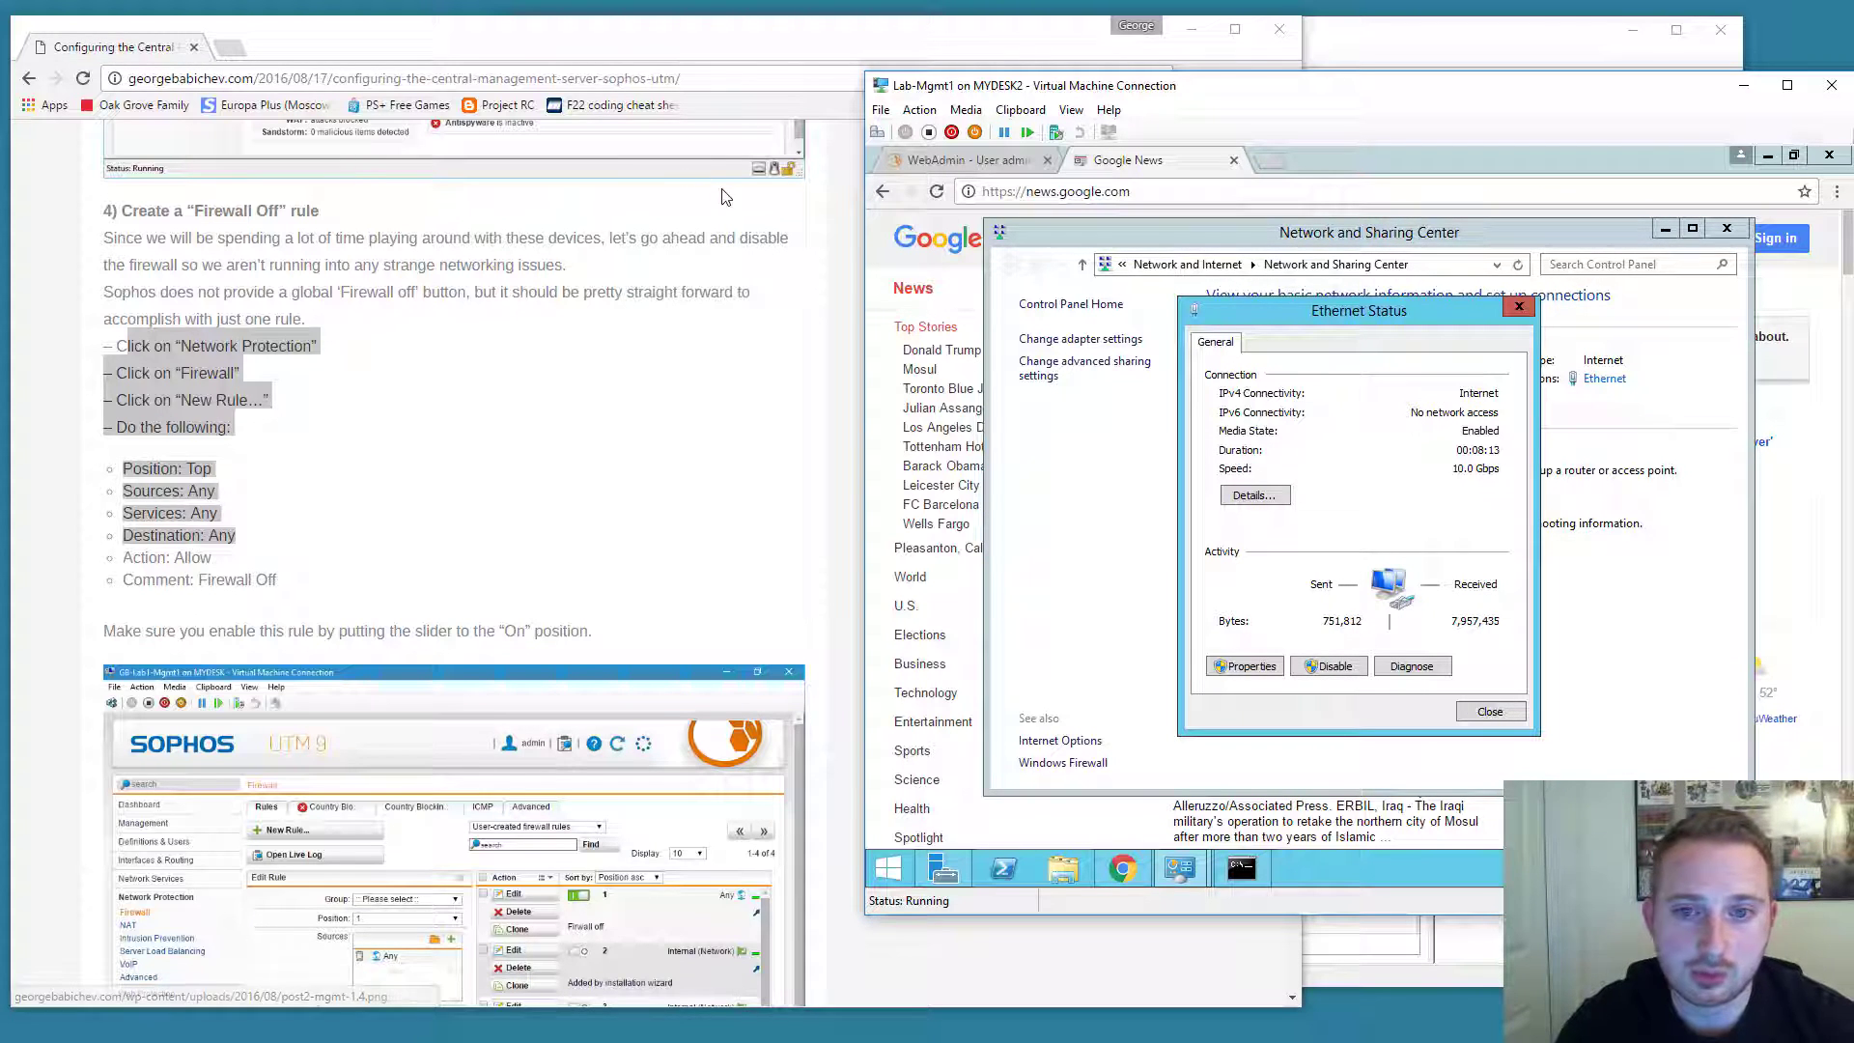
left_click_drag(1437, 320, 1446, 313)
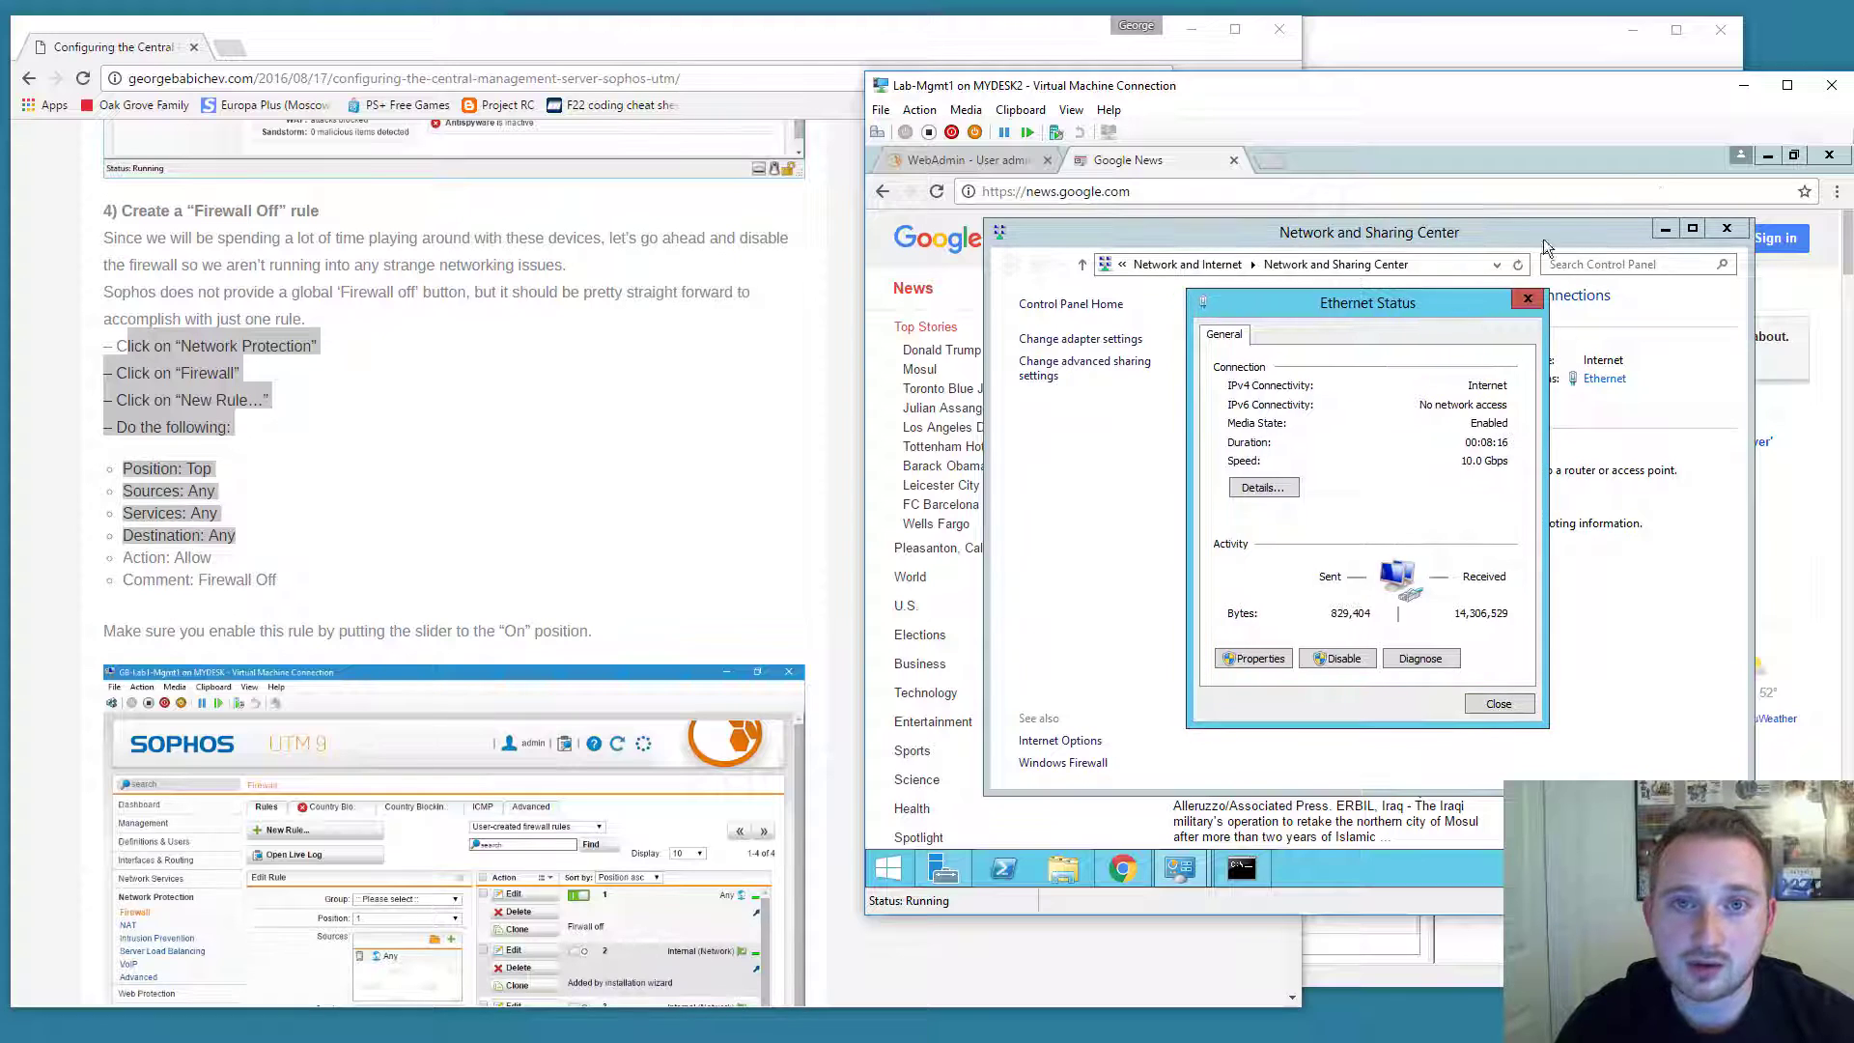